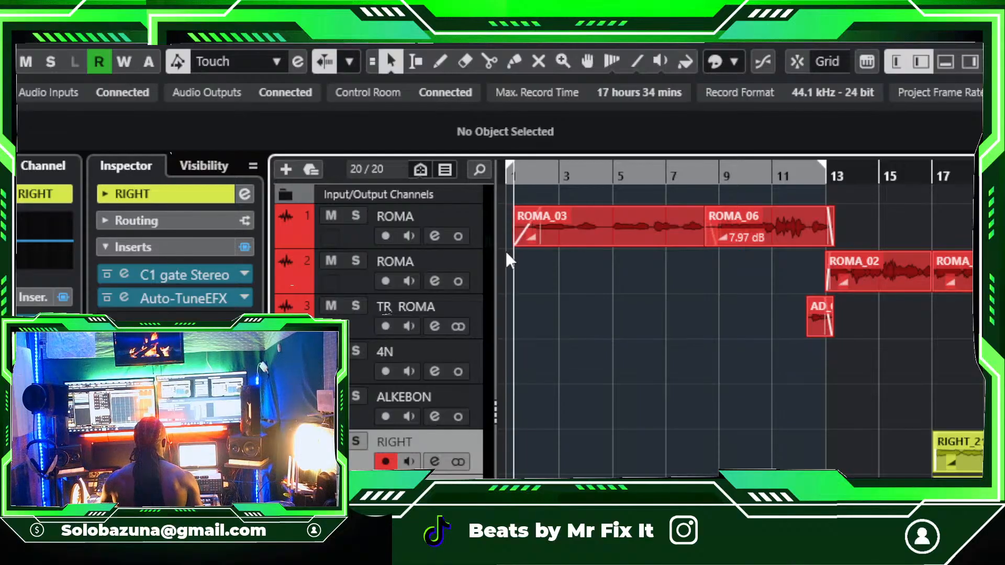
Step: Zoom in on the opening vocal clips of the first ROMA track and turn on auto-scroll to follow playback
left_click(619, 344)
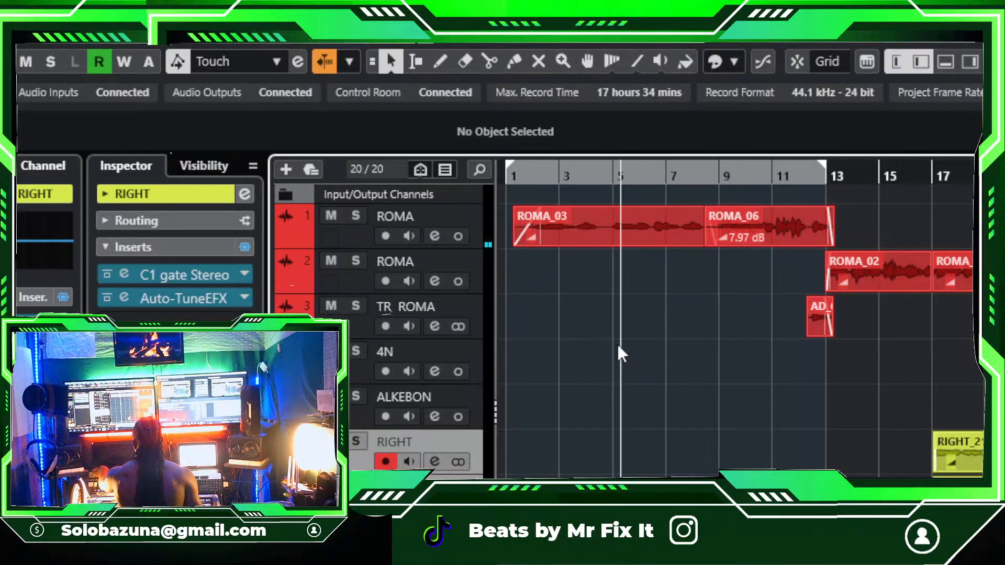
key("h")
key("h")
key("h")
key("h")
key("h")
key("h")
key("h")
key("h")
key("h")
key("h")
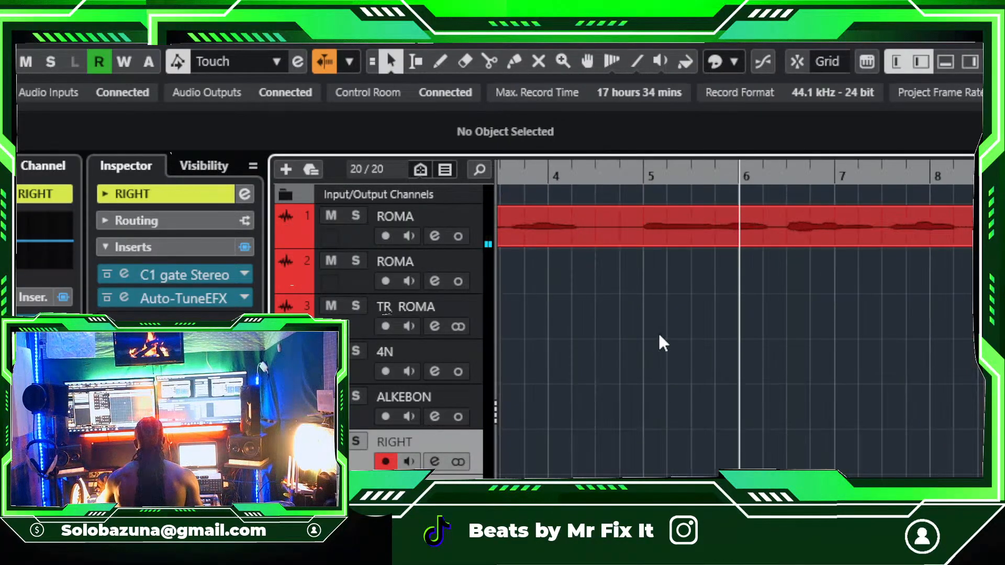
key("f")
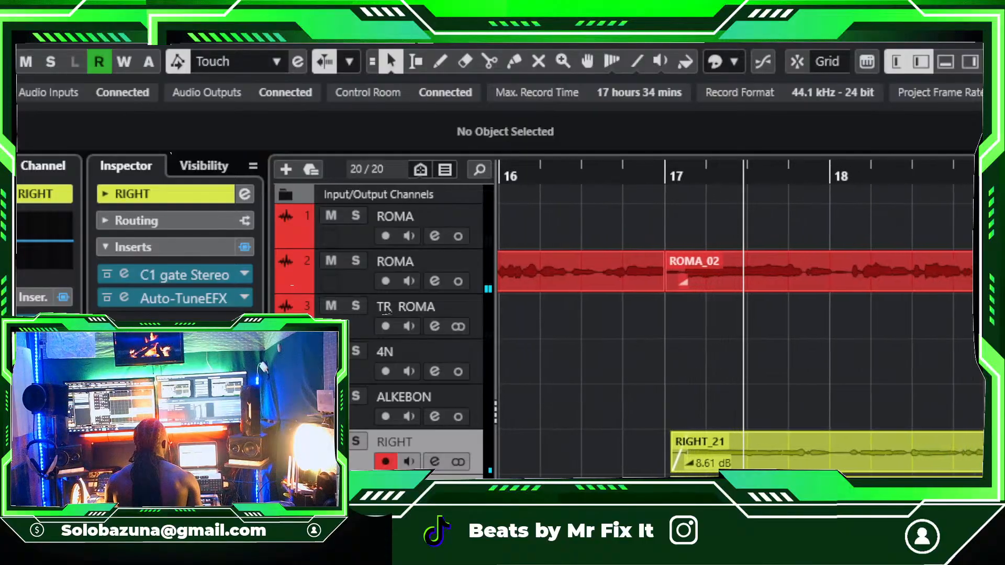
Step: Look over the wider vocal arrangement, return playback to bar 1 and zoom in to follow the lead vocals
left_click(853, 341)
scroll(851, 335, "down", 6)
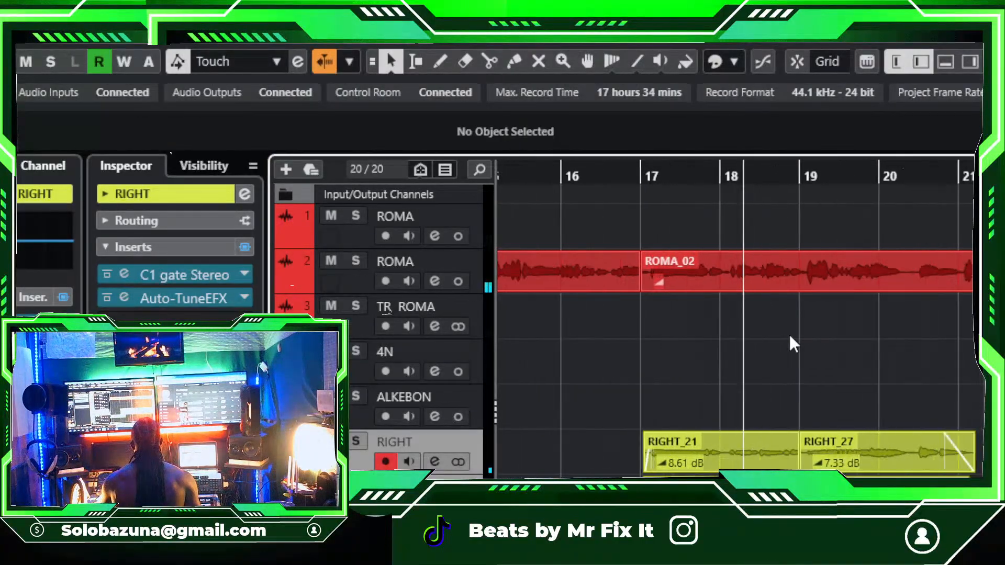
key("g")
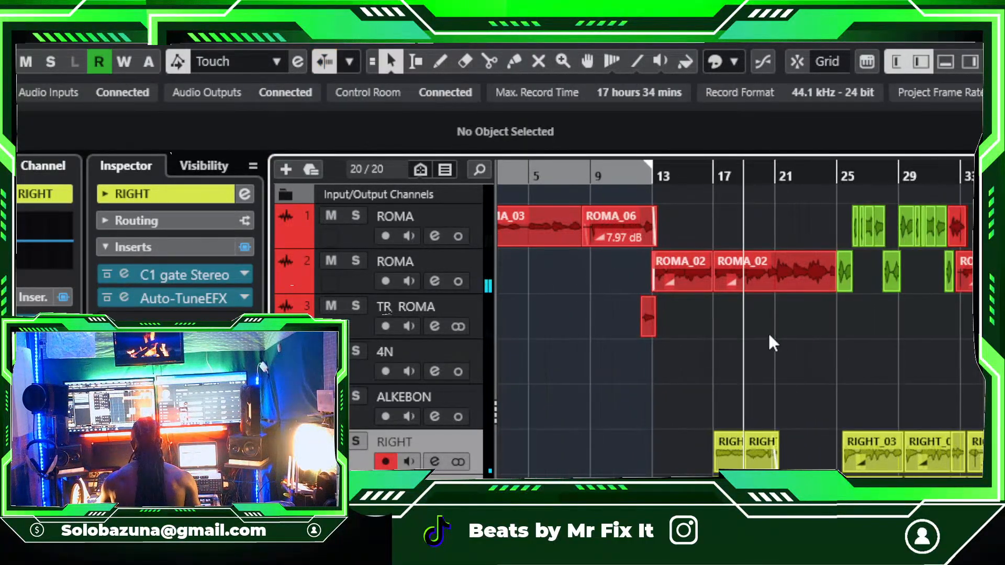
key("space")
key("h")
key("h")
key("h")
key("h")
key("h")
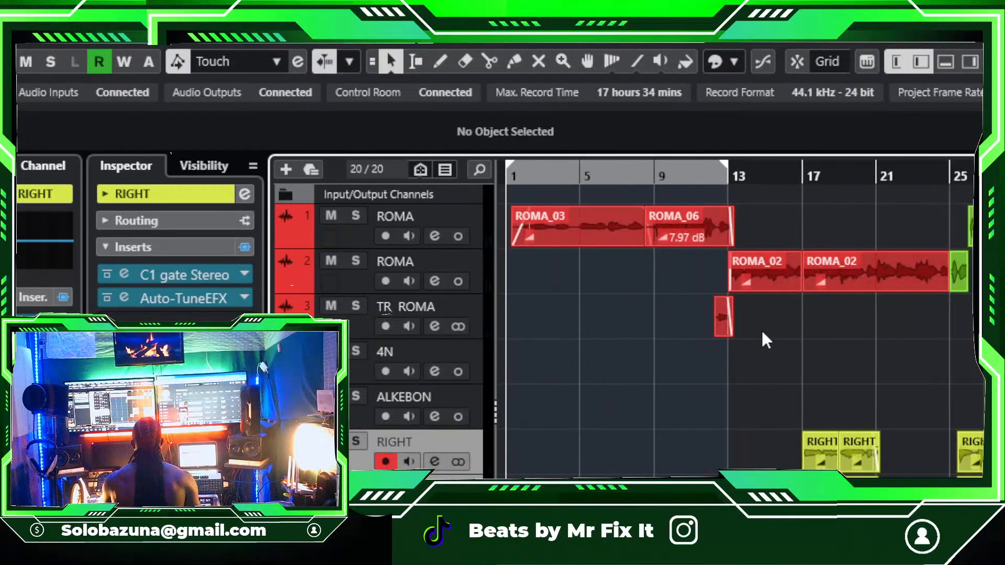
key("h")
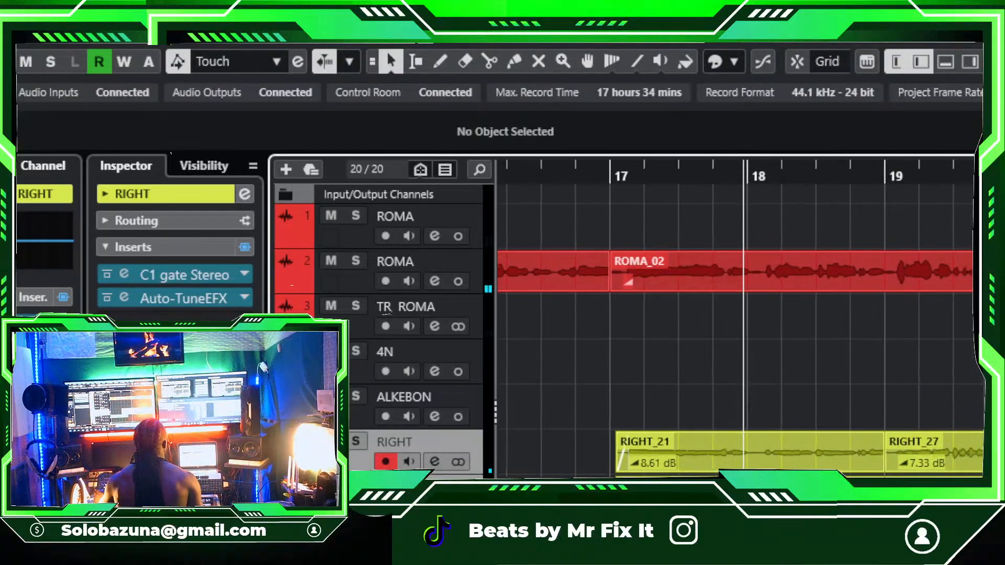
Step: Set an active cycle range from bar 1 to bar 25, covering the intro and first lead vocal clips
left_click(740, 345)
key("g")
key("g")
key("g")
key("g")
key("g")
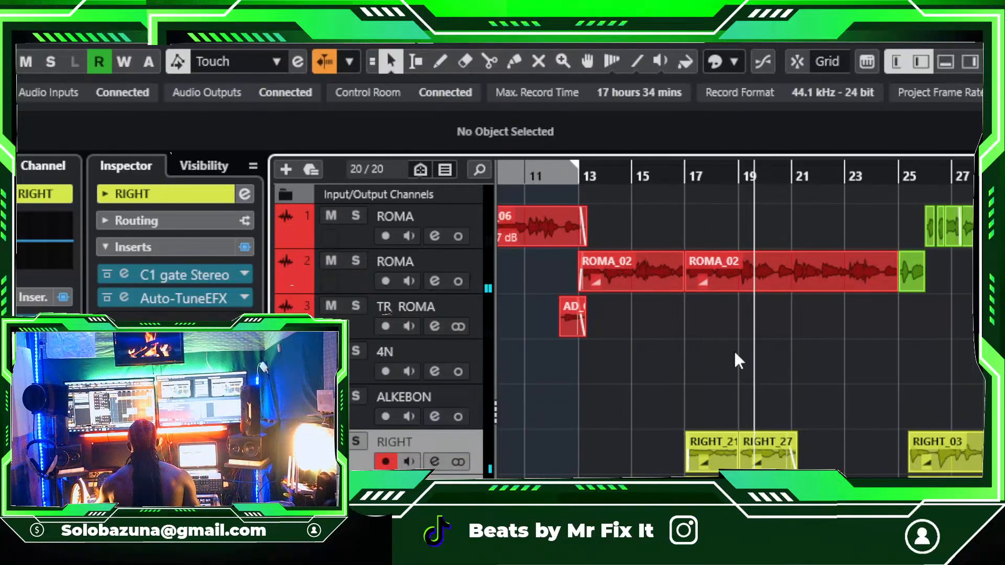
key("g")
key("g")
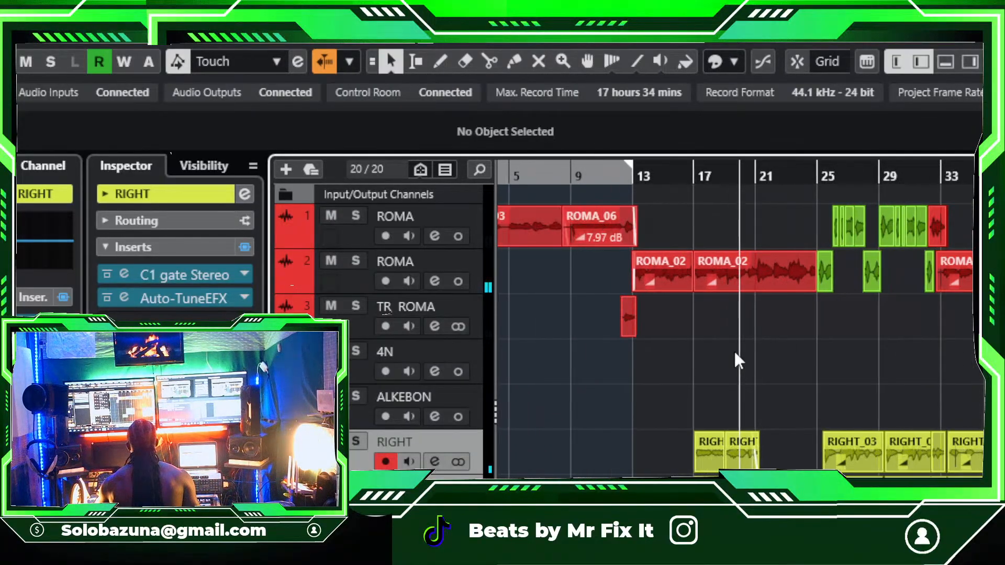
left_click(814, 164, "alt")
left_click_drag(816, 164, 446, 174)
left_click(739, 180)
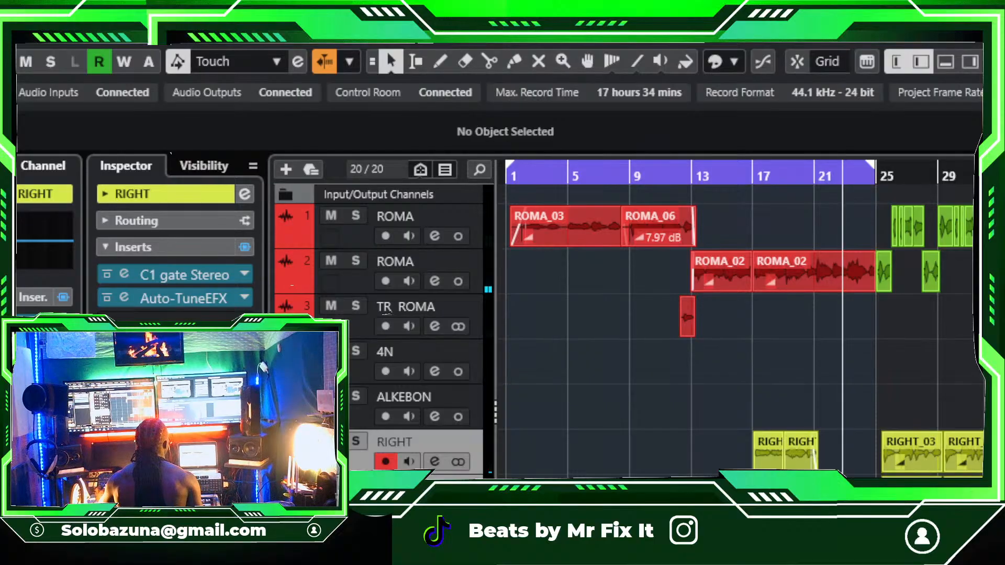
Step: Check the arrangement around the cycle range, return the playhead to bar 1 and start playback
scroll(736, 407, "right", 2)
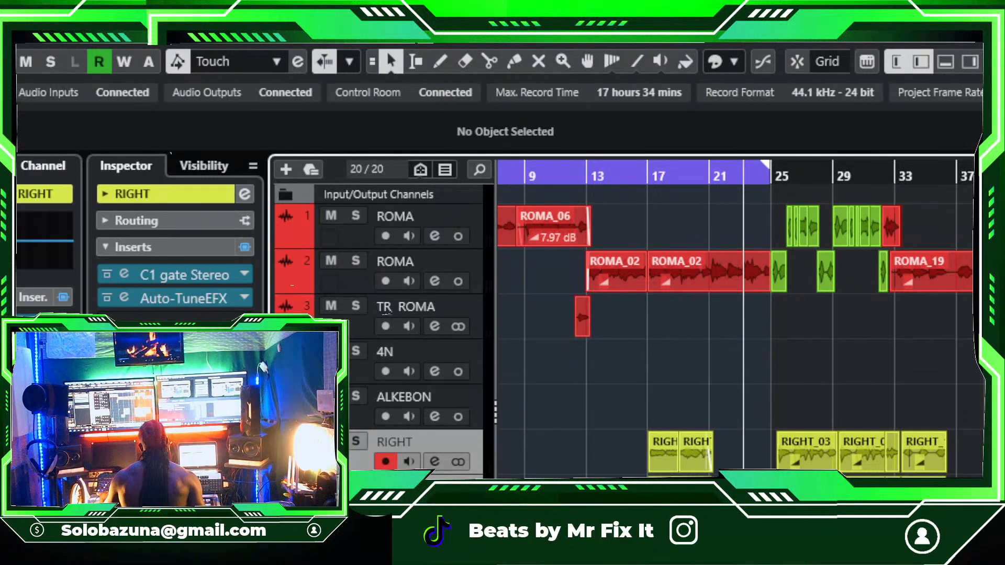
scroll(732, 314, "left", 3)
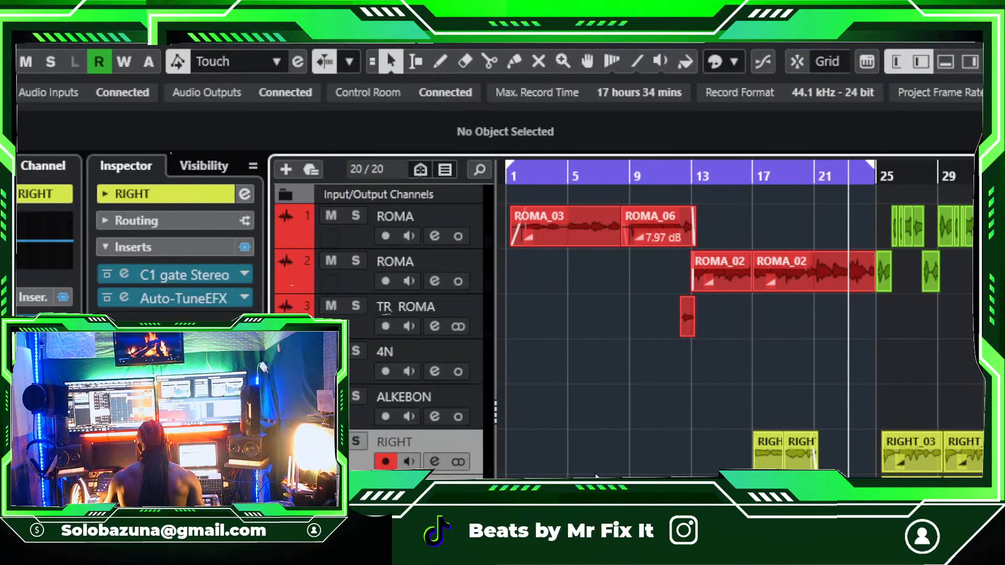
key("g")
key("g")
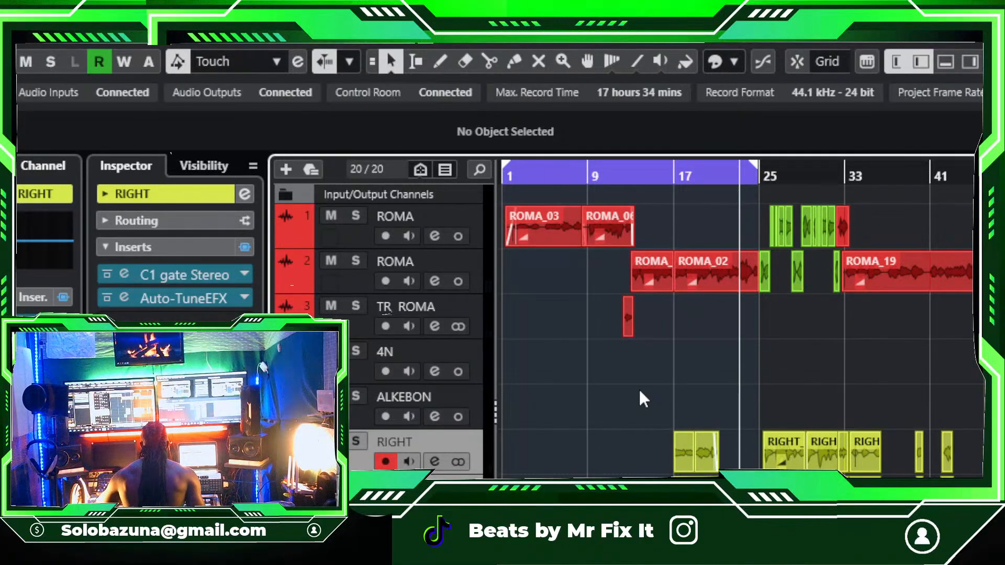
key("KP_Decimal")
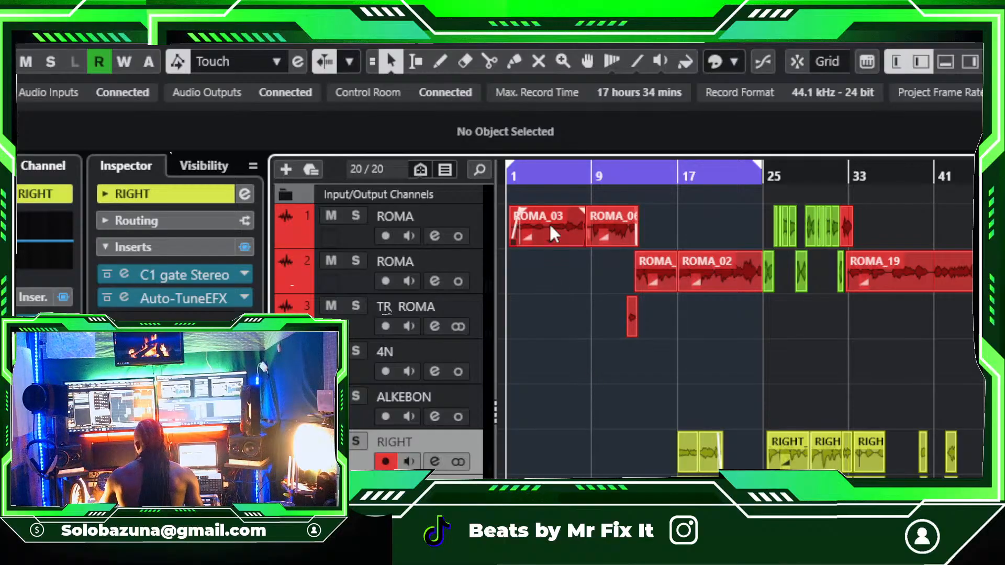
left_click_drag(561, 173, 560, 167)
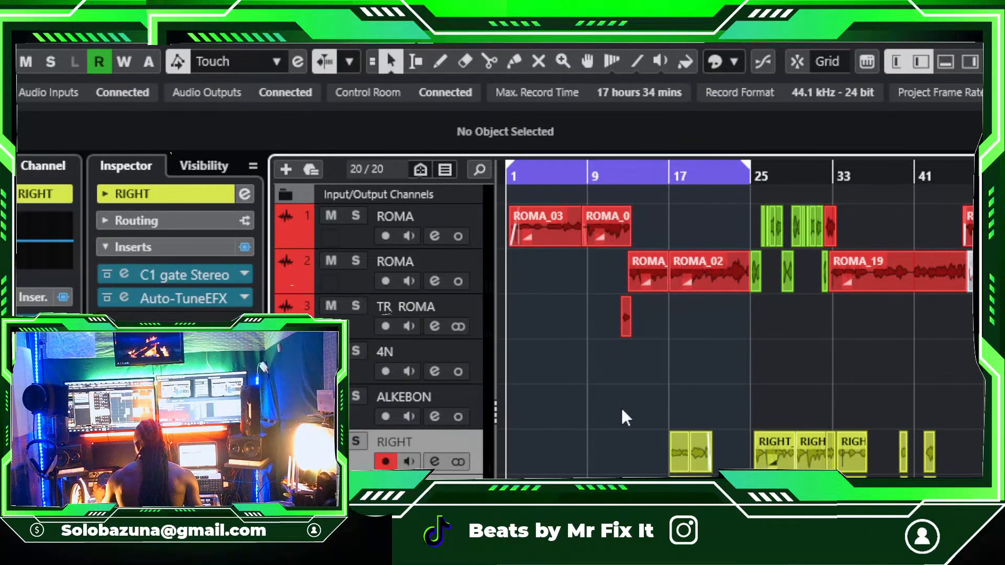
key("h")
key("h")
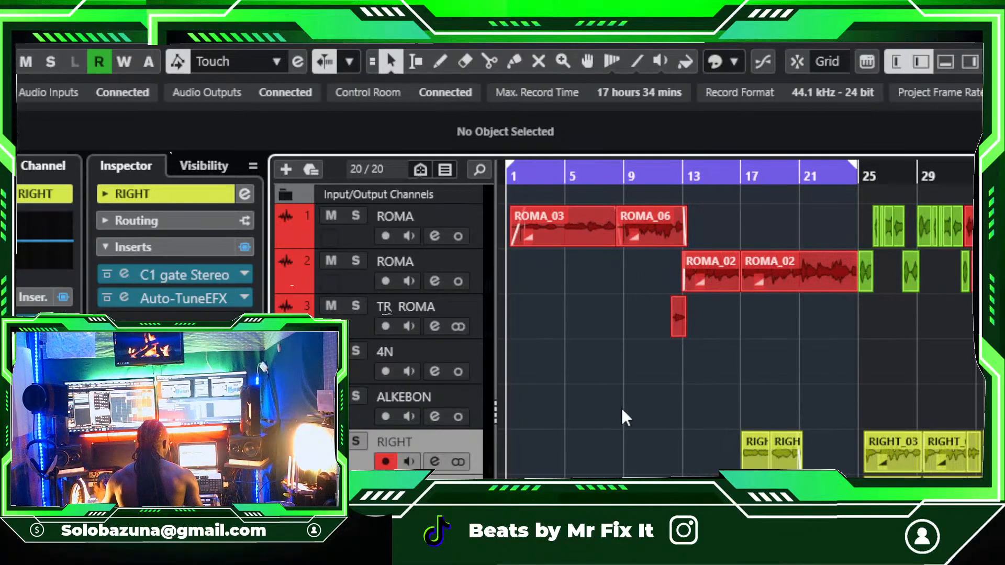
key("space")
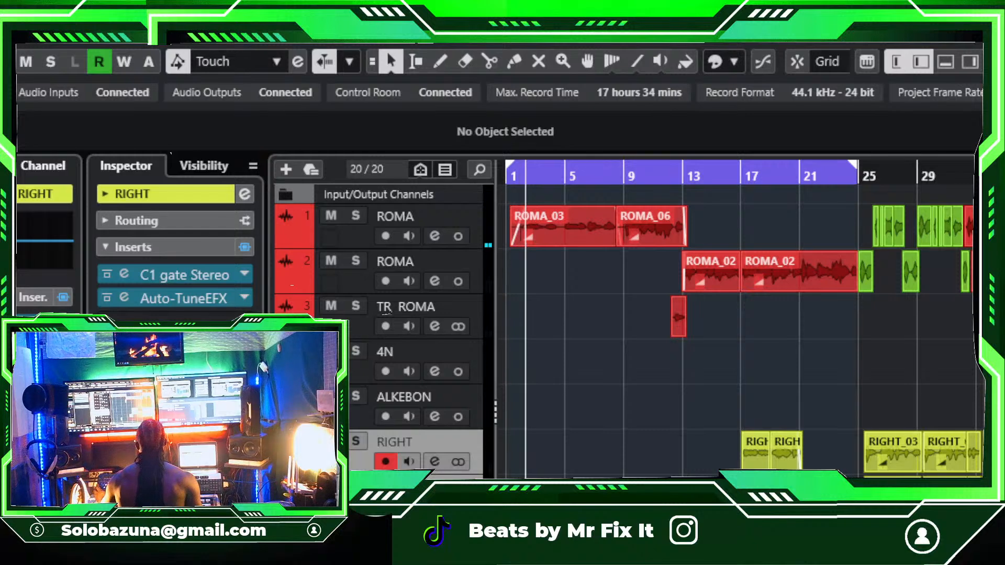
Step: Zoom in on the ROMA_03 and ROMA_06 clips and replay the intro vocals from the project start
left_click(656, 407)
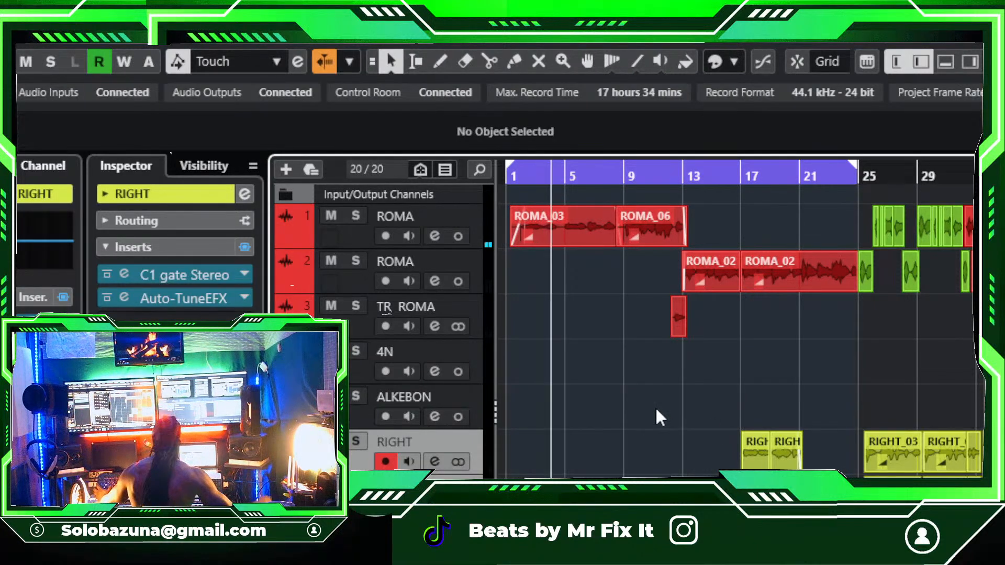
key("h")
key("h")
key("h")
key("h")
key("h")
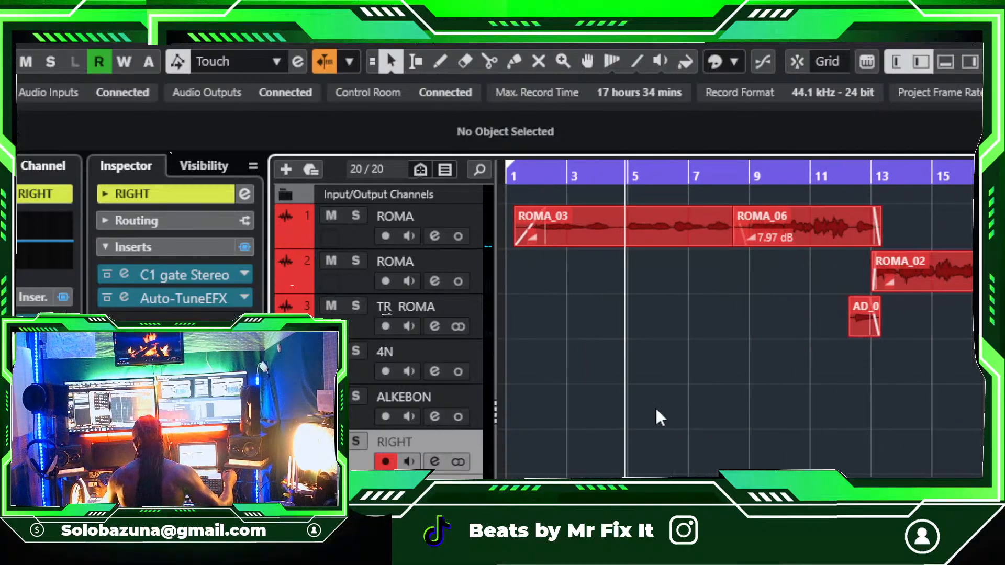
key("h")
key("h")
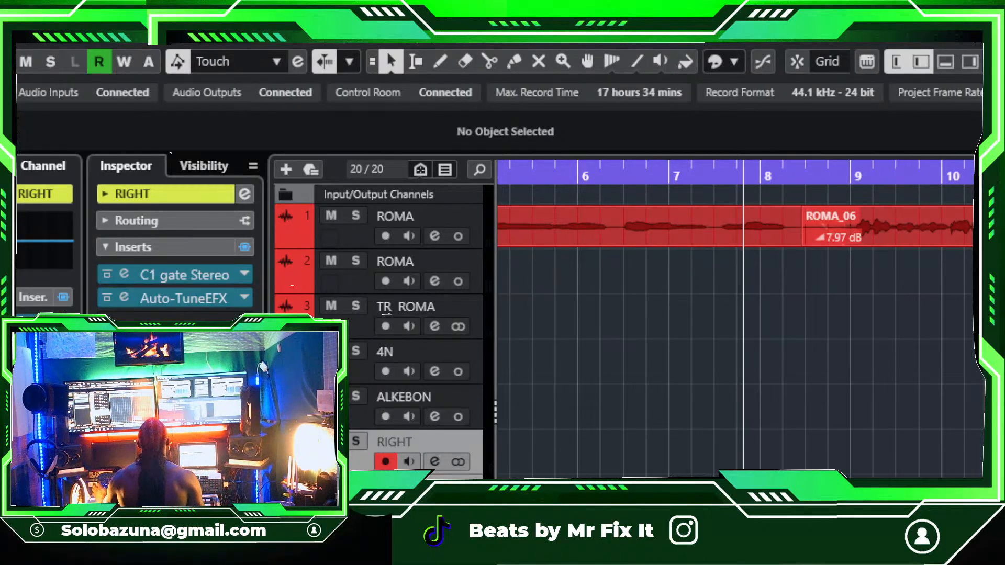
key("Home")
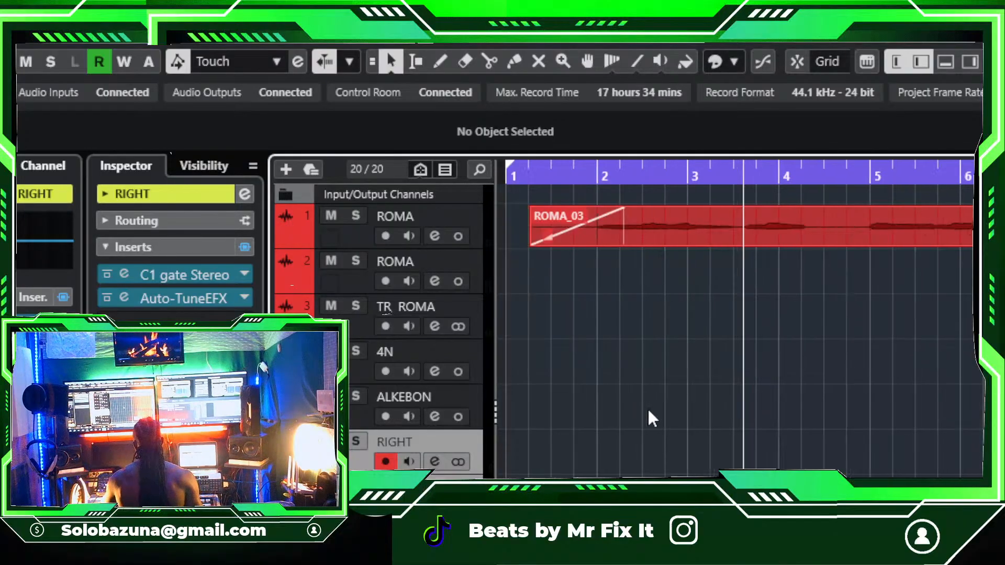
key("space")
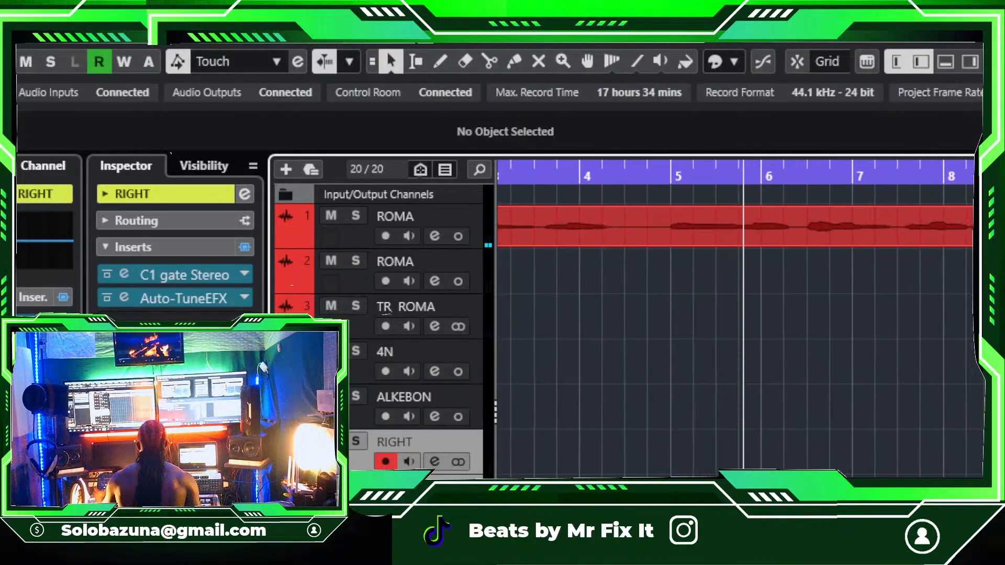
Step: Zoom out to show the vocal arrangement, stop playback and place the playhead at about bar 20
left_click(752, 396)
key("g")
key("g")
key("g")
key("g")
key("g")
key("g")
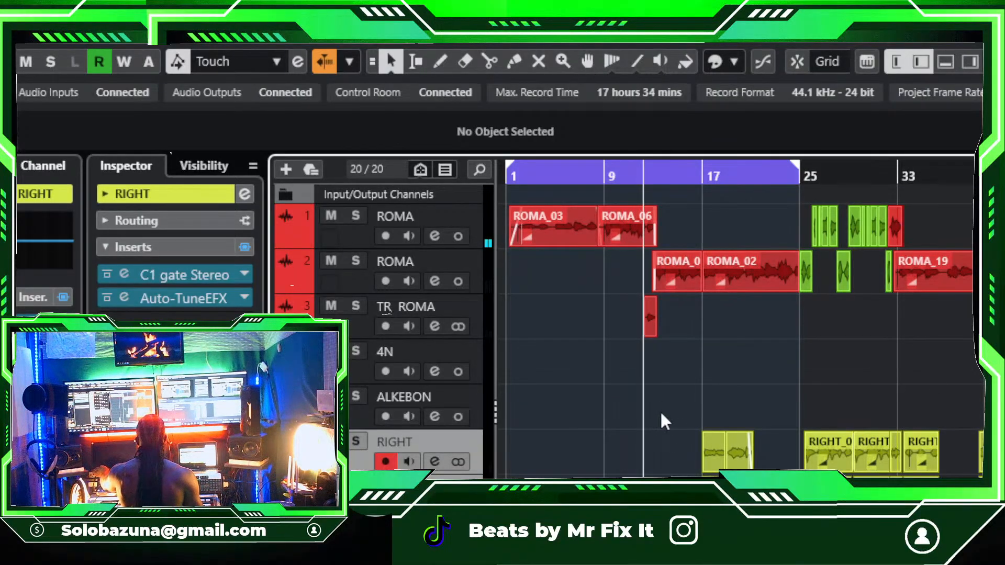
key("space")
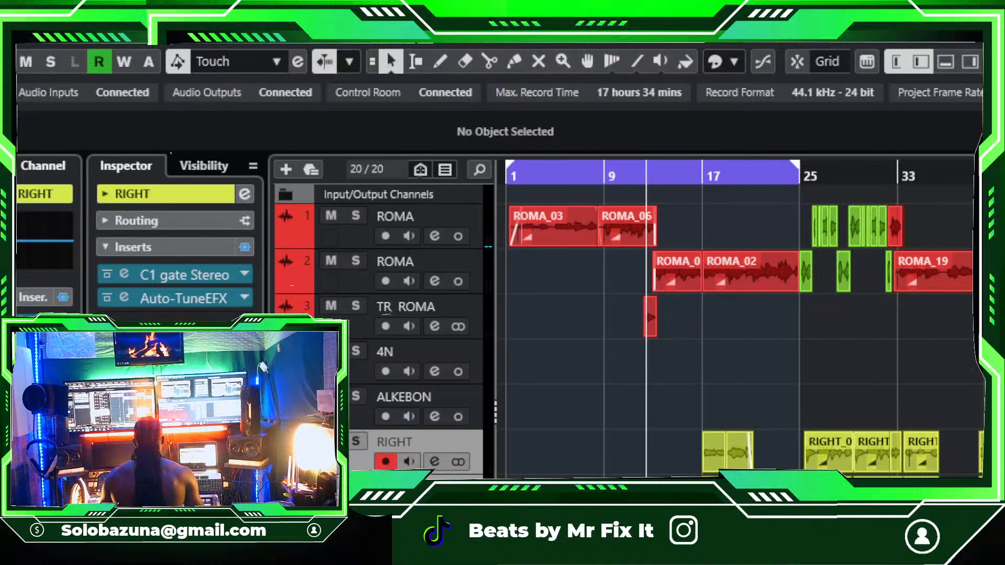
left_click(743, 404)
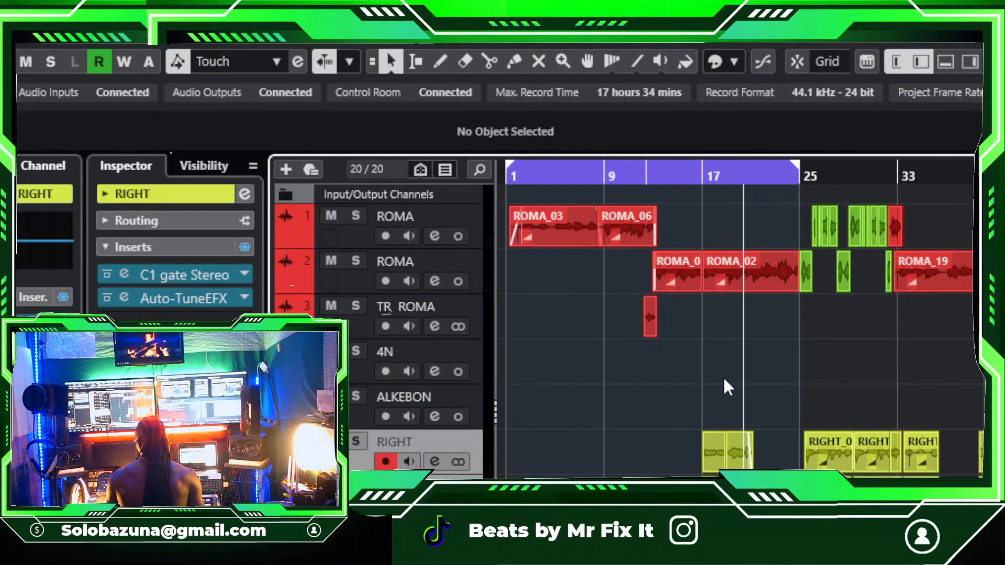
Step: Reduce the track heights to show more tracks and set the cycle range from bar 13 to bar 33
key("z")
key("z")
left_click(719, 230)
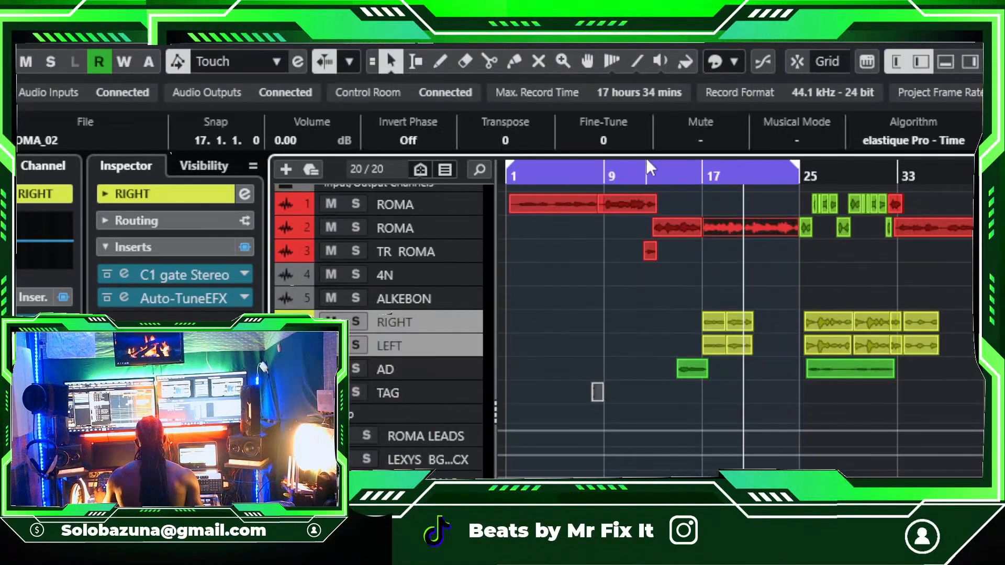
left_click_drag(586, 172, 718, 208)
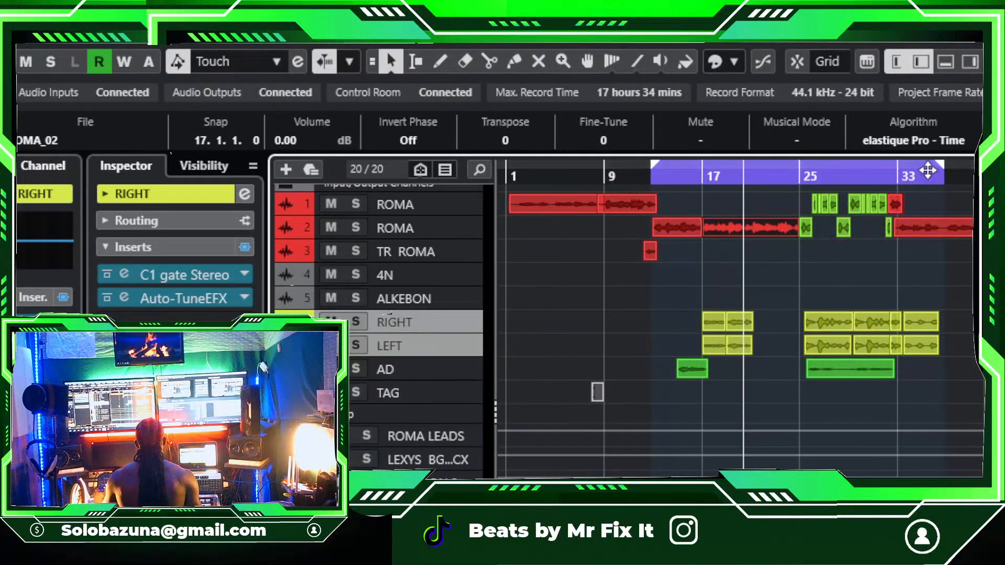
left_click_drag(943, 169, 895, 180)
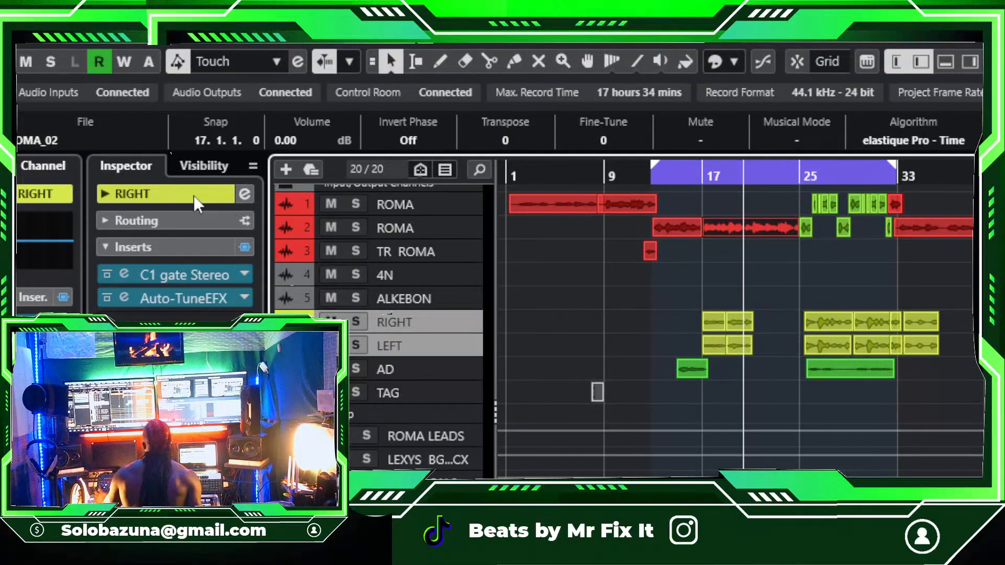
left_click(508, 285)
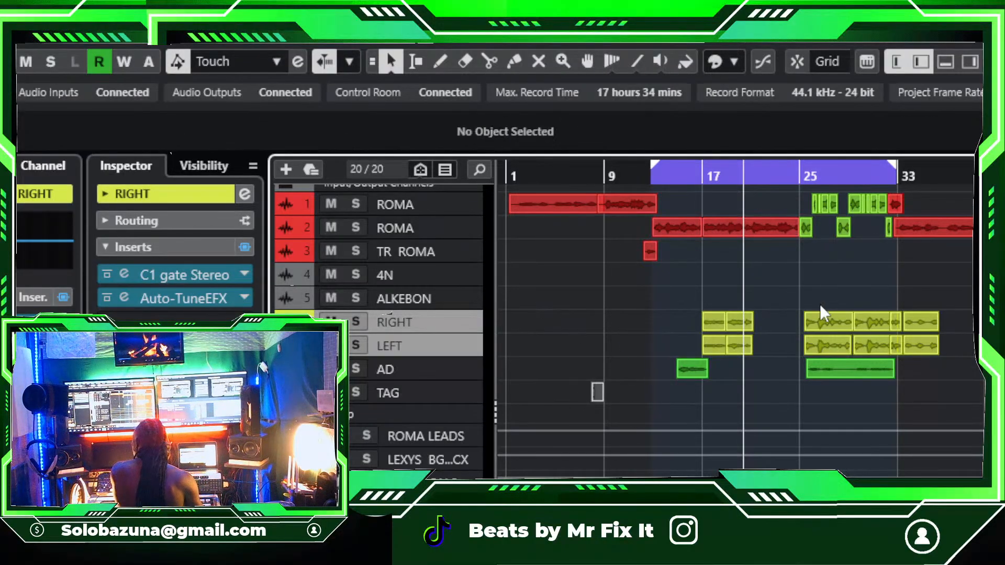
Step: Rename the first ROMA audio track as ROMA LEAD
scroll(821, 306, "up", 1)
left_click(422, 216)
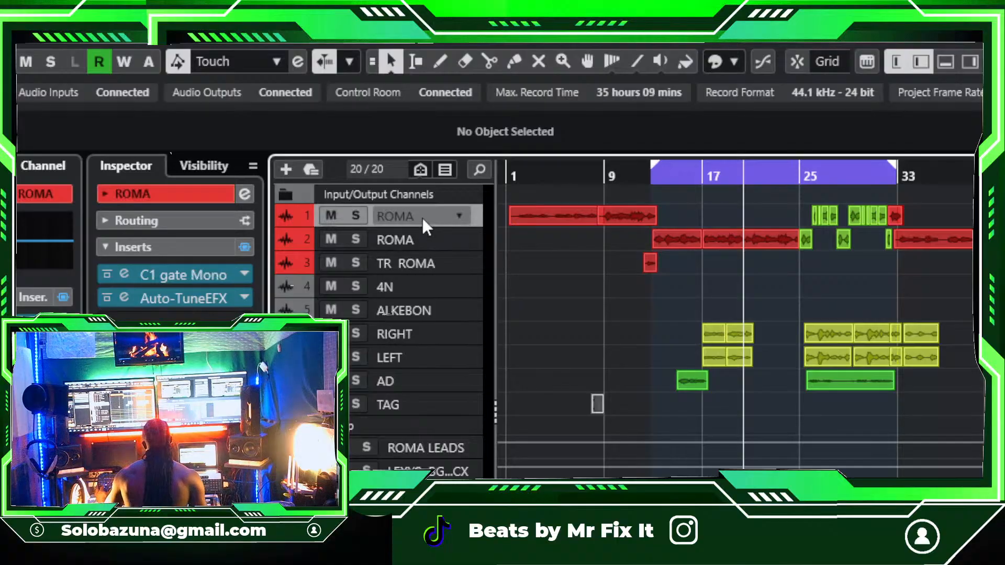
double_click(445, 216)
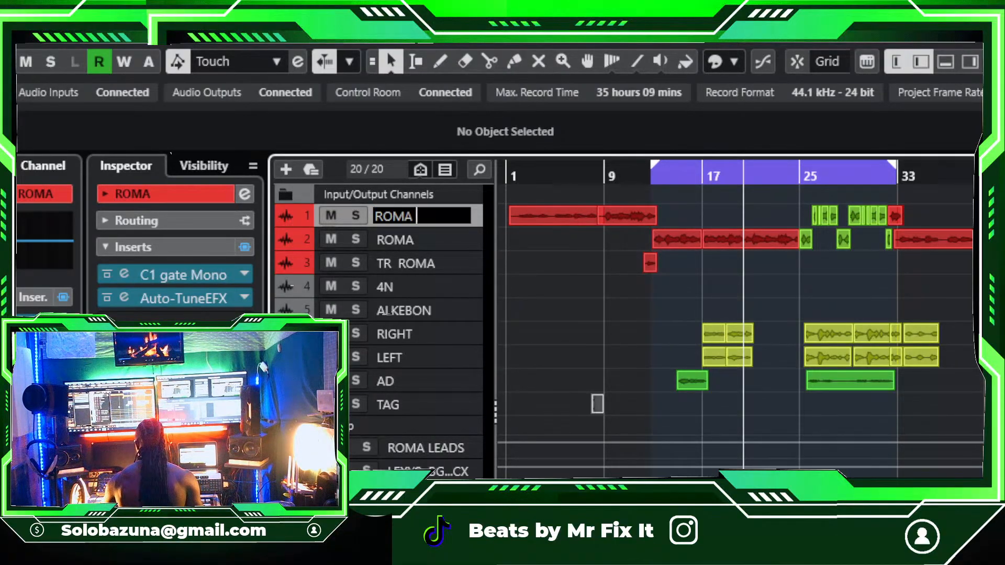
type("LEAD")
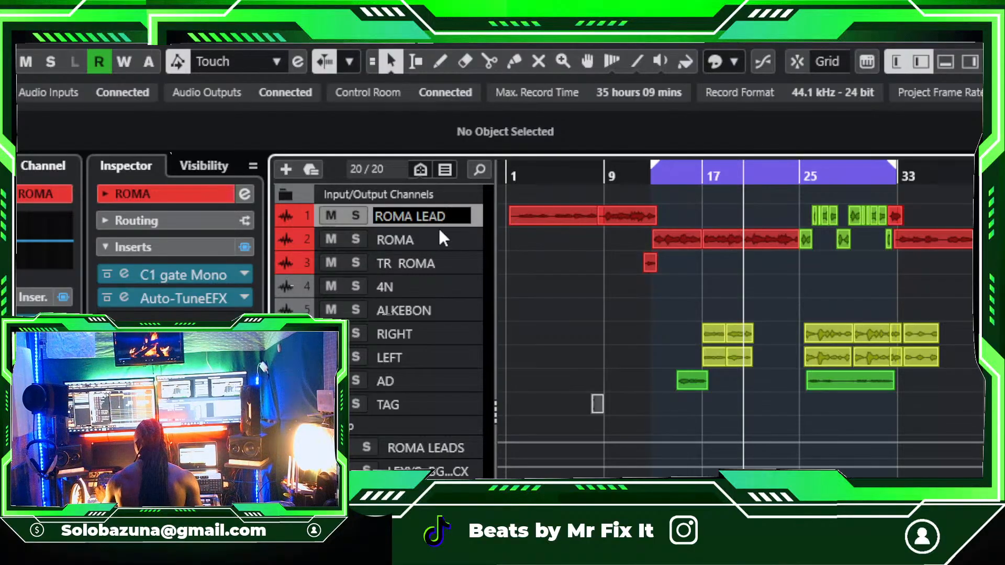
key("Return")
Step: Rename the second ROMA audio track as ROMABOY LEAD
left_click(444, 246)
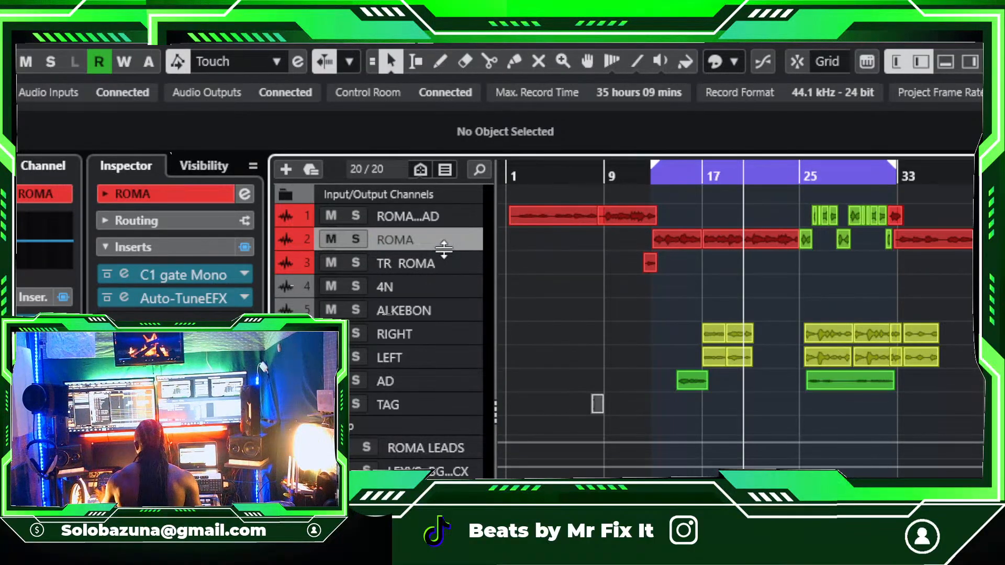
double_click(435, 242)
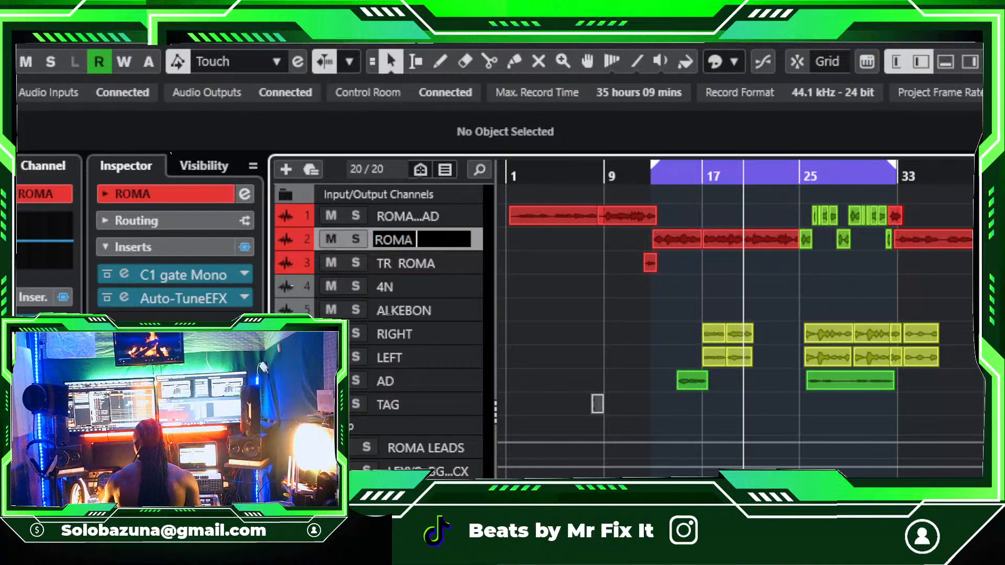
type("ROMA LEAD")
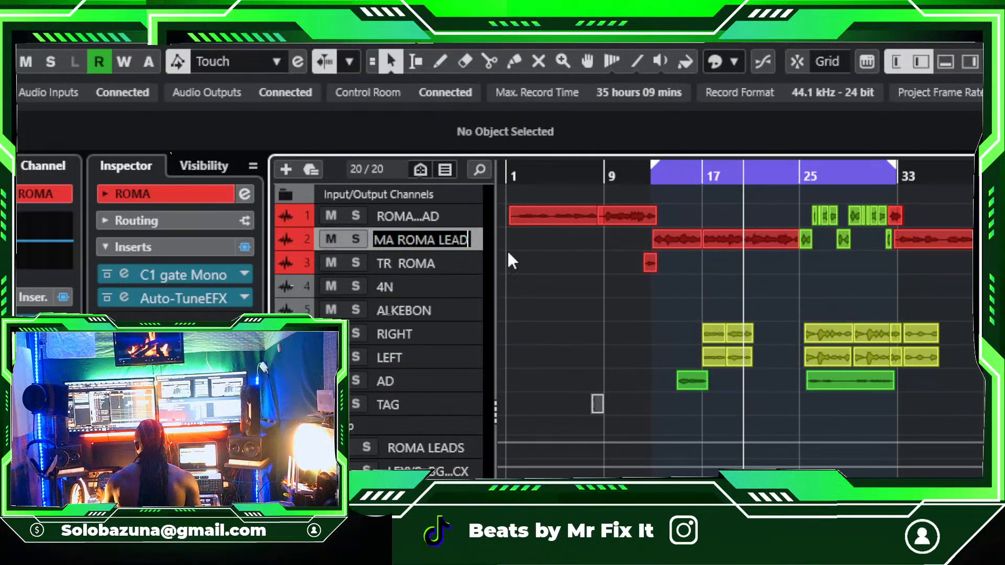
left_click_drag(445, 240, 298, 243)
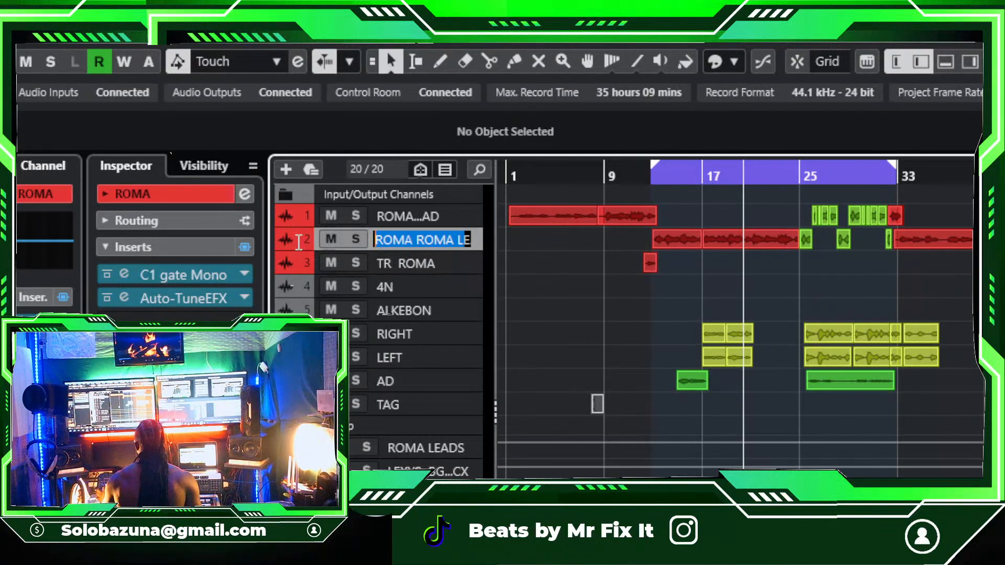
left_click_drag(417, 240, 453, 248)
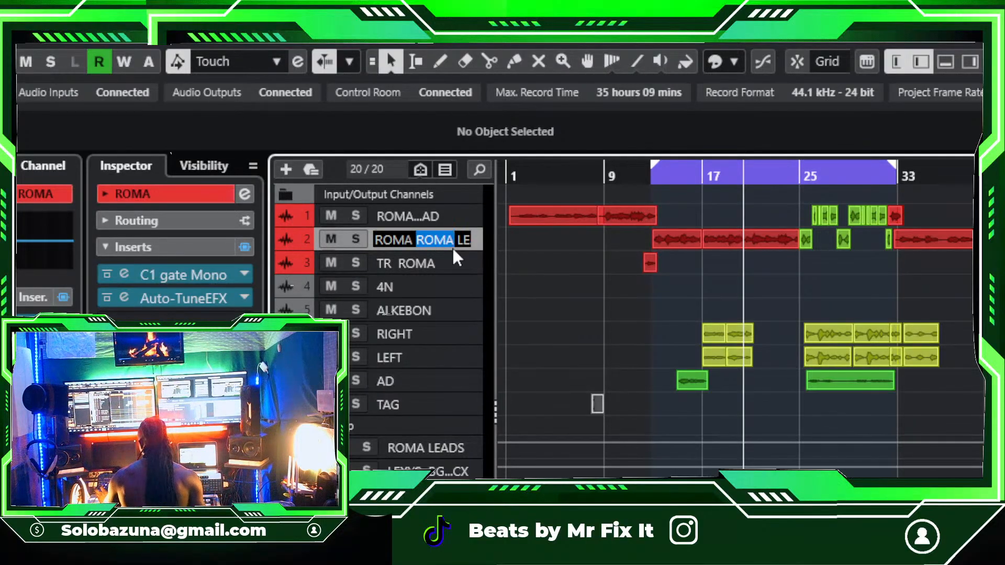
key("BackSpace")
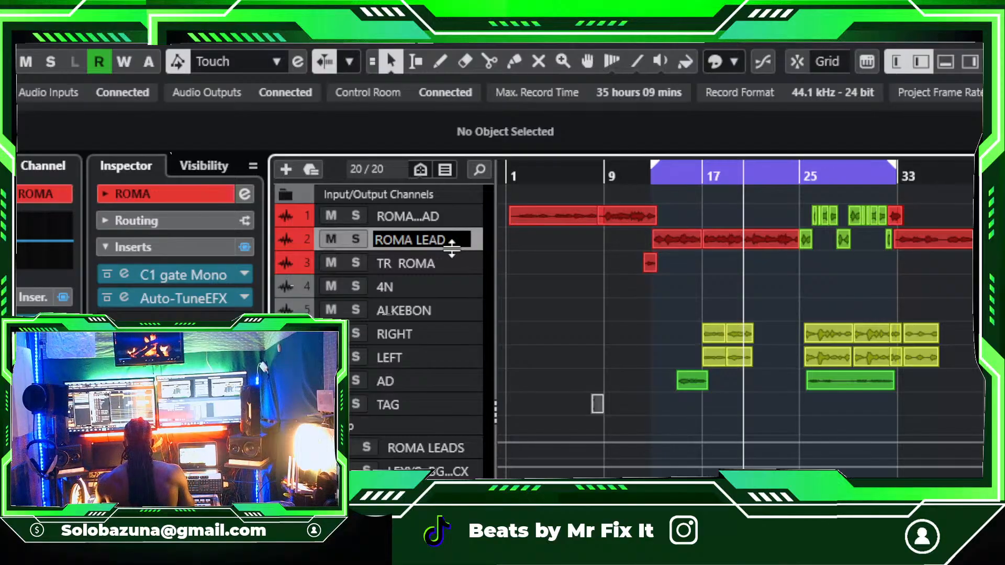
type("BOY")
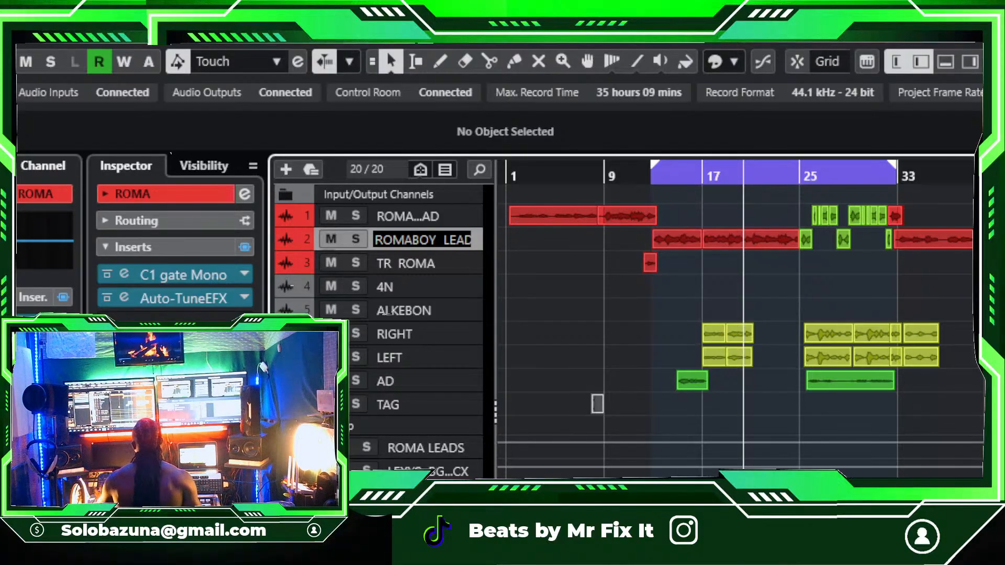
Step: Copy the name ROMABOY LEAD onto the first vocal track and widen the track list to fit the full names
key("ctrl+a")
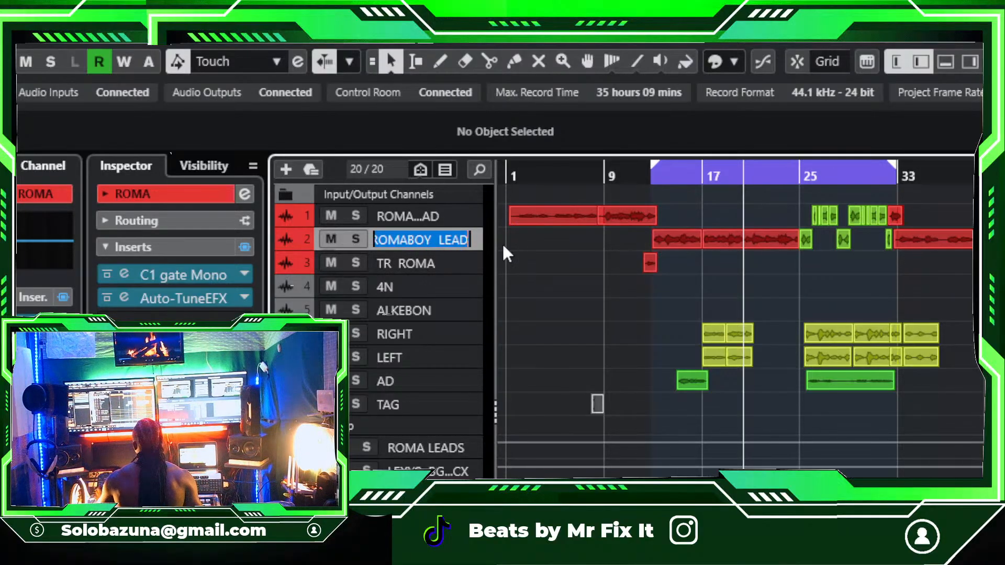
key("ctrl+c")
double_click(414, 216)
key("ctrl+v")
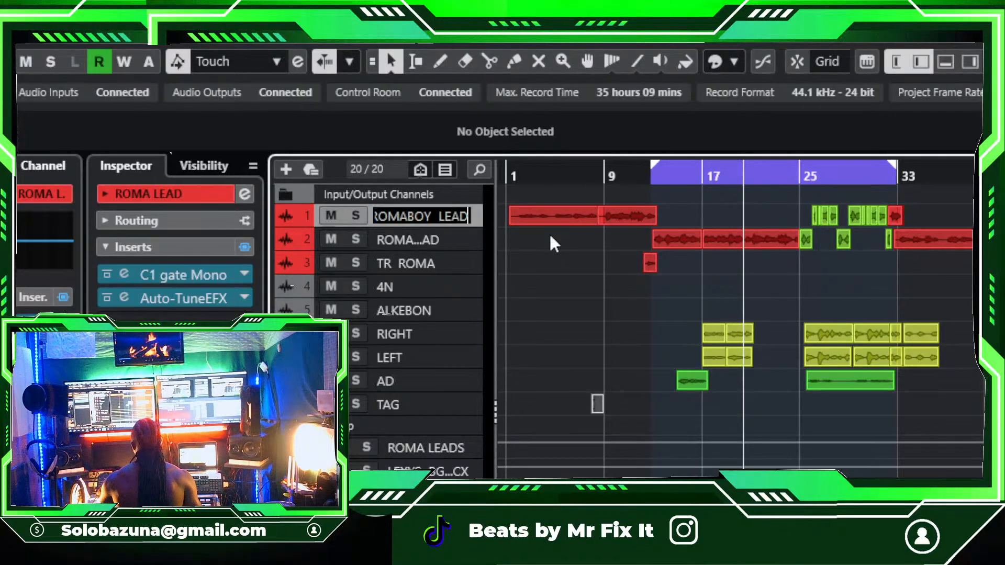
key("Return")
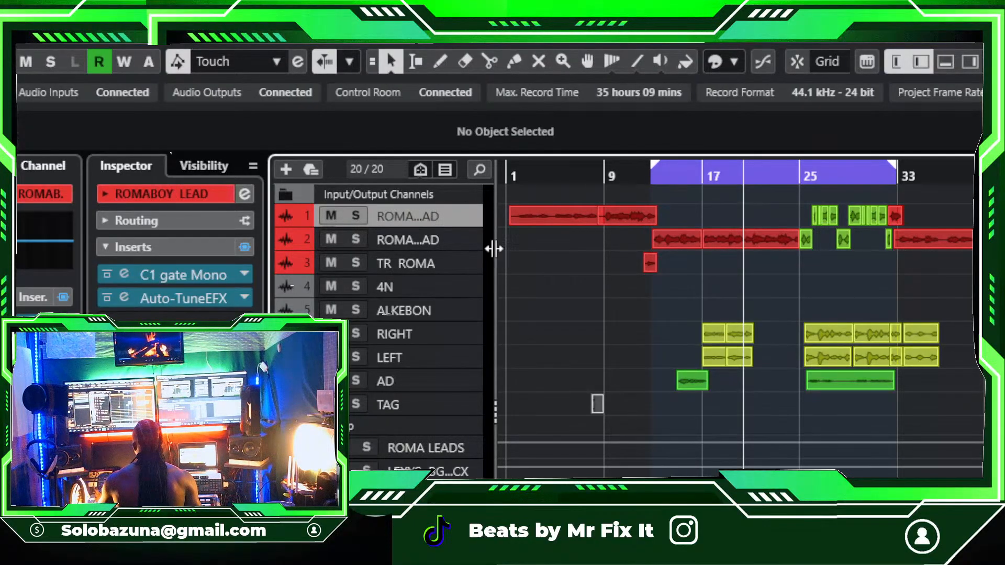
left_click_drag(492, 249, 565, 264)
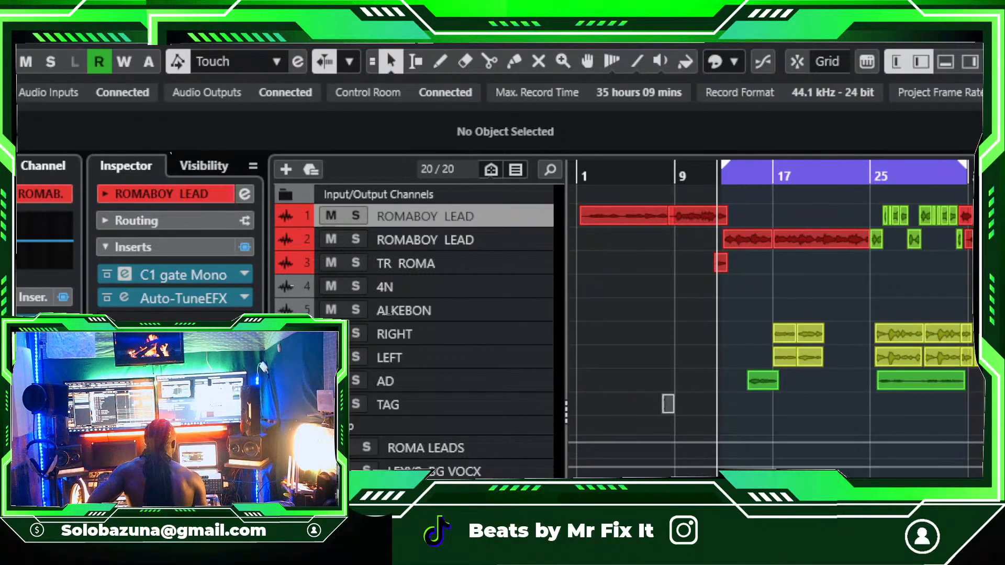
Step: Examine the C1 gate Mono insert on the first ROMABOY LEAD track, then close its window
left_click_drag(936, 439, 427, 180)
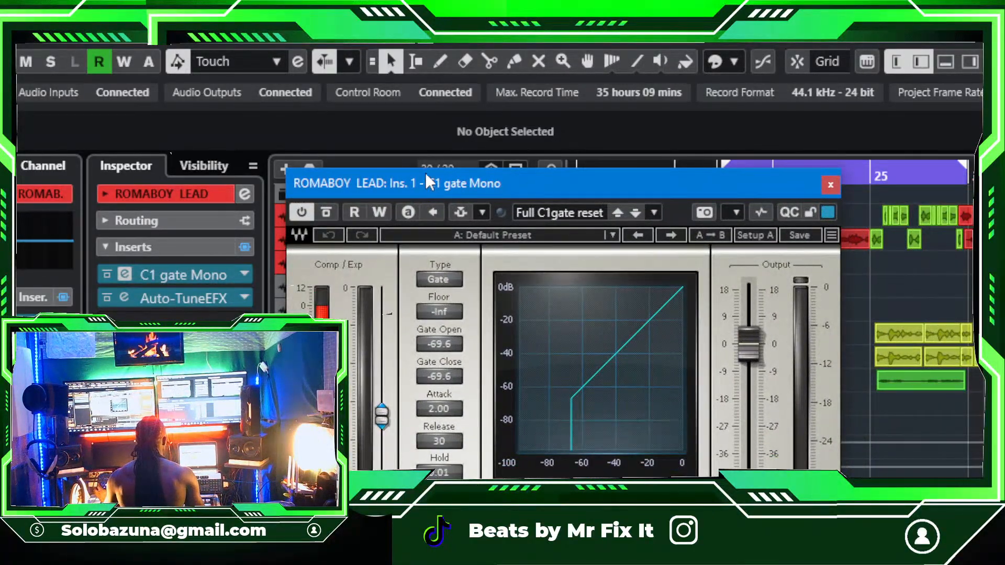
left_click_drag(560, 183, 585, 97)
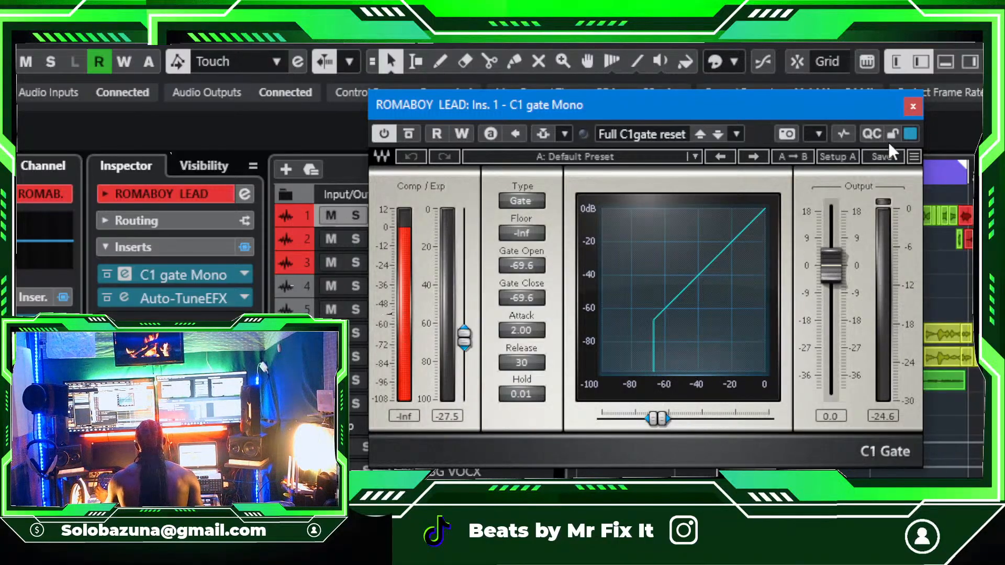
left_click(914, 107)
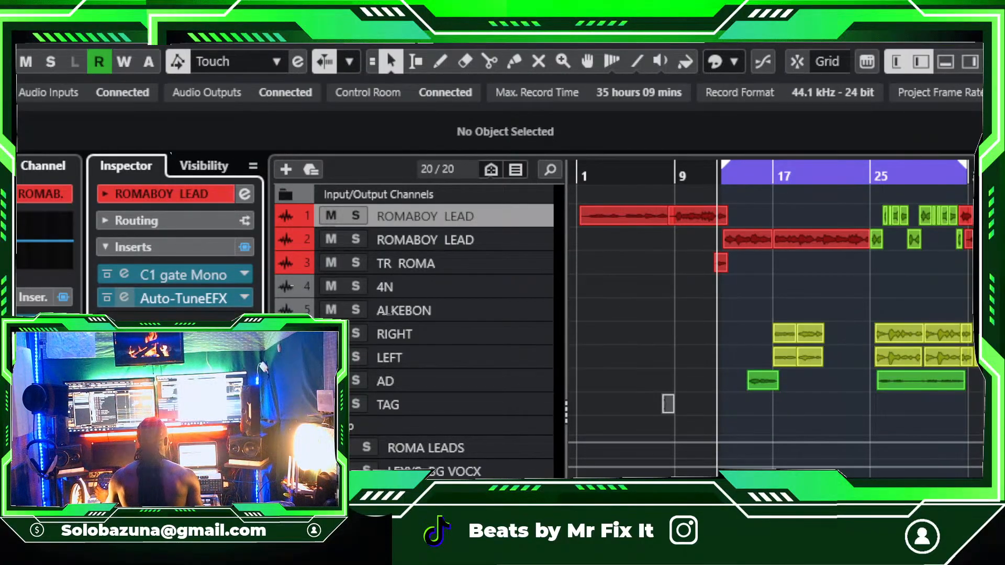
Step: Review the input type, key and scale settings of the Auto-Tune EFX insert on the first ROMABOY LEAD track
left_click_drag(978, 58, 620, 59)
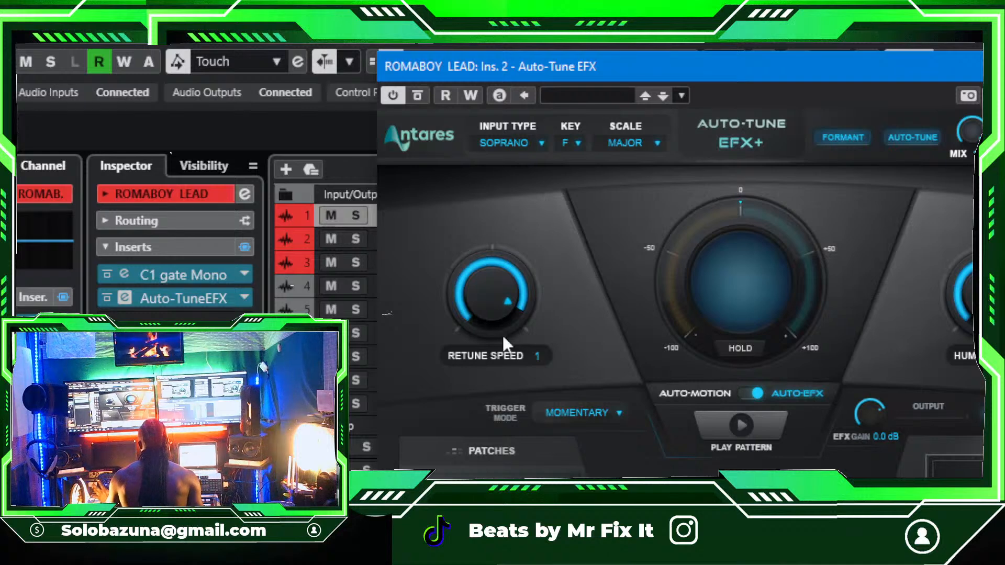
left_click(516, 143)
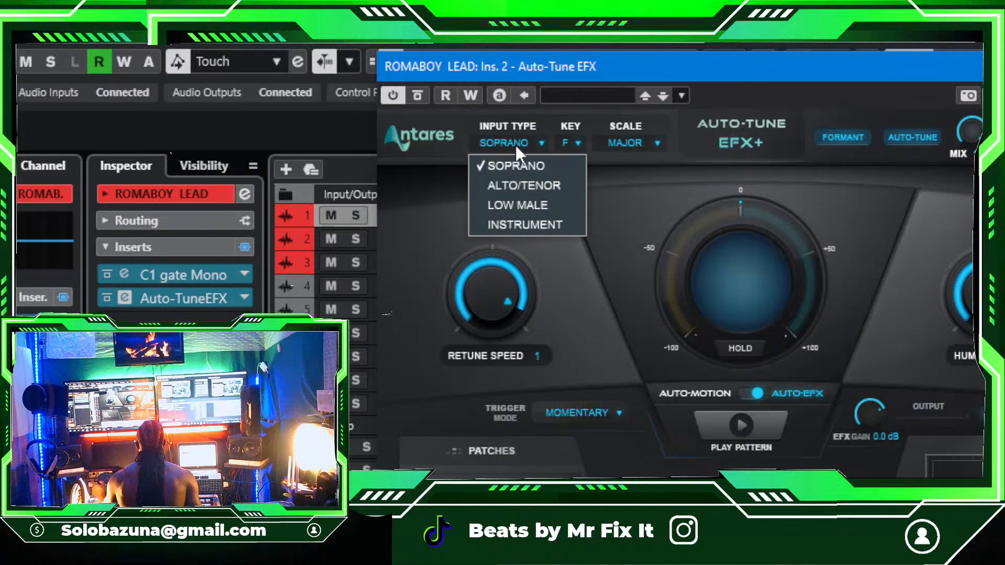
left_click(576, 140)
left_click(576, 139)
left_click(577, 139)
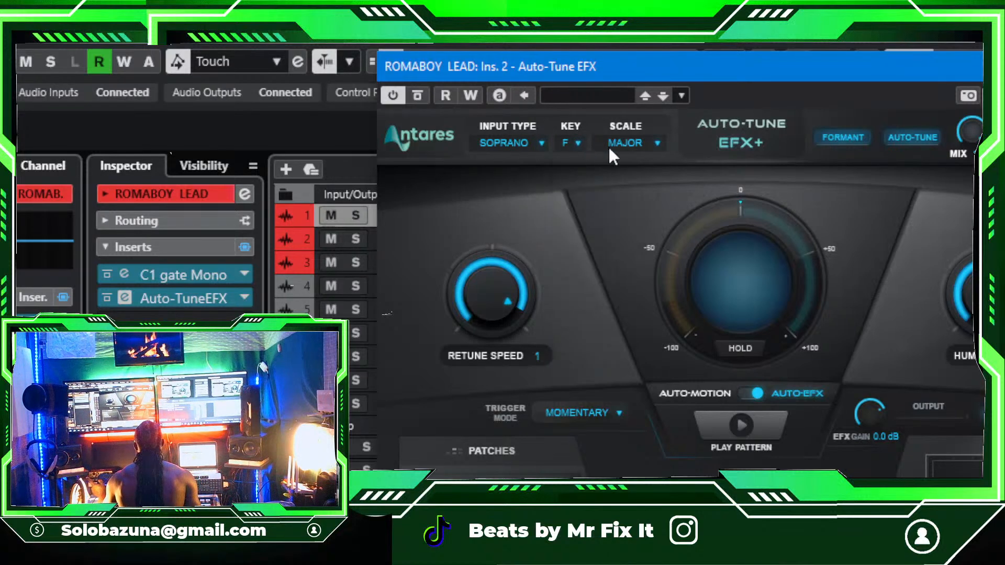
left_click(638, 140)
left_click(545, 192)
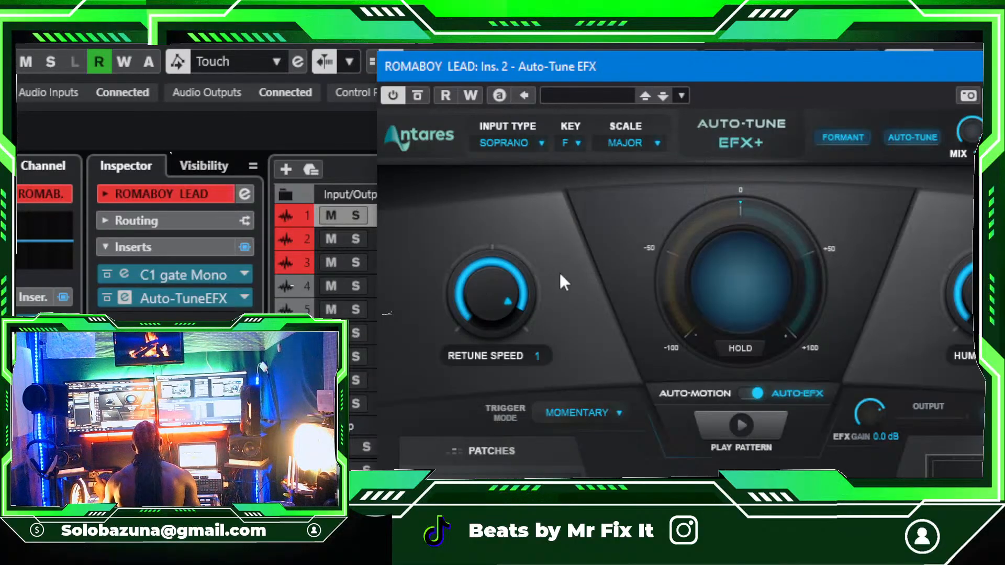
Step: Move the Auto-Tune EFX window clear of the track list and select the BEAT track
left_click_drag(707, 74, 615, 53)
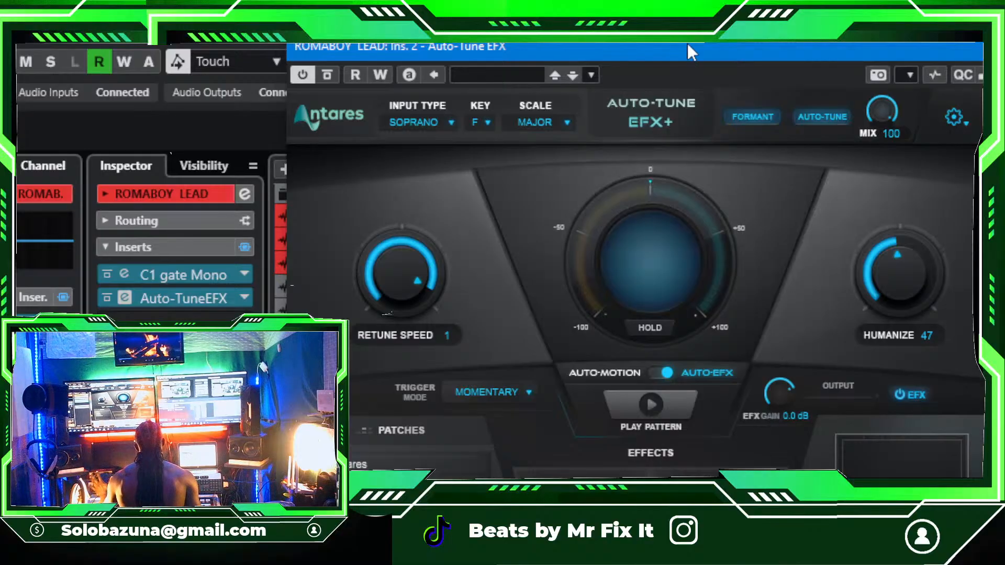
left_click_drag(688, 45, 682, 104)
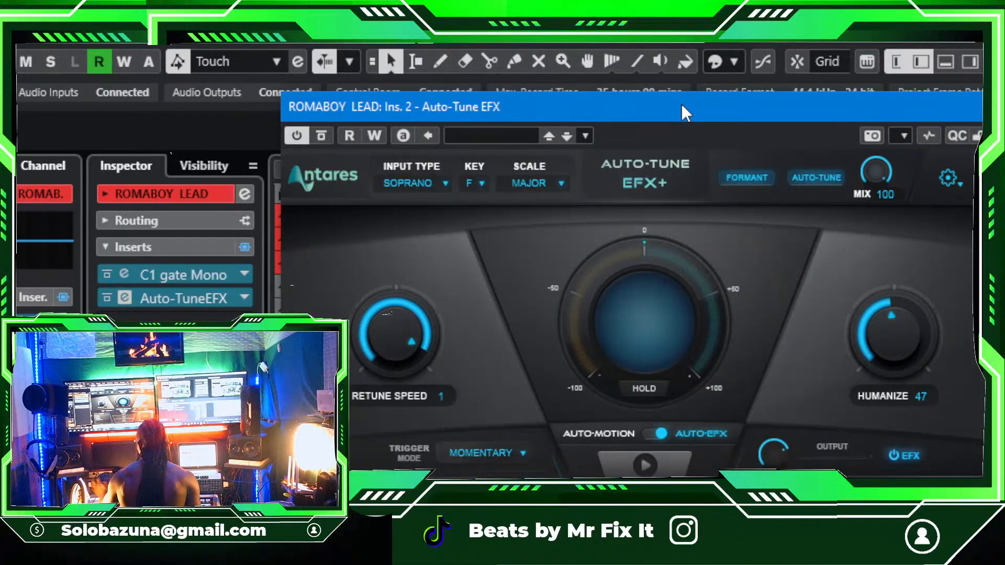
left_click_drag(581, 113, 746, 176)
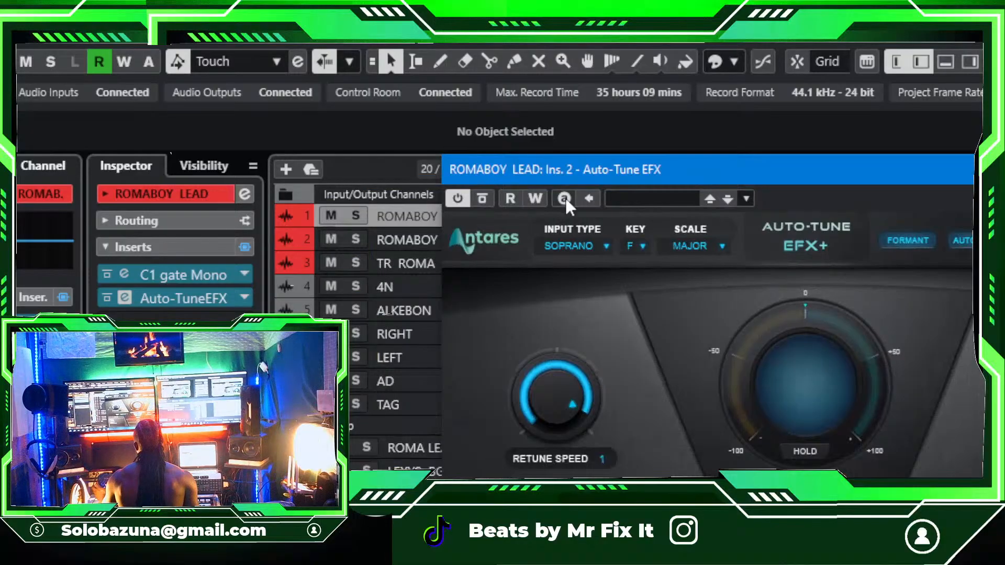
left_click_drag(545, 171, 703, 43)
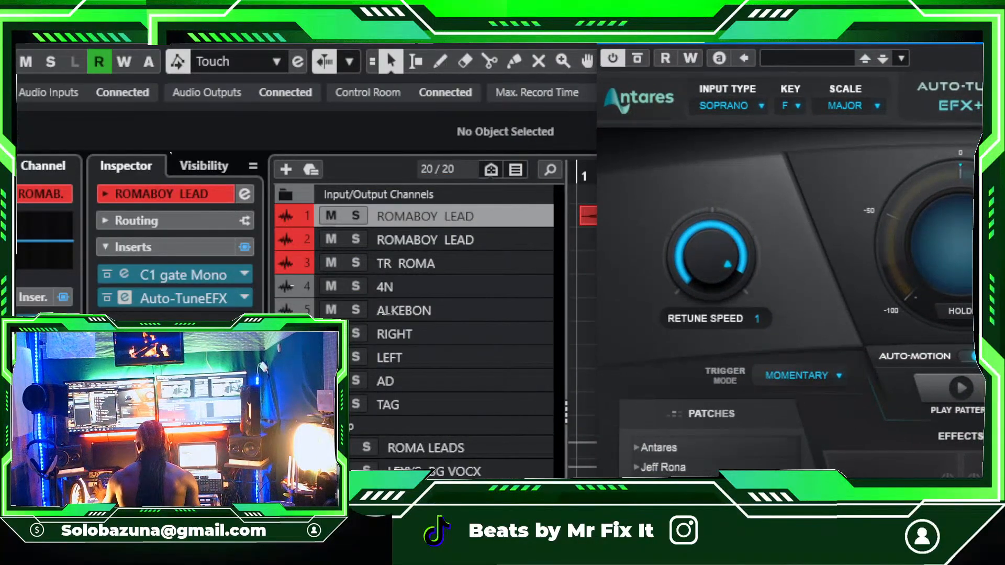
left_click(422, 402)
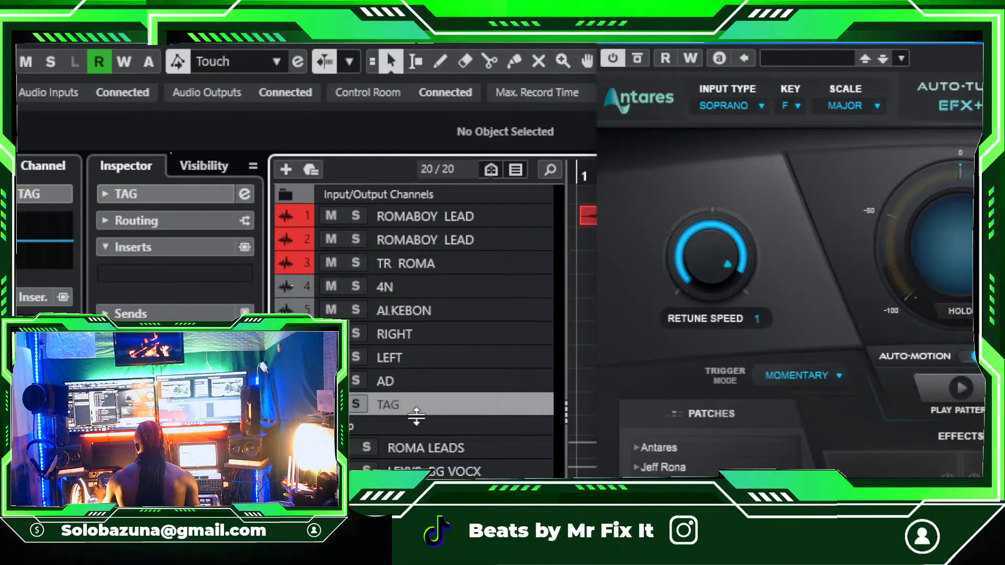
left_click(419, 516)
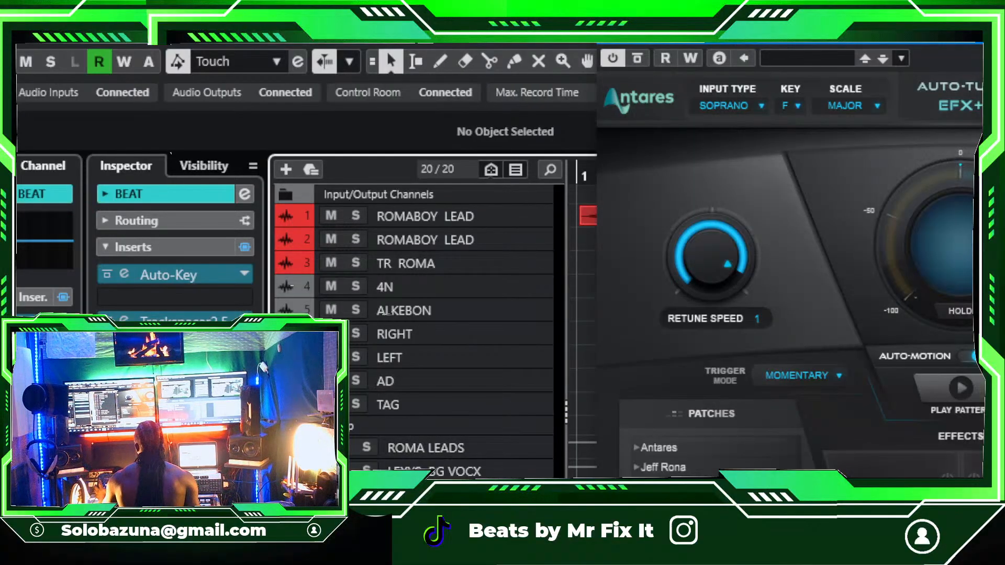
scroll(387, 312, "down", 1)
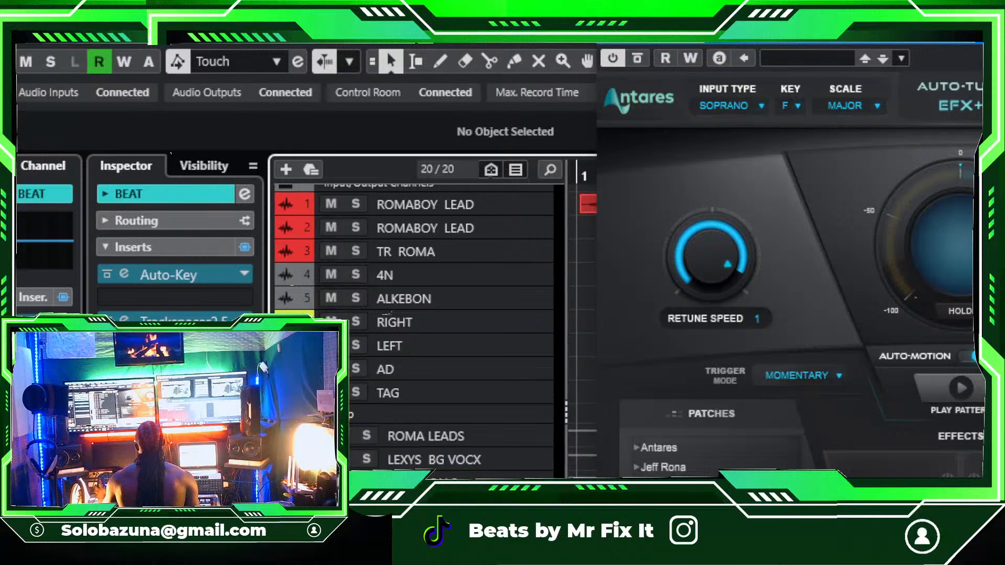
Step: Reposition the Auto-Tune EFX window over the arrangement and move the BEAT track to the top of the track list
left_click_drag(656, 32, 17, 56)
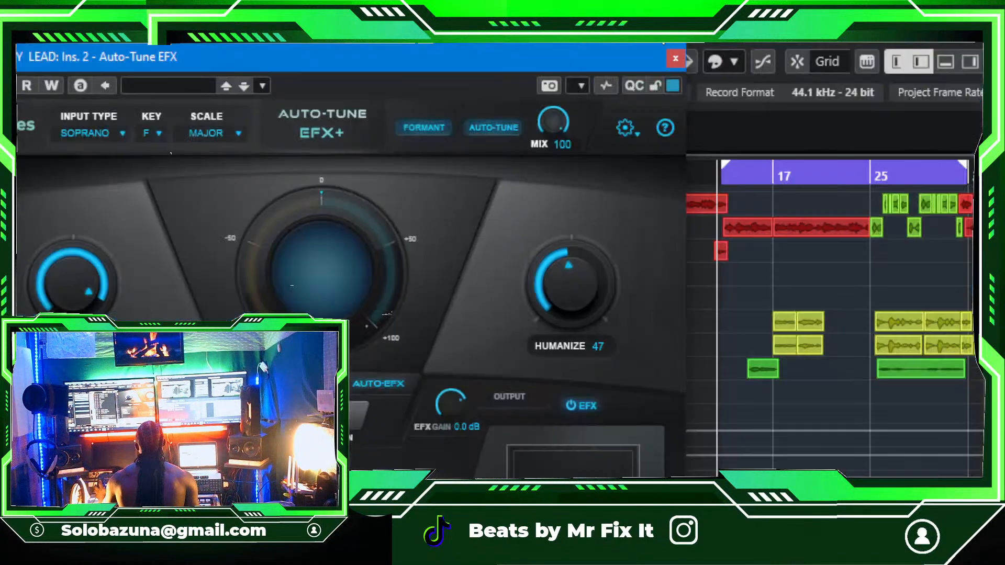
left_click_drag(658, 52, 397, 29)
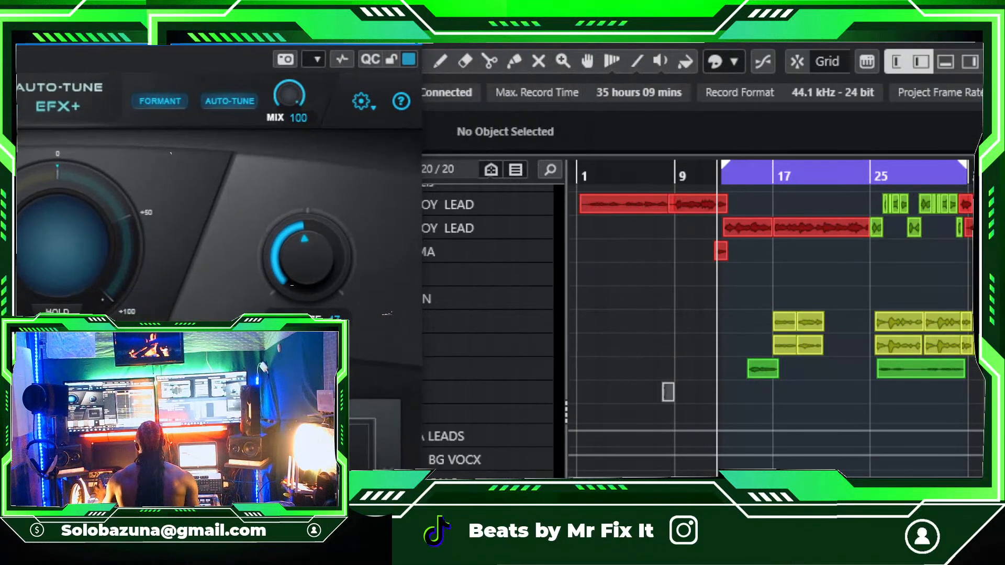
scroll(774, 314, "down", 3)
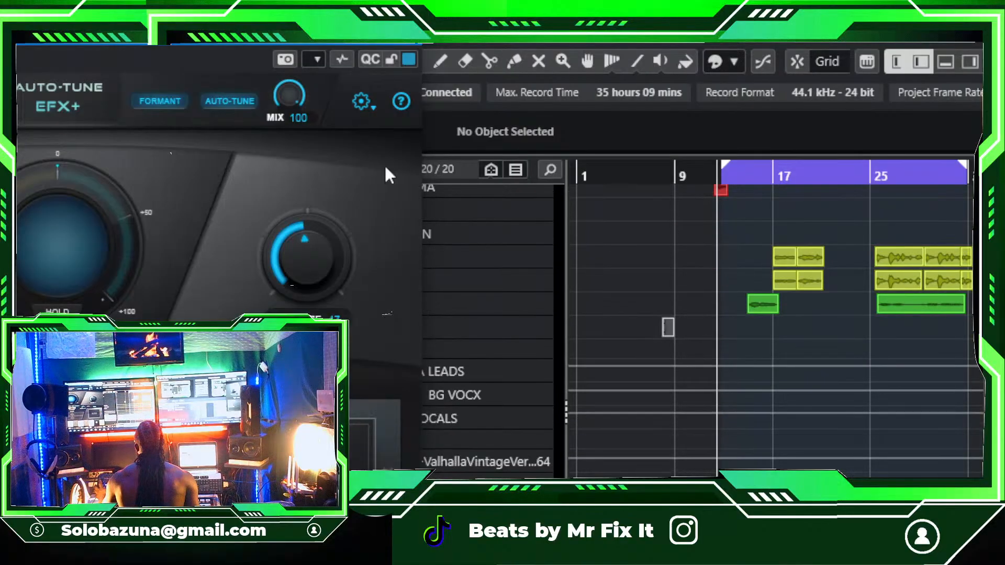
left_click_drag(293, 30, 995, 179)
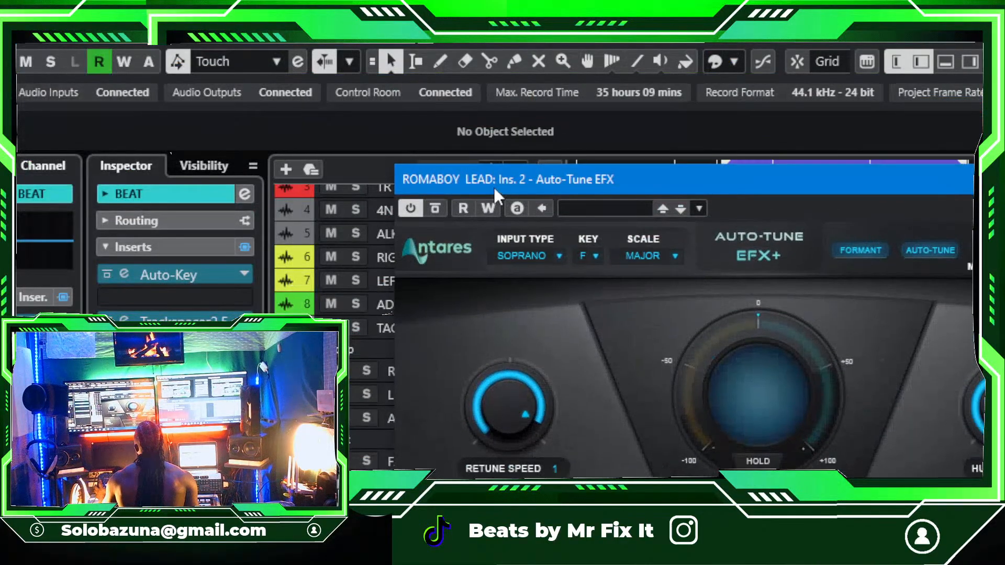
left_click_drag(495, 190, 827, 173)
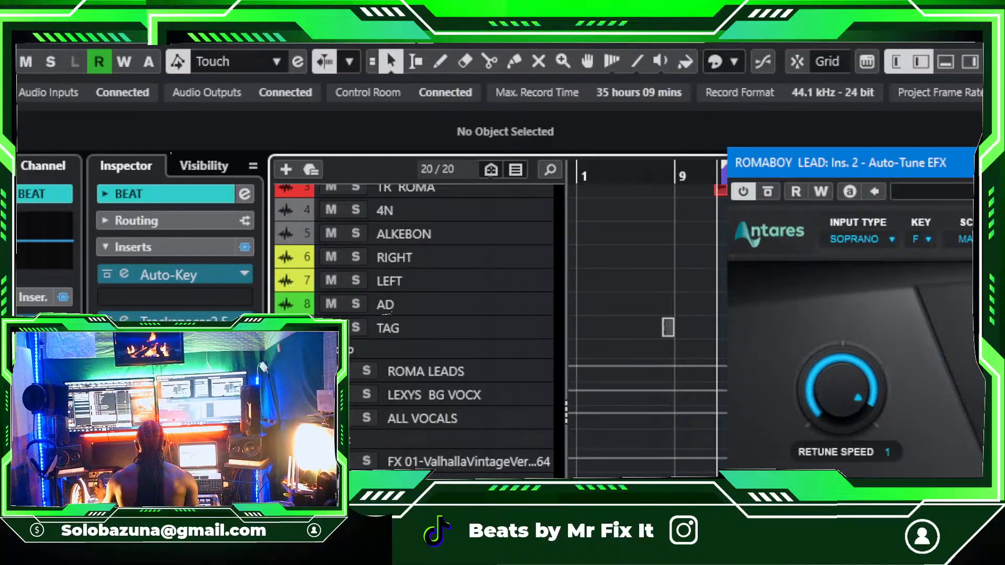
left_click_drag(461, 472, 468, 213)
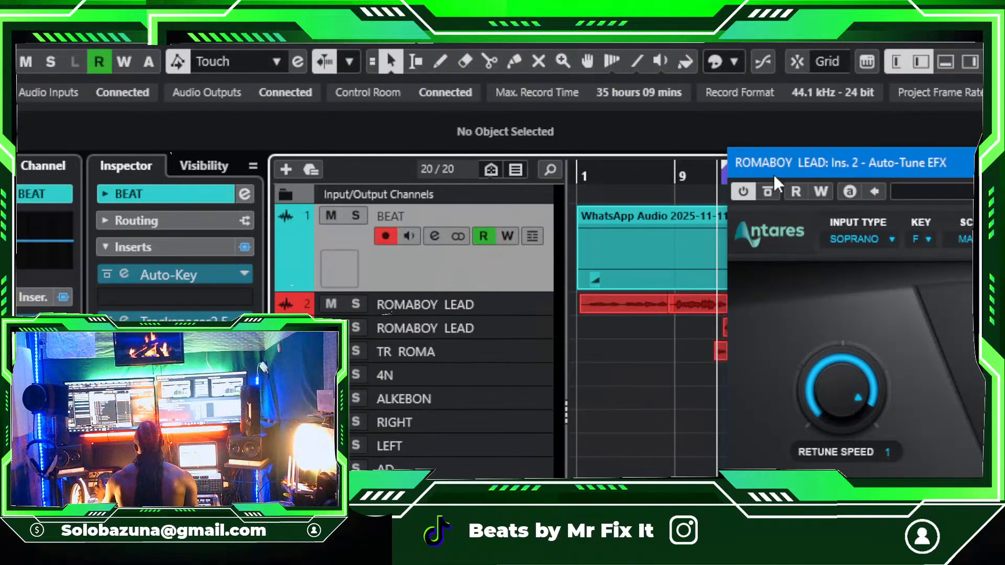
Step: Rename the WhatsApp audio event on the BEAT track to BEAT
left_click(656, 240)
right_click(654, 241)
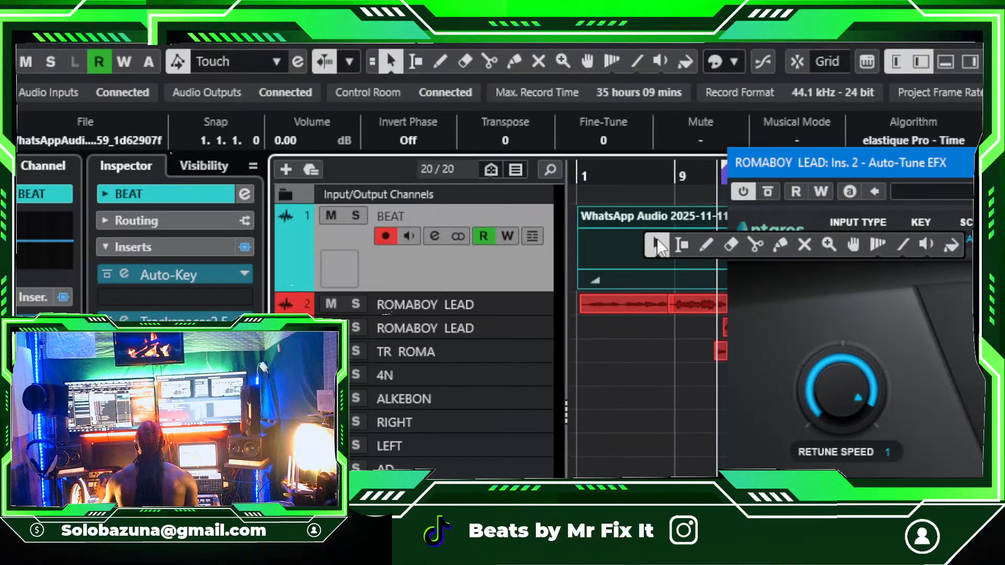
left_click(608, 248)
right_click(609, 249)
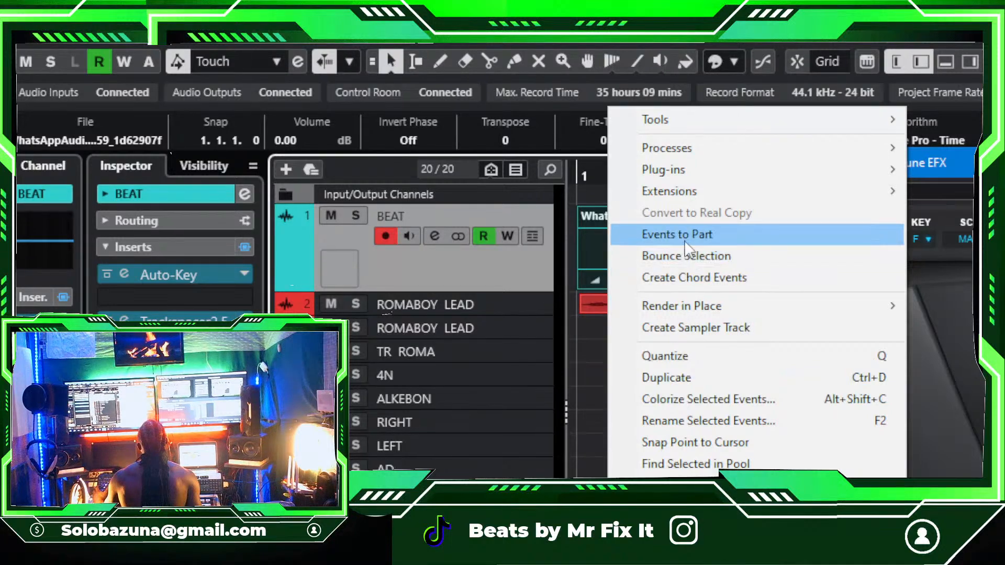
left_click(586, 220)
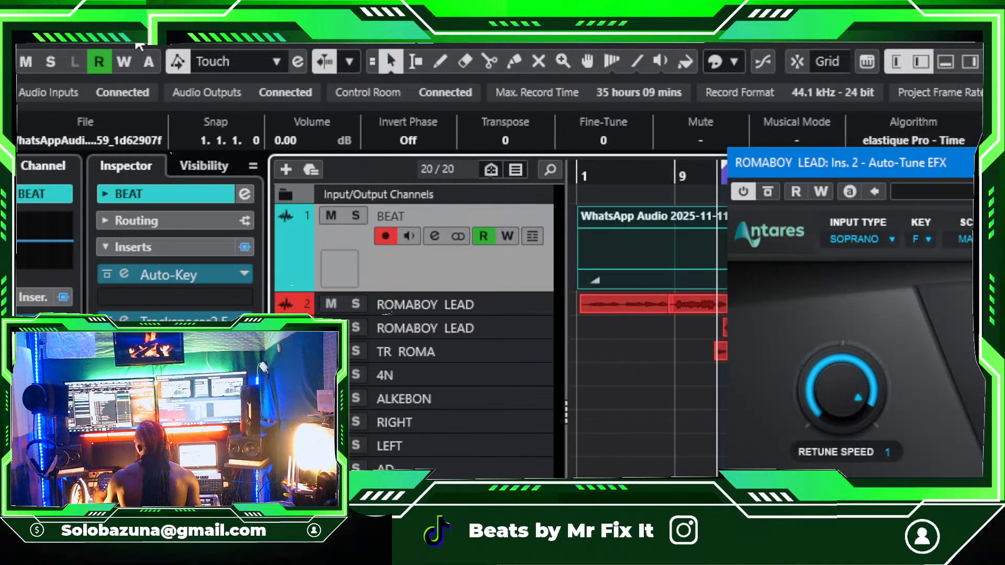
left_click(160, 44)
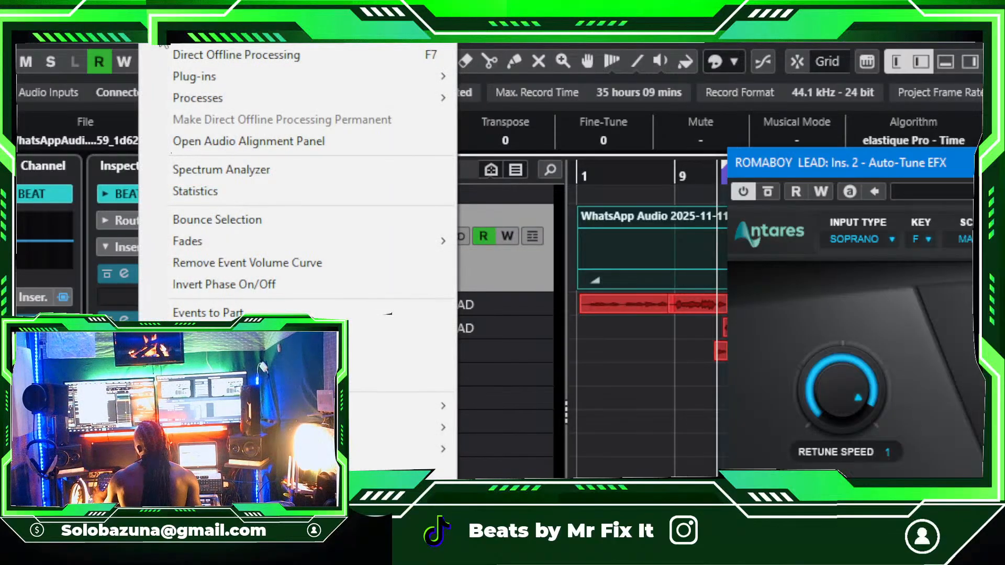
mouse_move(96, 47)
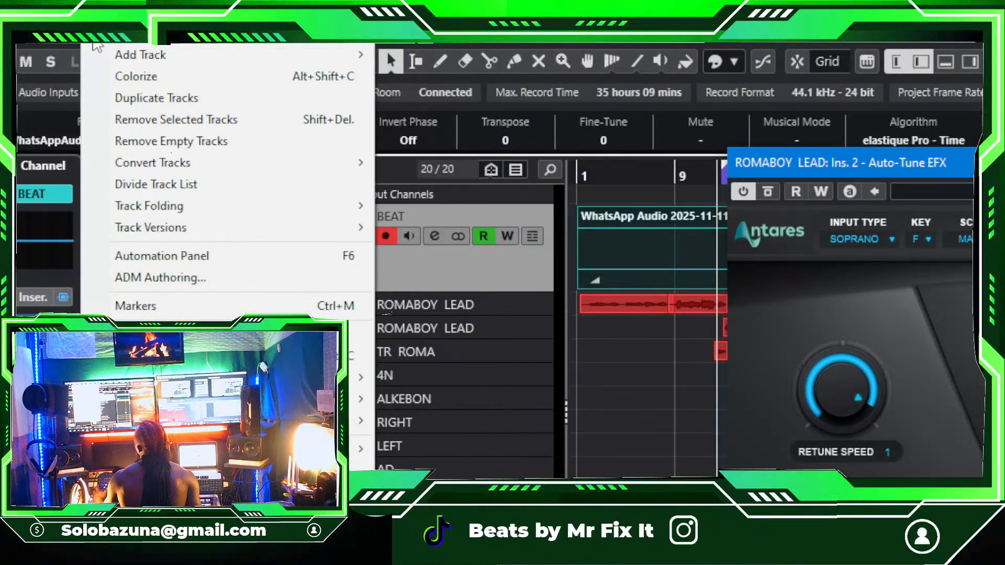
mouse_move(59, 45)
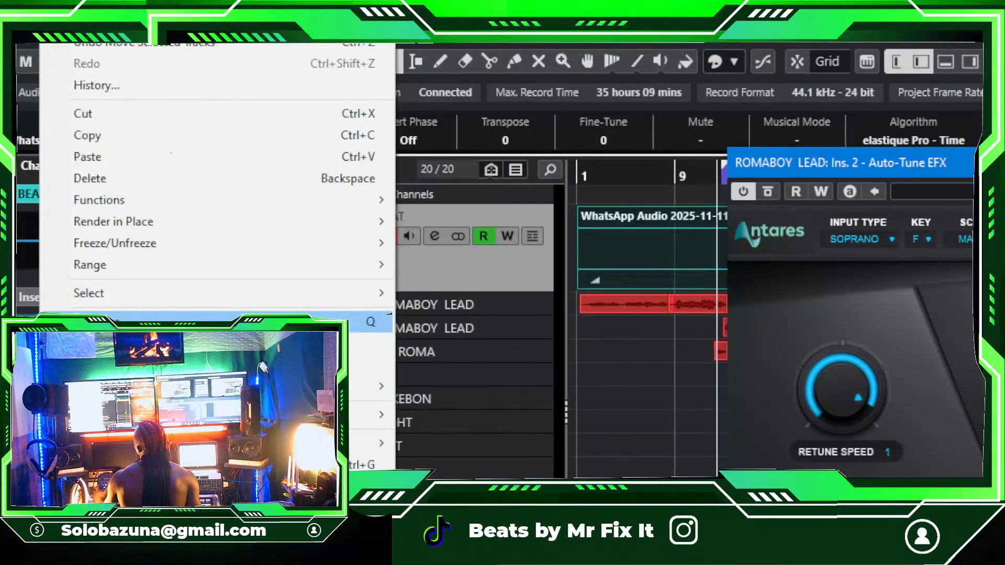
mouse_move(127, 295)
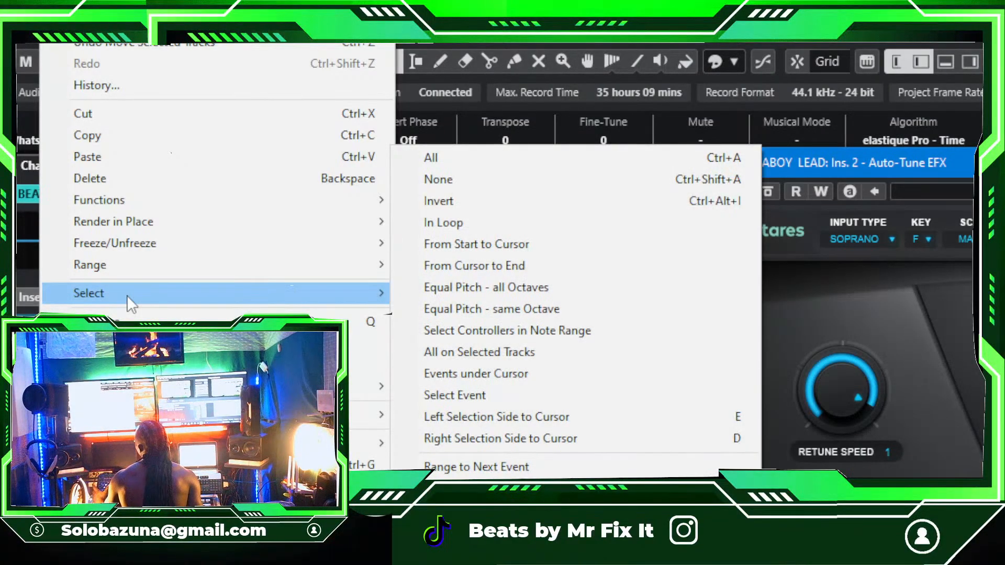
mouse_move(126, 415)
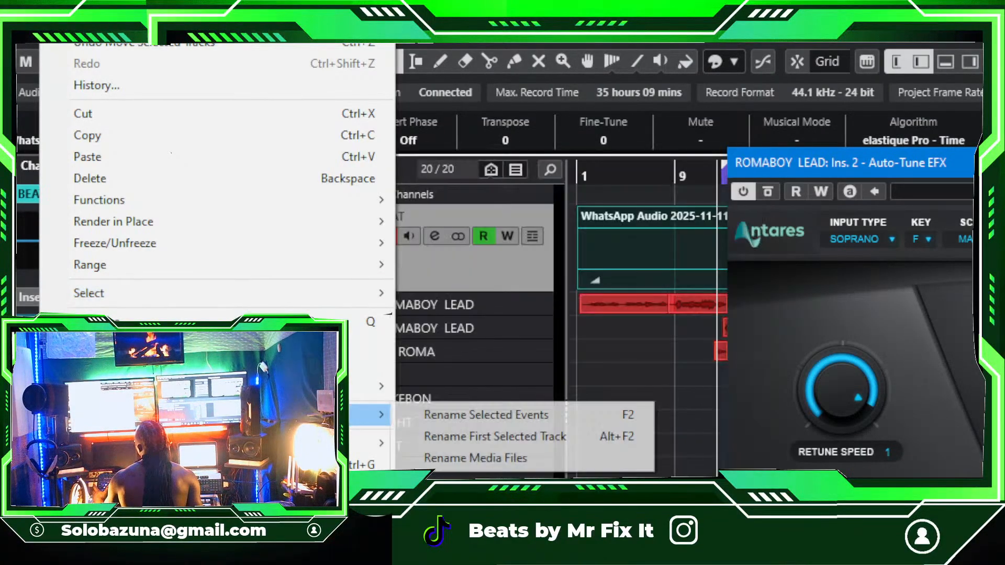
left_click(526, 416)
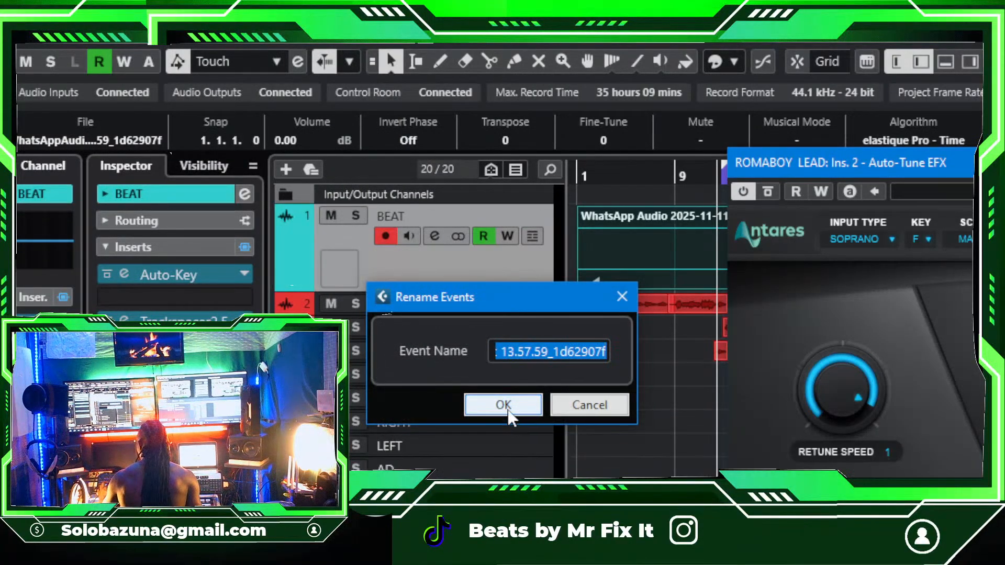
type("BEAT")
left_click(514, 402)
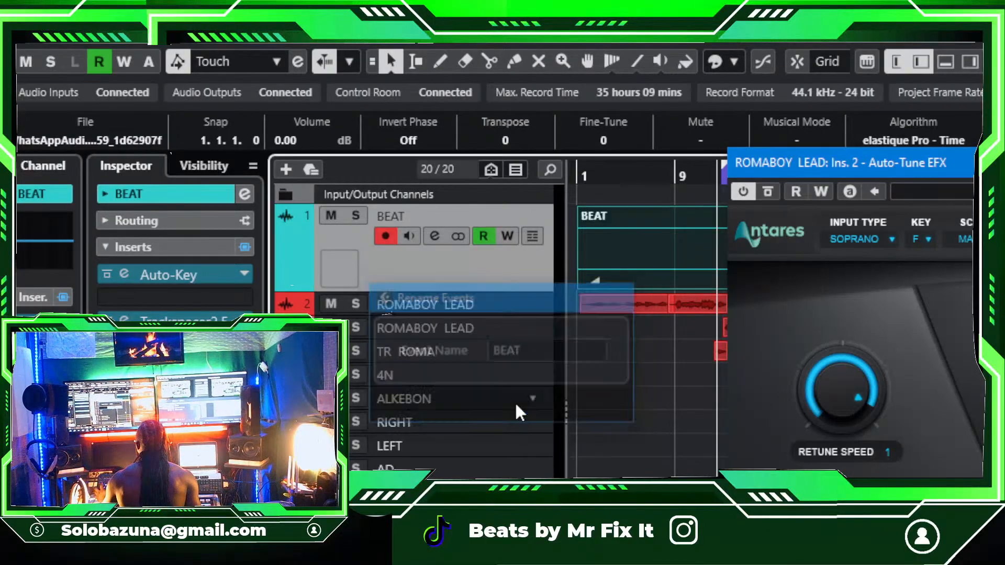
Step: Return the playhead to bar 1, open the BEAT track's Auto-Key insert and place it beside the Auto-Tune EFX window
left_click(578, 178)
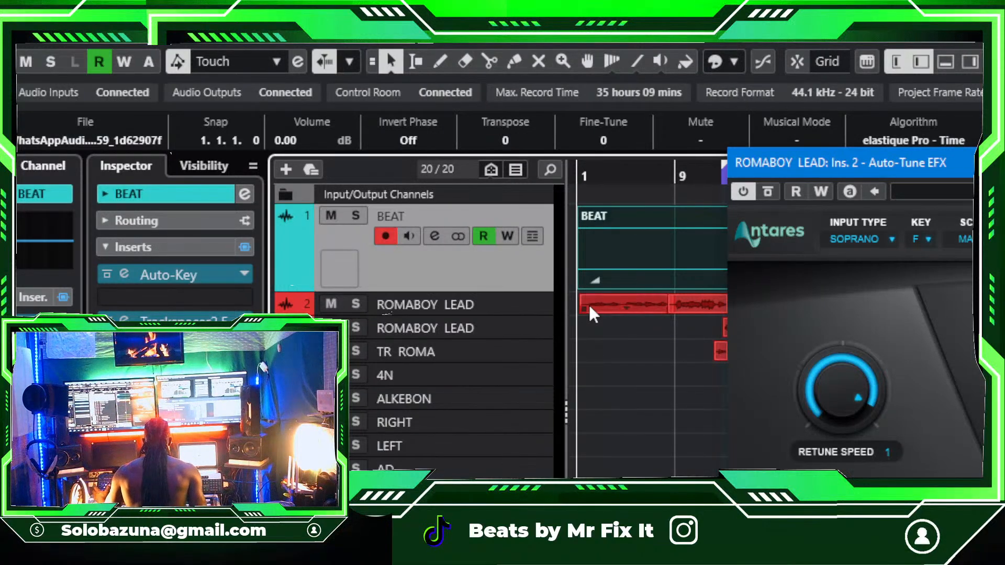
left_click(227, 276)
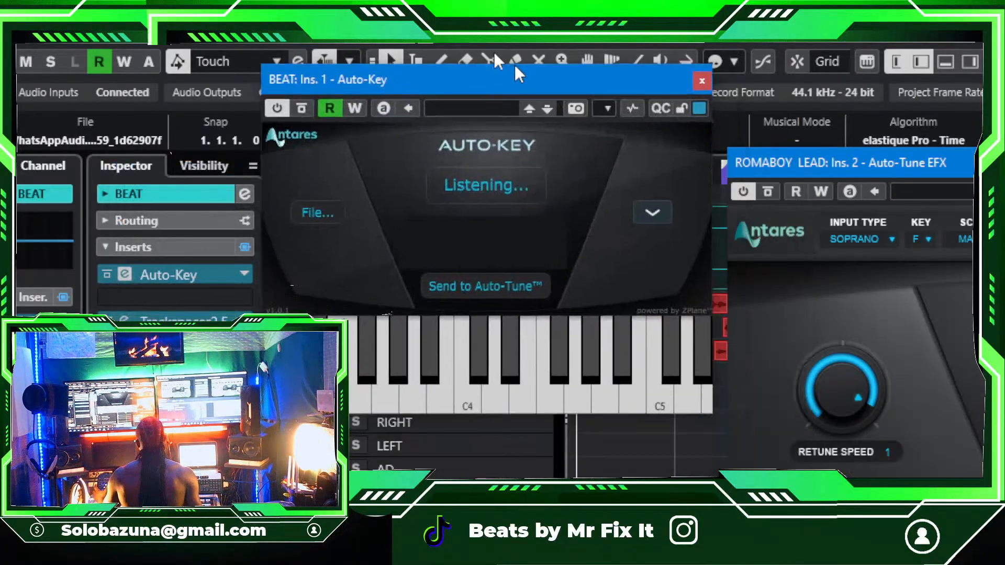
left_click_drag(514, 73, 309, 51)
left_click_drag(847, 163, 614, 52)
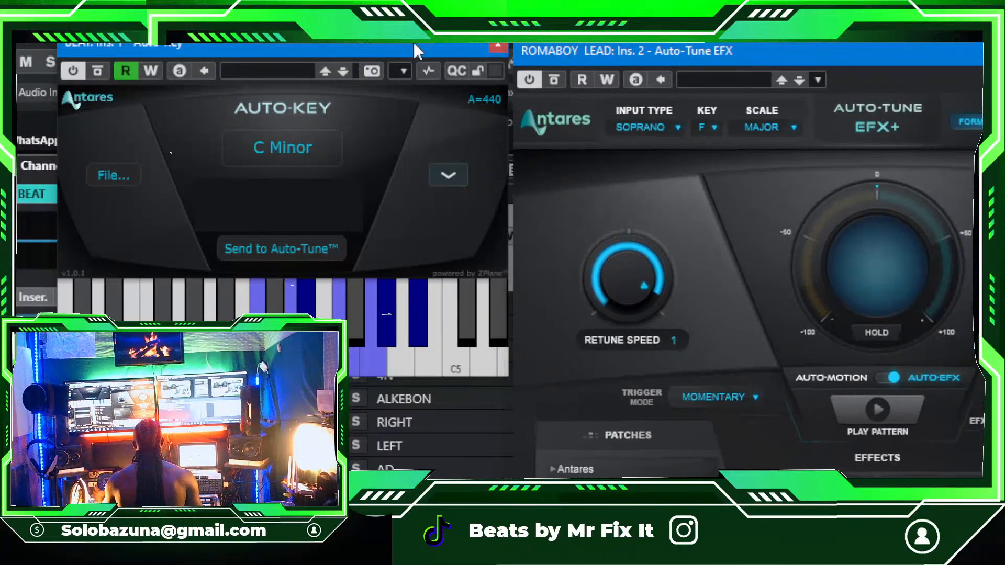
left_click_drag(413, 42, 396, 109)
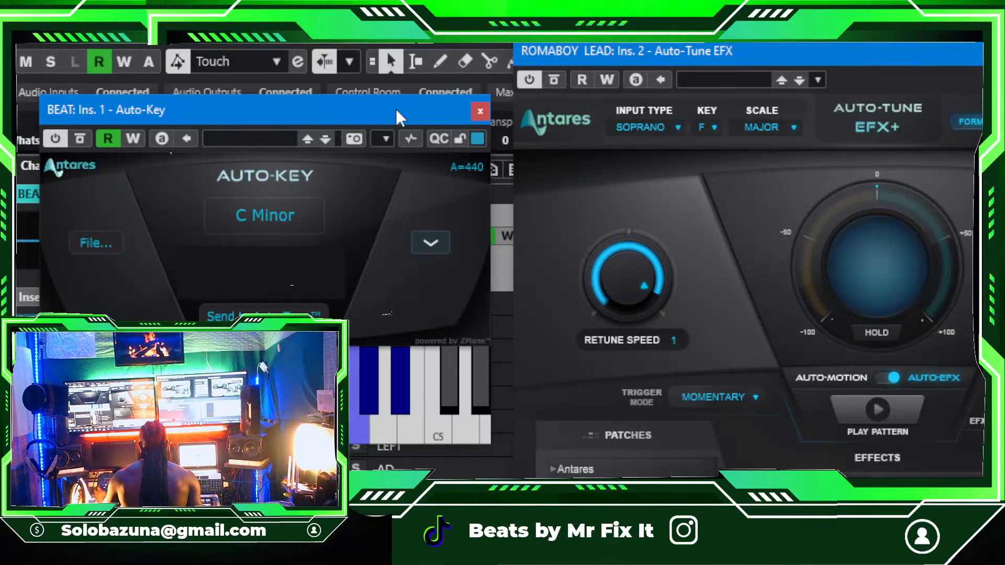
Step: Play the beat to compare the key detected by Auto-Key with the Auto-Tune EFX settings, then close the Auto-Key window
key("space")
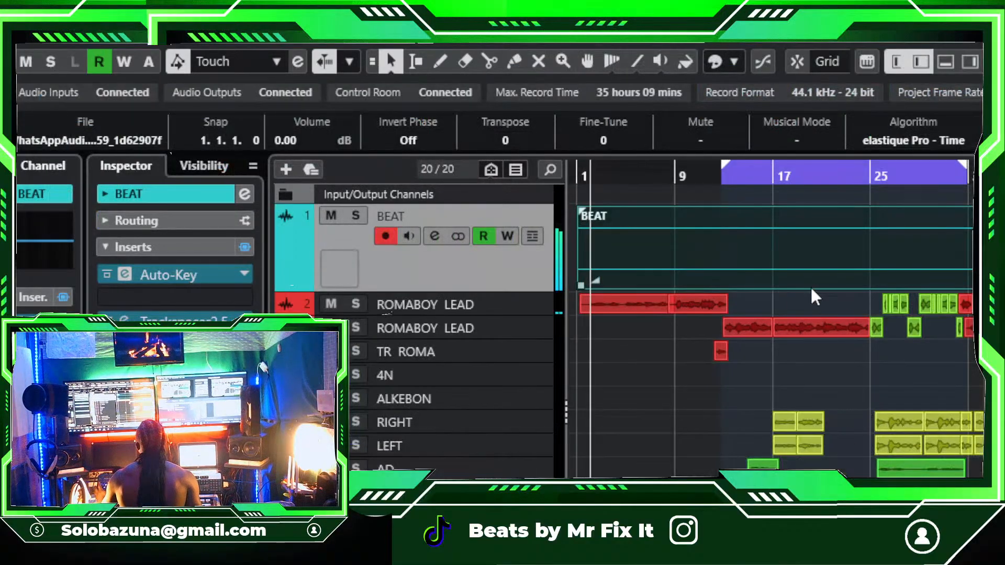
left_click(696, 425)
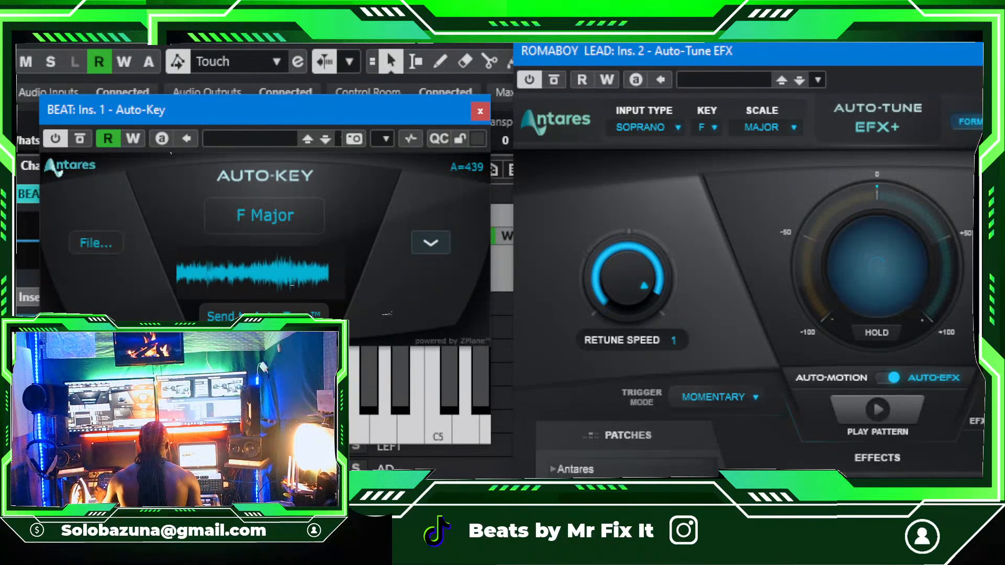
key("alt+Tab")
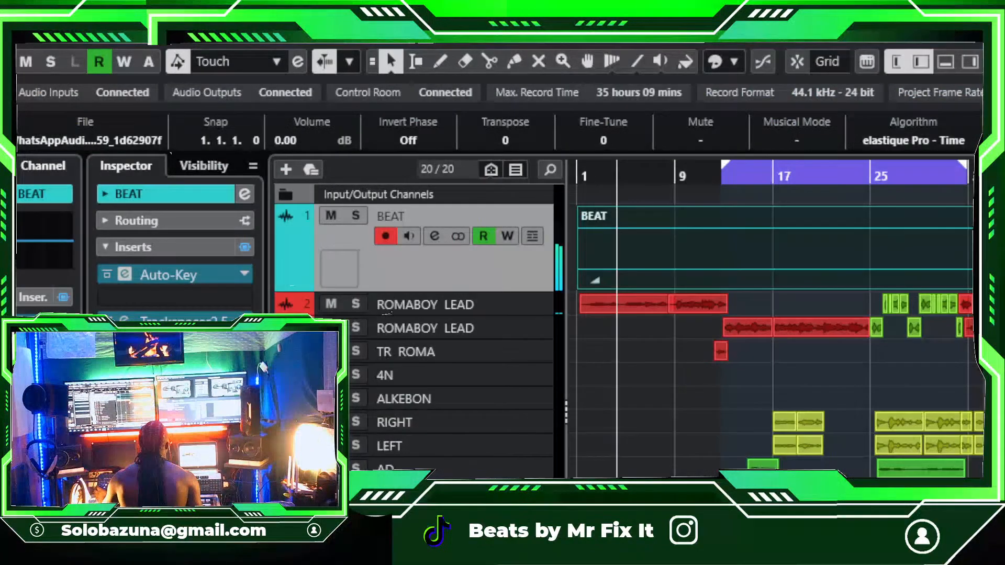
left_click(611, 394)
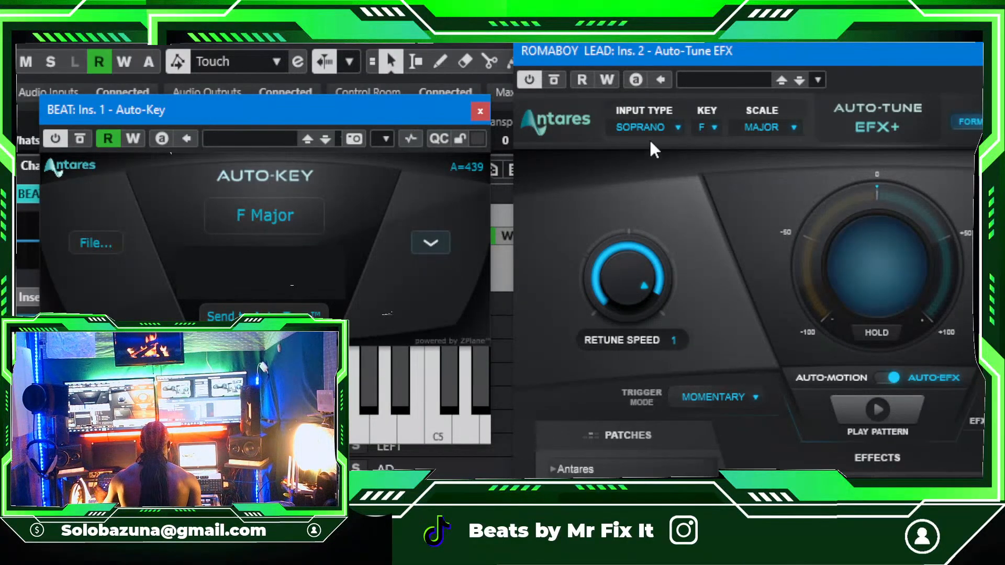
left_click(481, 111)
Step: Set Humanize to 74 in the Auto-Tune EFX insert of the first ROMABOY LEAD track and close its window
left_click_drag(806, 58, 530, 44)
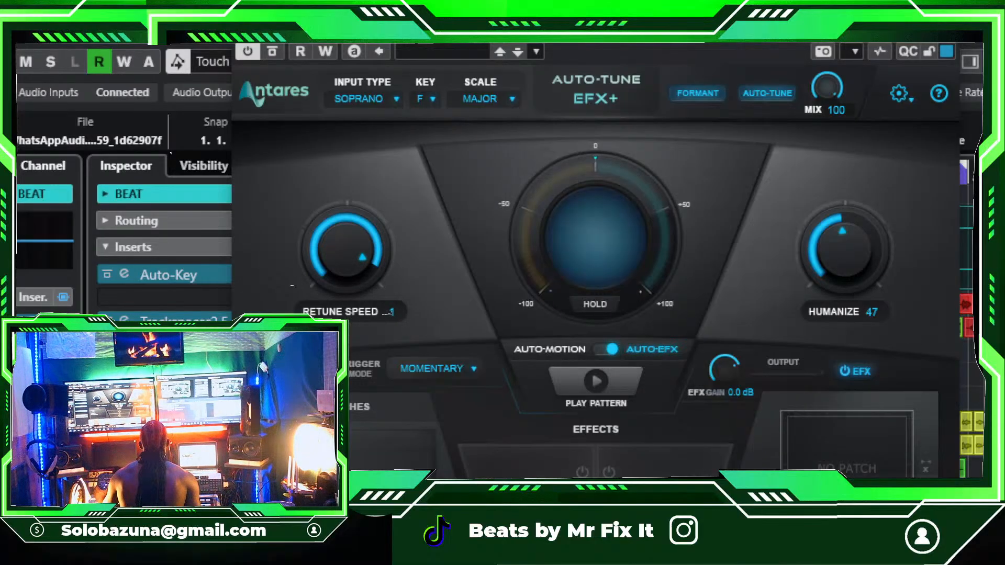
left_click_drag(809, 23, 873, 172)
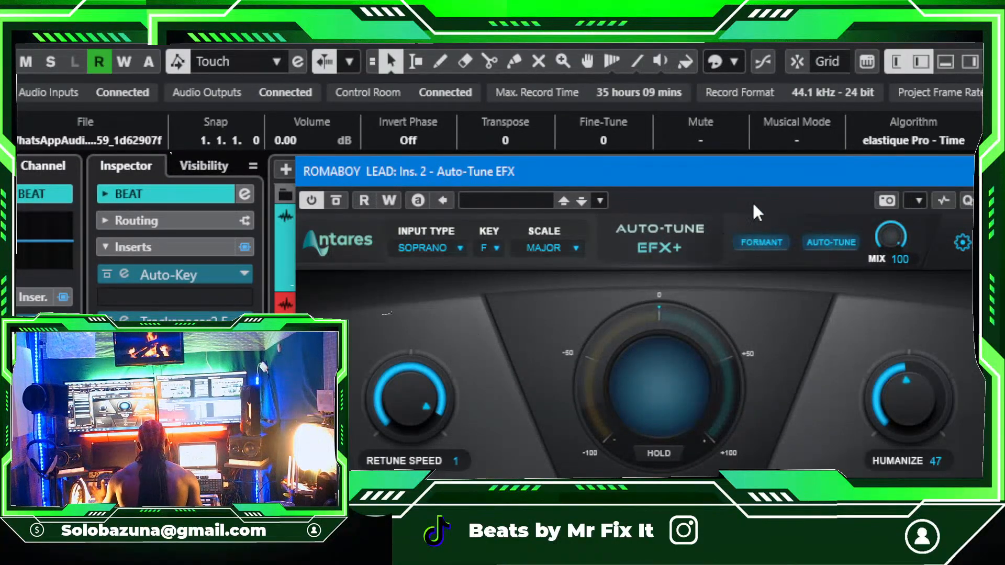
left_click_drag(751, 173, 653, 149)
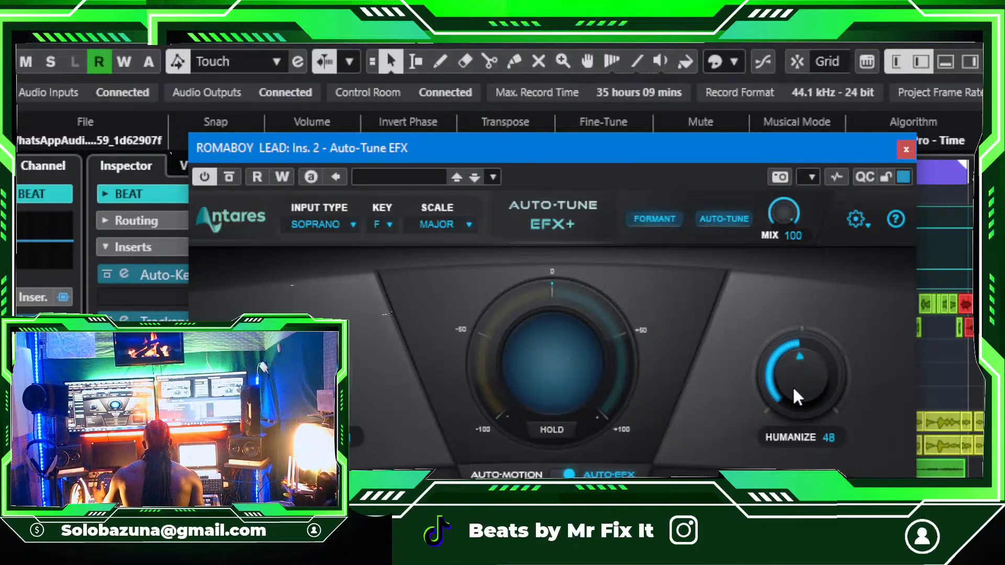
left_click_drag(794, 337, 798, 370)
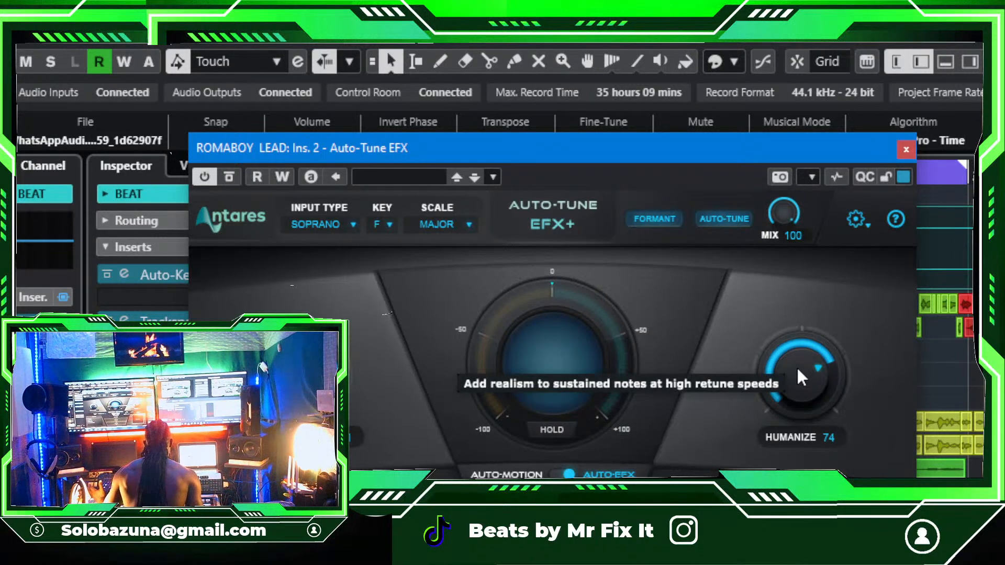
left_click(906, 150)
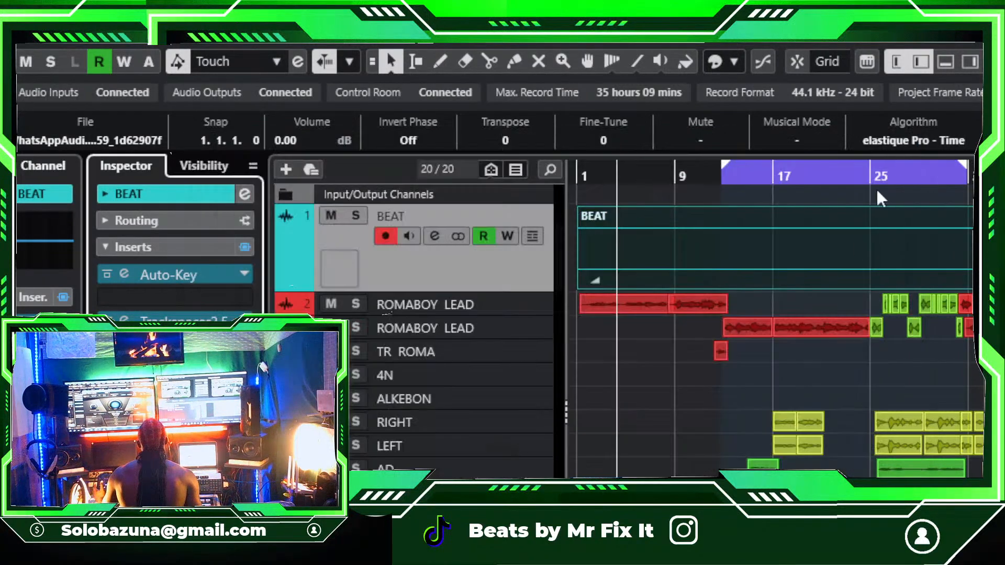
Step: Extend the locator range back so it starts at bar 1
key("g")
key("g")
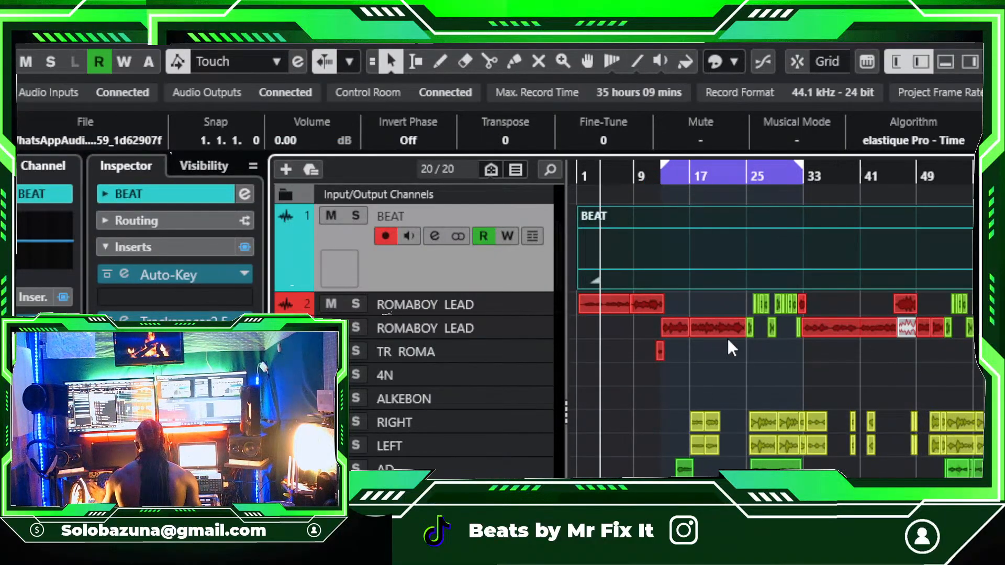
left_click(728, 355)
left_click(683, 176)
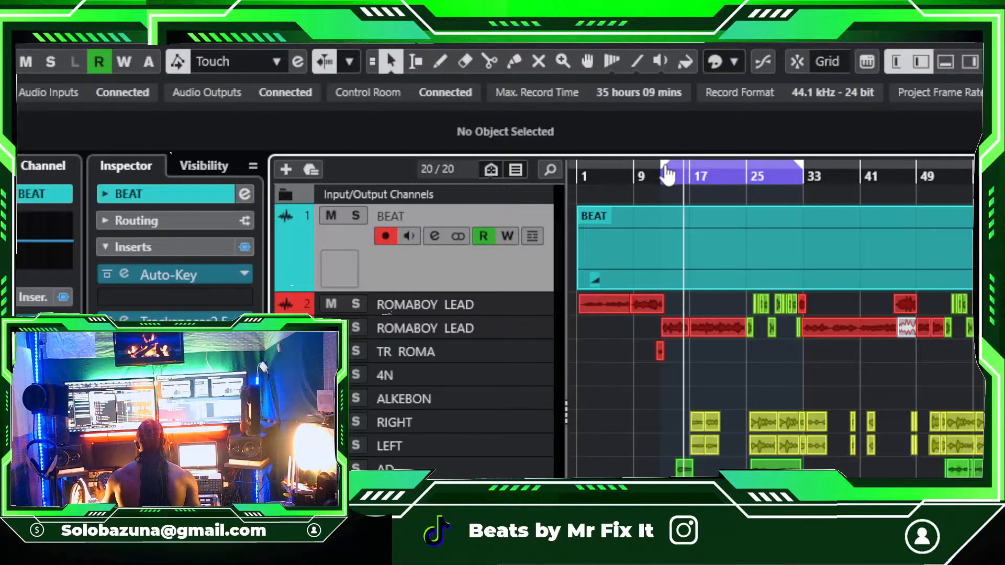
left_click_drag(665, 167, 667, 168)
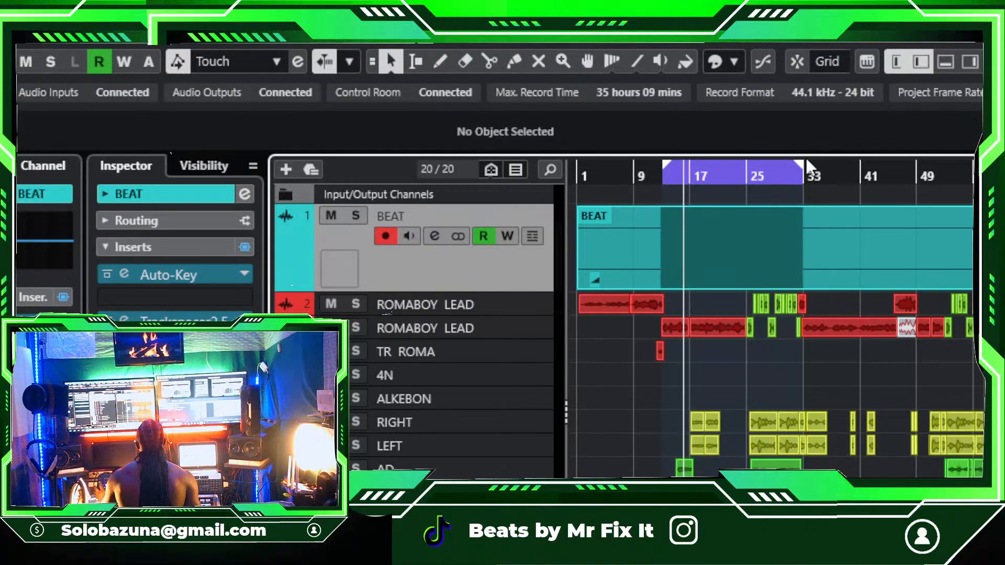
mouse_move(804, 160)
left_mouse_down()
mouse_move(727, 185)
mouse_move(578, 178)
left_mouse_up()
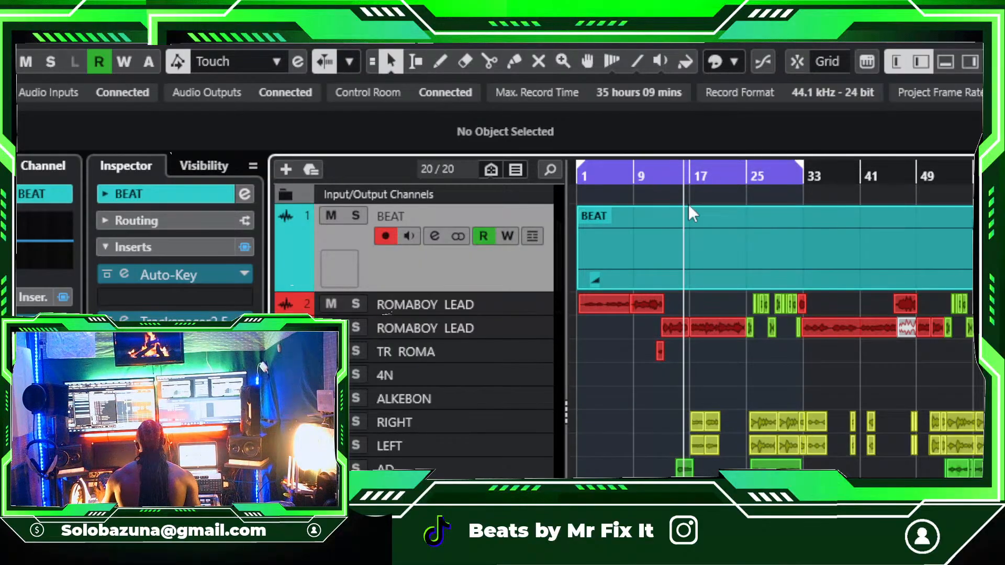
Step: Open the second ROMABOY LEAD track's Auto-Tune EFX insert, play from about bar 12 and place the window below the lead tracks
left_click(658, 176)
left_click(425, 333)
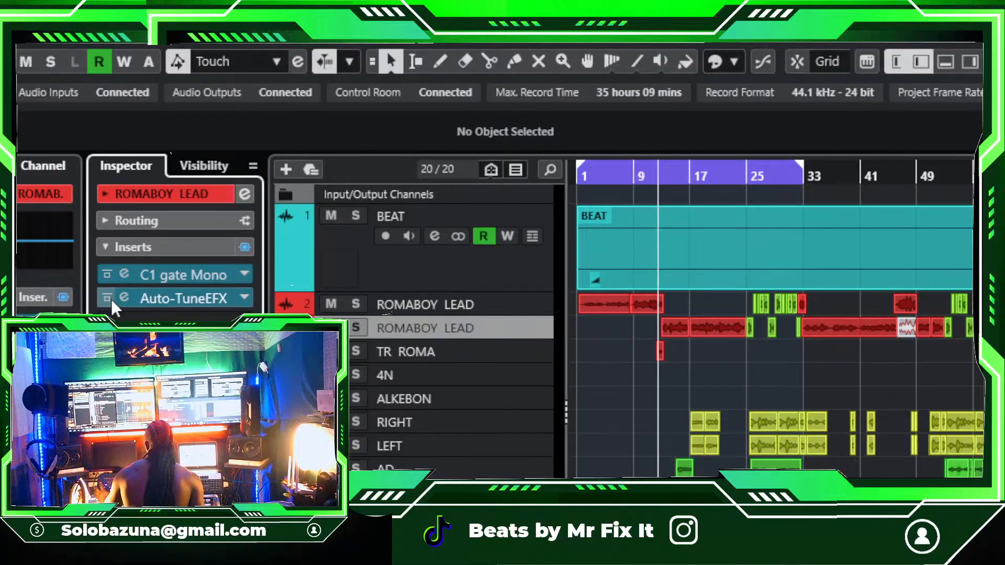
left_click(124, 298)
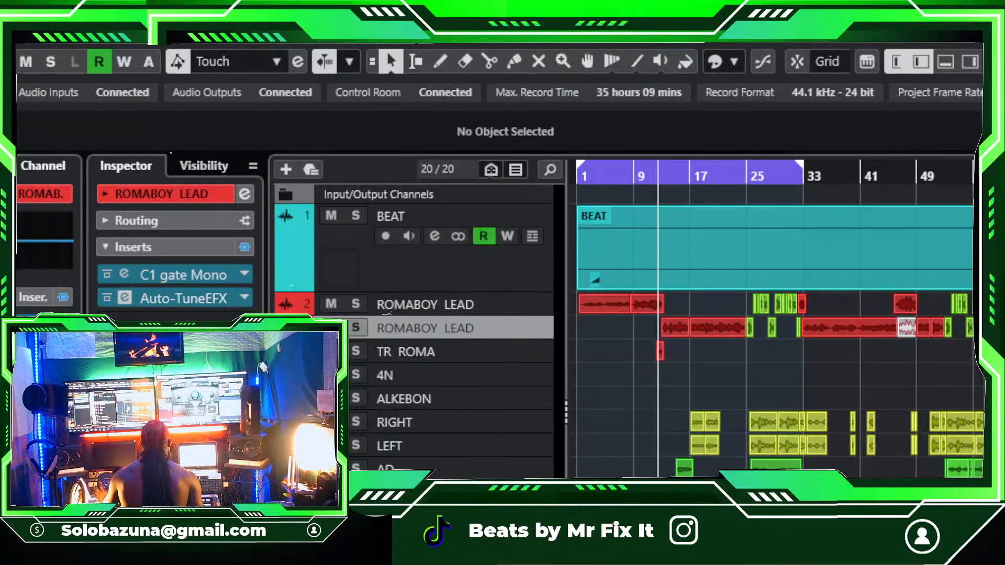
key("space")
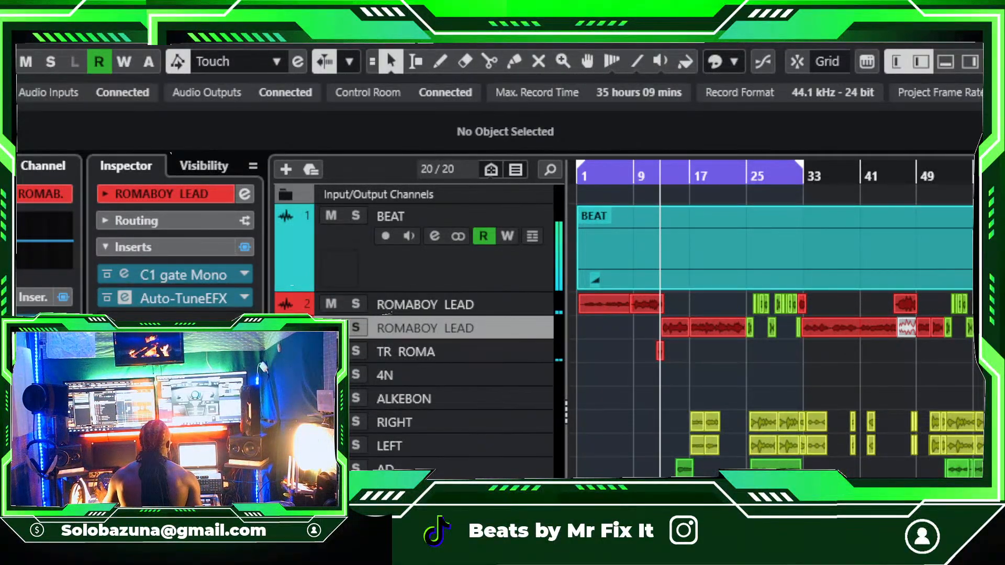
left_click_drag(16, 160, 880, 278)
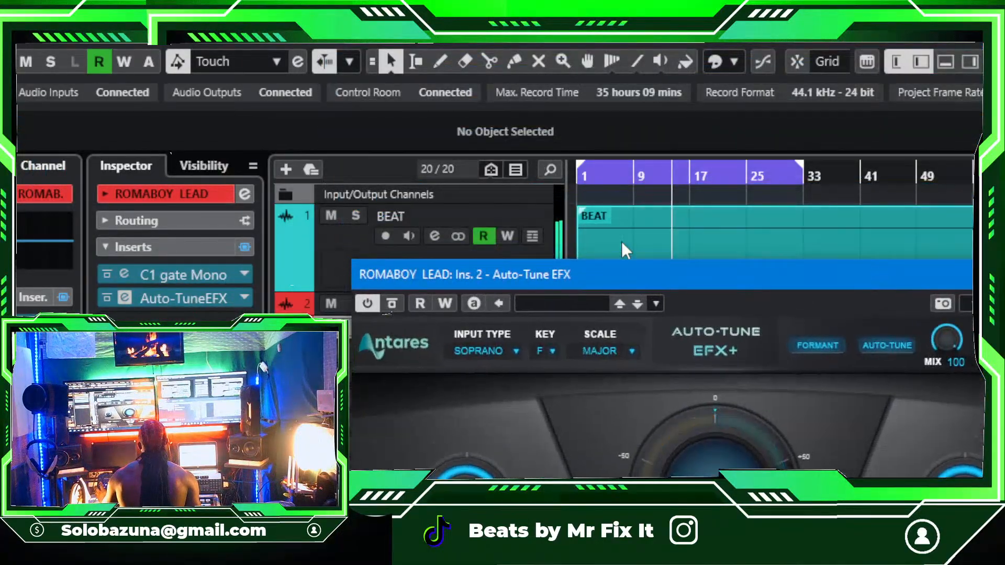
left_click_drag(639, 276, 639, 376)
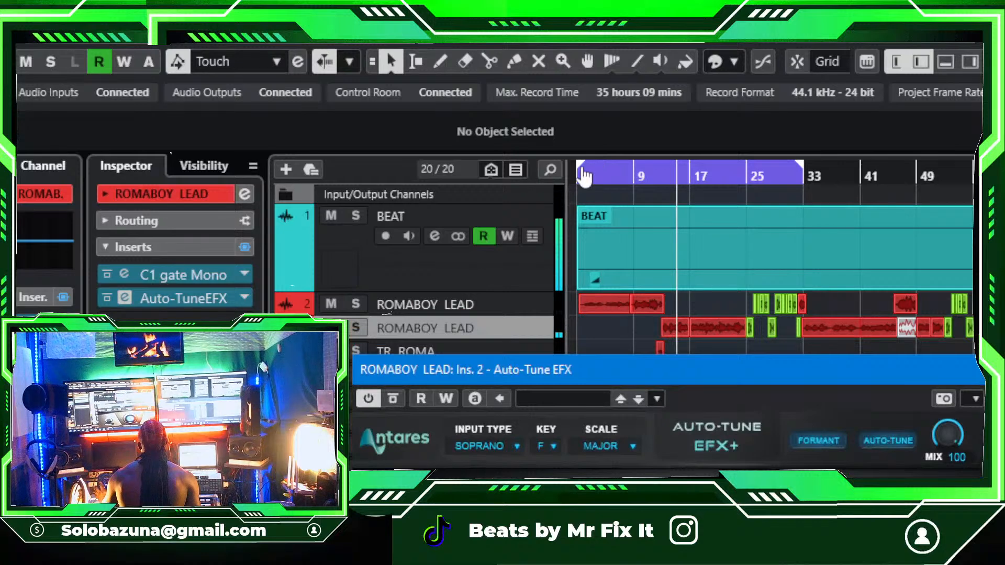
Step: Set the locator range from about bar 12 to bar 25 during playback and bring back the Auto-Tune EFX window
left_click(804, 66)
left_click_drag(581, 164, 653, 260)
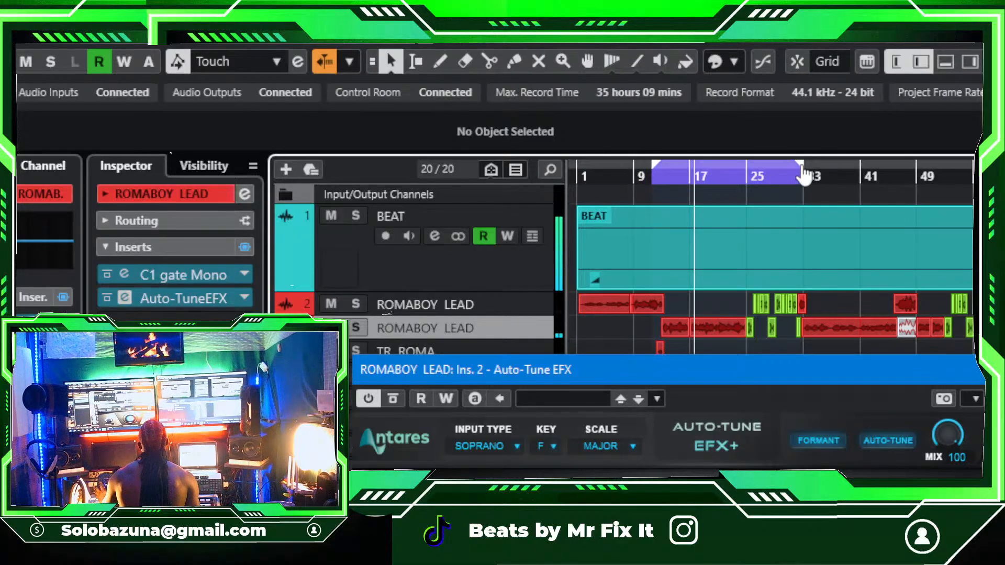
left_click_drag(803, 173, 745, 174)
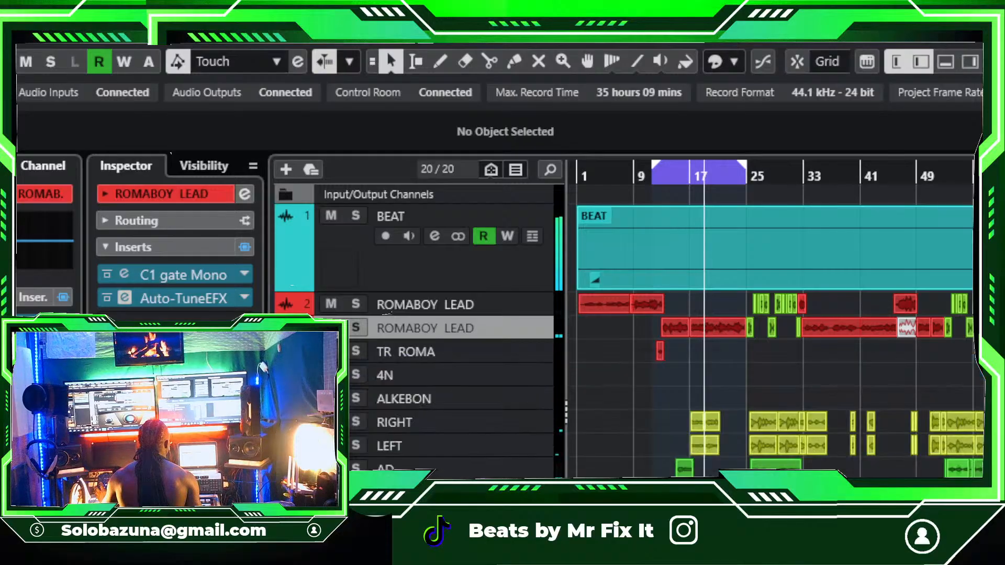
left_click(795, 391)
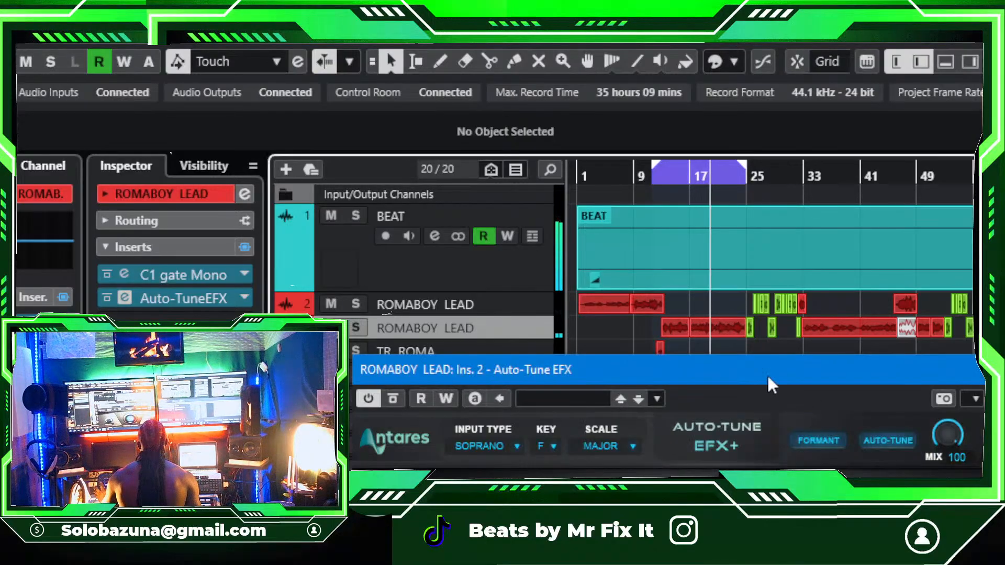
Step: Bypass Auto-Tune EFX on the second ROMABOY LEAD track and audition the unprocessed vocal, uncovering the timeline
left_click_drag(768, 374, 668, 158)
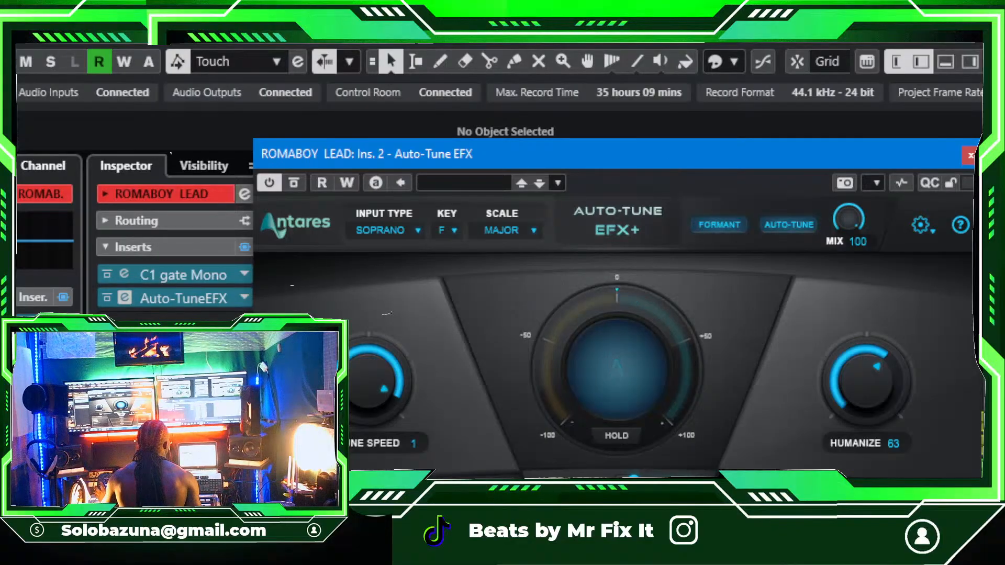
left_click(972, 155)
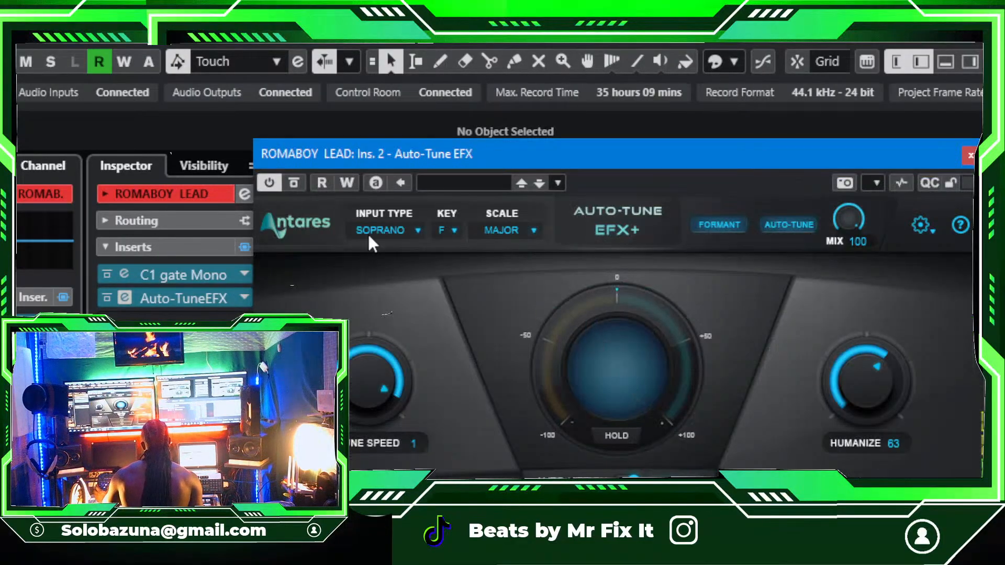
left_click(269, 189)
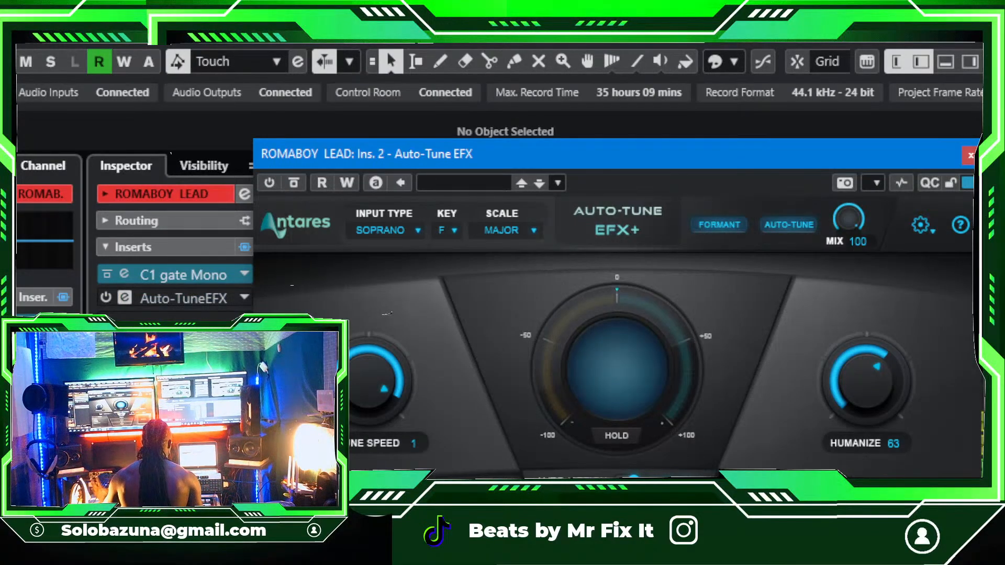
left_click(972, 155)
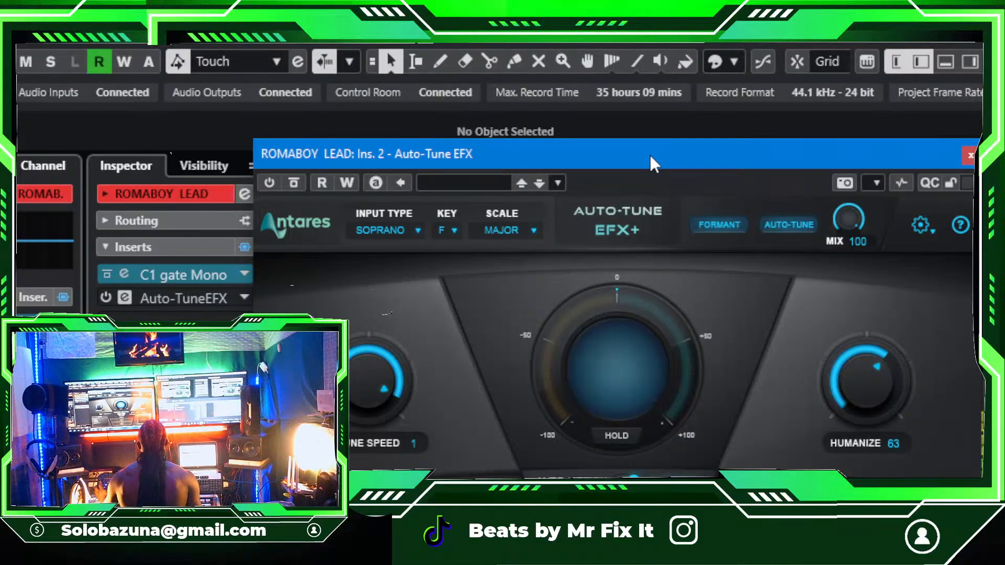
left_click_drag(643, 154, 637, 156)
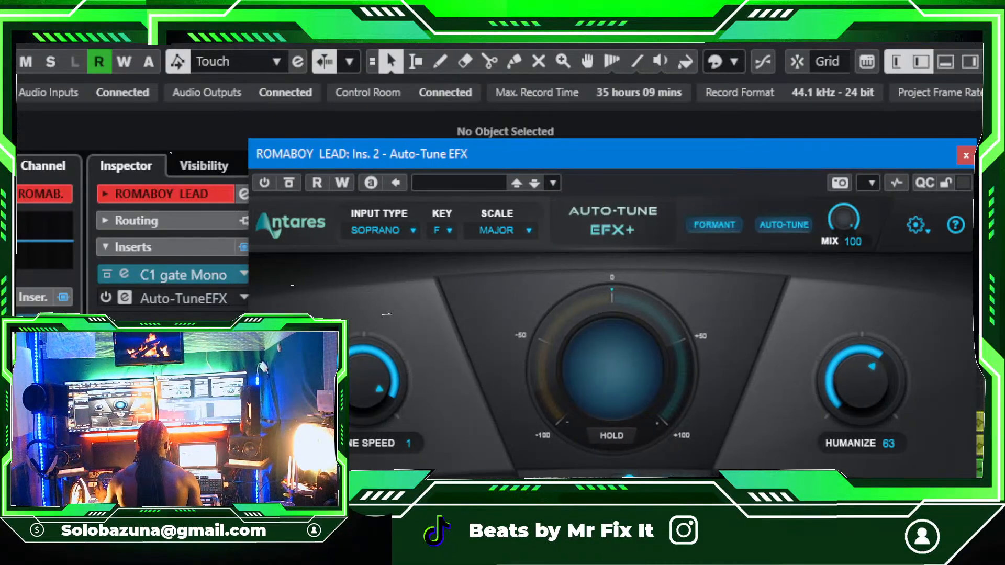
left_click_drag(689, 156, 683, 243)
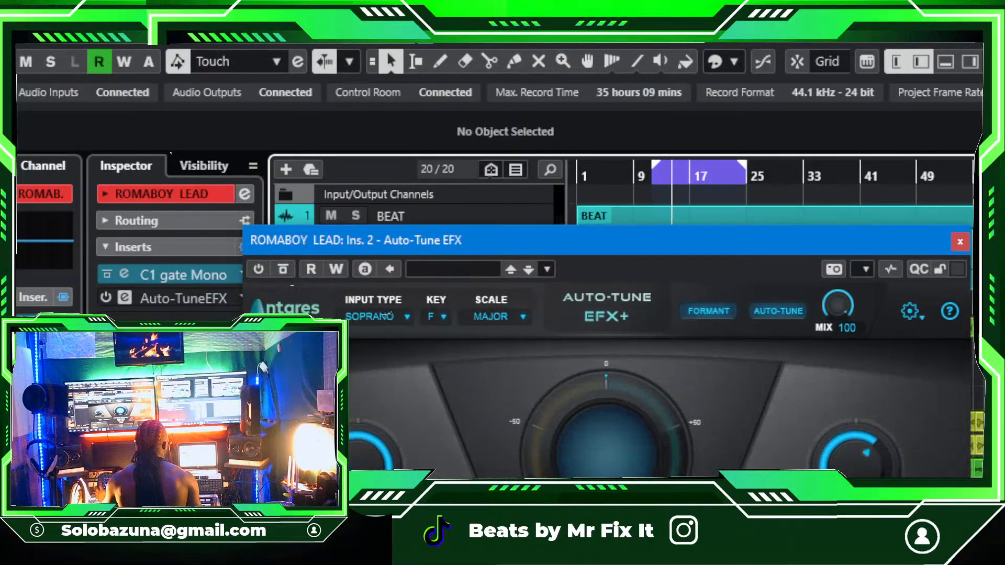
key("alt+Tab")
key("alt+Tab")
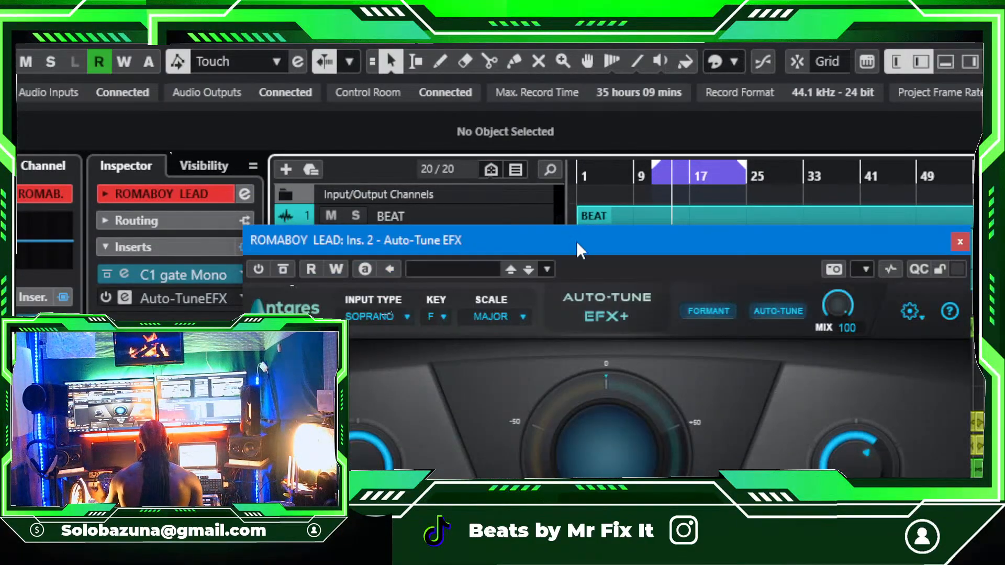
Step: Reactivate Auto-Tune EFX on the second ROMABOY LEAD track and keep its controls in view
left_click_drag(588, 238, 599, 143)
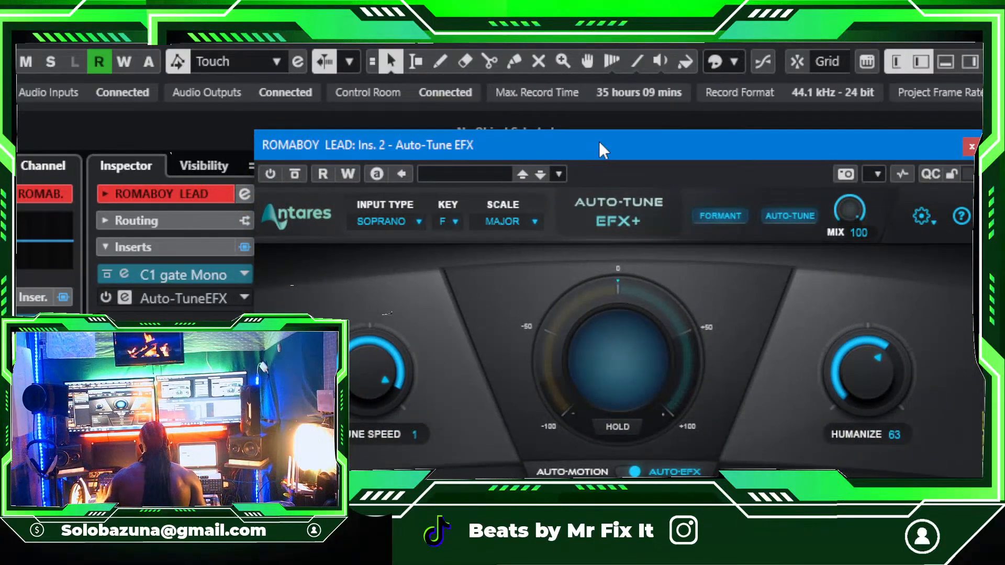
left_click(270, 173)
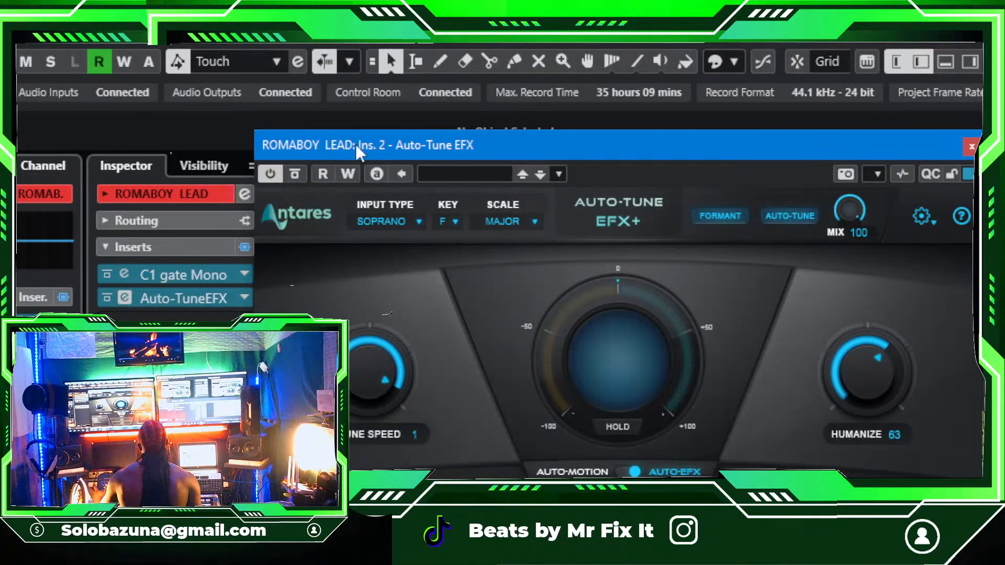
left_click_drag(540, 142, 509, 174)
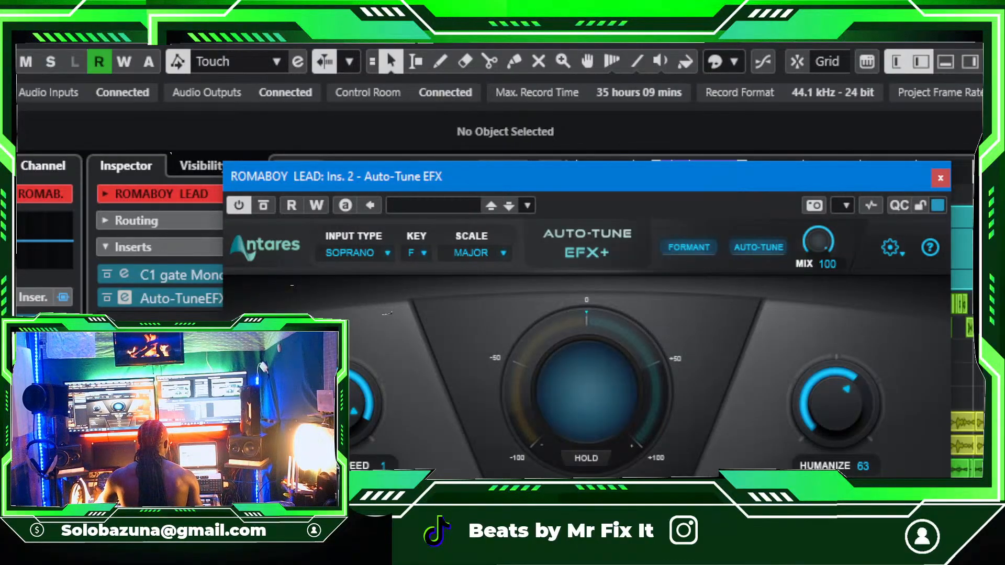
Step: Set Humanize to 74 in the second ROMABOY LEAD track's Auto-Tune EFX, copy the plug-in setting and close the window
left_click(859, 187)
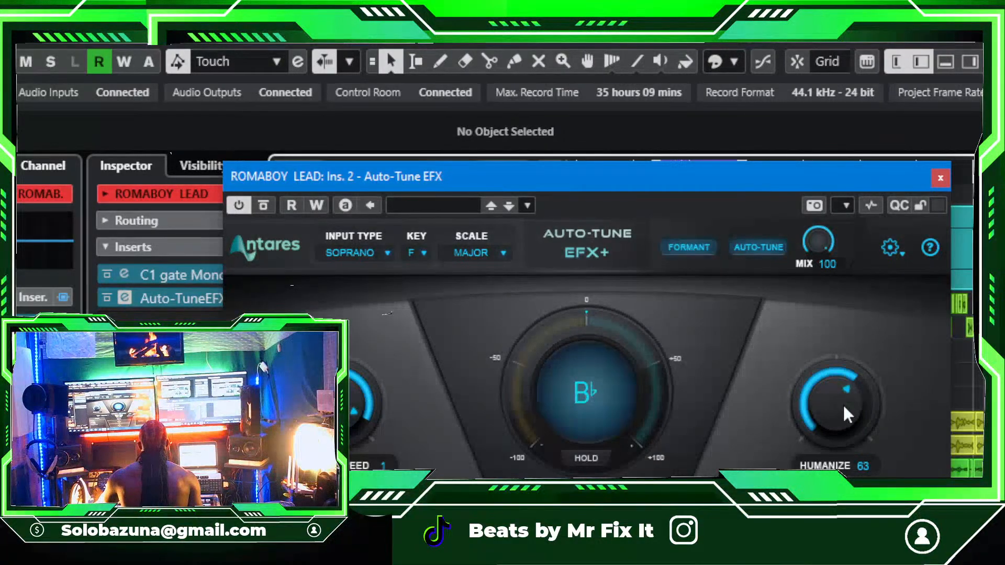
left_click_drag(842, 404, 842, 385)
right_click(250, 207)
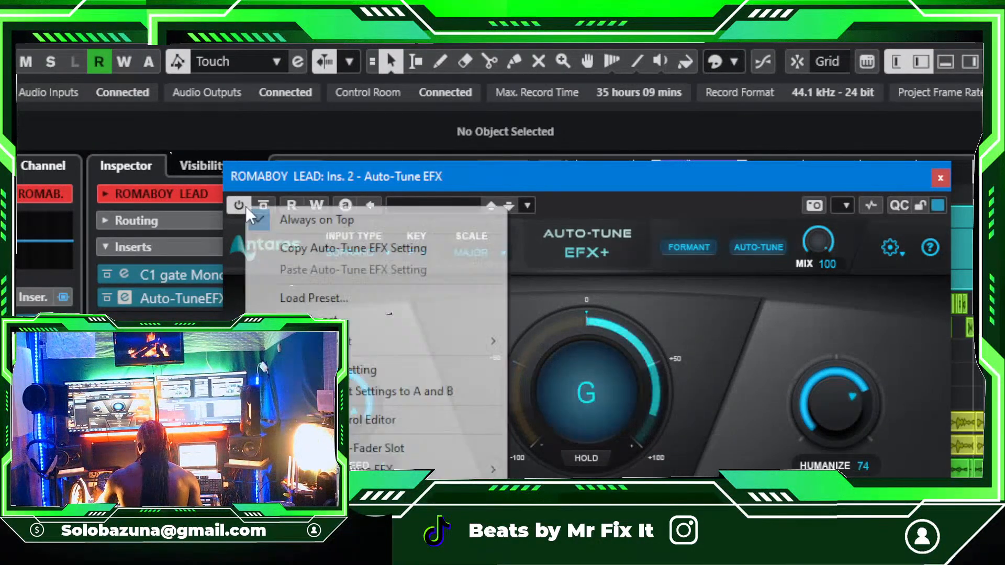
left_click(281, 251)
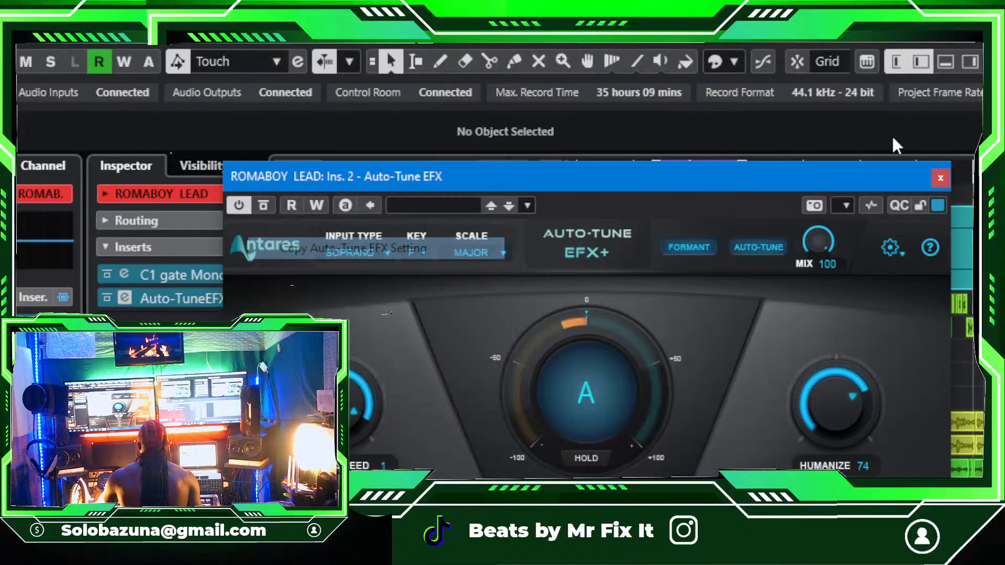
left_click(941, 178)
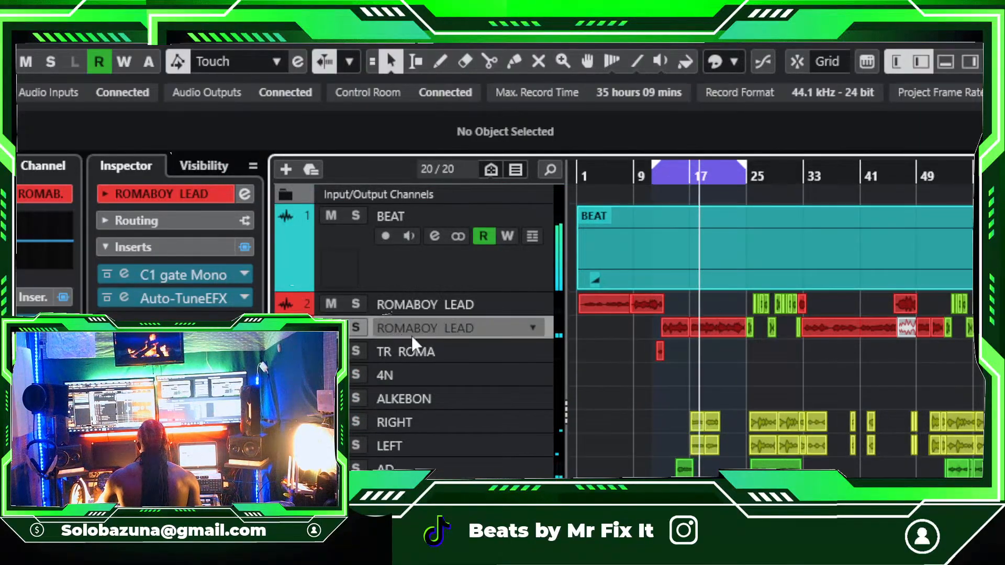
Step: Audition the lead vocal within the locator range, and enlarge the height of both ROMABOY LEAD tracks
left_click(633, 385)
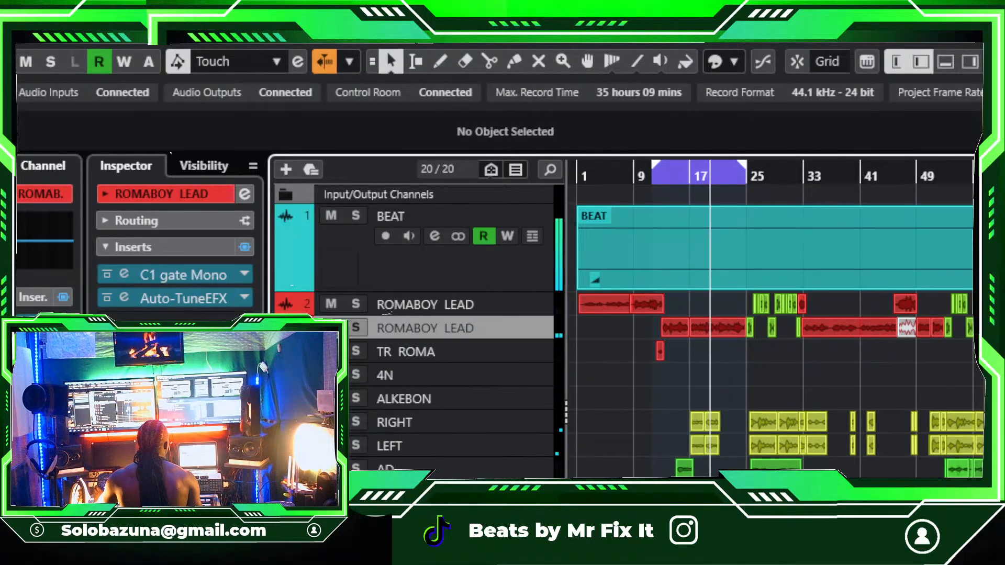
left_click(627, 387)
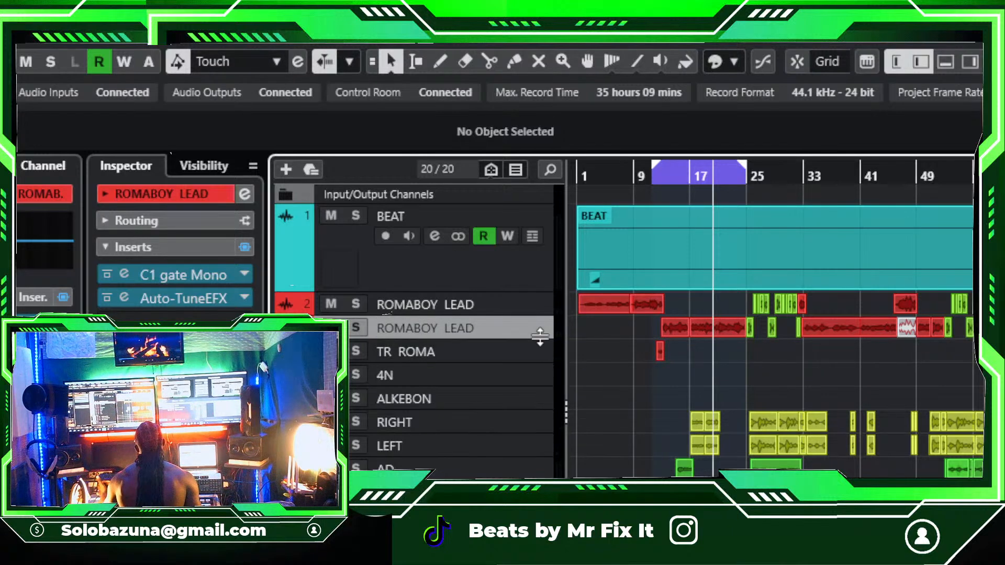
left_click_drag(539, 339, 550, 382)
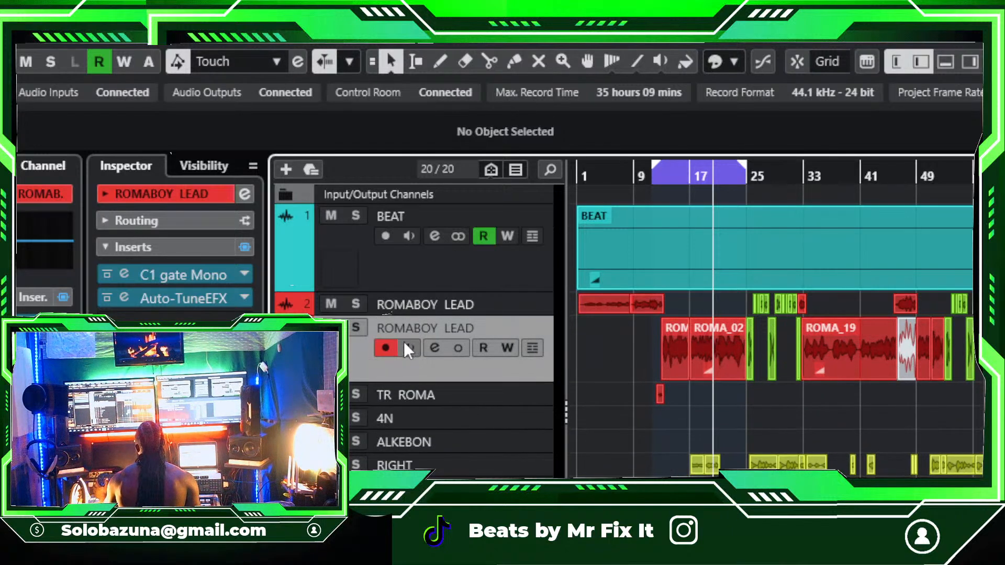
left_click_drag(425, 319, 432, 380)
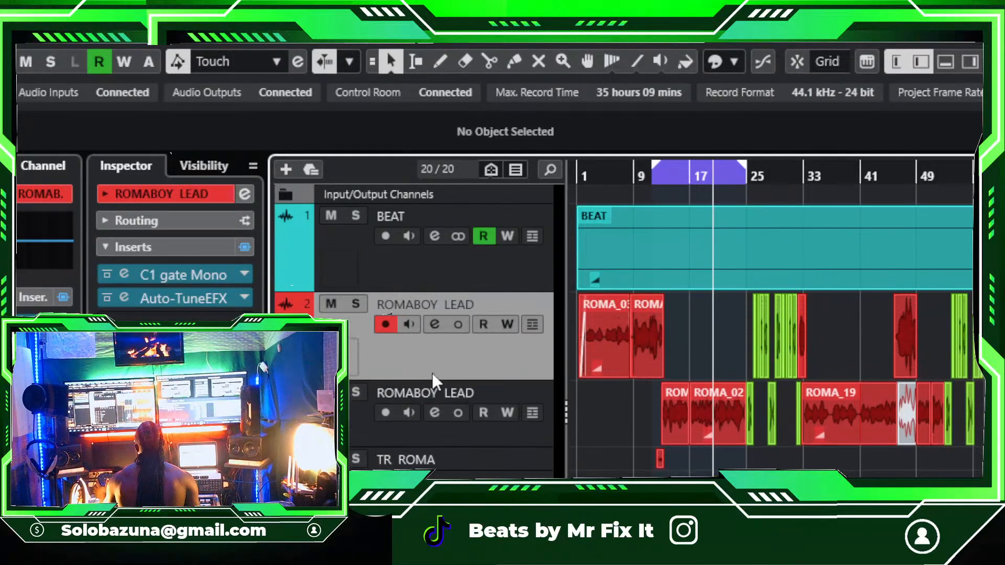
Step: Open the second ROMABOY LEAD track's Auto-Tune EFX insert, copy its setting and close the window
left_click(358, 415)
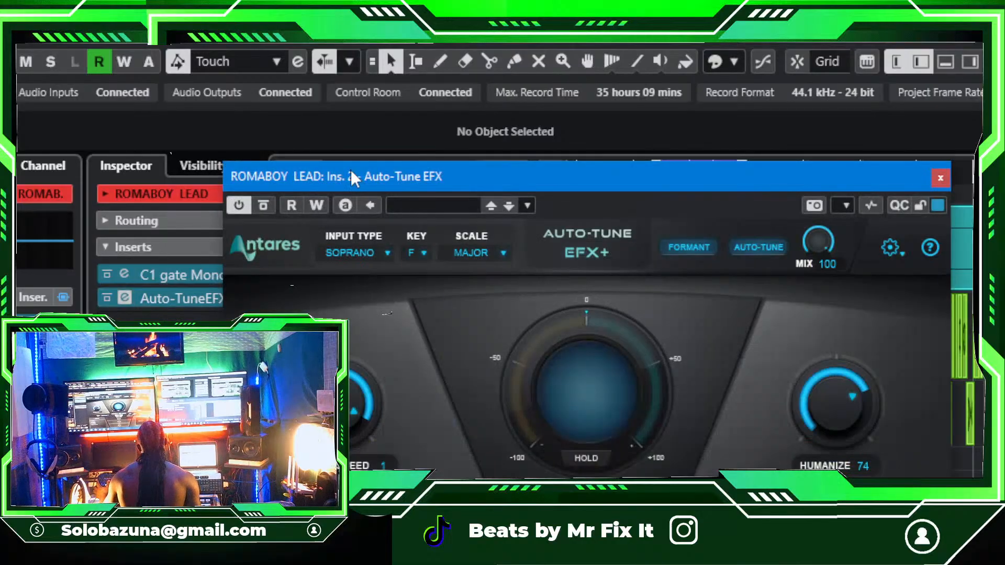
left_click_drag(351, 171, 331, 123)
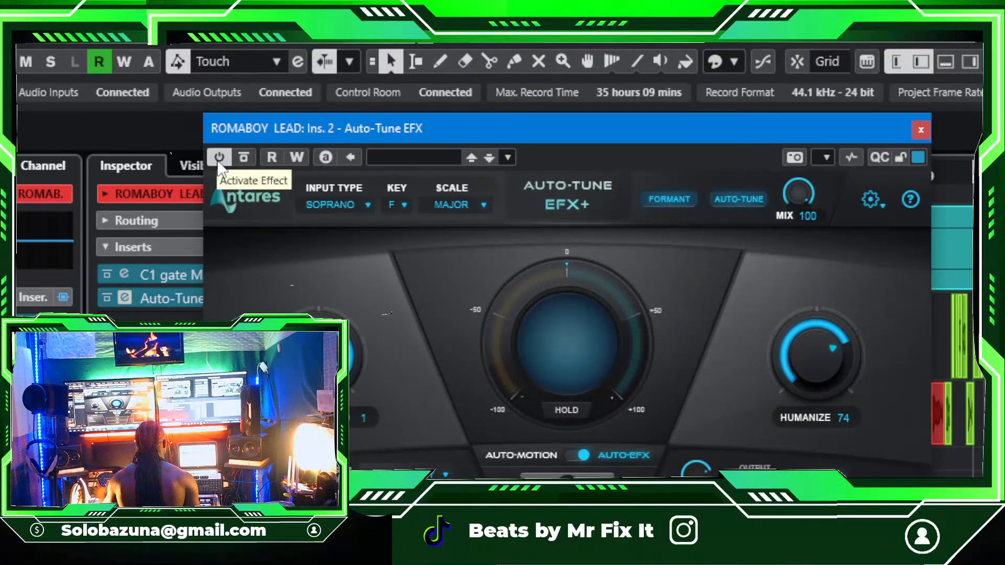
right_click(218, 161)
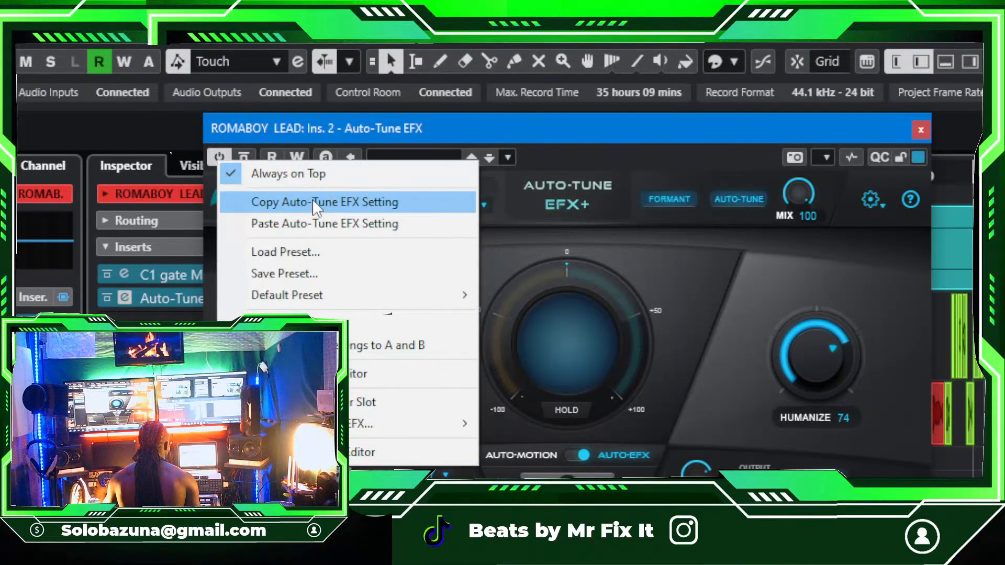
left_click(417, 211)
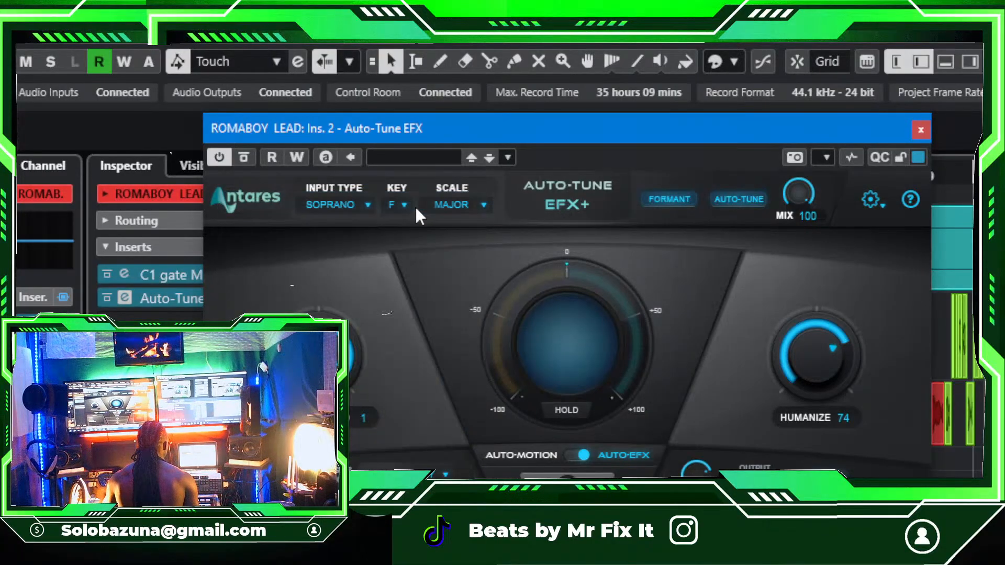
left_click(921, 130)
Step: Paste the copied Auto-Tune EFX setting onto the Auto-Tune EFX insert of the first ROMABOY LEAD track
left_click(485, 364)
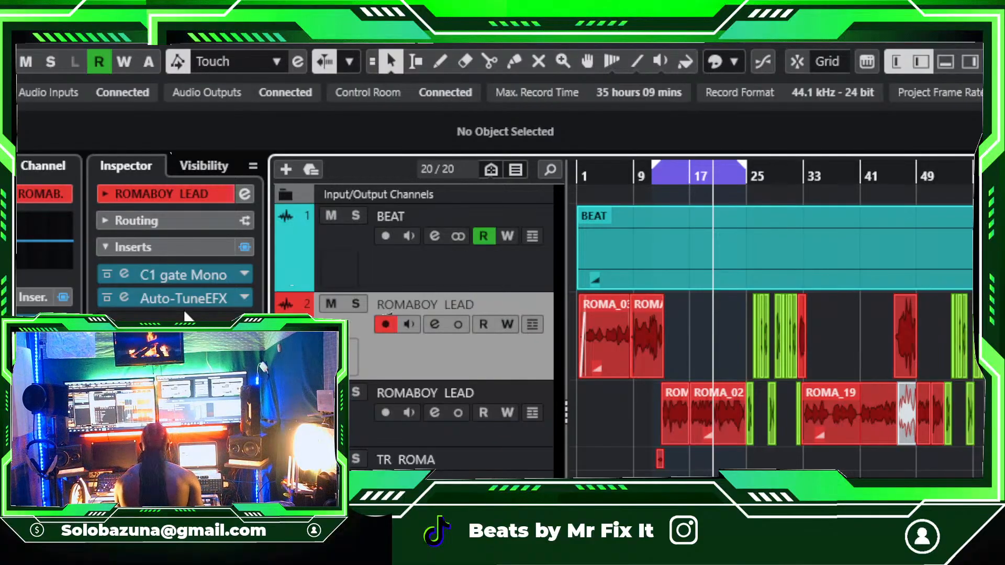
right_click(194, 298)
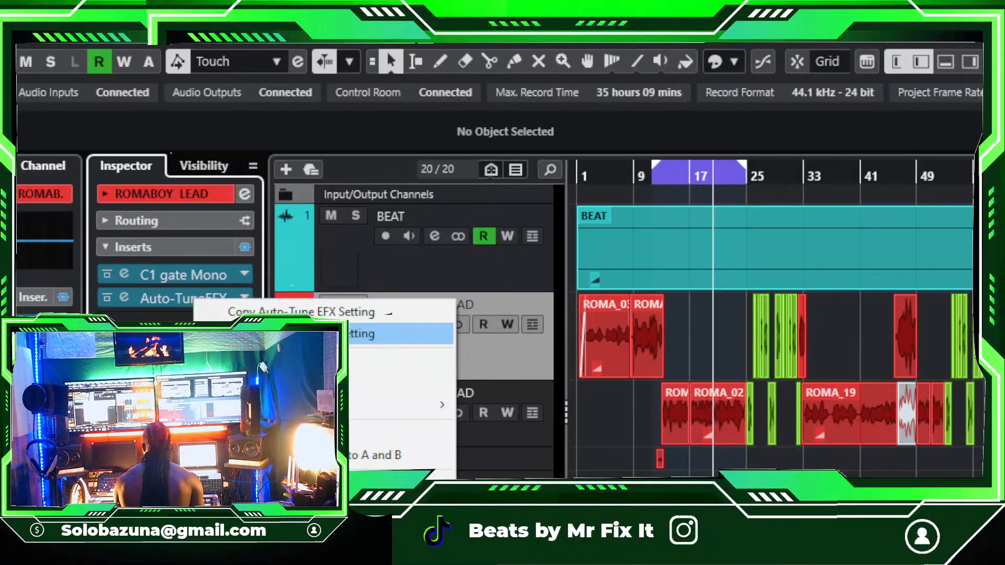
left_click(401, 337)
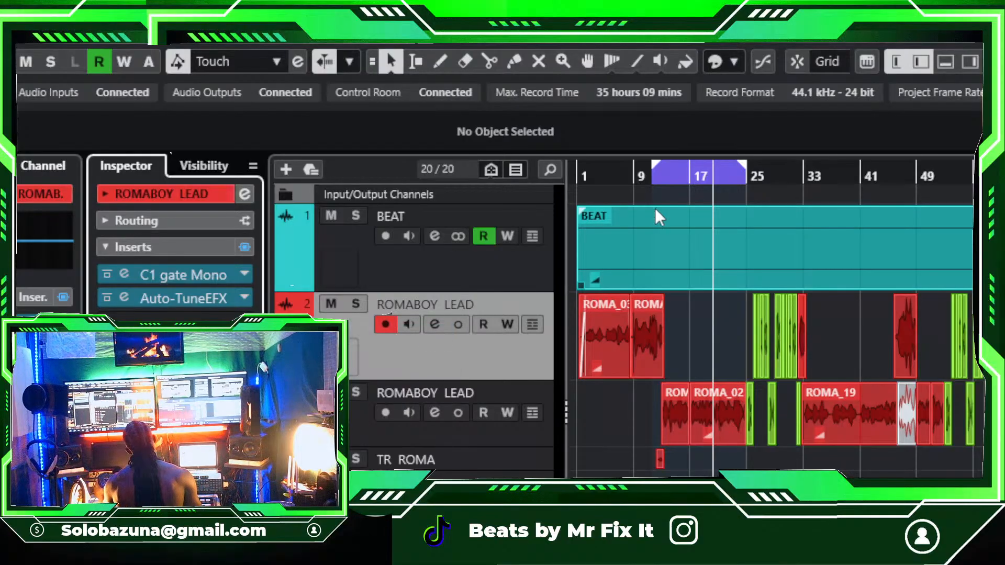
Step: Turn off cycle playback and extend the end of the locator range to about bar 39
left_click(671, 174)
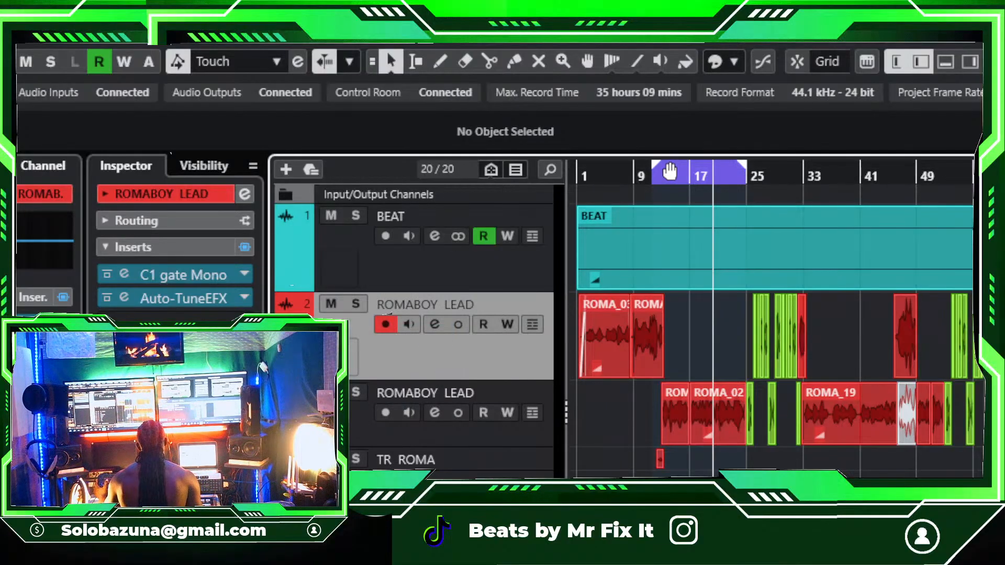
left_click_drag(748, 172, 852, 215)
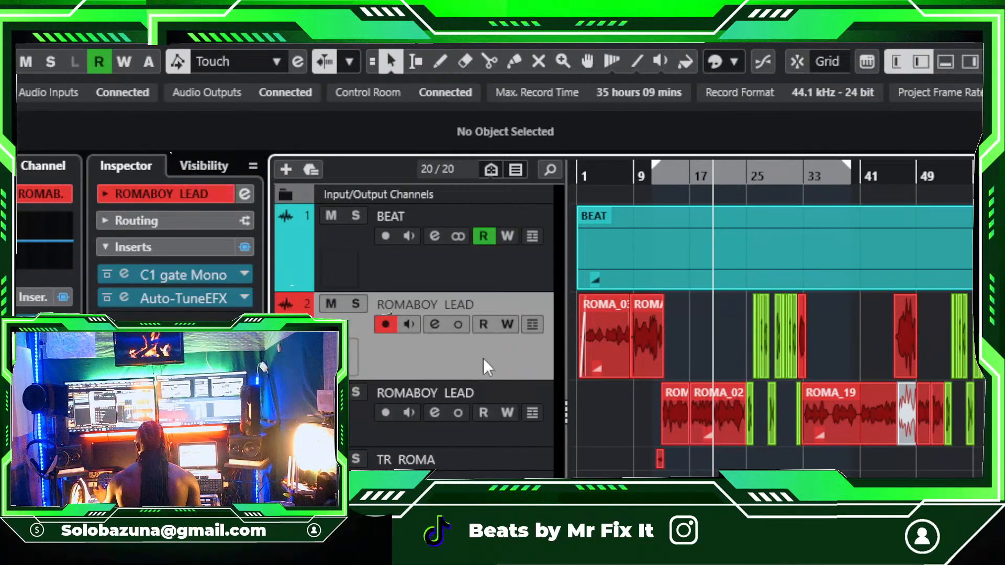
Step: Select both ROMABOY LEAD tracks and colour them light green
left_click(378, 438, "ctrl")
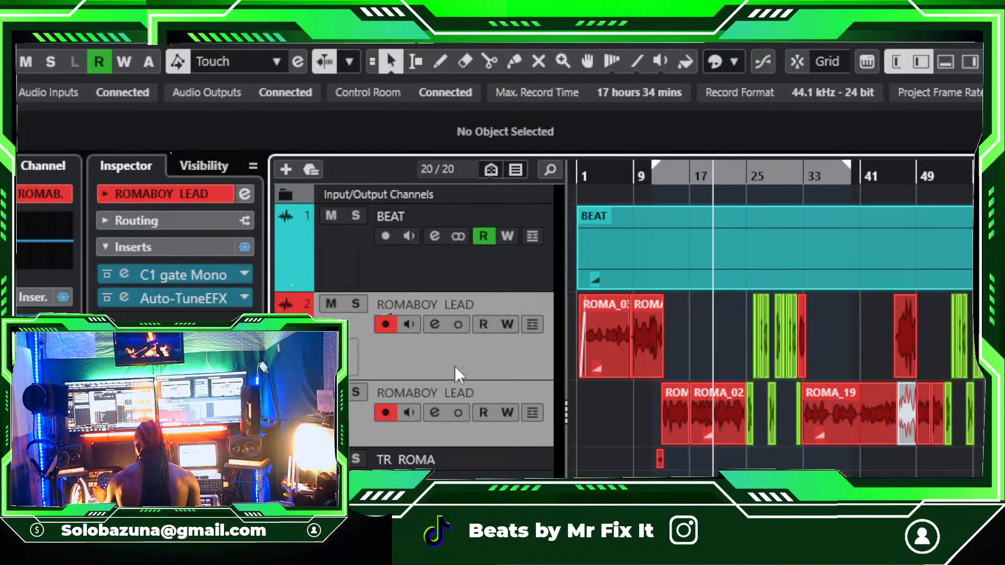
key("alt+shift+c")
left_click(517, 332)
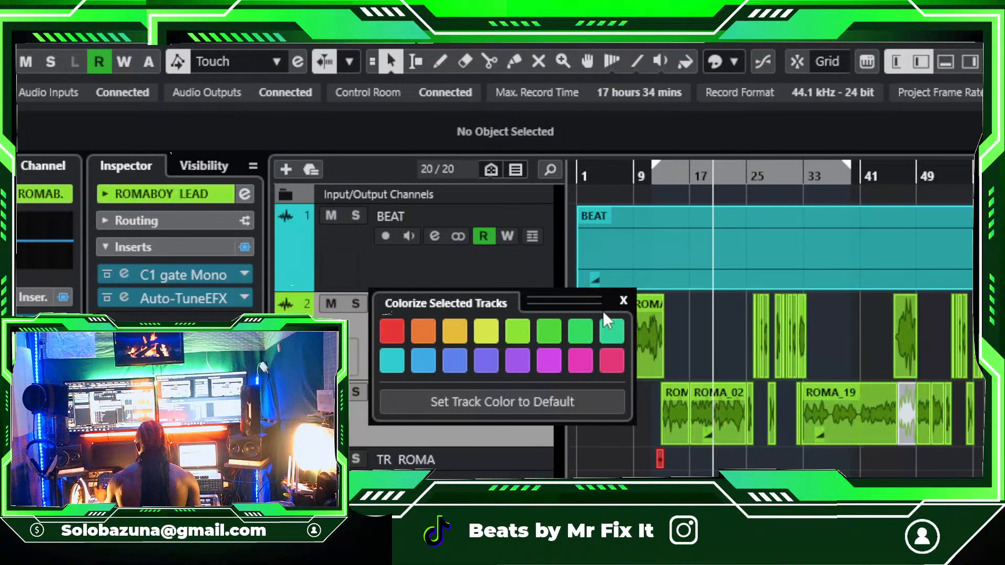
left_click(623, 299)
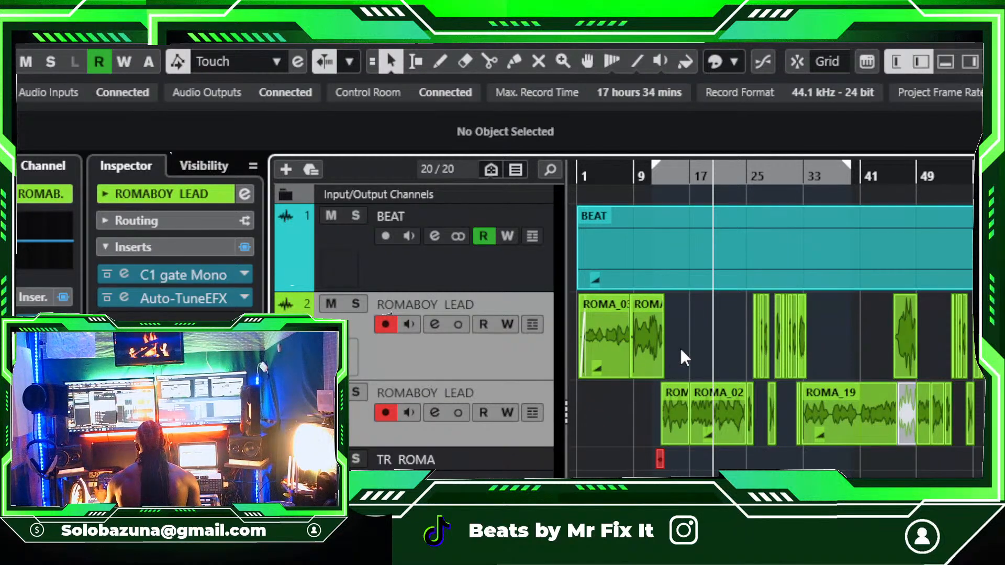
Step: Reselect both ROMABOY LEAD tracks and colour them red, with the colour palette moved clear of the track list
left_click(479, 354)
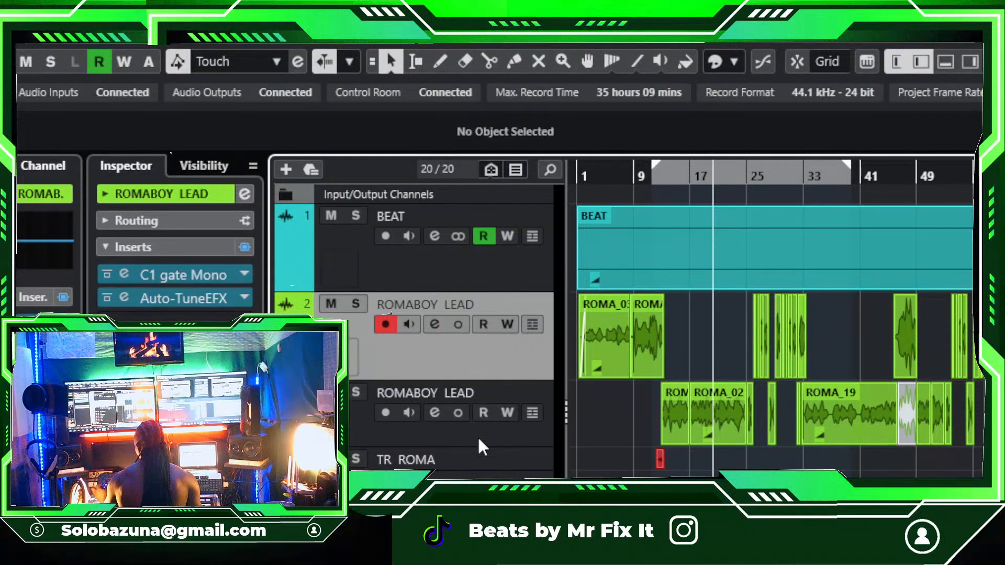
left_click(485, 421)
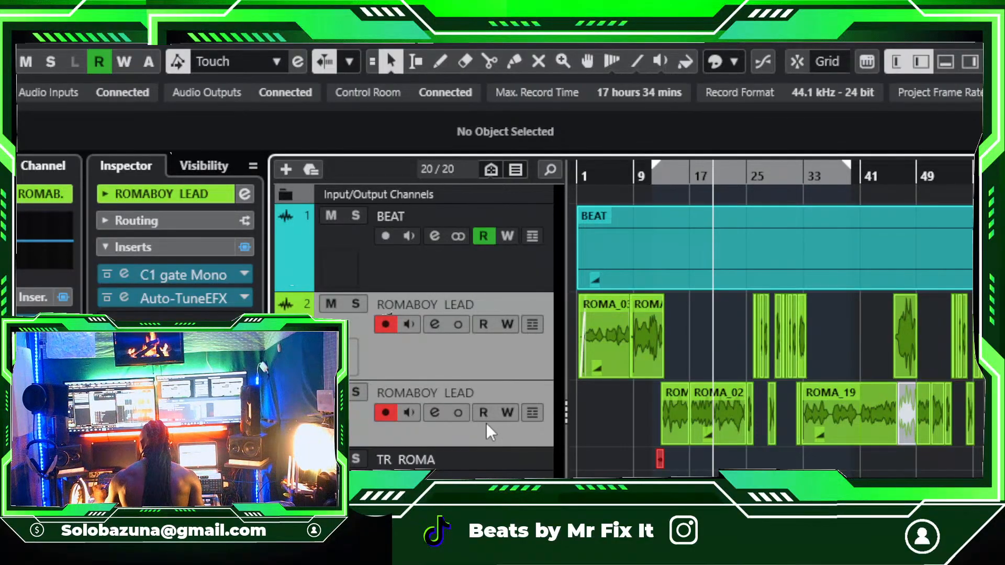
key("alt+shift+c")
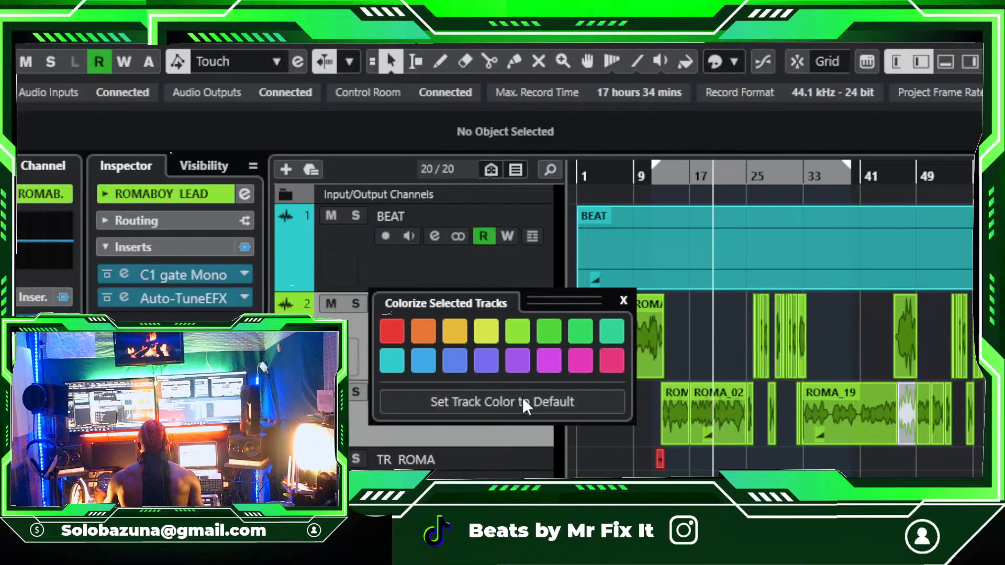
left_click_drag(563, 306, 886, 293)
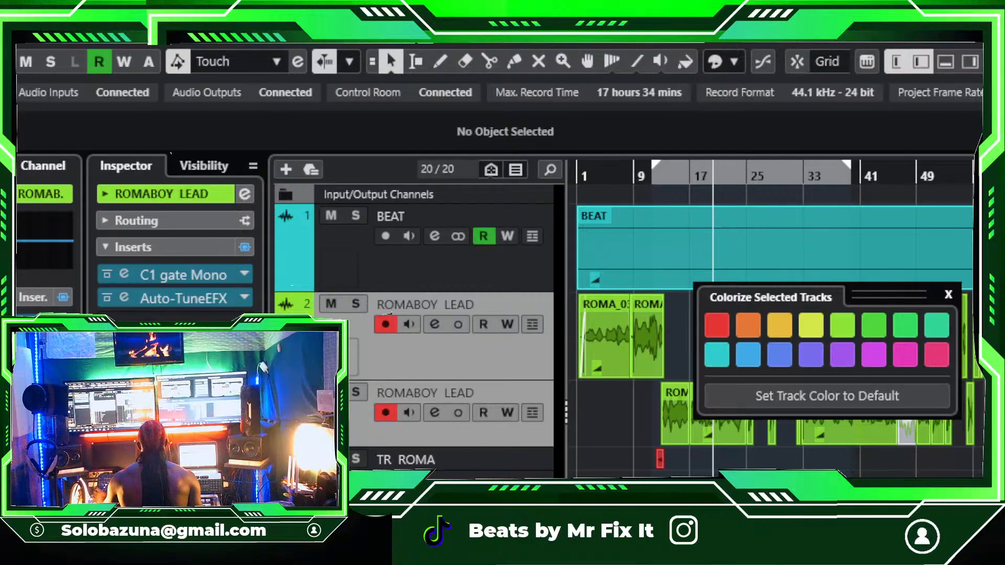
left_click(716, 326)
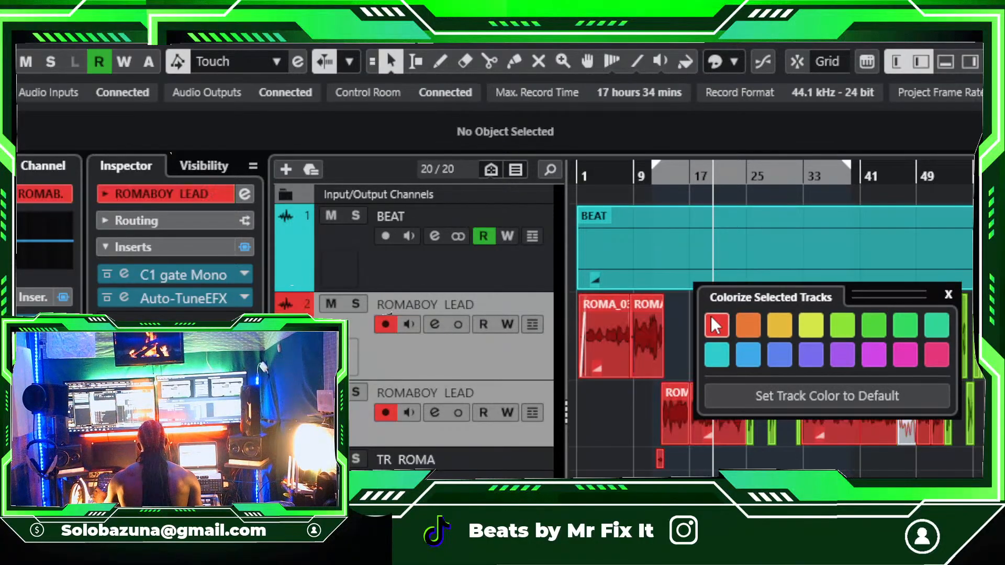
Step: Recolour both selected ROMABOY LEAD tracks blue, then turquoise
left_click(956, 293)
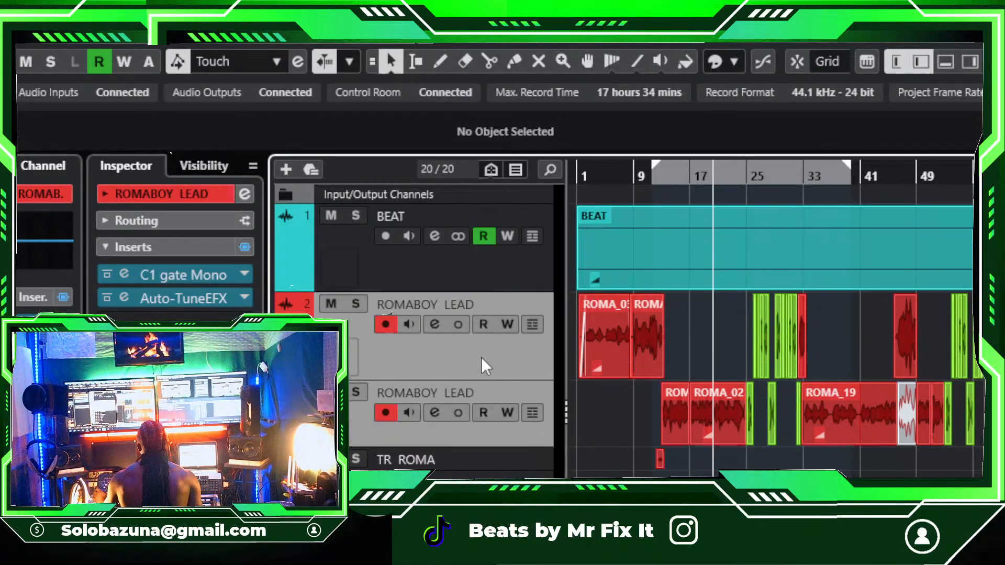
key("alt+shift+c")
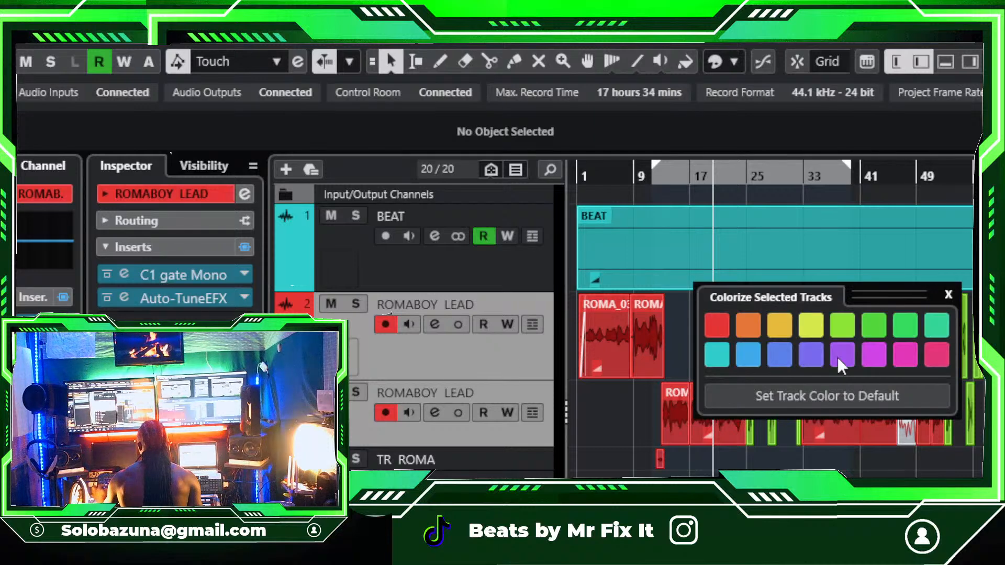
left_click(714, 353)
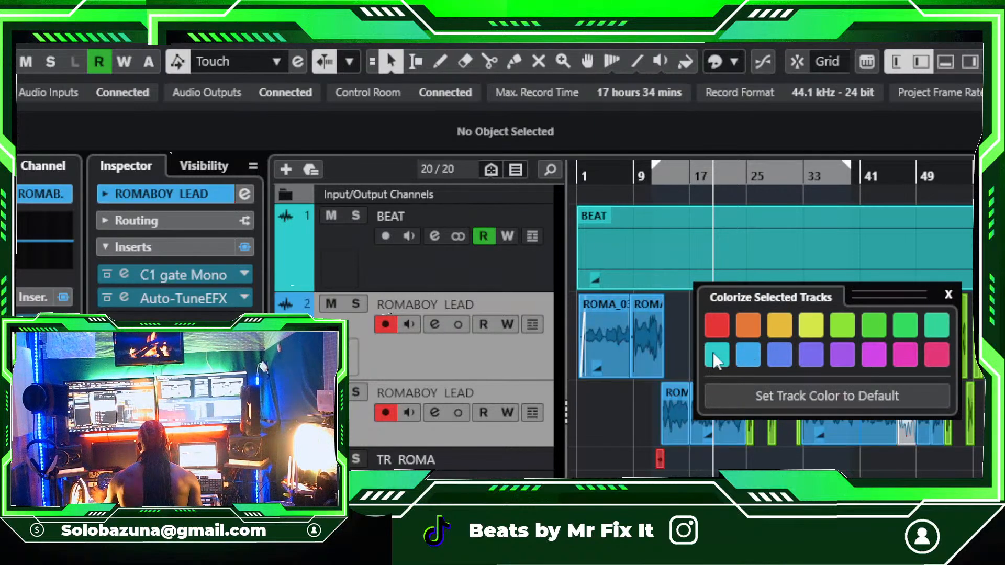
left_click(948, 295)
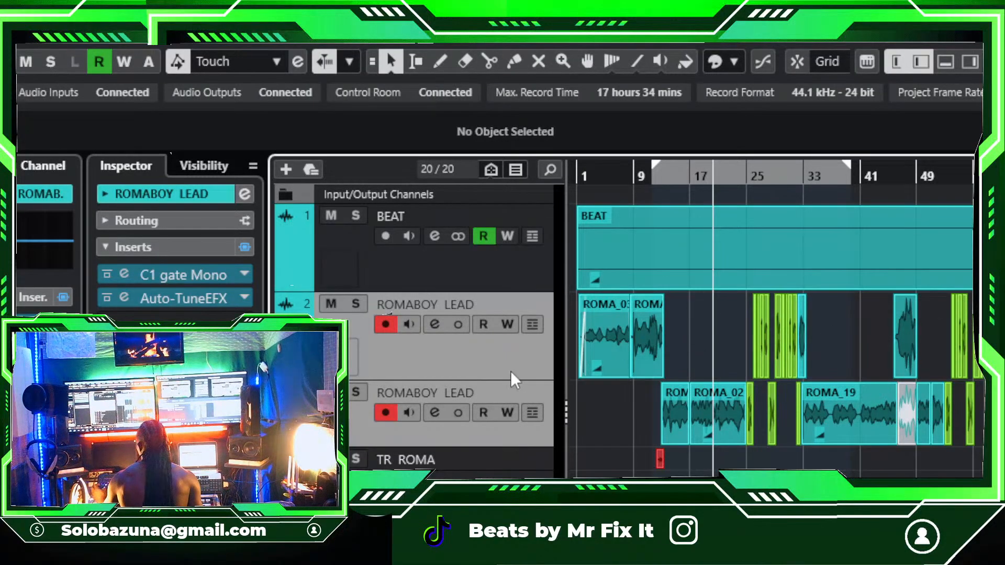
Step: Colour both ROMABOY LEAD tracks pink and close the colour palette
key("alt+shift+c")
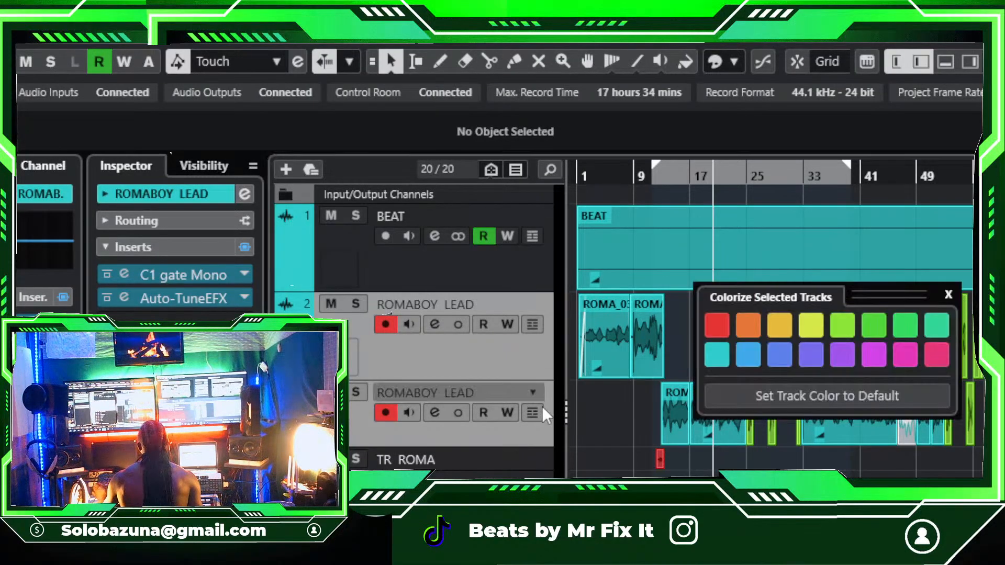
left_click(942, 347)
left_click(948, 294)
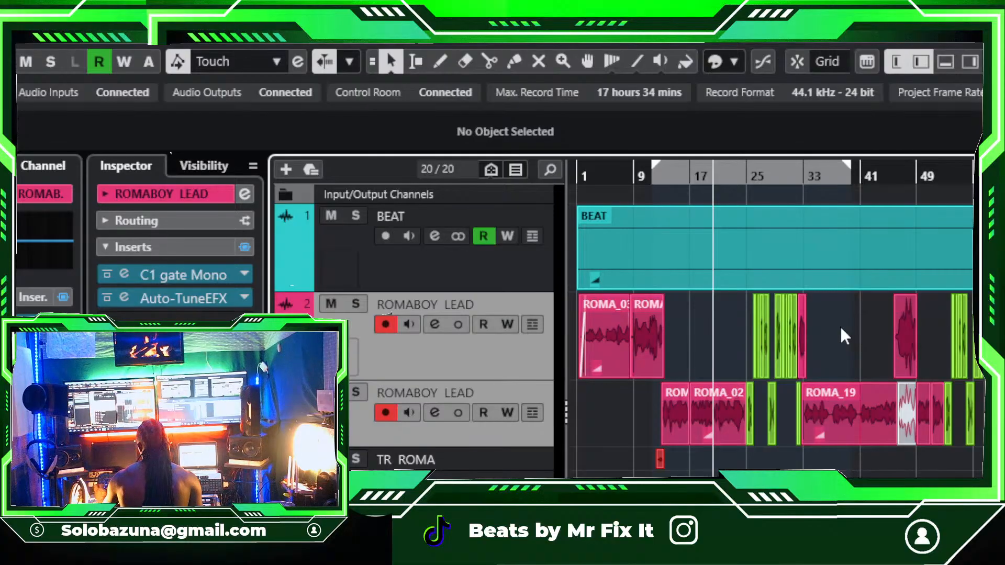
Step: Enlarge the two ROMABOY LEAD tracks and place the playback cursor at bar 13, where the second lead track's clips begin
key("shift+g")
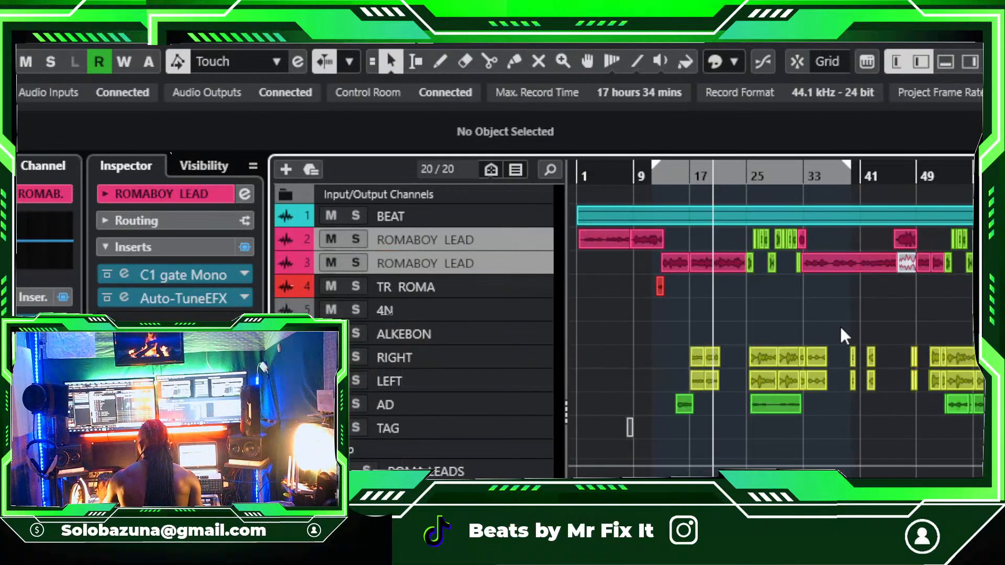
key("g")
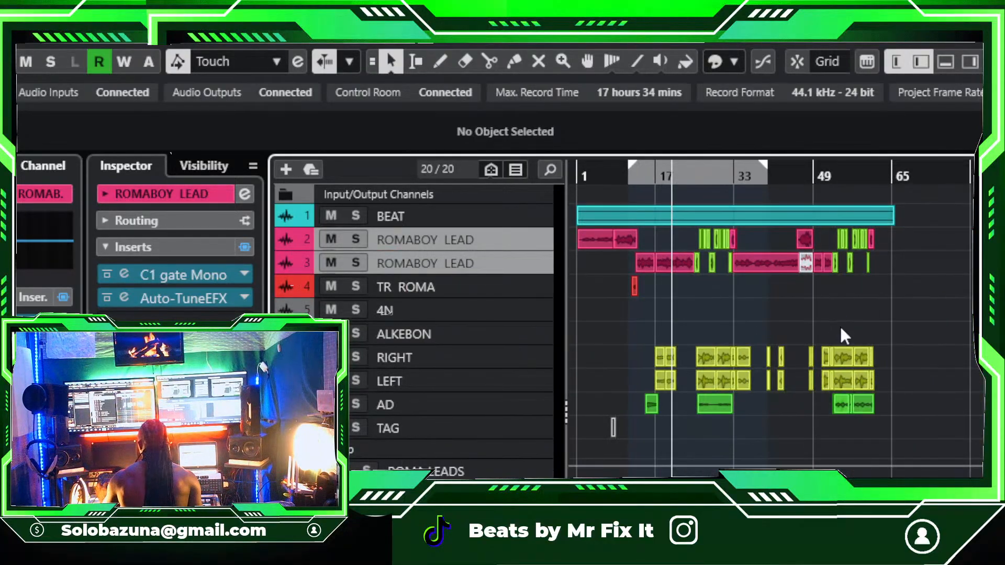
key("h")
key("h")
key("h")
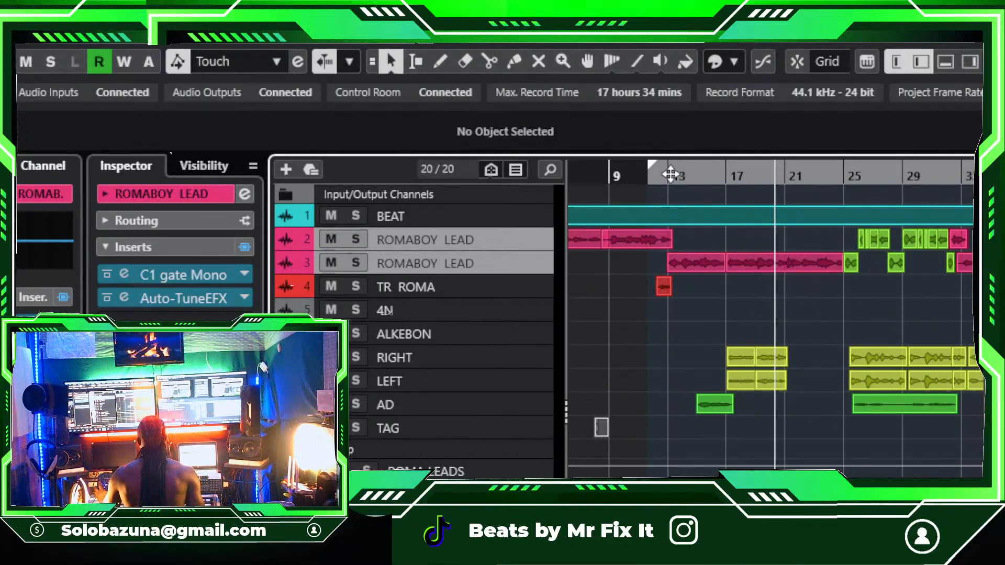
left_click_drag(668, 173, 649, 176)
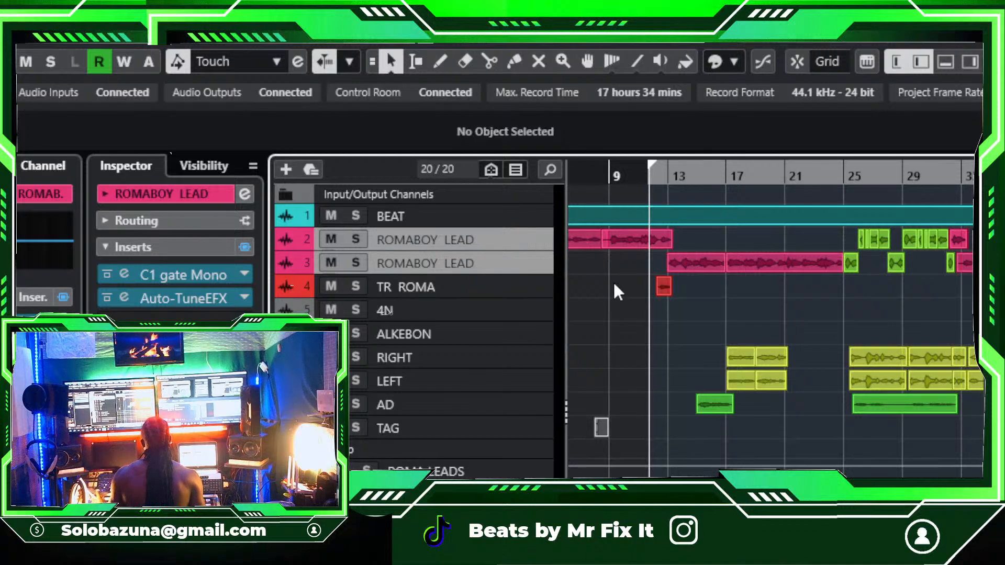
left_click_drag(534, 317, 535, 337)
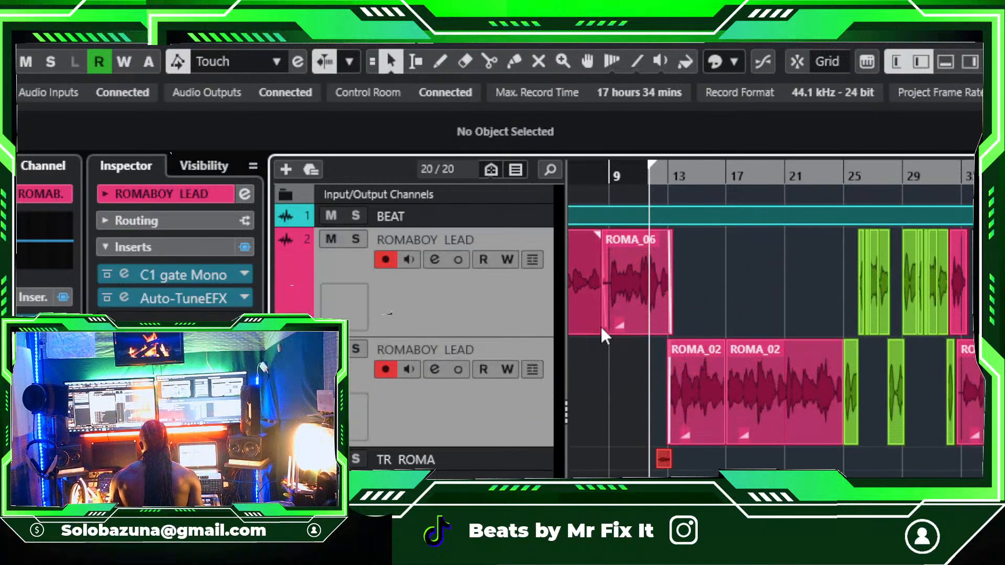
left_click(651, 176)
left_click(673, 169)
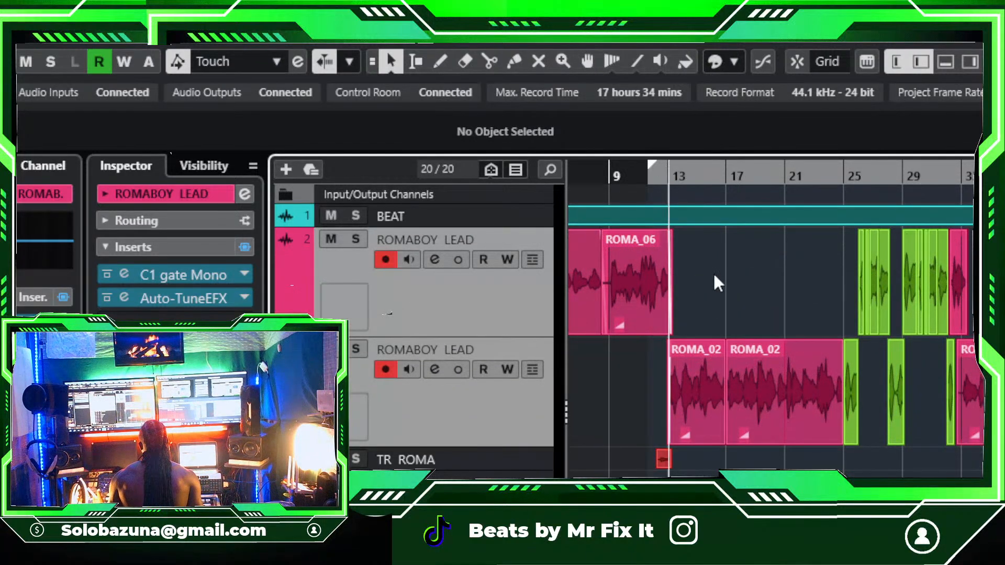
Step: Examine the output routing of the first ROMABOY LEAD track and shrink the track heights again
left_click(486, 309)
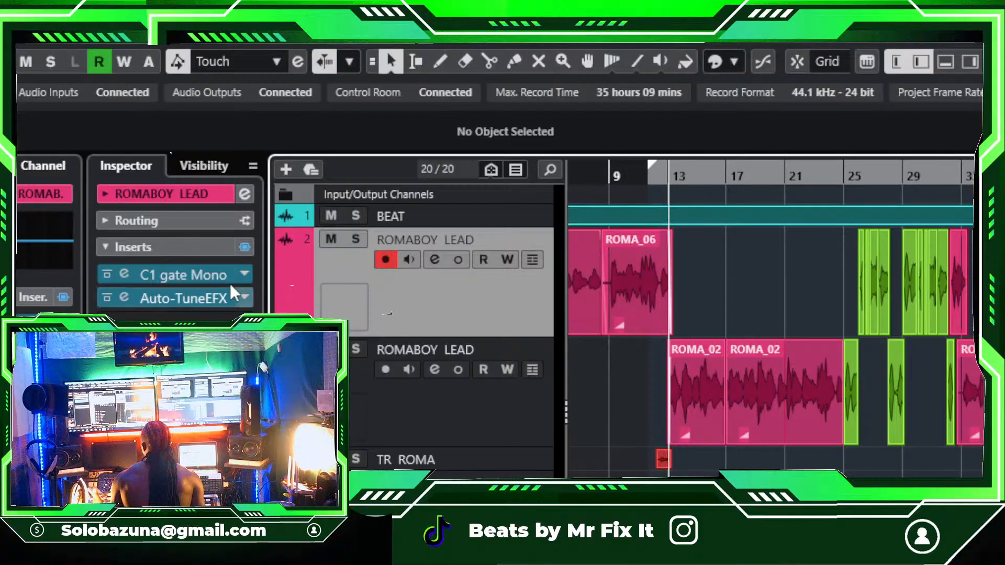
left_click(174, 224)
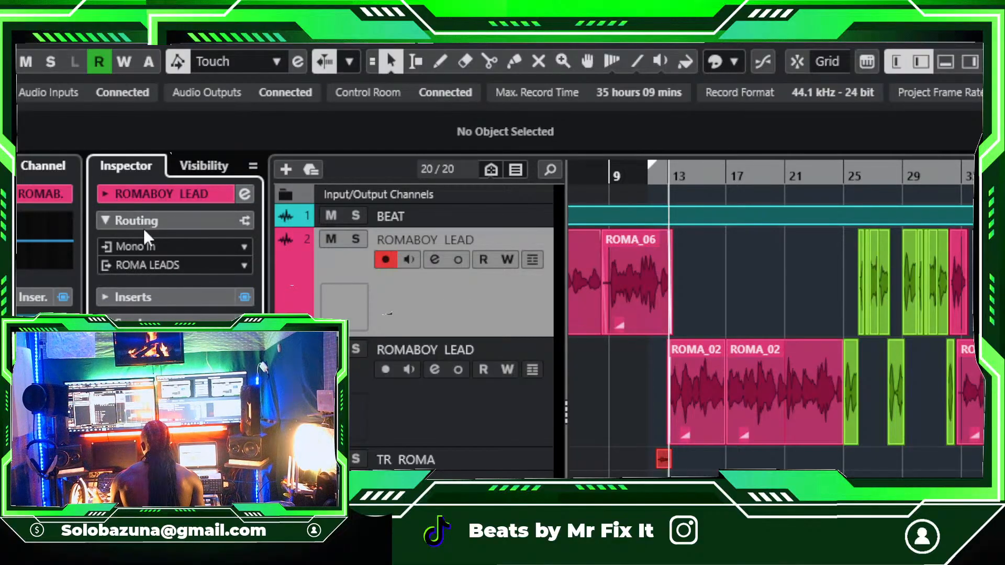
left_click(155, 265)
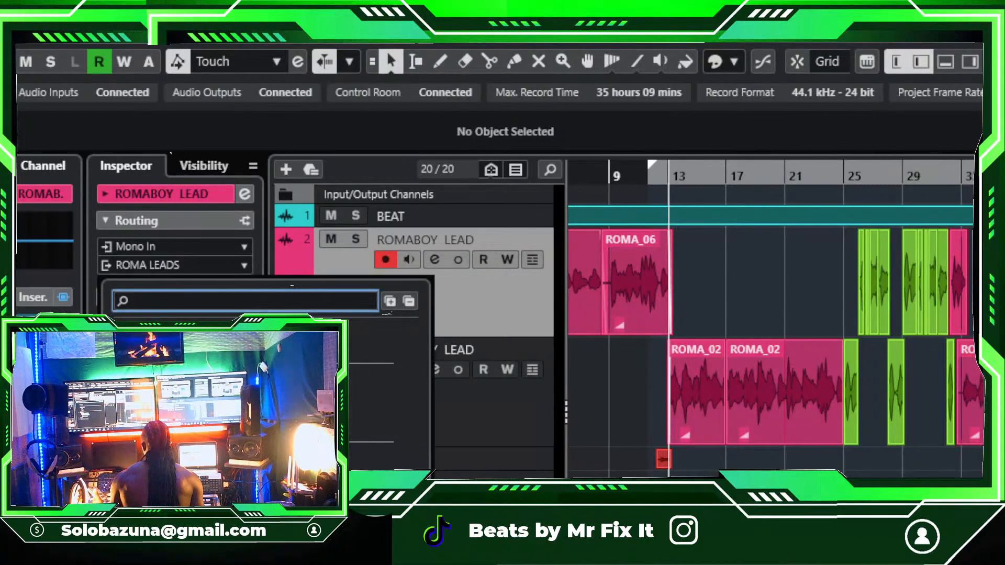
left_click(611, 378)
scroll(610, 378, "down", 4)
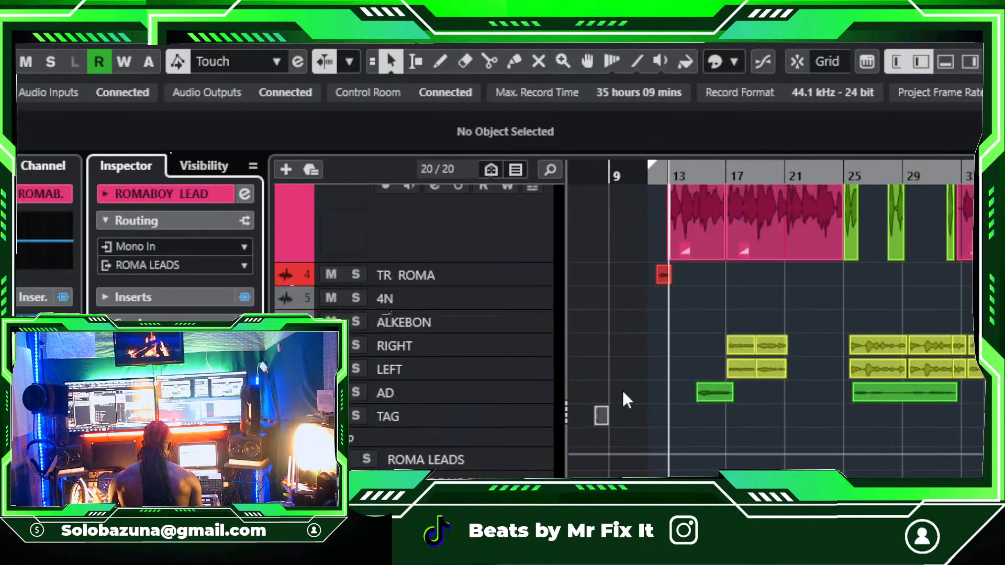
scroll(620, 372, "up", 2)
scroll(620, 372, "up", 2)
key("z")
key("z")
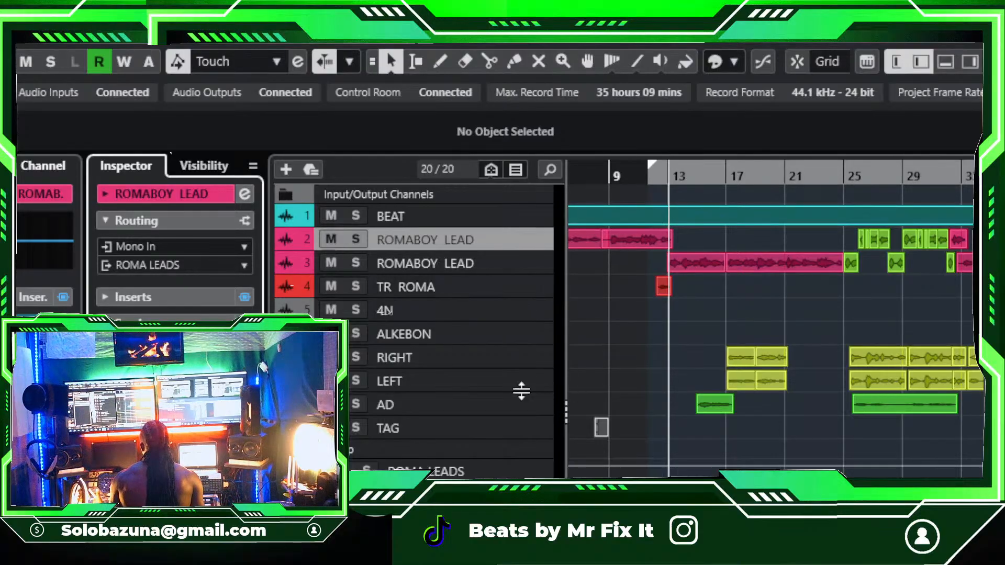
Step: Try removing the empty ALKEBON track, and undo the removal
double_click(426, 330)
left_click(514, 308)
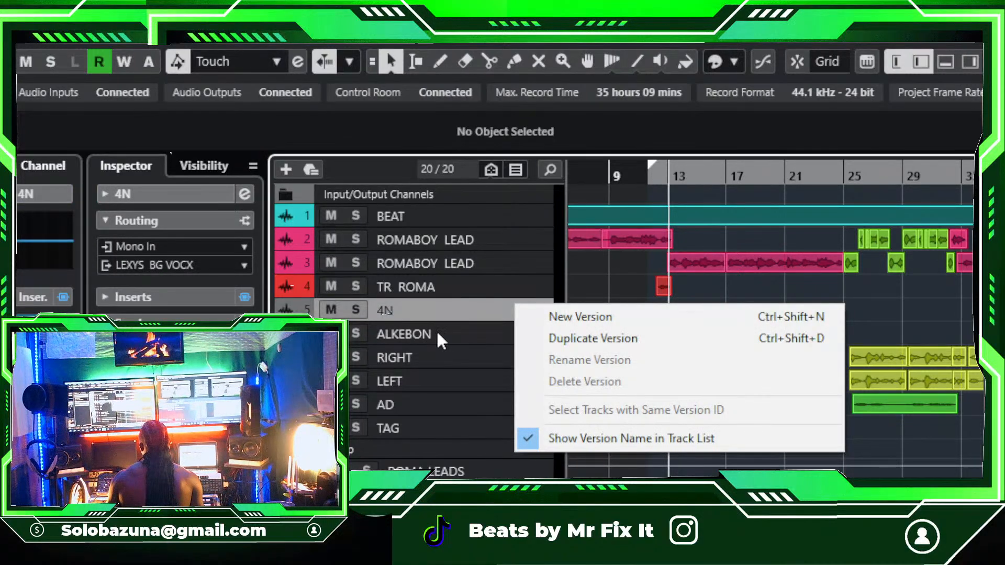
left_click(416, 330)
right_click(417, 330)
left_click(521, 309)
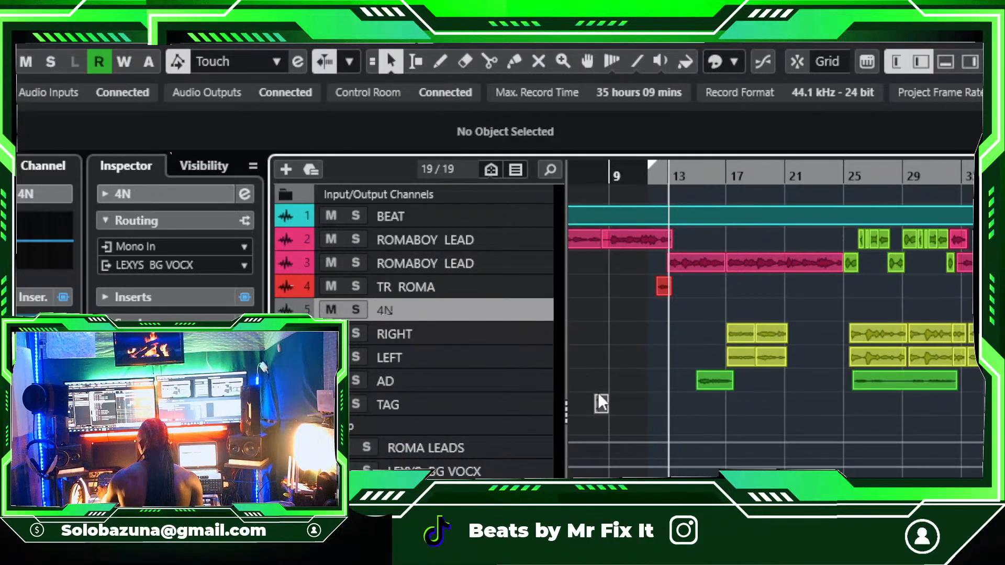
key("ctrl+z")
Step: Remove the empty ALKEBON track from the project
scroll(618, 361, "down", 6)
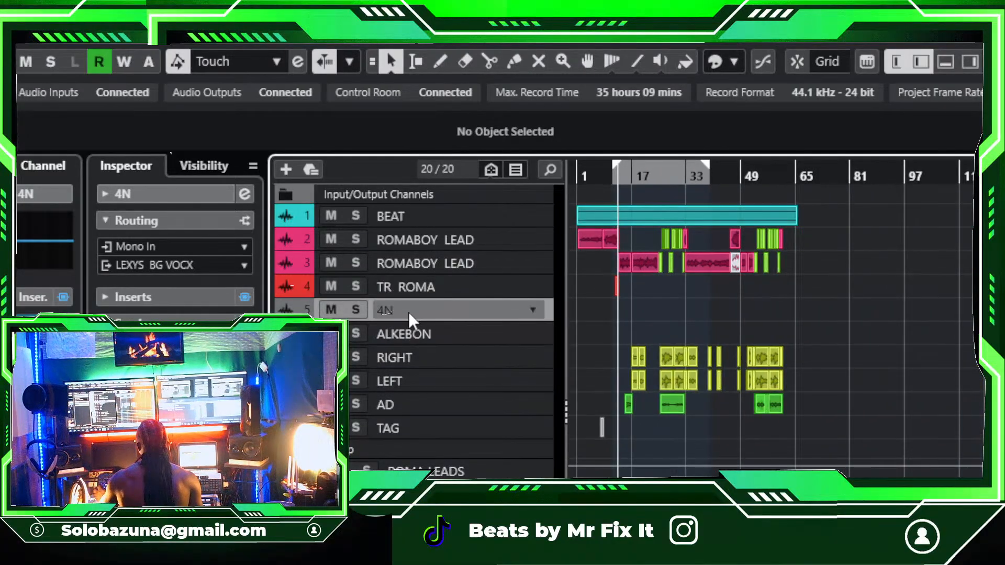
left_click(410, 334)
right_click(410, 335)
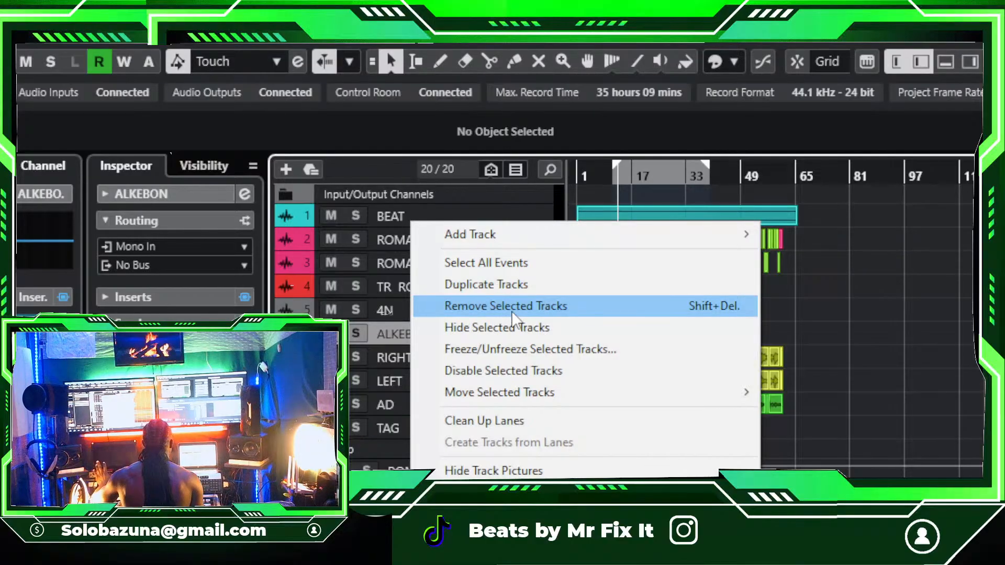
left_click(512, 312)
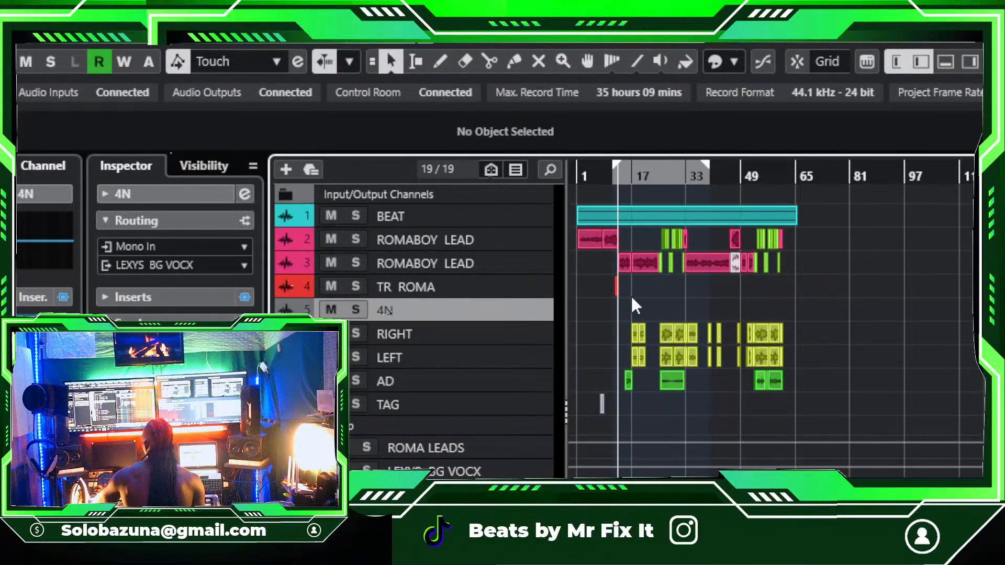
Step: Check the output routing of both ROMABOY LEAD tracks and of the ALL VOCALS group
scroll(632, 298, "up", 2)
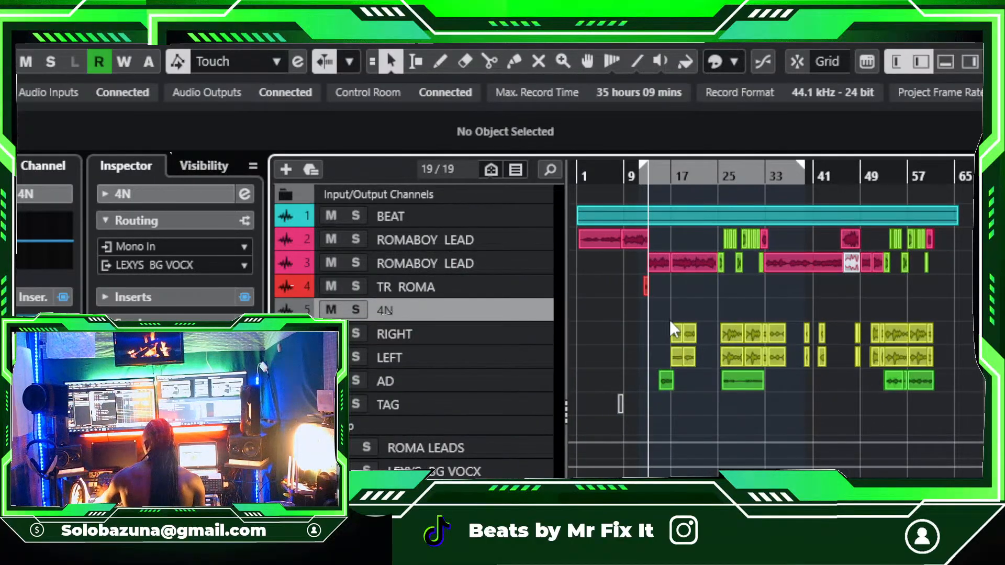
scroll(669, 321, "up", 1)
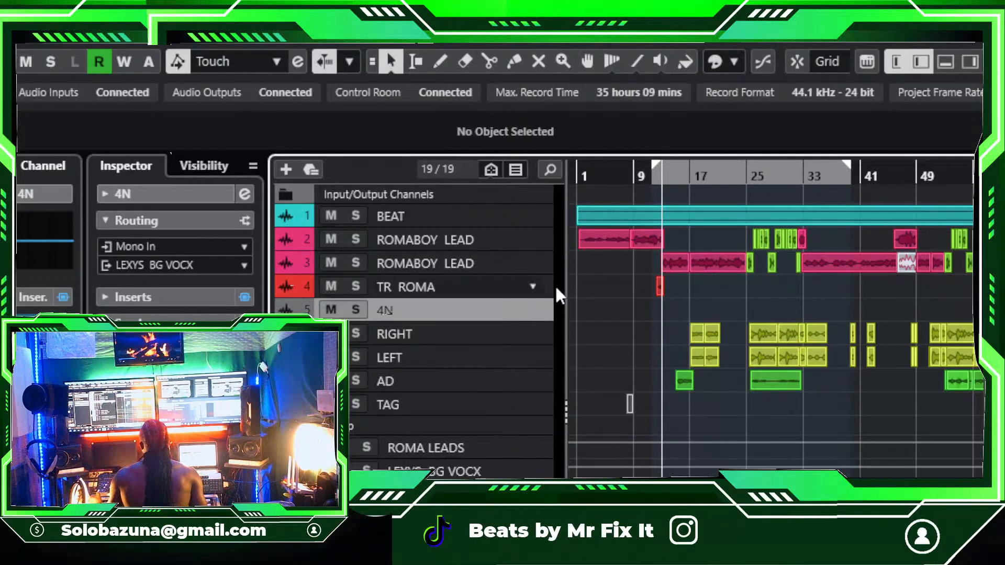
left_click(464, 245)
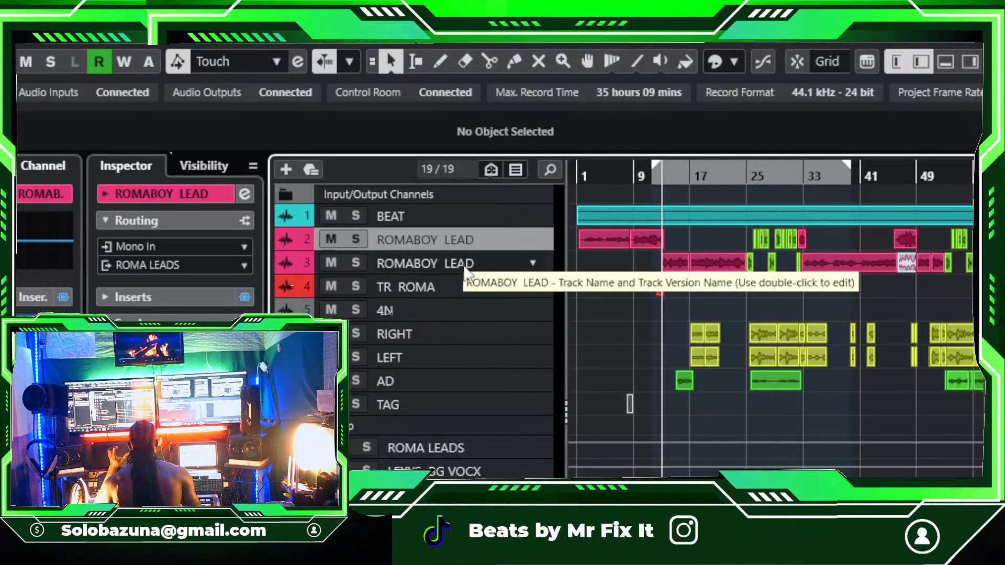
left_click(463, 256)
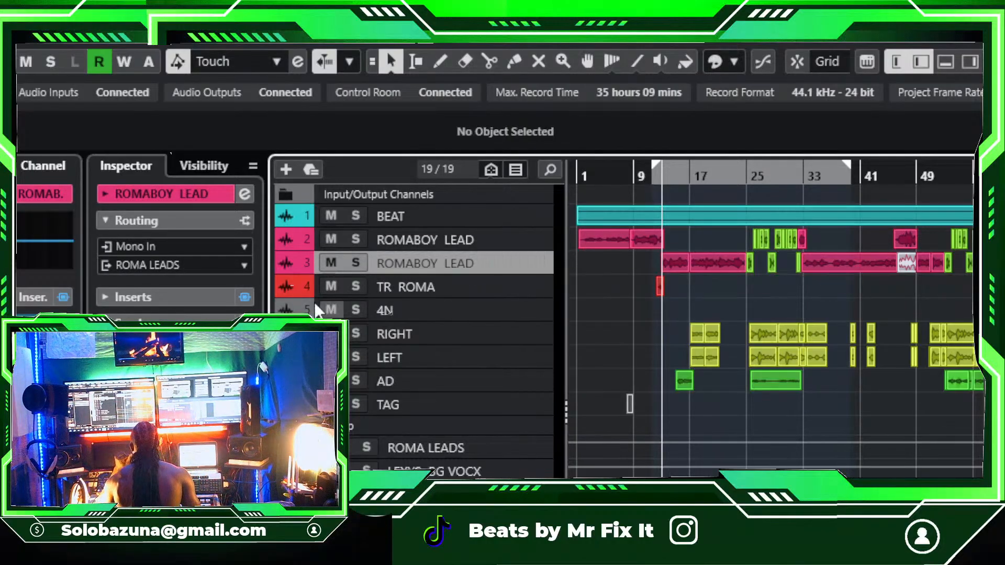
left_click(133, 224)
left_click(133, 224)
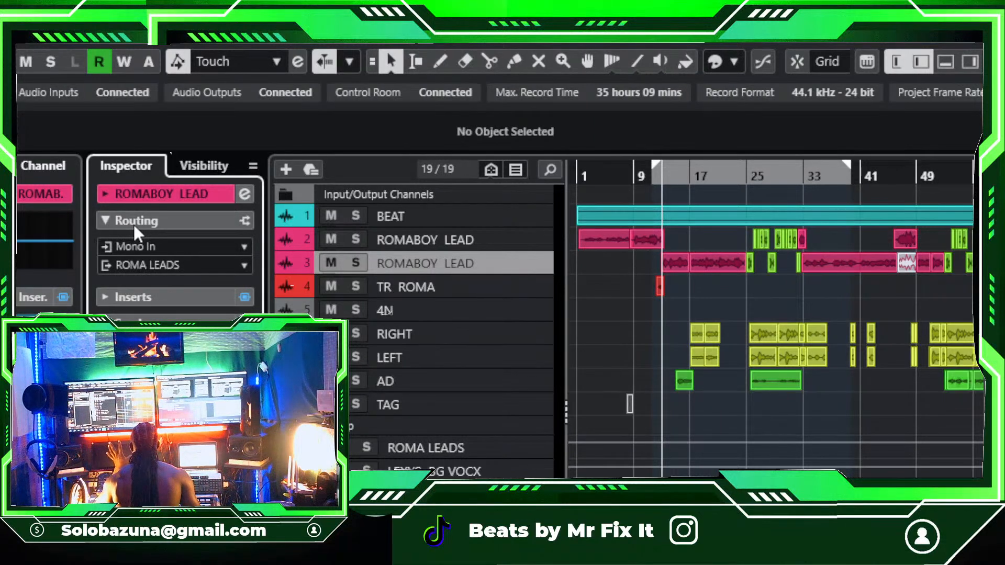
left_click(151, 266)
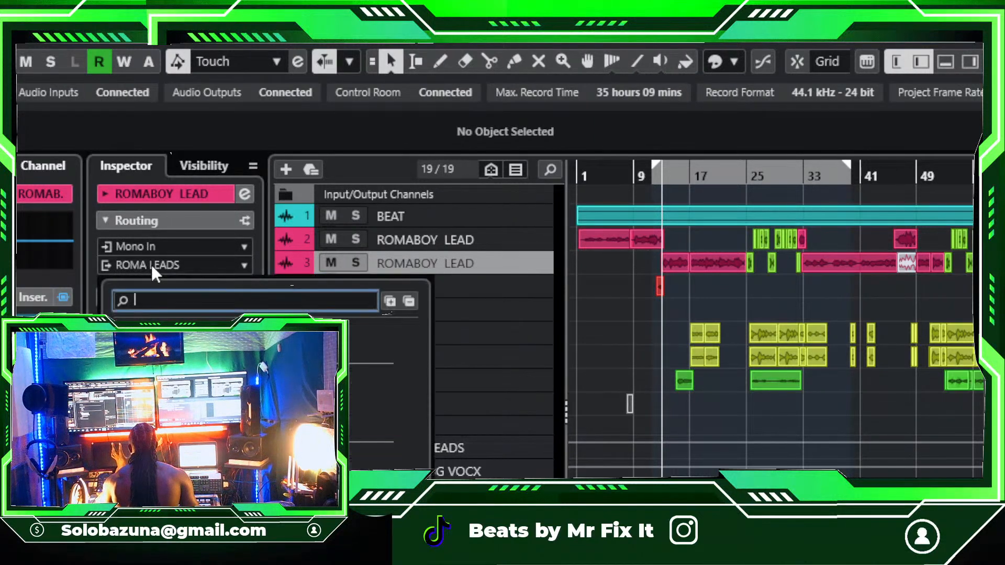
left_click(627, 345)
left_click(500, 503)
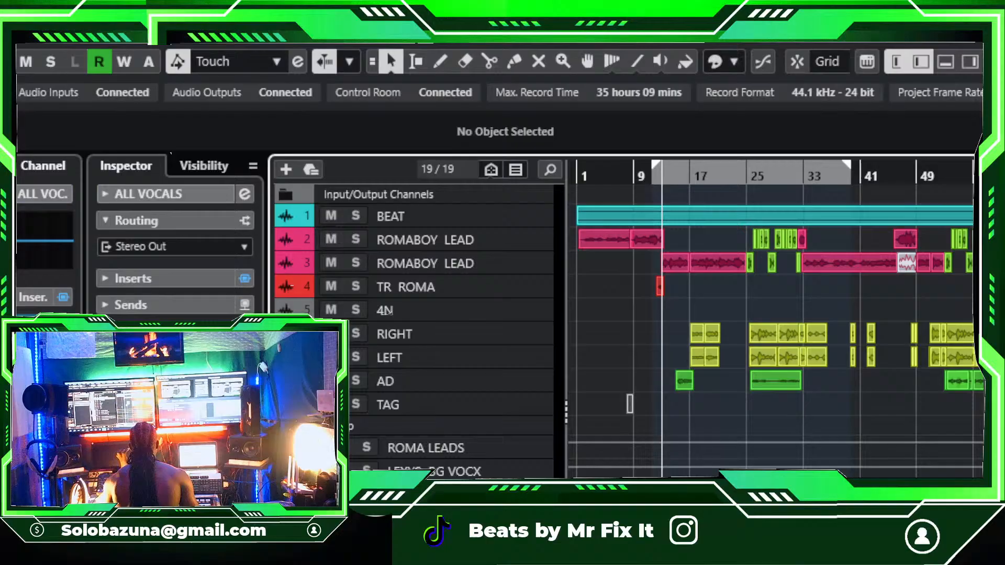
Step: Open the channel settings of the ROMA LEADS group with its inserts in view, and bring up its F6-RTA Stereo insert
left_click(476, 445)
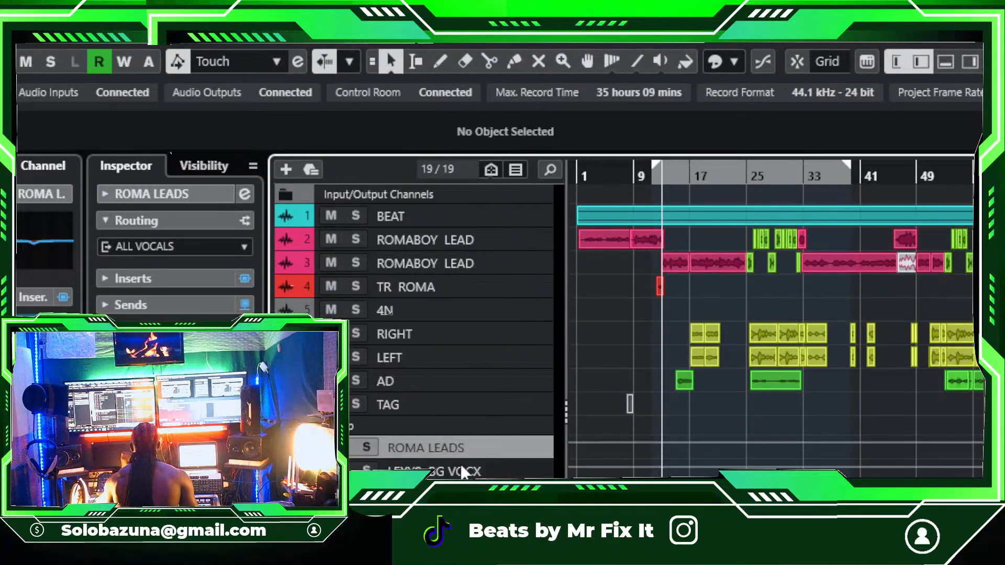
left_click_drag(475, 460, 475, 481)
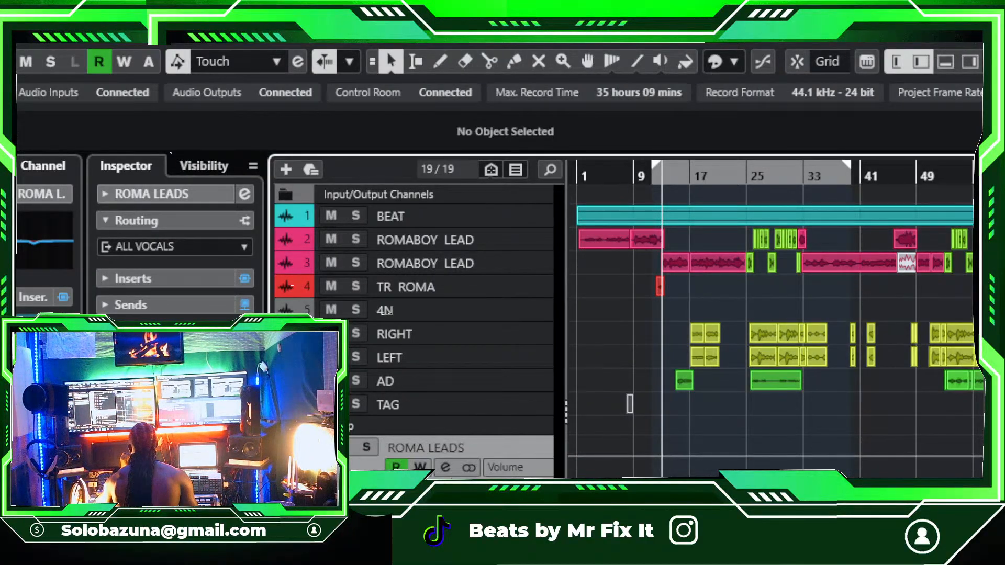
left_click(446, 468)
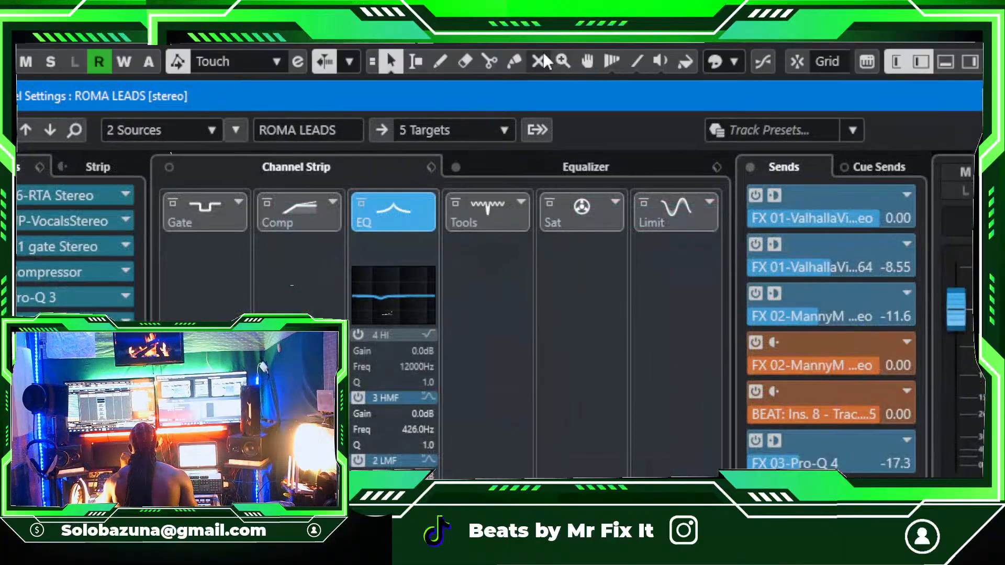
double_click(511, 107)
left_click_drag(767, 155, 875, 124)
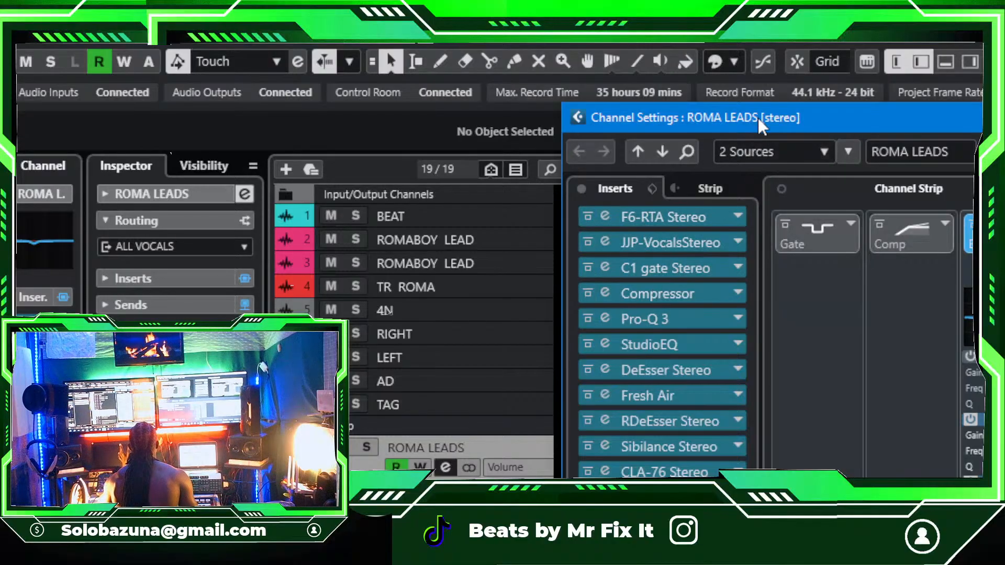
left_click_drag(758, 117, 535, 41)
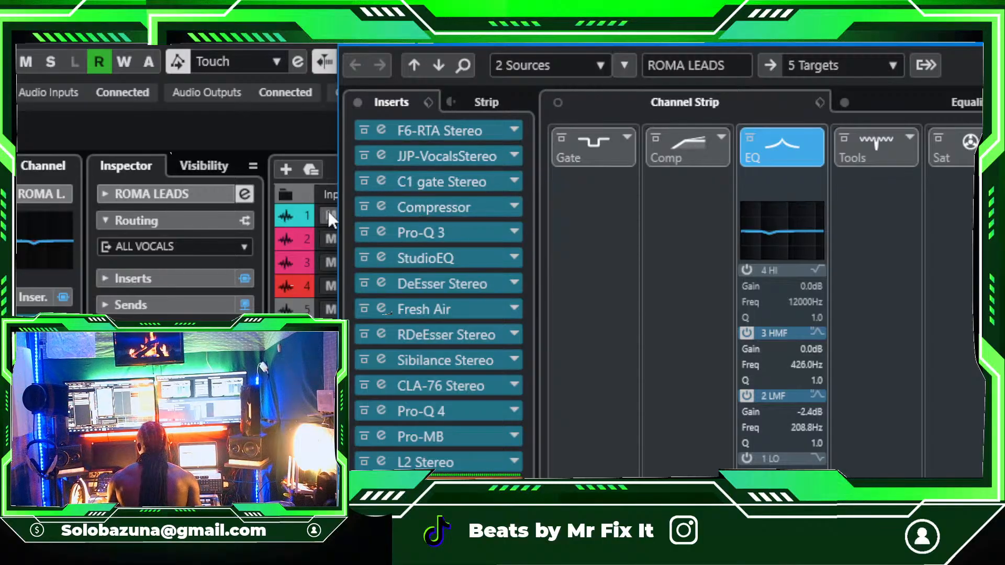
left_click(425, 131)
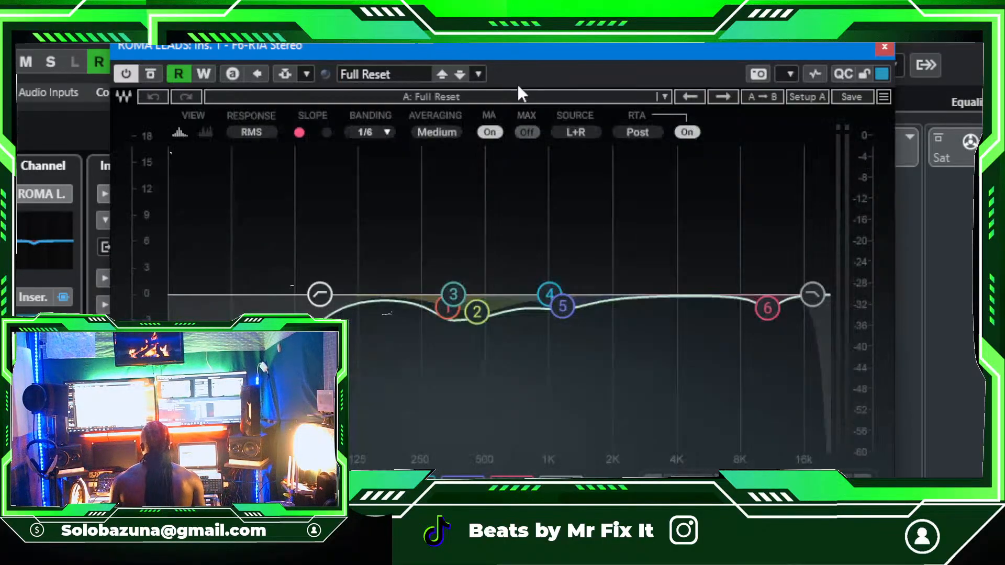
Step: Play back the lead vocals and compare the ROMA LEADS sound with the F6-RTA Stereo insert active and bypassed
left_click_drag(470, 46, 611, 58)
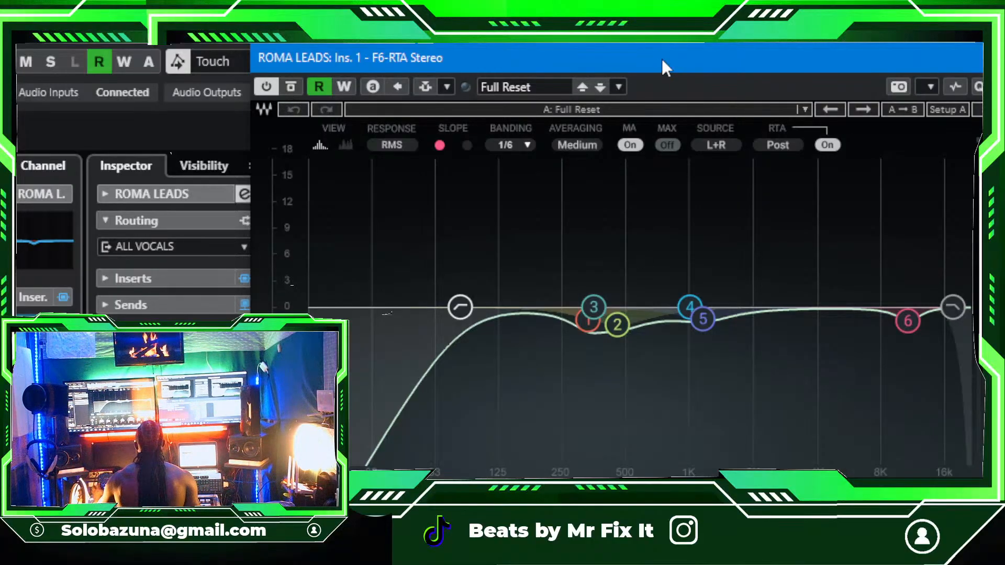
left_click_drag(662, 58, 694, 64)
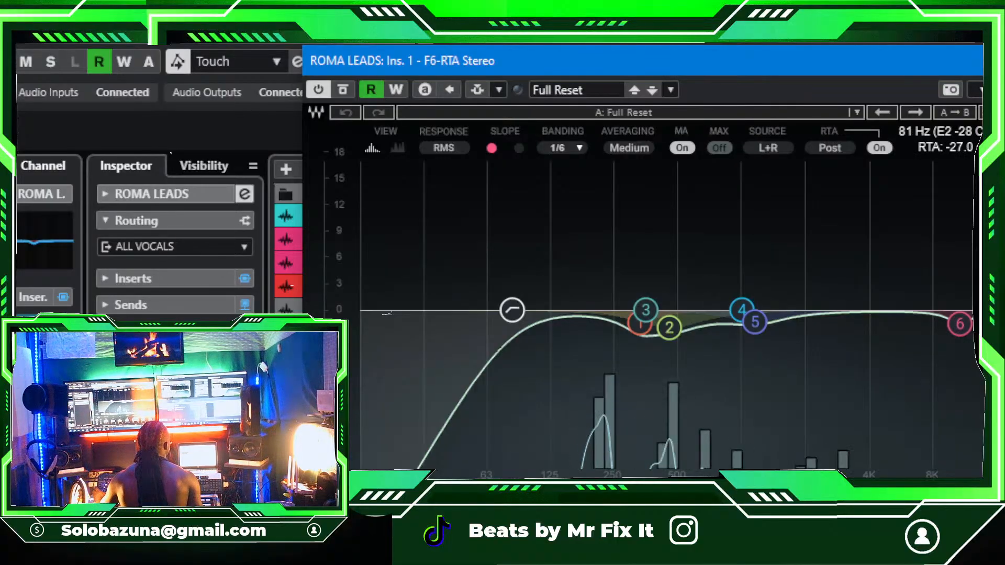
key("ctrl+w")
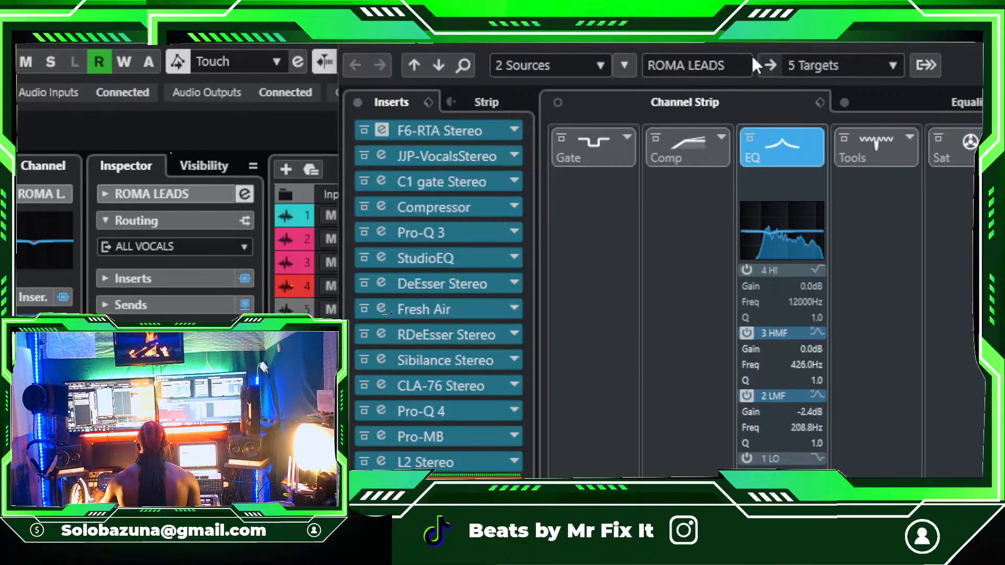
left_click(716, 45)
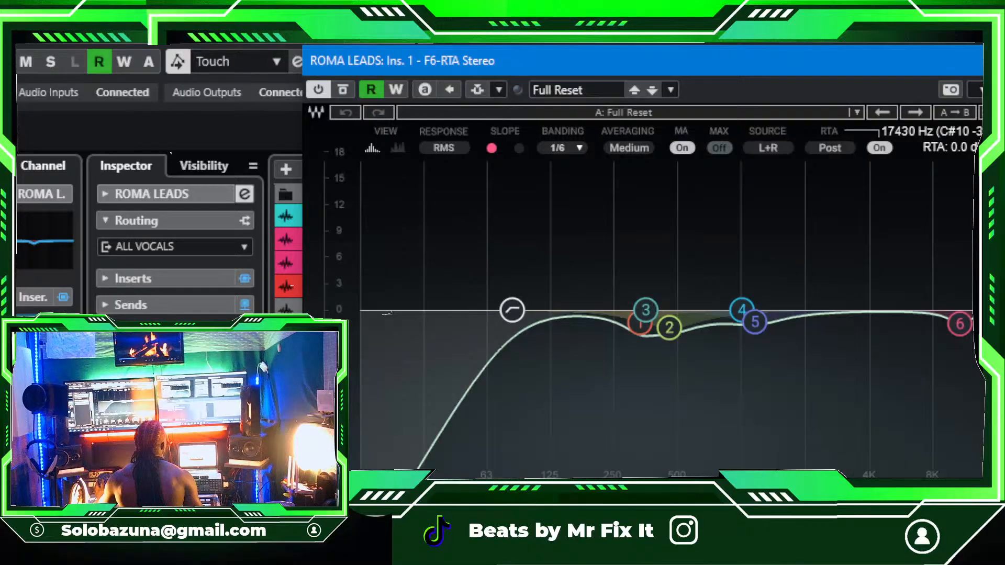
left_click(994, 60)
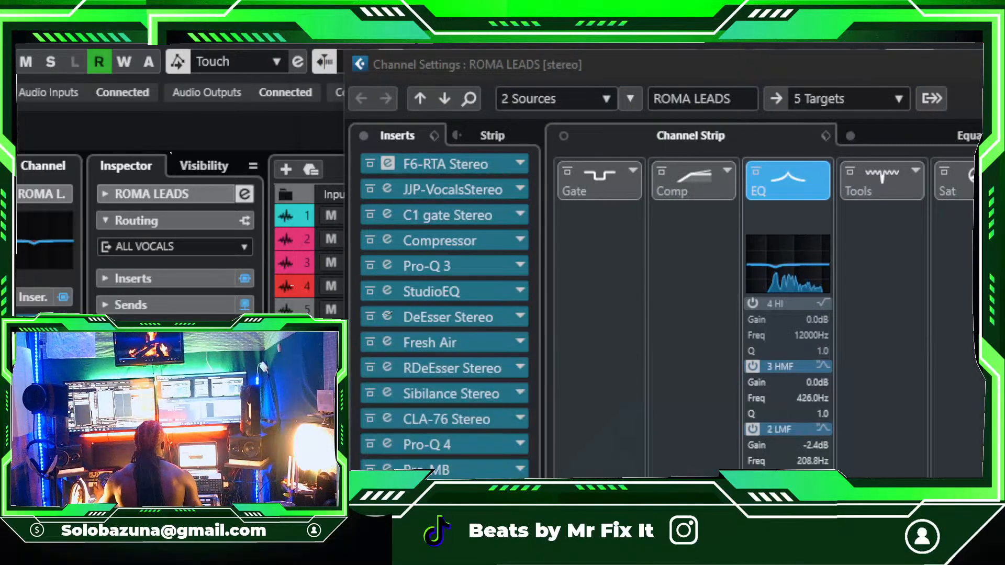
left_click(813, 52)
left_click_drag(803, 65, 797, 61)
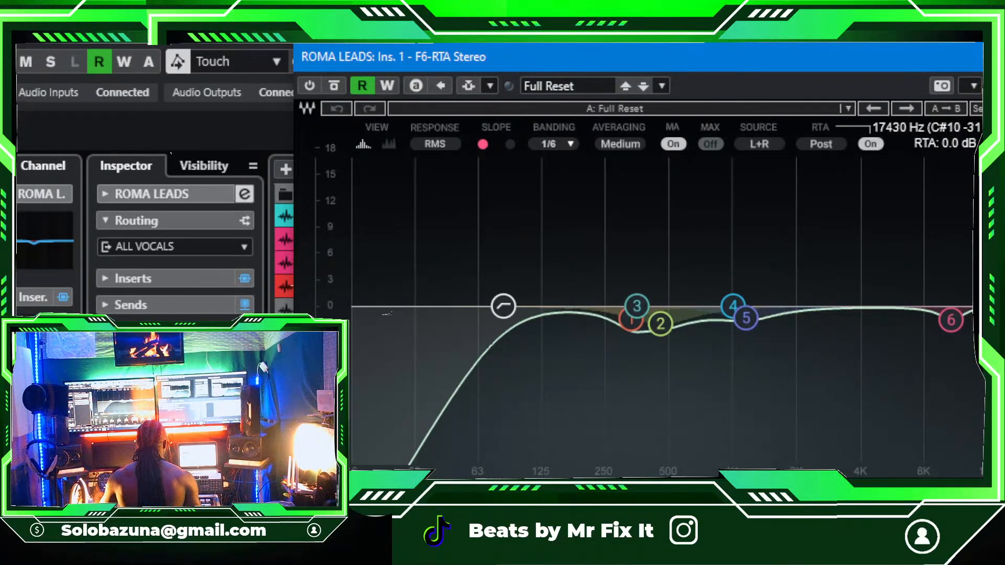
left_click(995, 57)
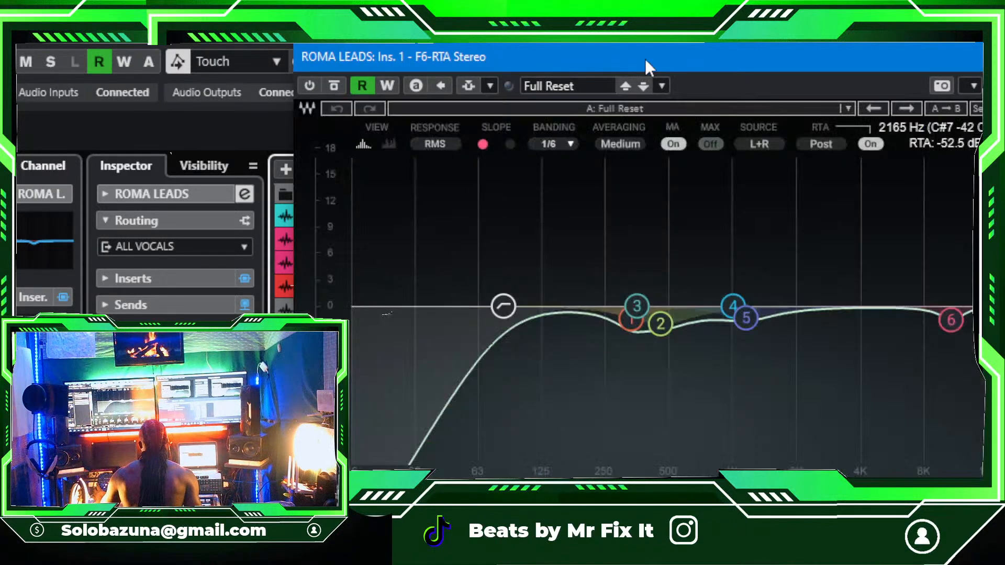
left_click_drag(646, 64, 649, 73)
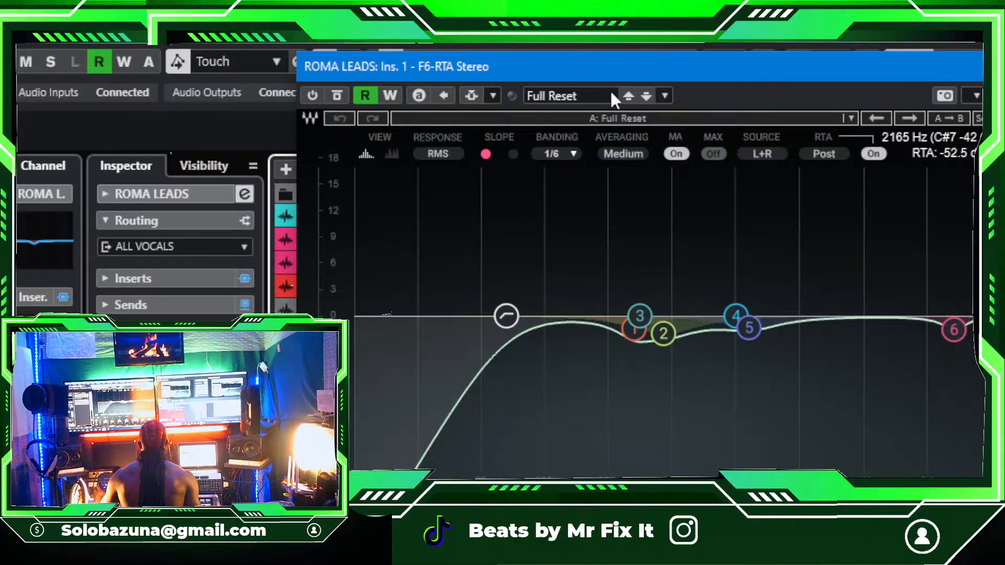
key("Escape")
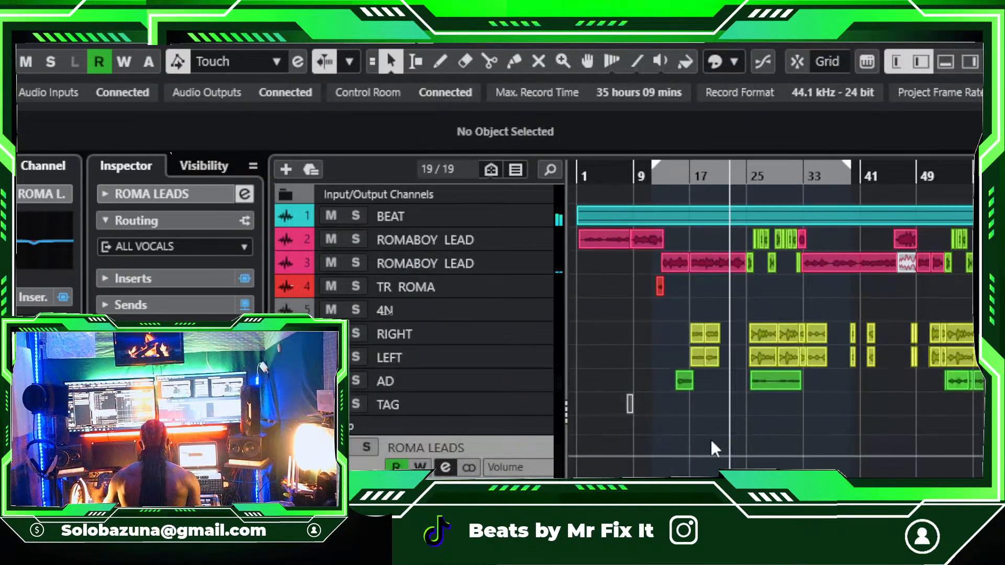
key("alt+Tab")
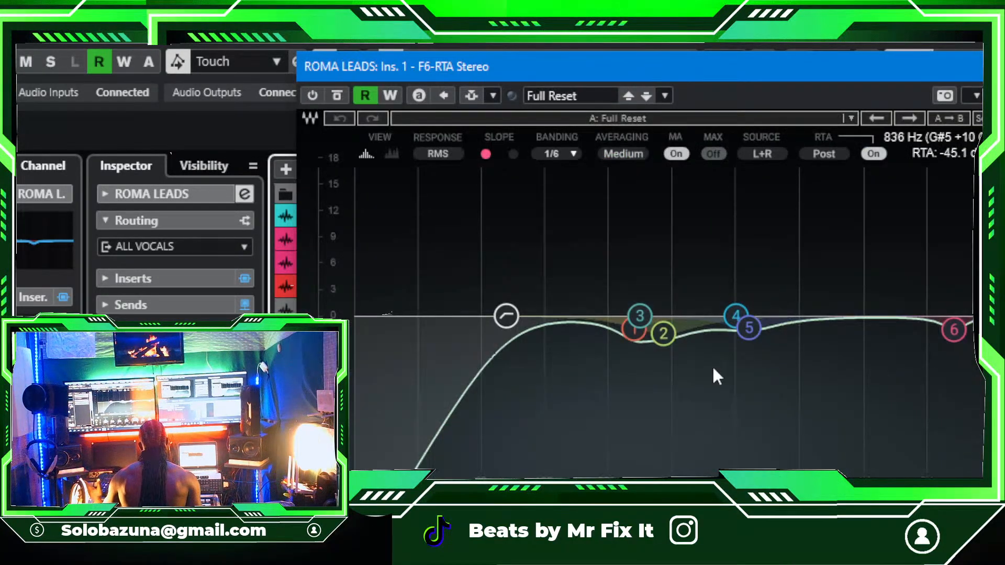
left_click_drag(719, 82, 690, 36)
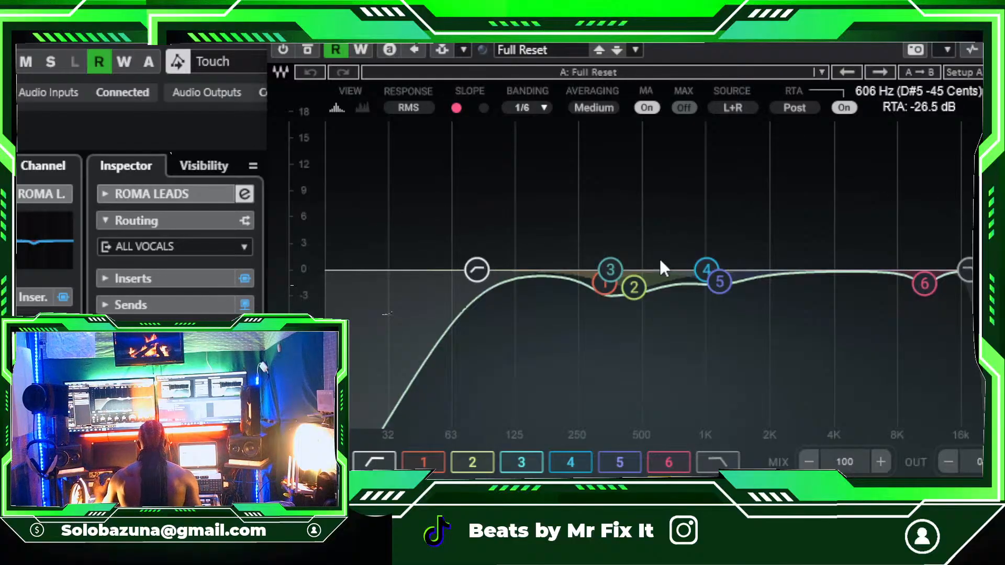
Step: Deepen the F6-RTA cuts: band 1 near 320 Hz to about -2 dB and band 6 near 10 kHz to about -3 dB
left_click(605, 297)
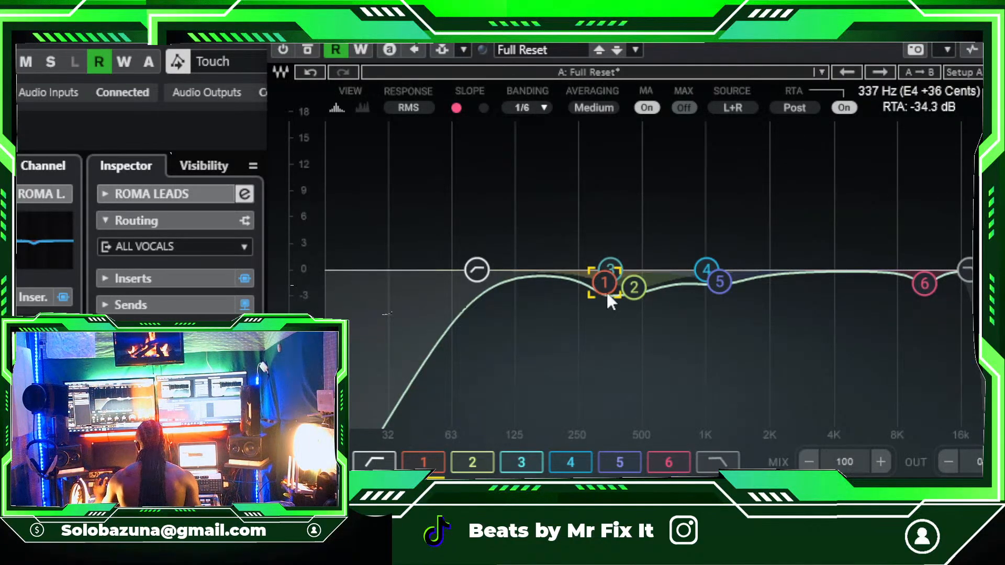
left_click_drag(607, 296, 605, 301)
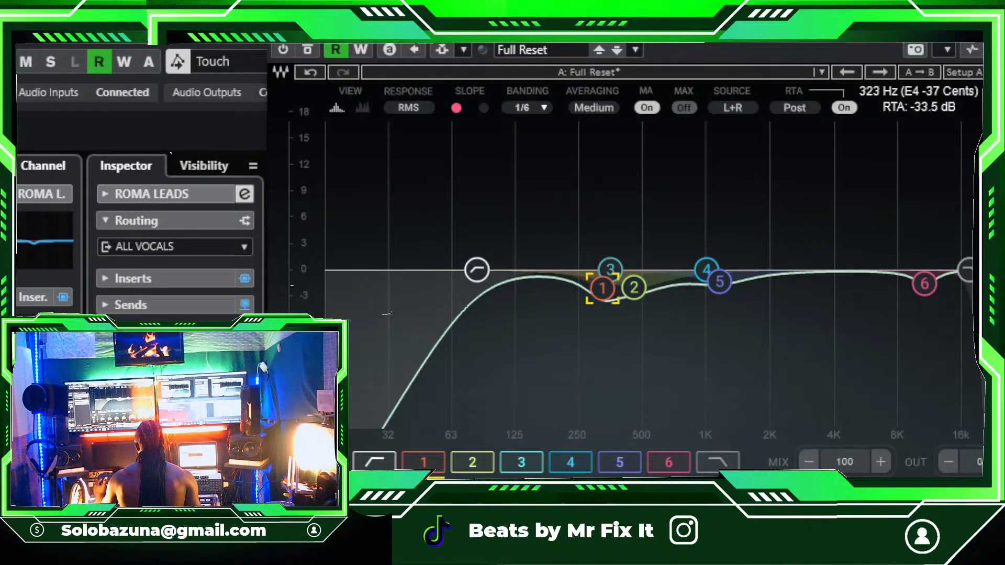
left_click(634, 289)
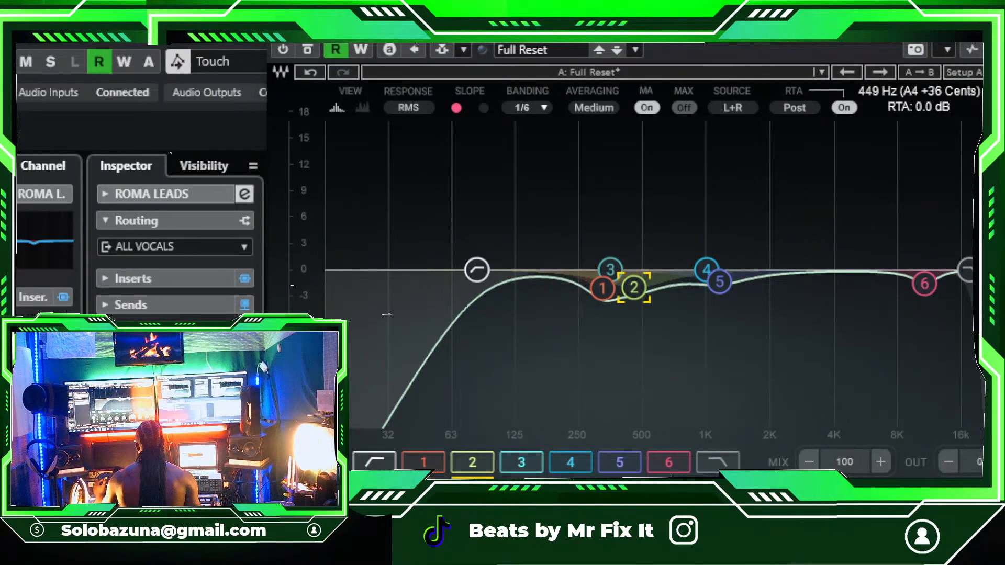
left_click(719, 282)
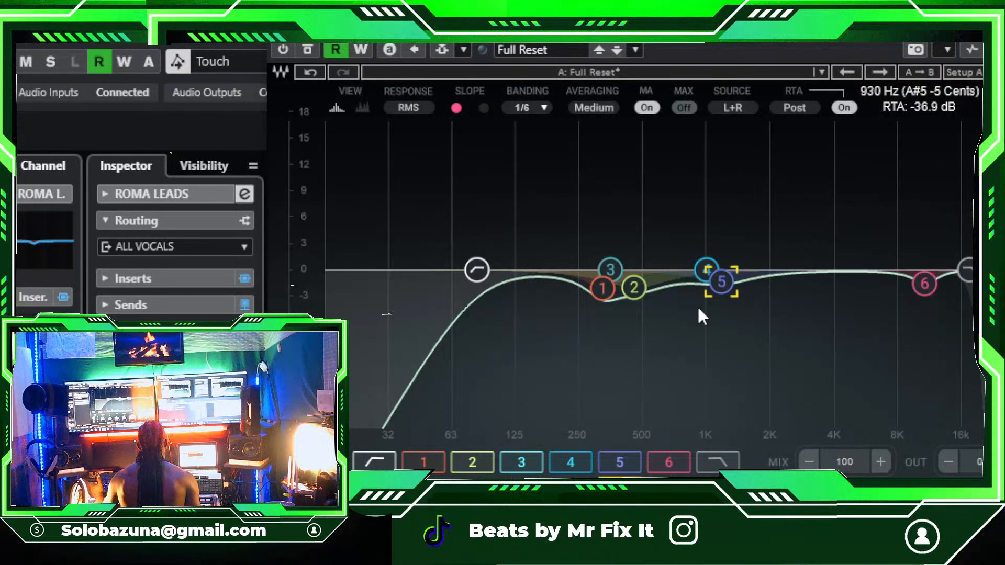
mouse_move(924, 283)
left_mouse_down()
mouse_move(916, 197)
mouse_move(925, 146)
mouse_move(924, 307)
mouse_move(920, 299)
left_mouse_up()
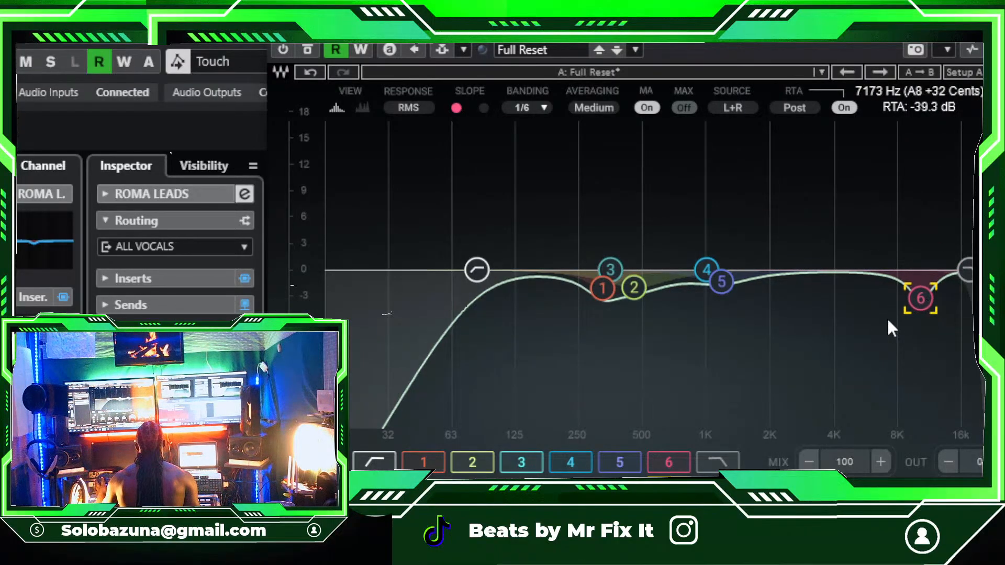
Step: Replay the vocals from around bar 11, compare the adjusted F6-RTA Stereo bypassed and active, and close it with the insert active
key("ctrl+w")
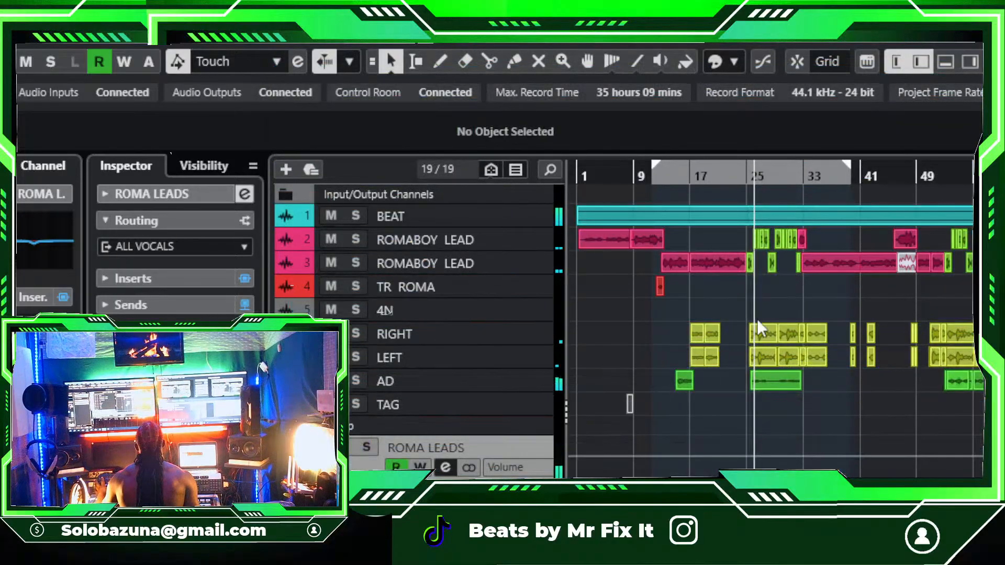
left_click(663, 179)
left_click_drag(725, 474, 442, 144)
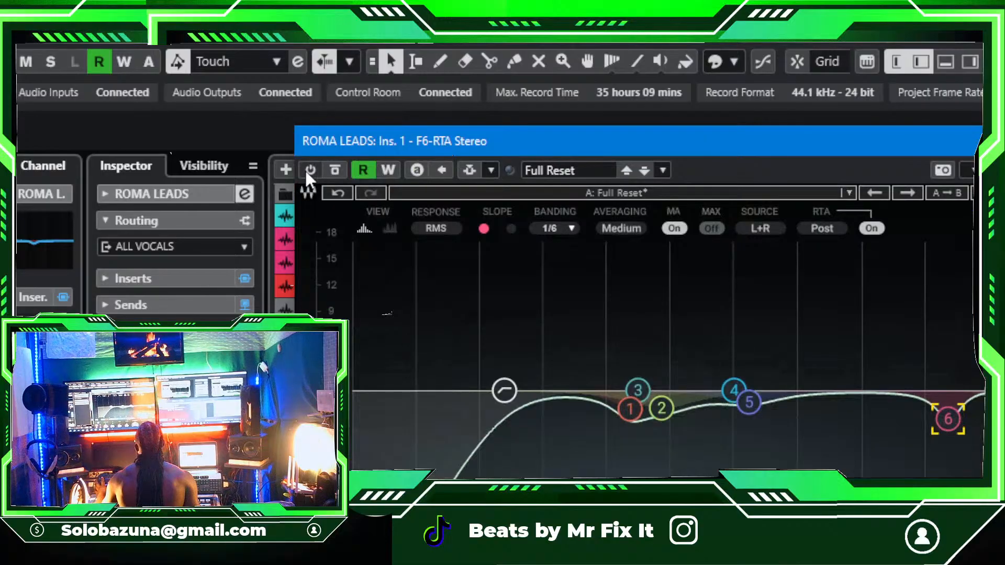
left_click_drag(740, 149, 721, 137)
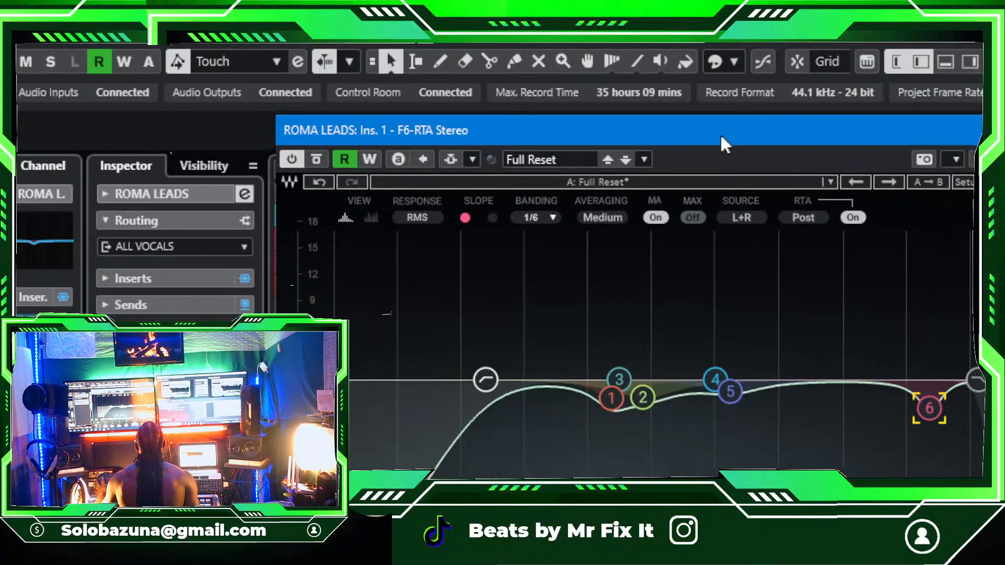
left_click(981, 130)
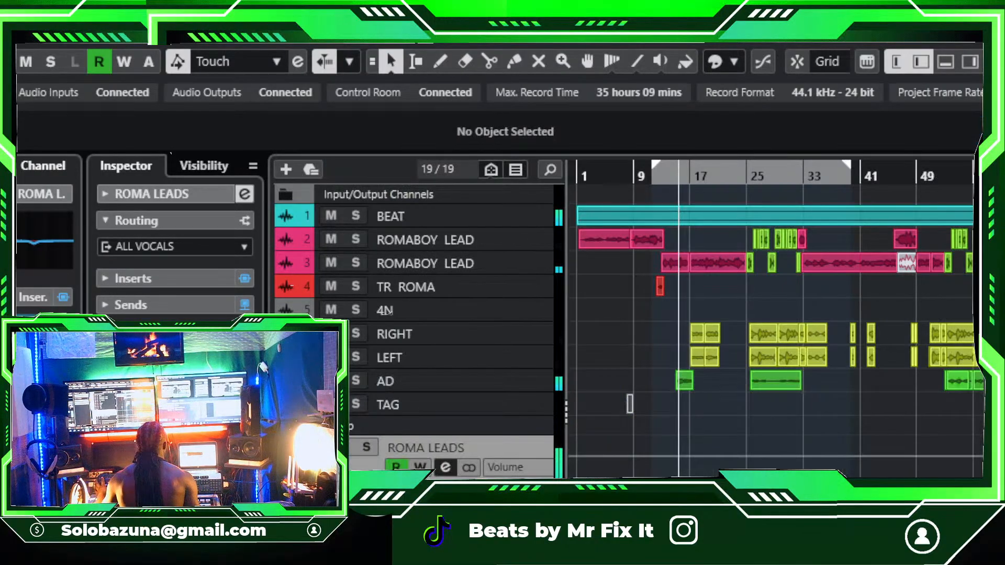
left_click(746, 461)
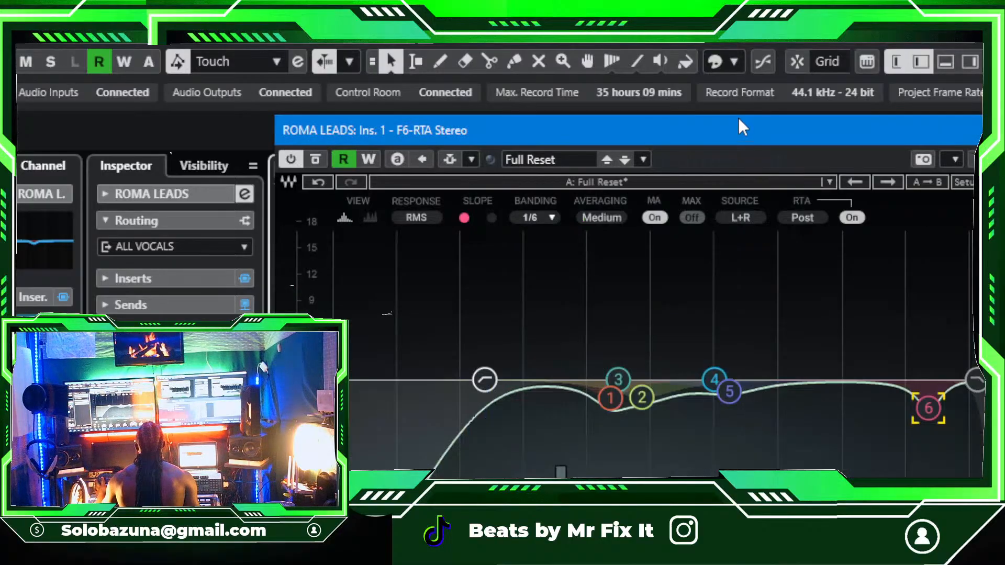
left_click_drag(739, 120, 741, 40)
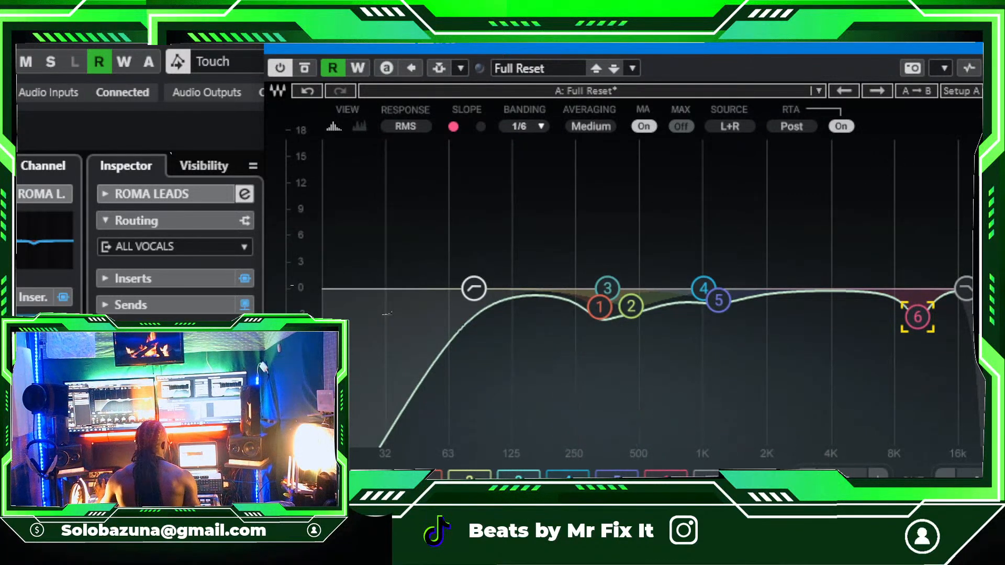
left_click(980, 48)
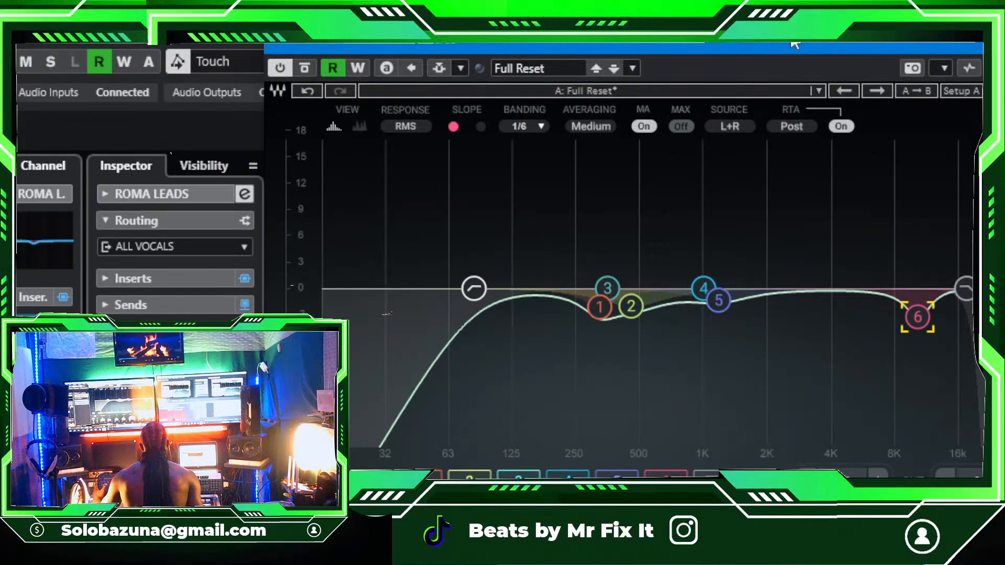
left_click_drag(769, 48, 632, 79)
left_click(901, 74)
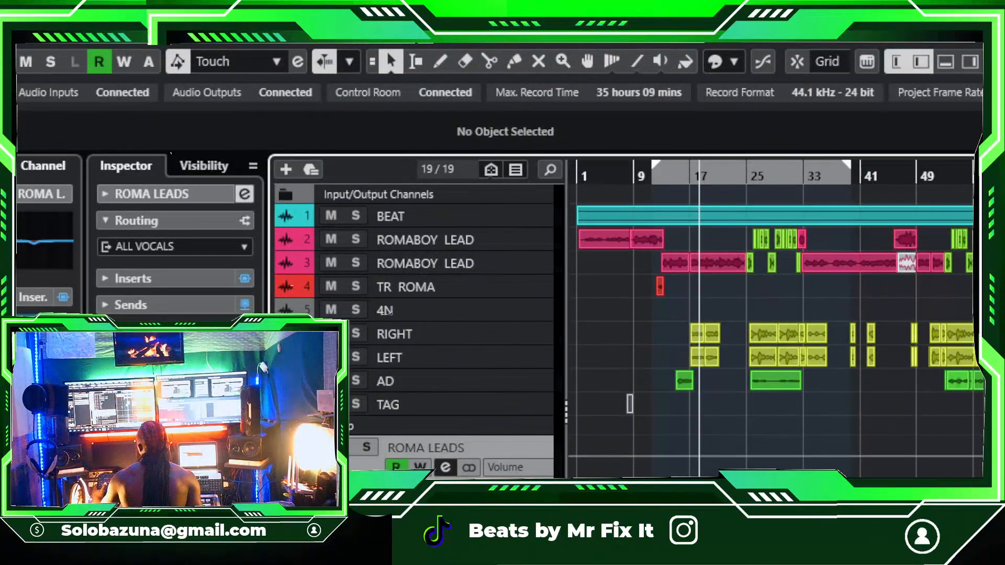
Step: Open the ROMA LEADS channel settings and bring up its JJP-Vocals Stereo insert
left_click(445, 467)
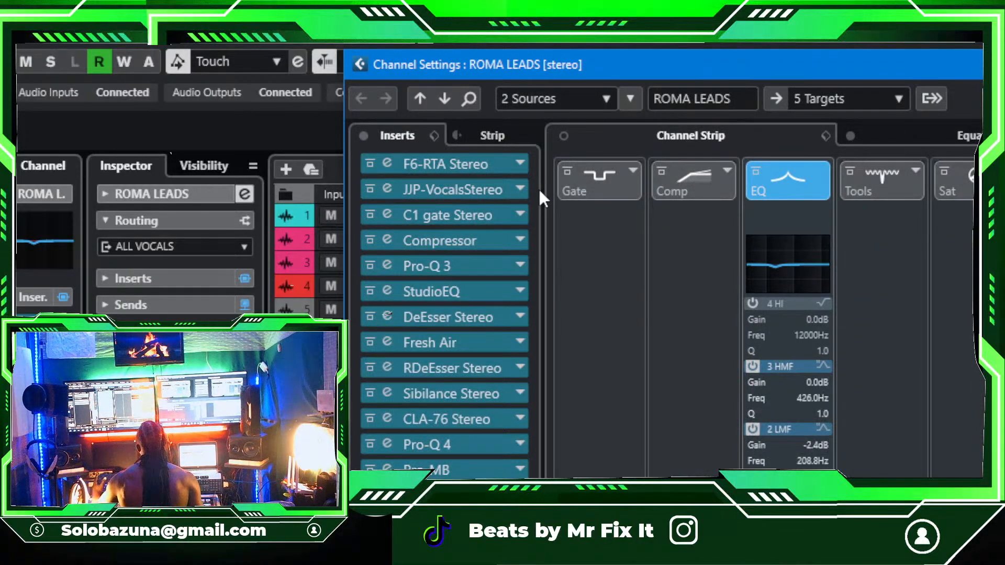
left_click(467, 190)
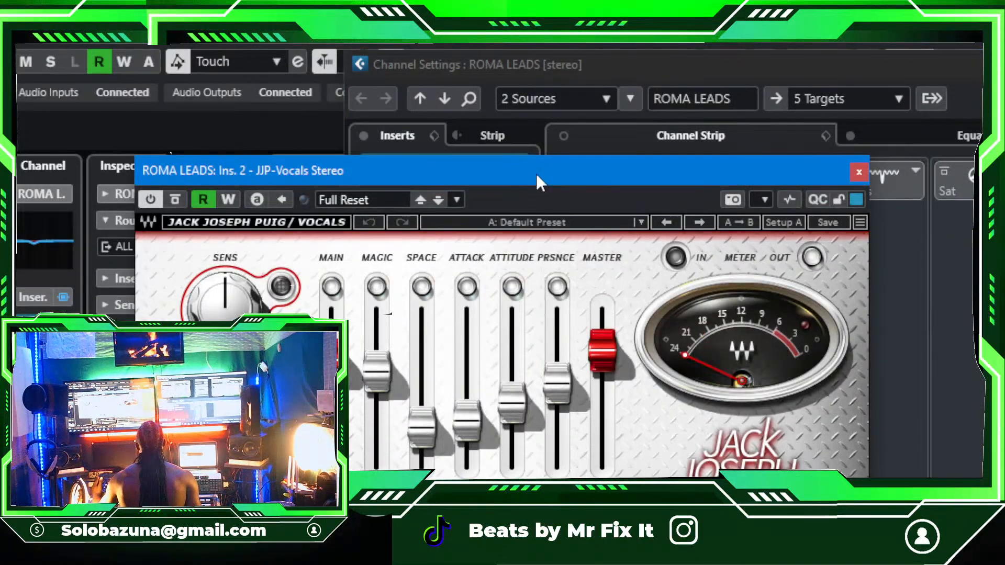
left_click_drag(535, 171, 683, 111)
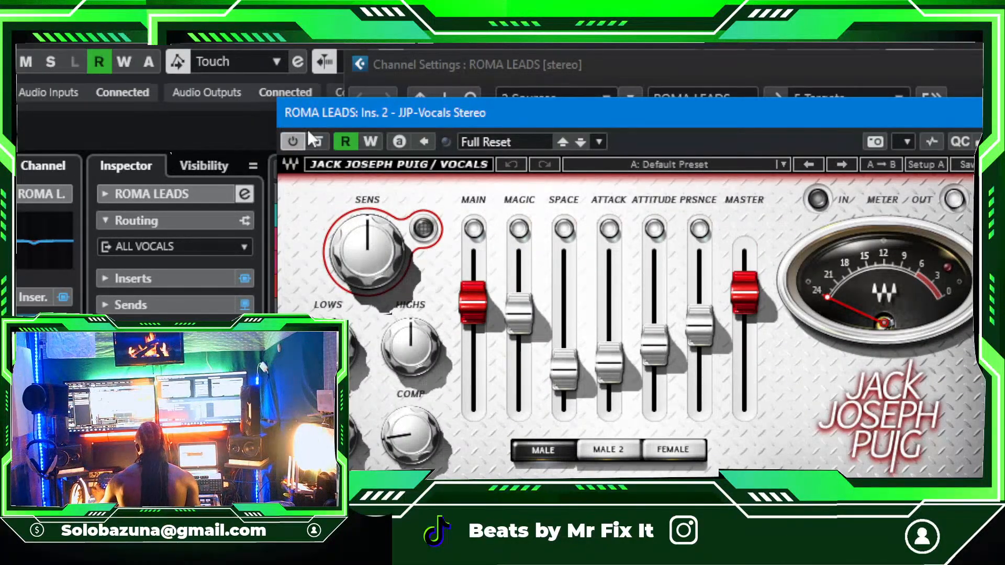
Step: Compare the ROMA LEADS sound with the JJP-Vocals Stereo insert bypassed and active, keeping the insert list in view
left_click_drag(499, 121, 537, 253)
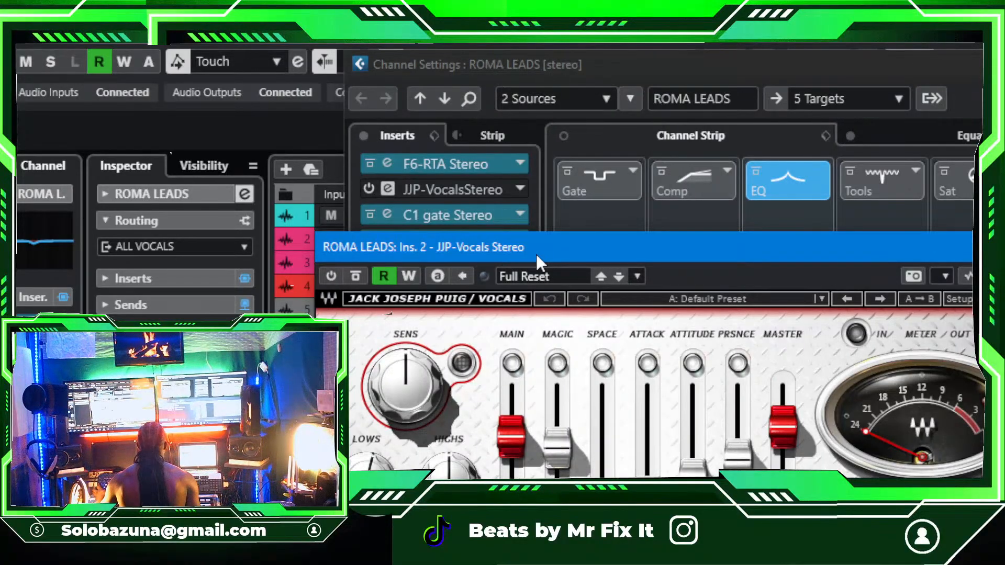
left_click(331, 278)
left_click_drag(532, 245, 498, 225)
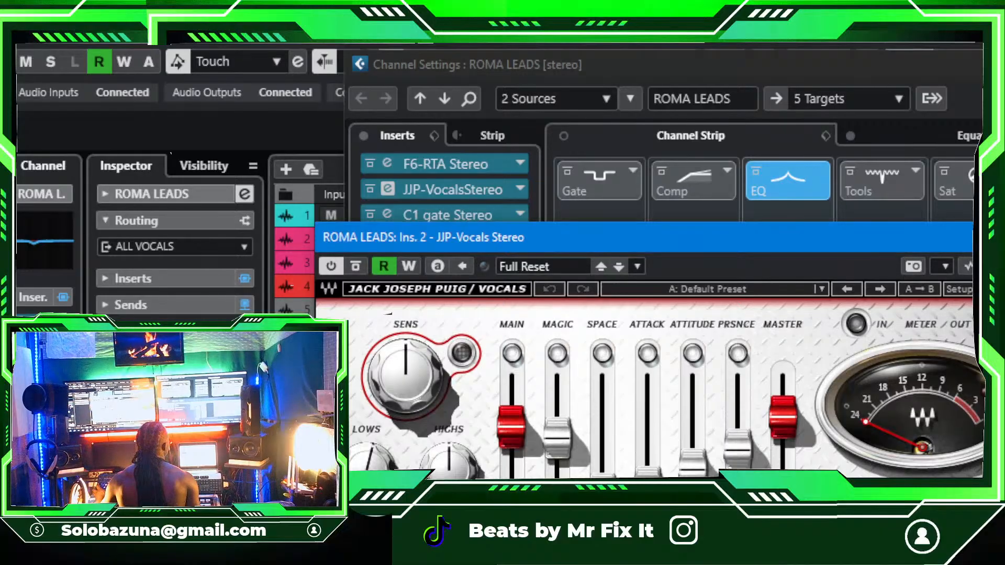
left_click(864, 266)
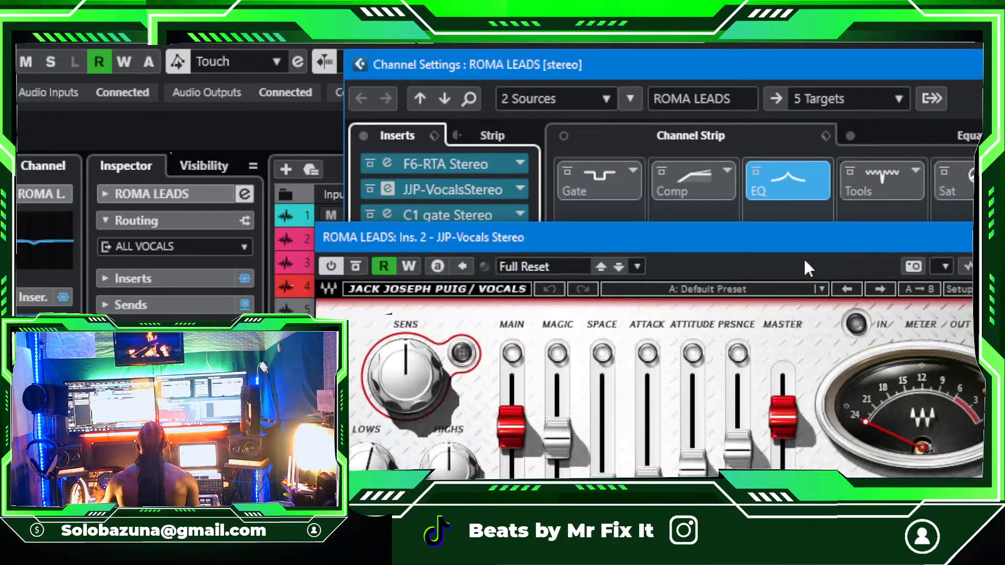
left_click_drag(729, 243, 718, 139)
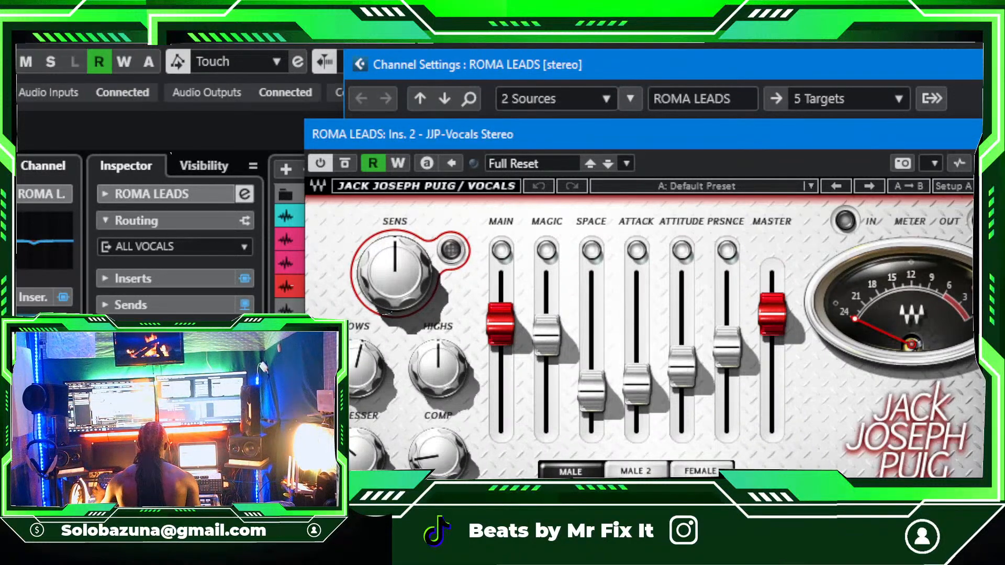
left_click(980, 134)
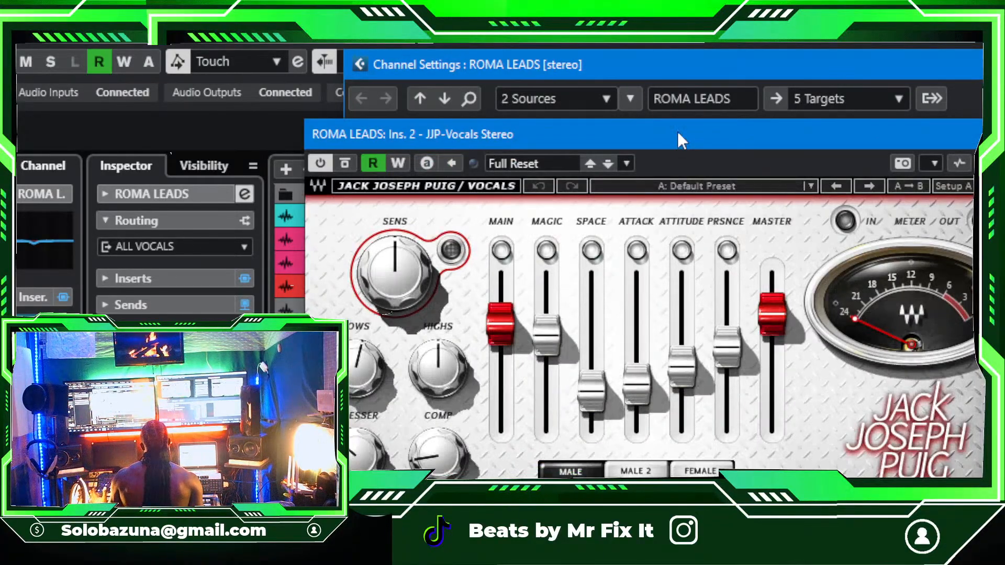
left_click_drag(678, 131, 689, 111)
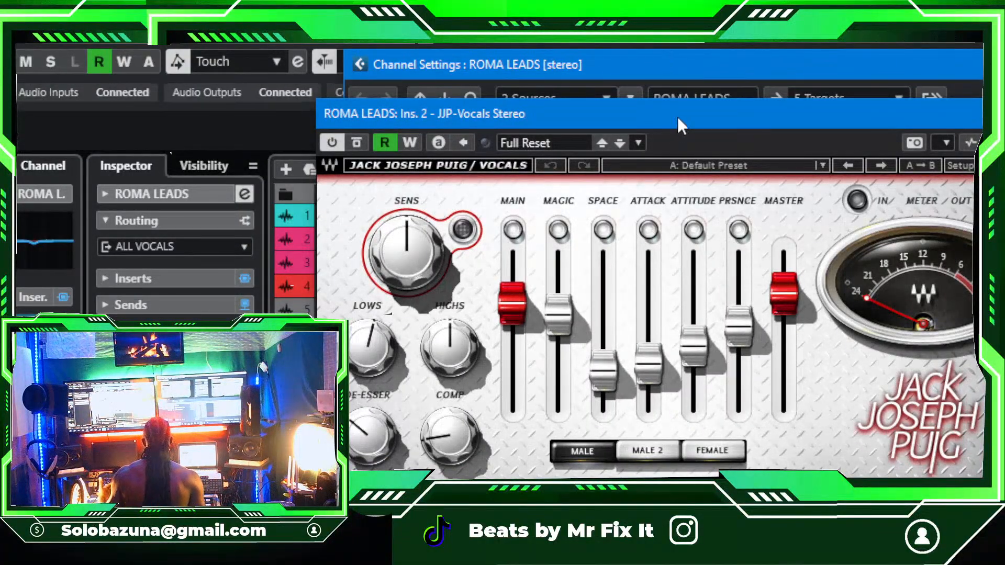
mouse_move(679, 118)
left_mouse_down()
mouse_move(670, 91)
mouse_move(688, 116)
left_mouse_up()
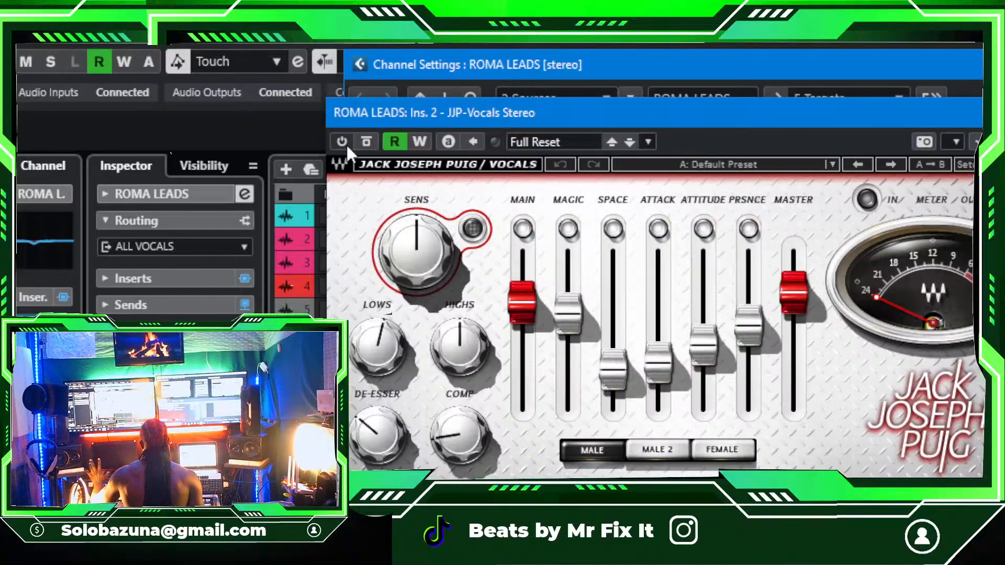
left_click_drag(495, 114, 375, 257)
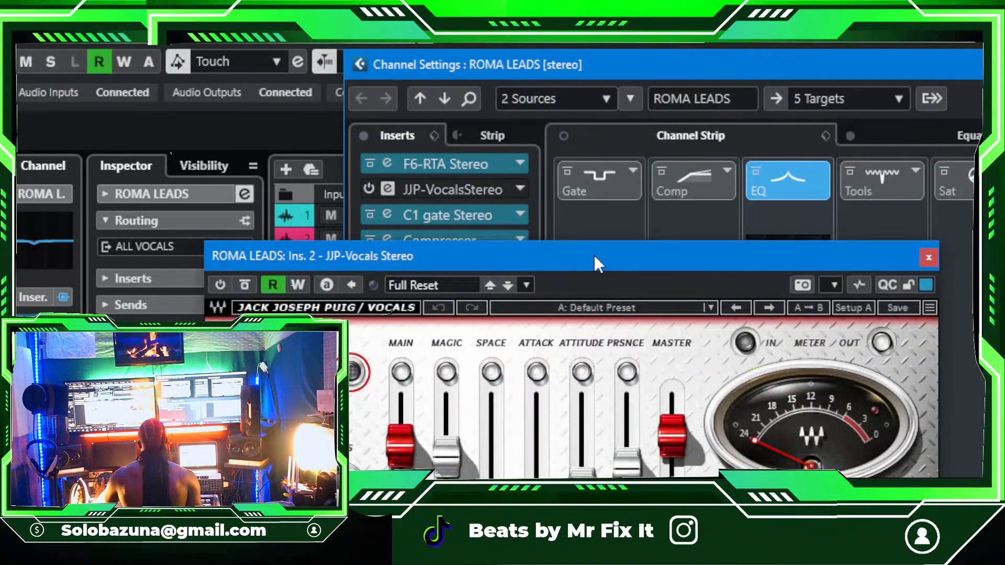
Step: Bring the full JJP-Vocals Stereo controls into view and review its faders and knobs alongside the ROMA LEADS insert list
left_click_drag(594, 256, 729, 104)
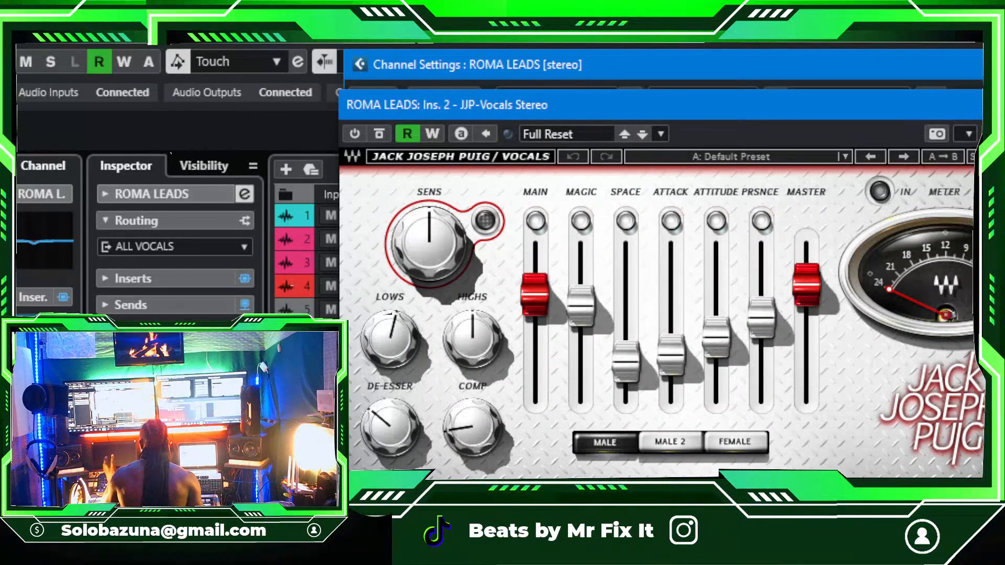
left_click(838, 83)
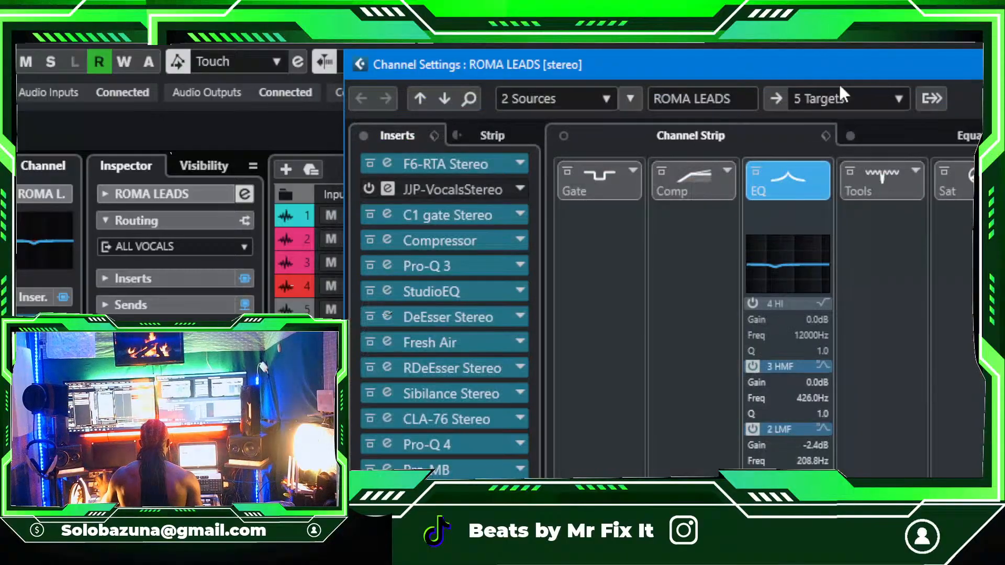
left_click(859, 271)
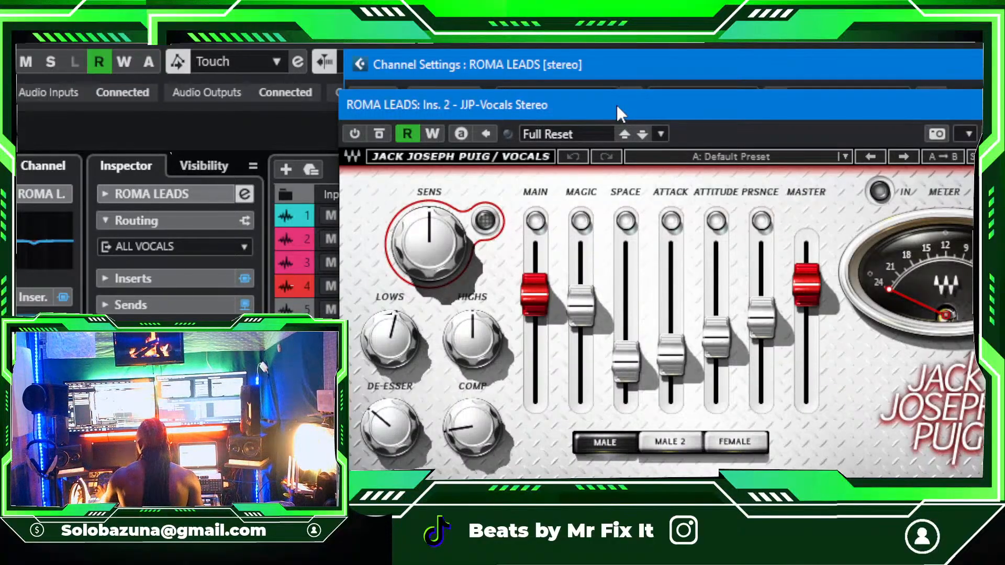
left_click_drag(626, 107, 586, 88)
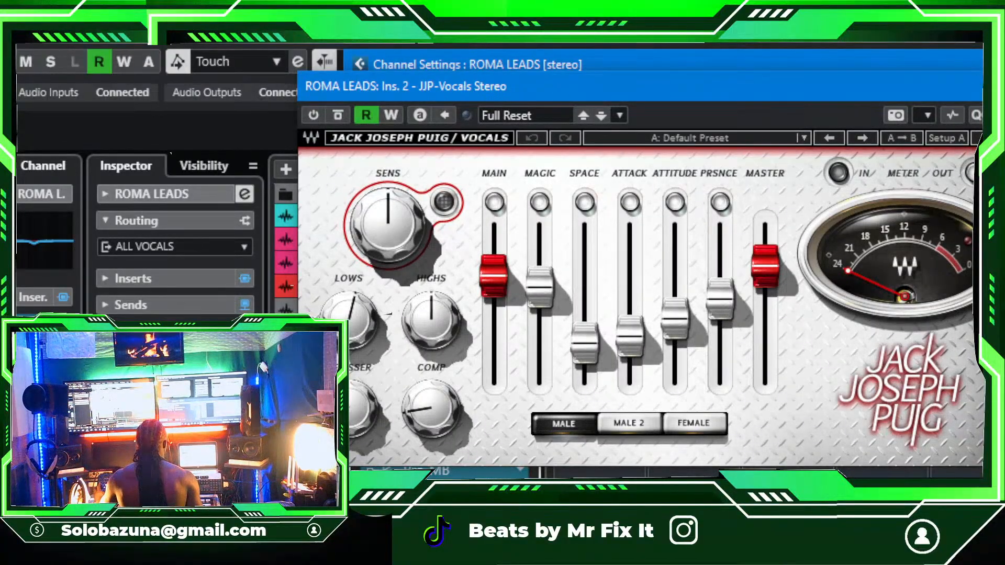
left_click(982, 87)
left_click(391, 189)
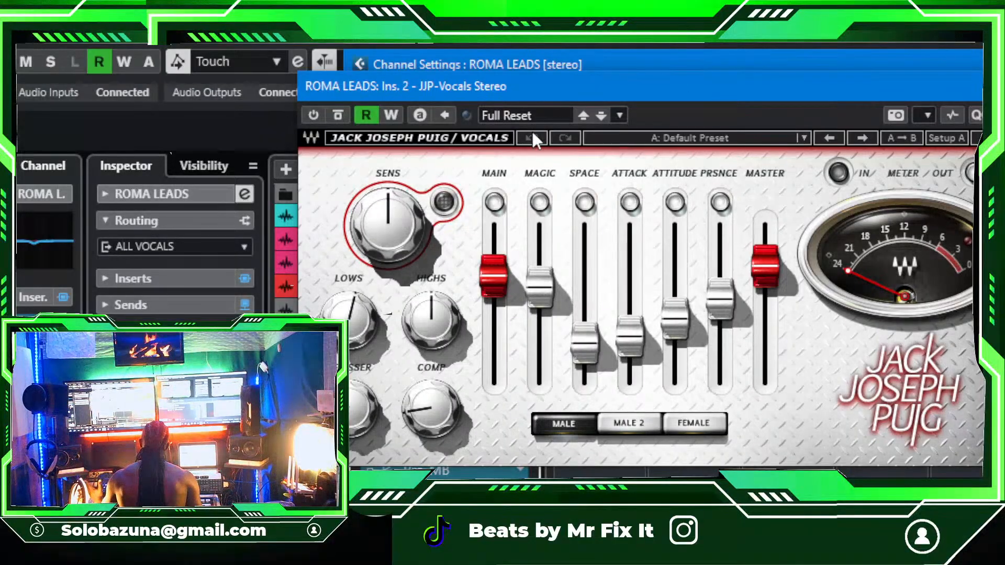
Step: Switch the JJP-Vocals Stereo insert back on and close its window
left_click(314, 114)
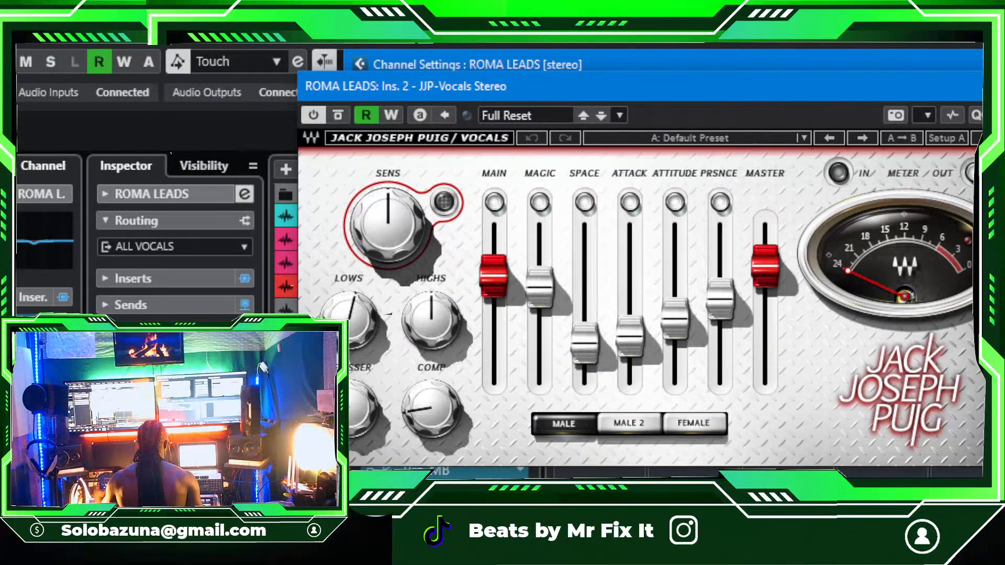
left_click(982, 86)
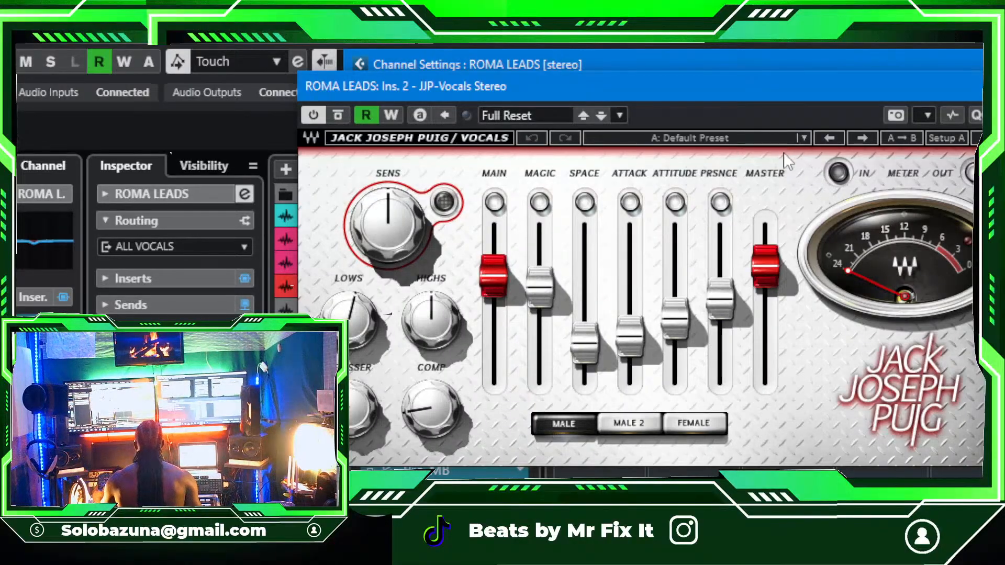
left_click_drag(788, 83, 609, 150)
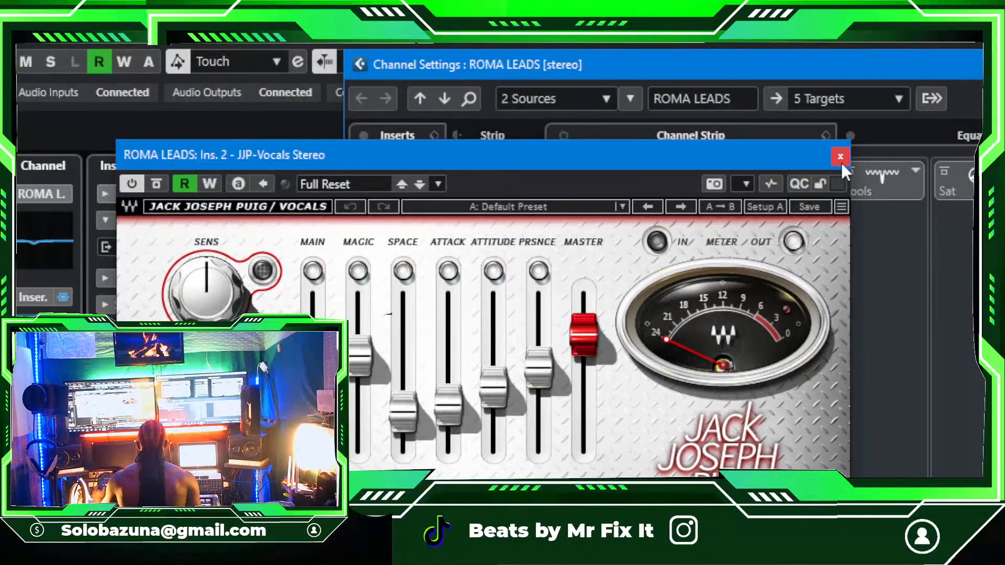
left_click(841, 157)
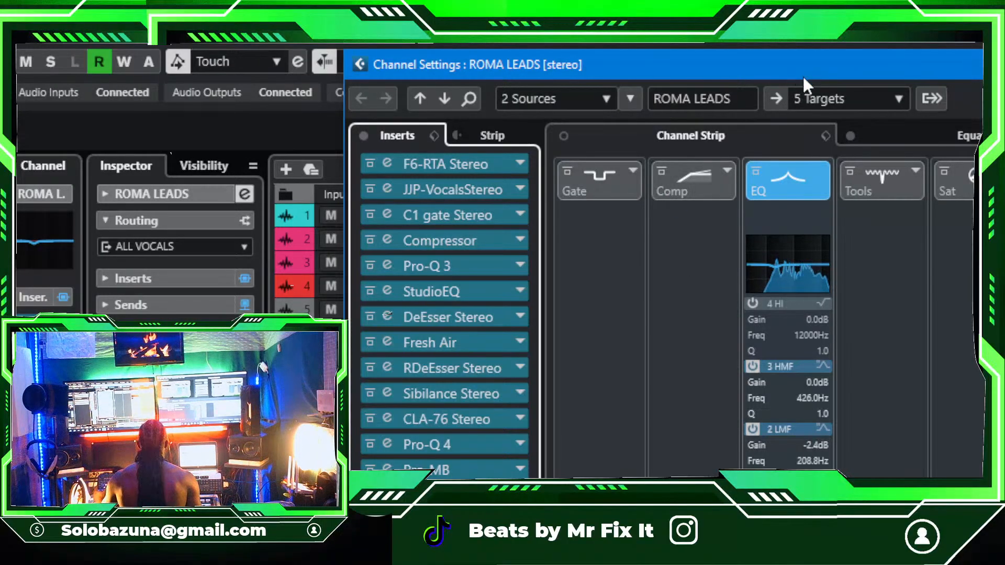
Step: Close the ROMA LEADS channel settings and expand its insert list in the Inspector, stopping playback
left_click_drag(802, 68, 727, 175)
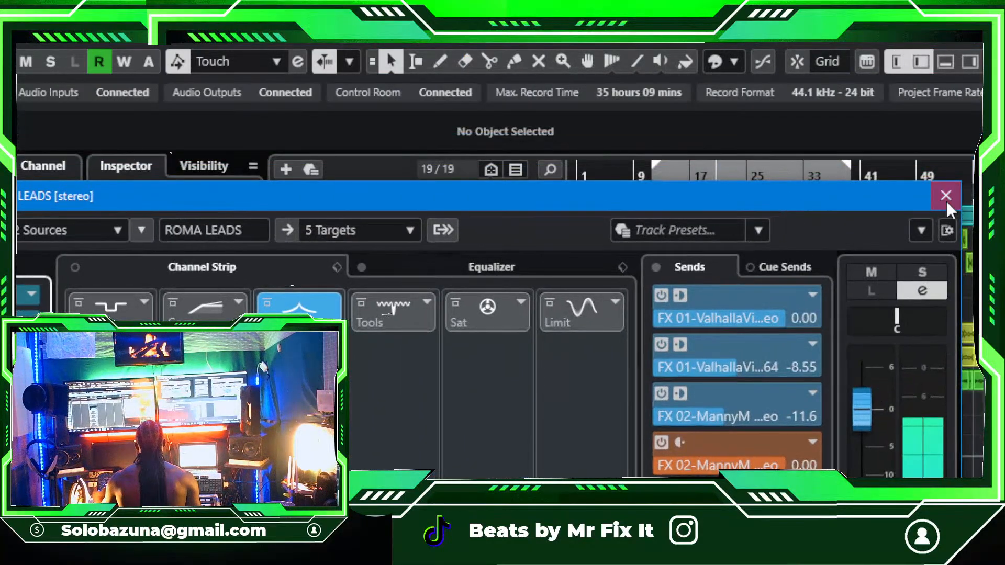
left_click(944, 194)
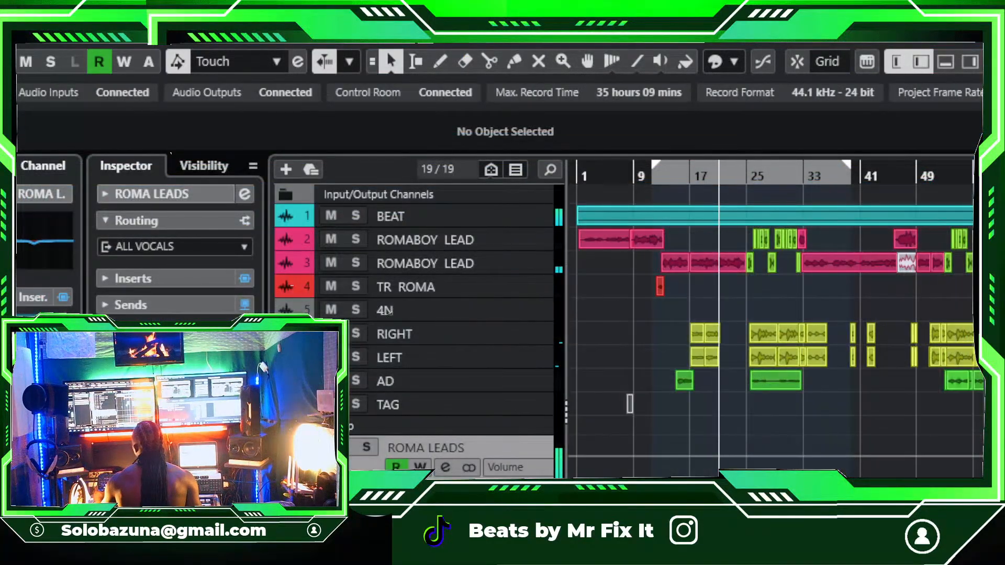
left_click(168, 279)
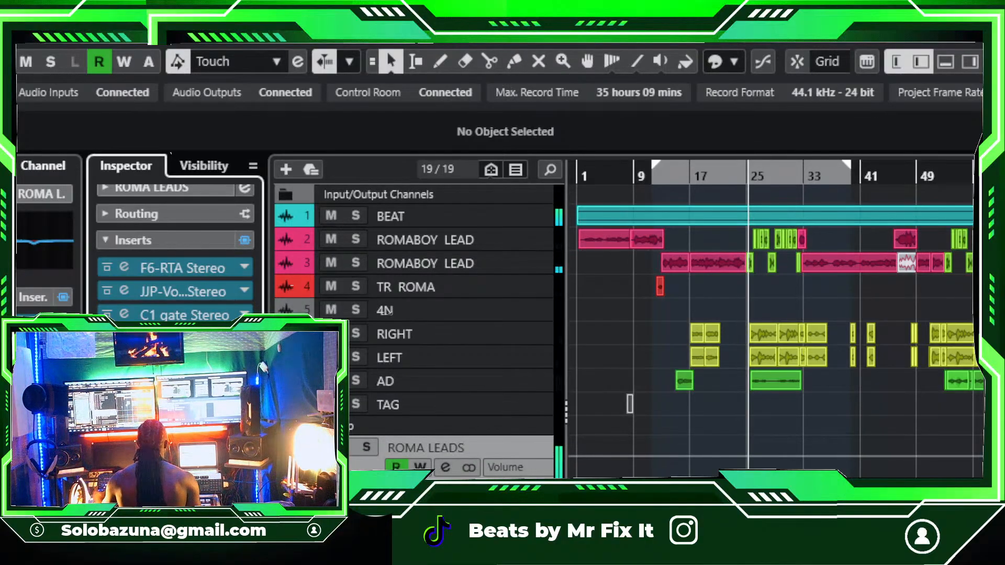
left_click(775, 420)
key("space")
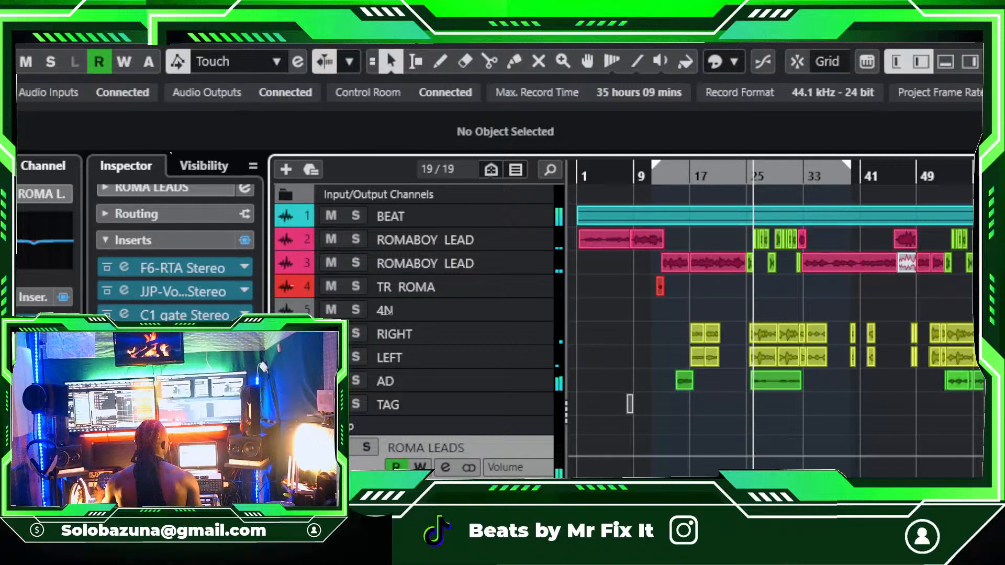
left_click(706, 402)
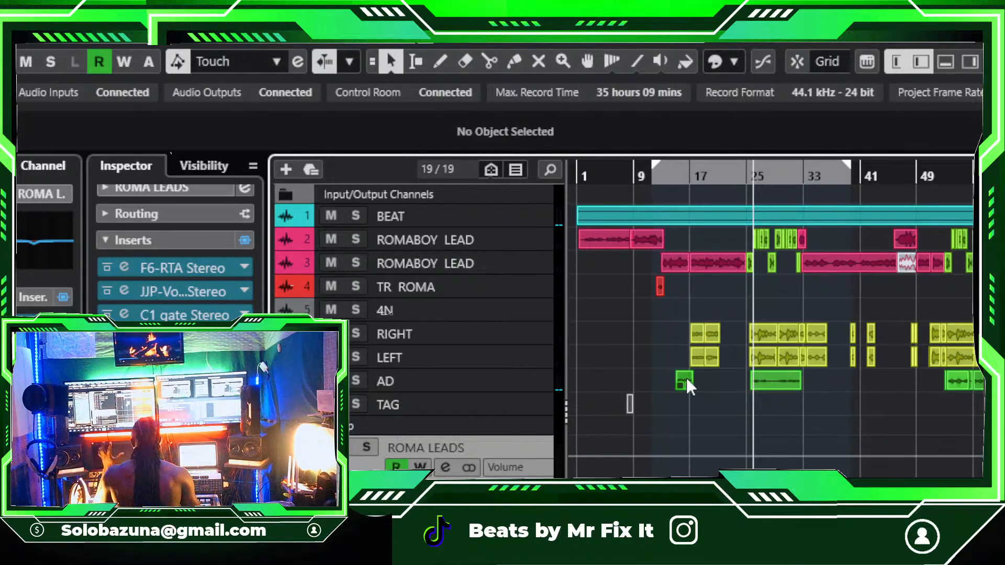
Step: Lower the gate open and gate close thresholds of the ROMA LEADS C1 gate Stereo insert to -61.7 and close it
left_click(178, 315)
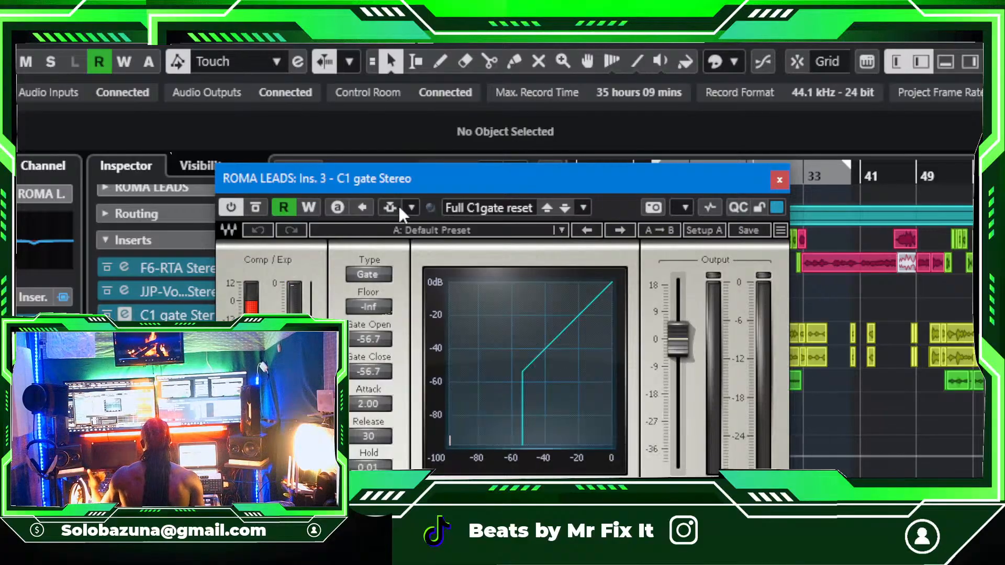
left_click_drag(425, 178, 554, 128)
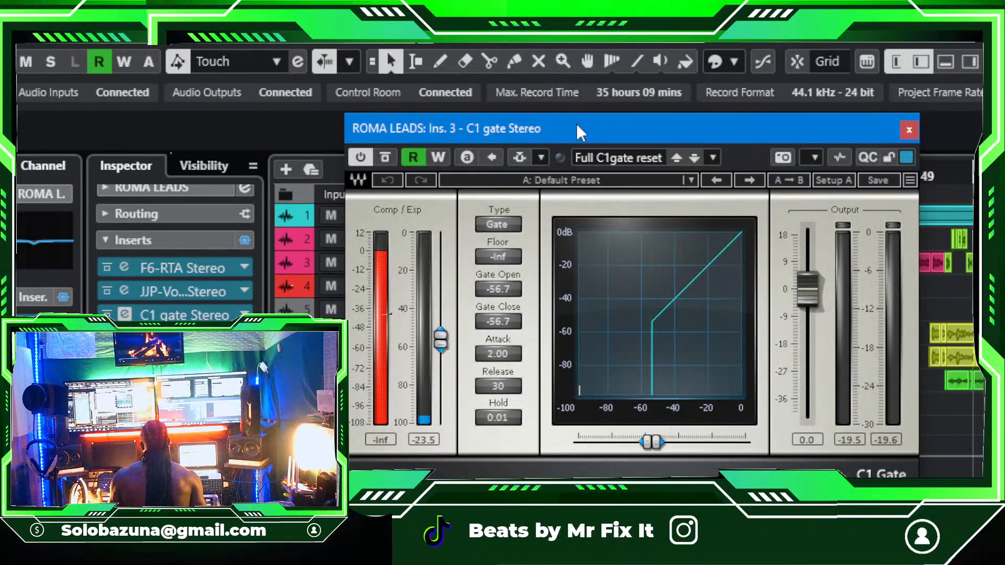
left_click_drag(576, 123, 616, 78)
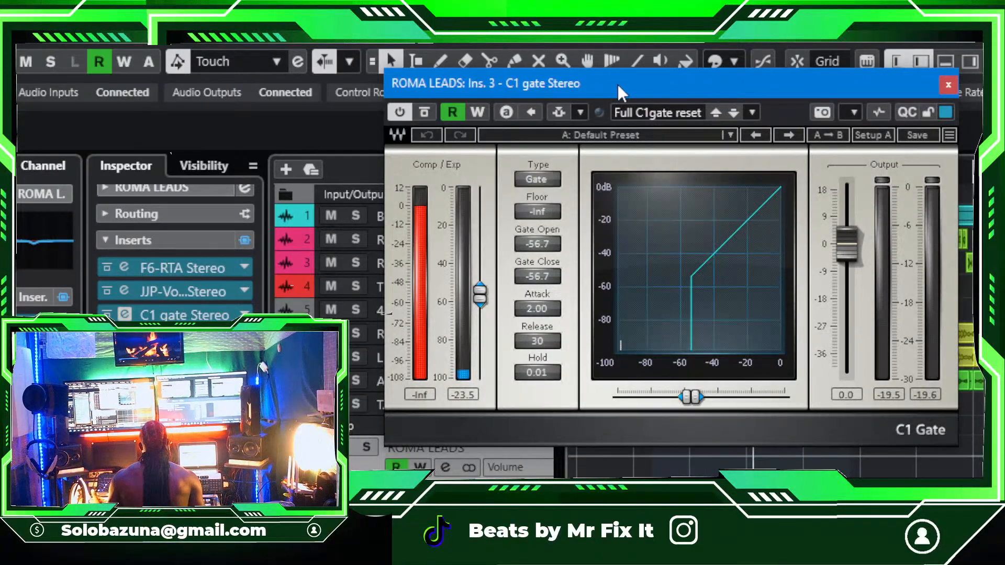
left_click_drag(618, 84, 603, 83)
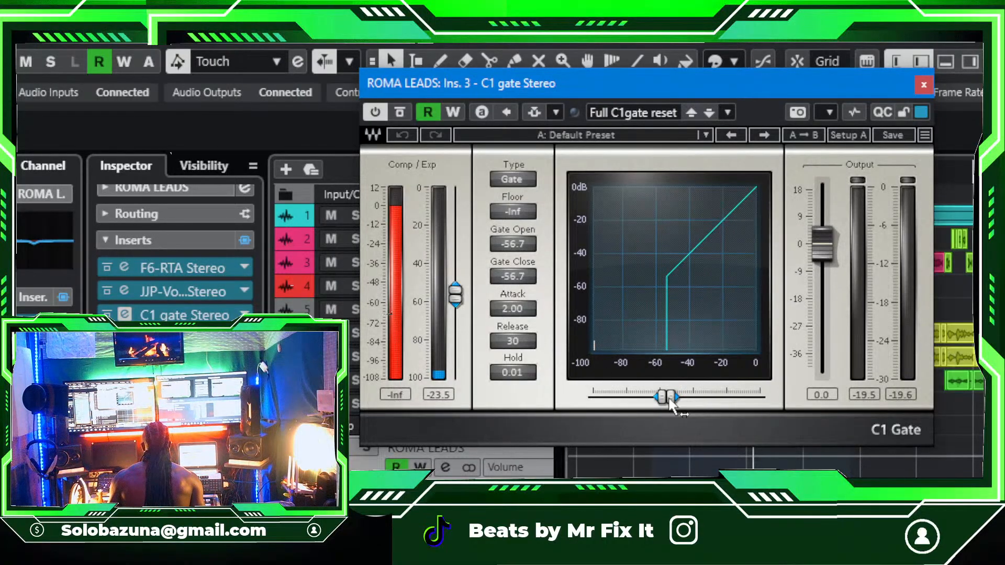
mouse_move(667, 396)
left_mouse_down()
mouse_move(617, 397)
mouse_move(662, 397)
left_mouse_up()
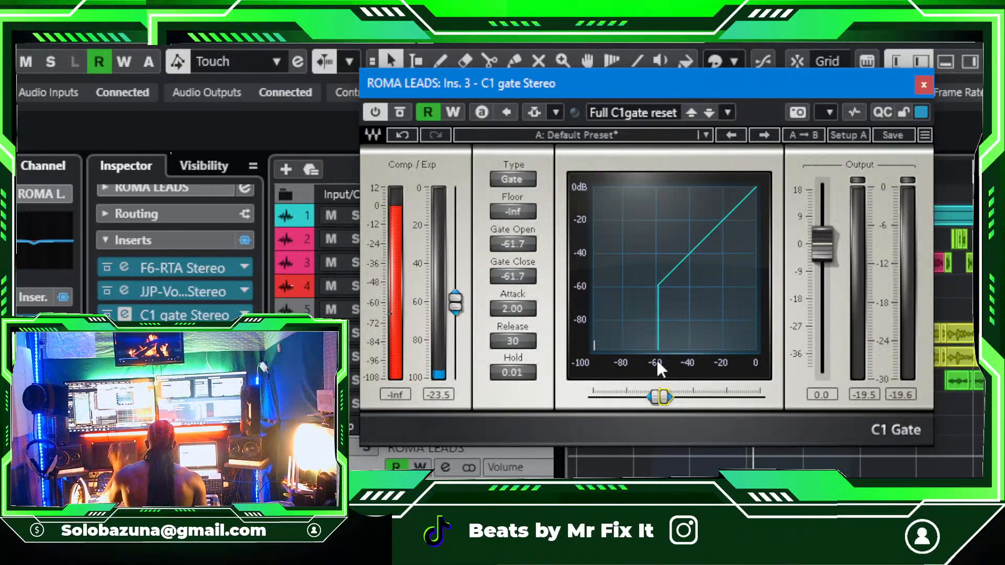
left_click(924, 85)
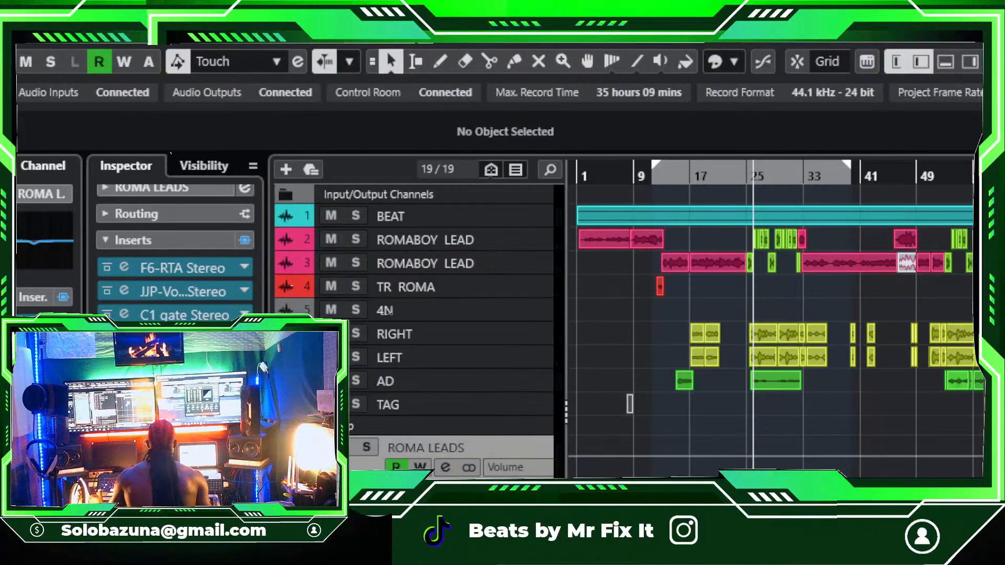
Step: Open the Compressor insert of ROMA LEADS and start playback to watch its input, gain reduction and output meters
left_click_drag(16, 98, 692, 77)
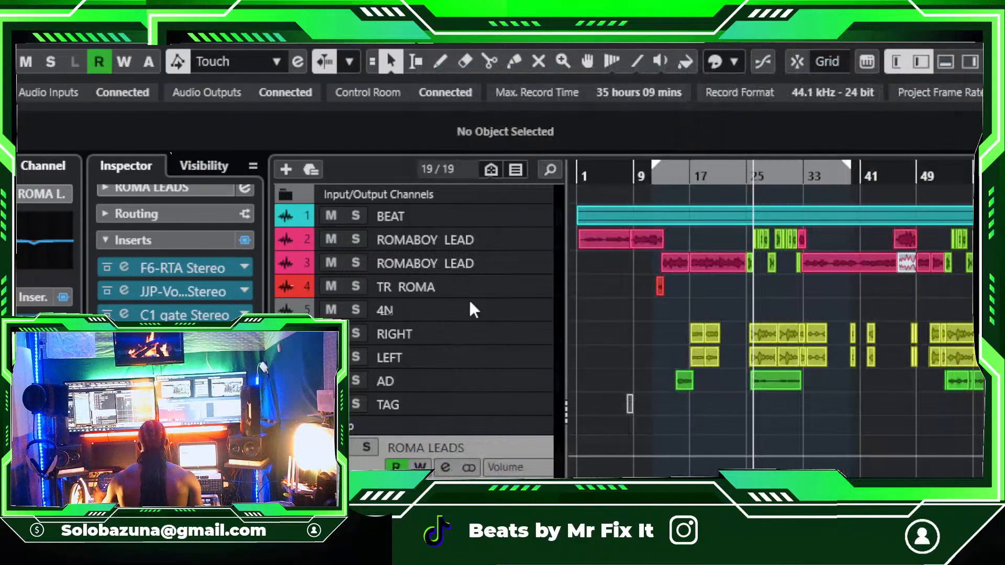
left_click(636, 396)
key("space")
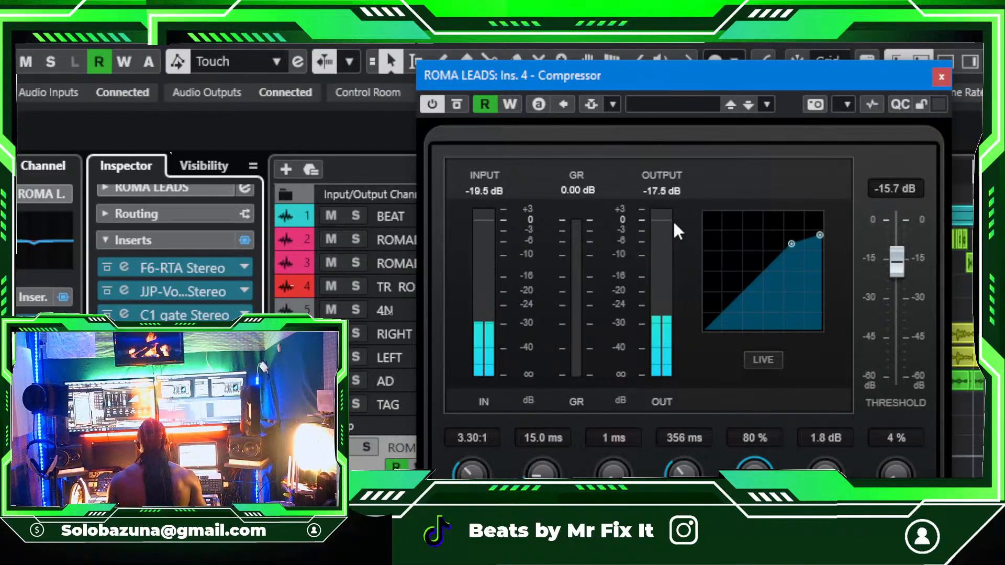
left_click_drag(777, 83, 684, 111)
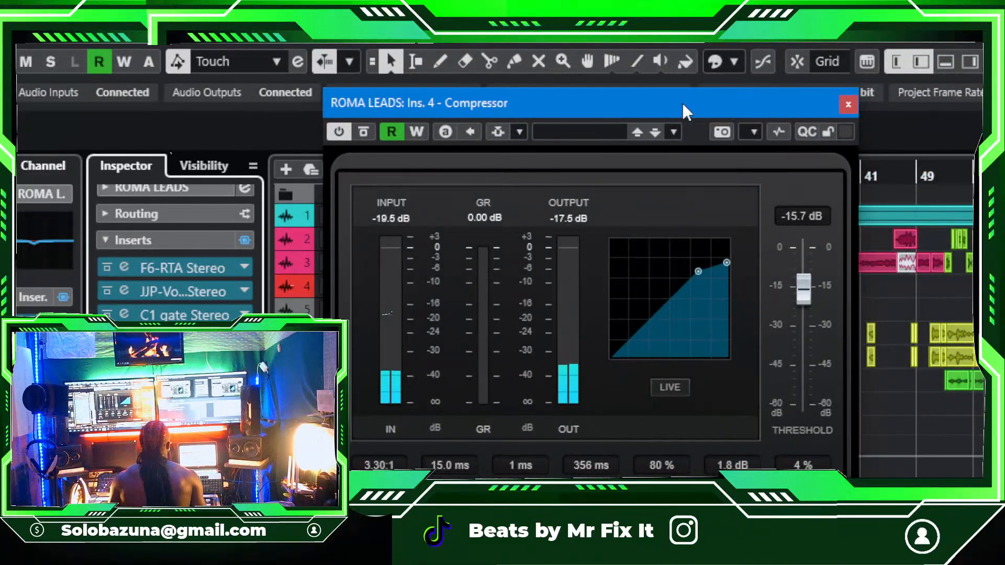
left_click(879, 432)
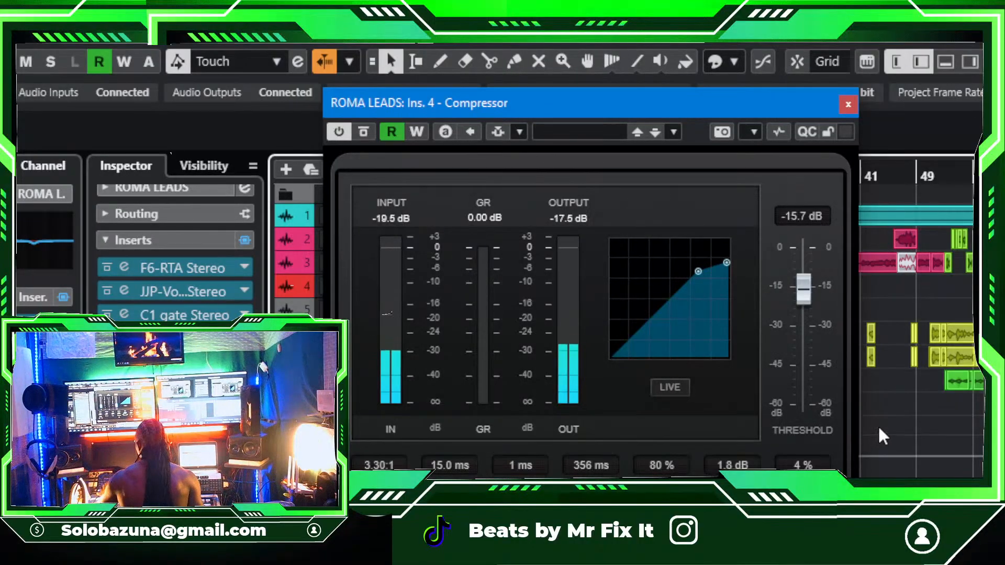
Step: Zoom the arrangement in to individual bars and move the Compressor aside to follow both during playback
key("h")
key("h")
key("h")
key("h")
key("h")
key("h")
key("h")
key("h")
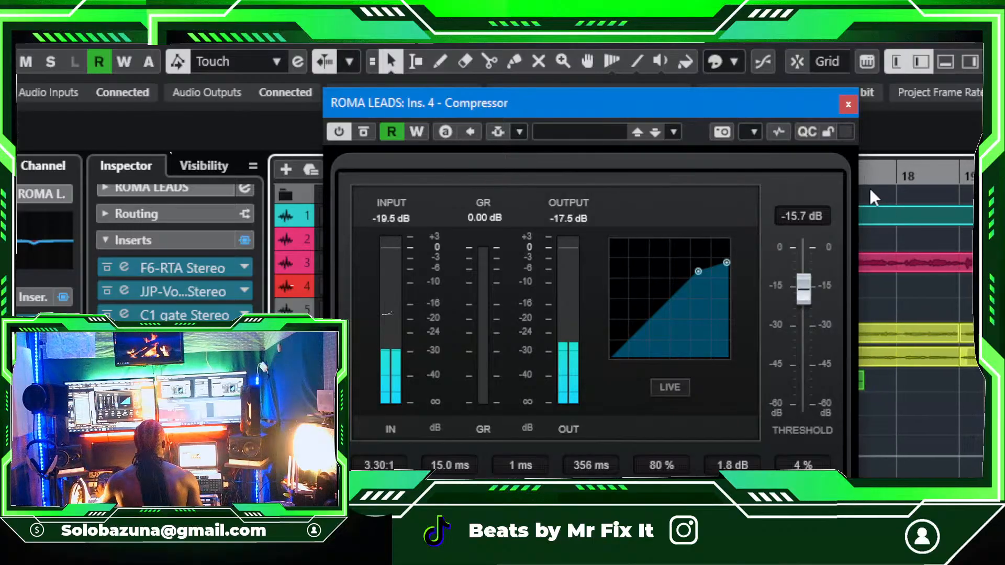
left_click_drag(668, 103, 359, 46)
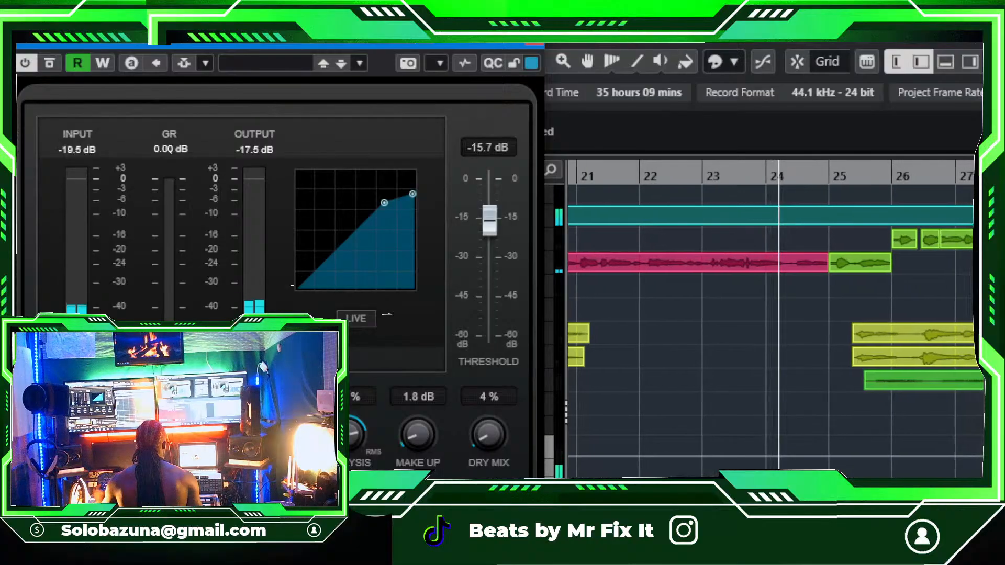
Step: Stop playback near bar 25 and position the Compressor window to review its ratio, attack, release, make-up and threshold settings
left_click(535, 44)
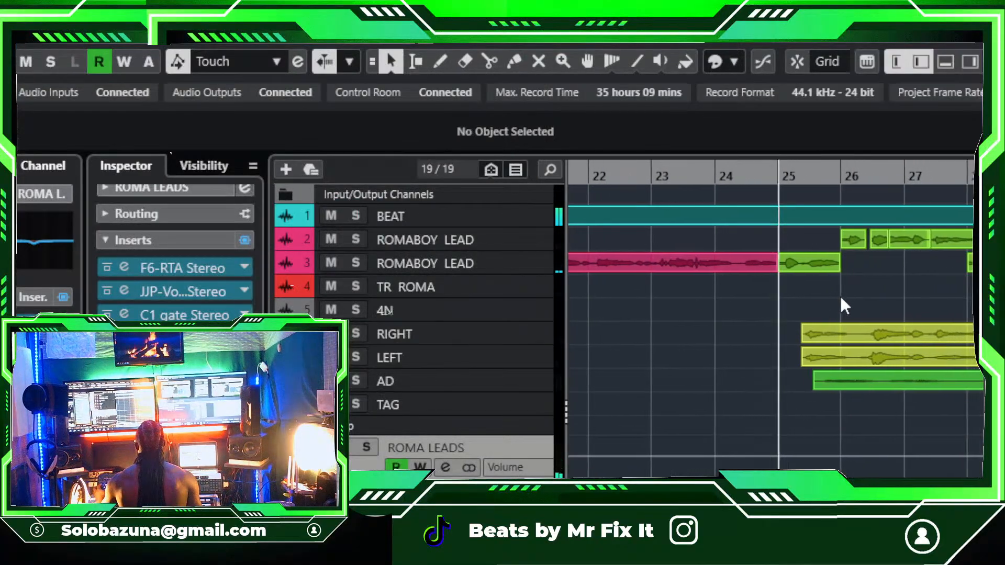
left_click(841, 297)
key("space")
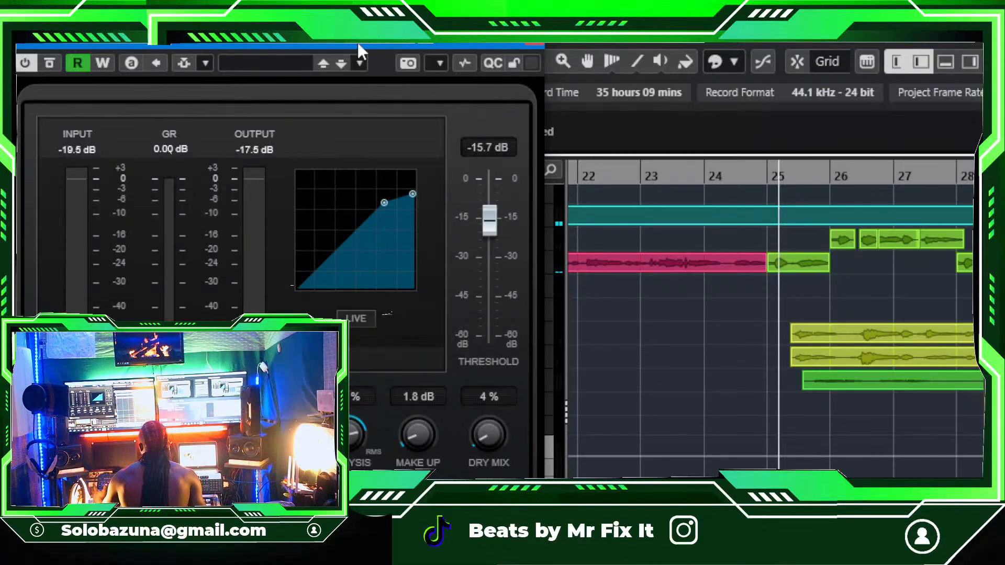
left_click_drag(358, 45, 693, 46)
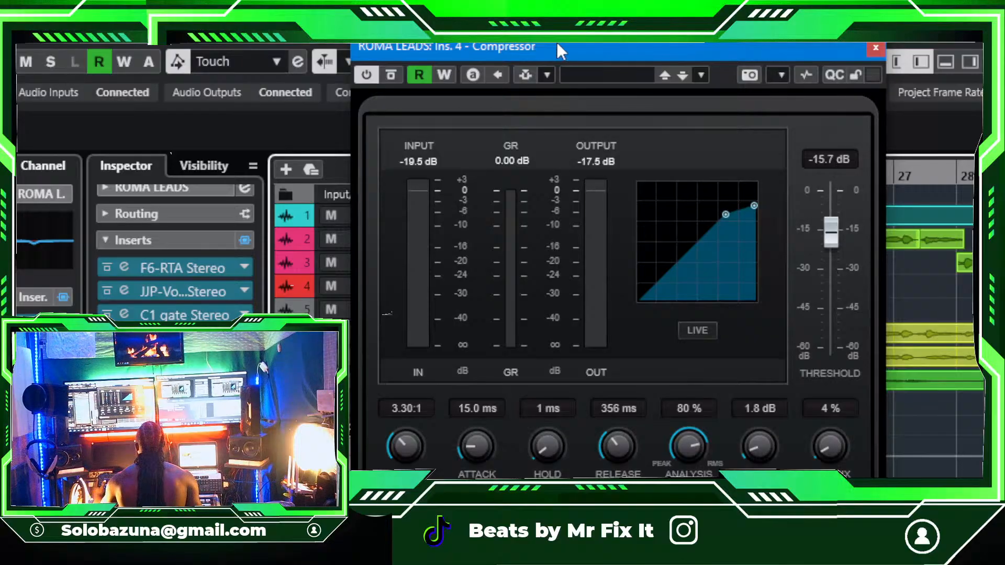
left_click_drag(557, 42, 685, 48)
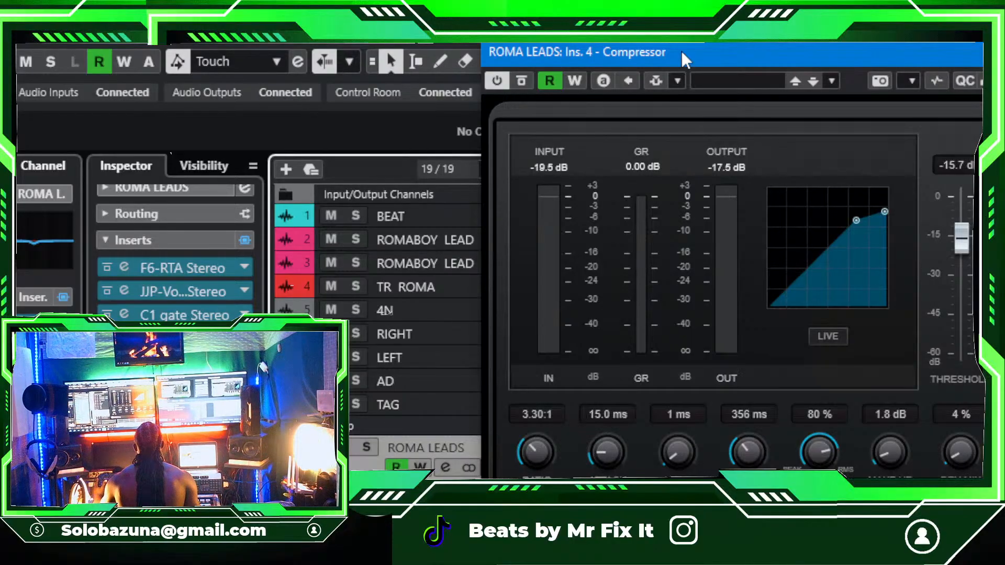
left_click_drag(682, 53, 597, 43)
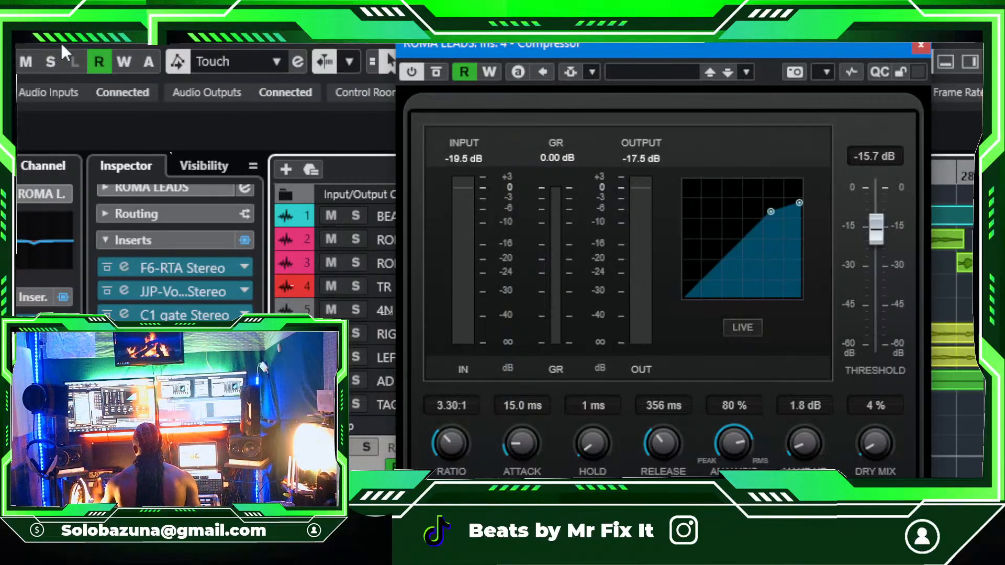
Step: Save the project and close the ROMA LEADS Compressor, resuming playback from around bar 25
left_click(37, 43)
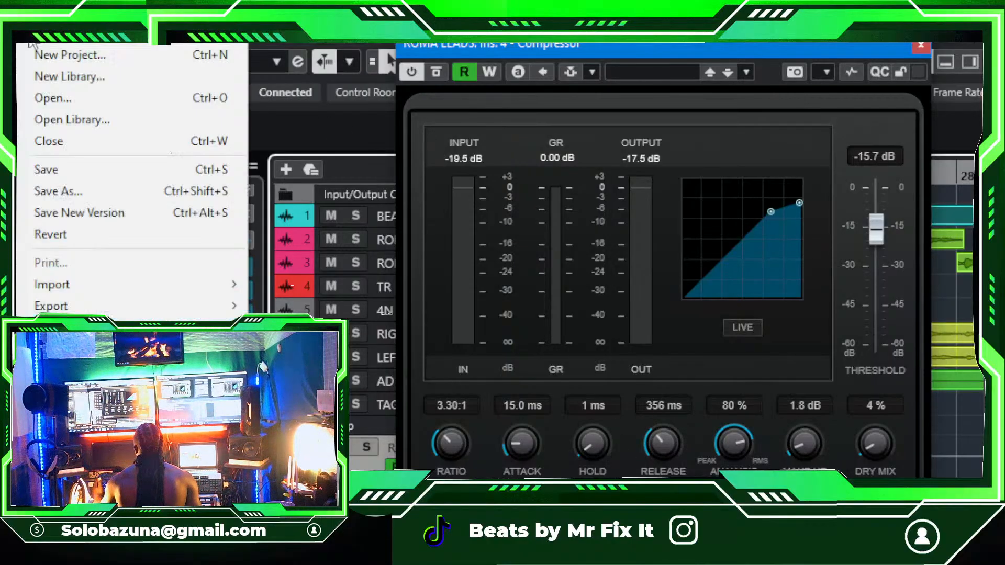
left_click(70, 165)
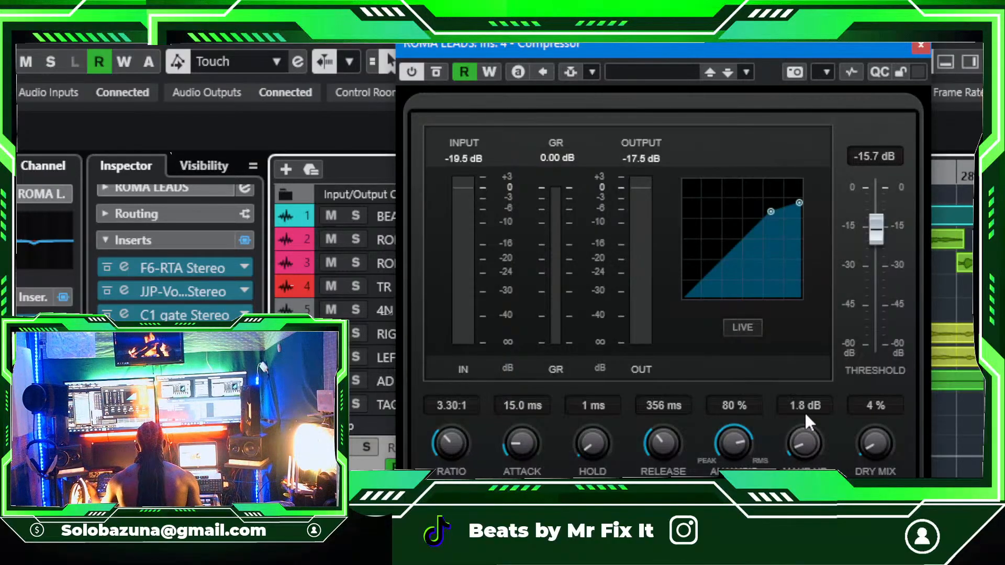
left_click(921, 46)
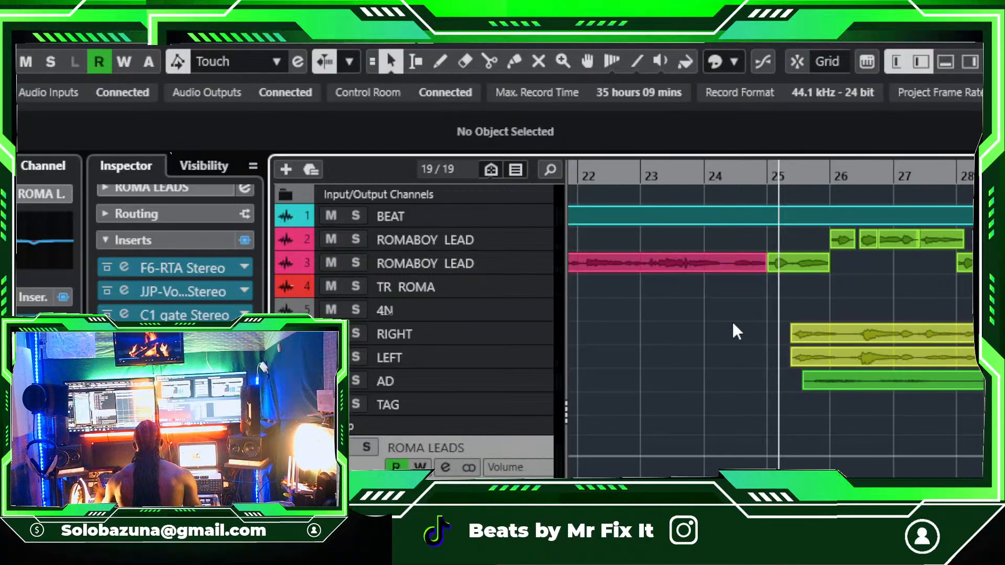
key("space")
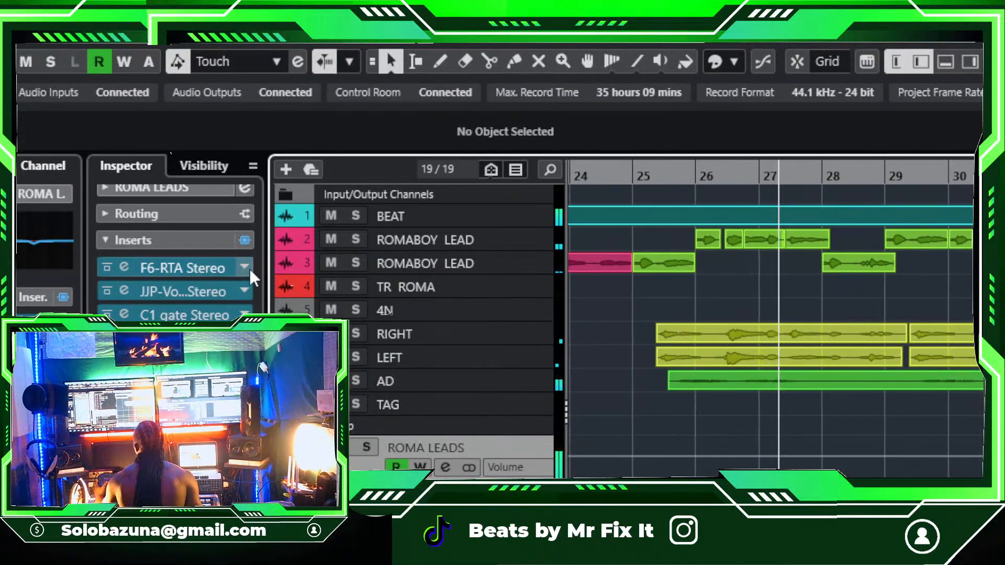
Step: Open the ROMA LEADS channel settings and place the window so its insert list sits beside the arrangement
left_click(445, 467)
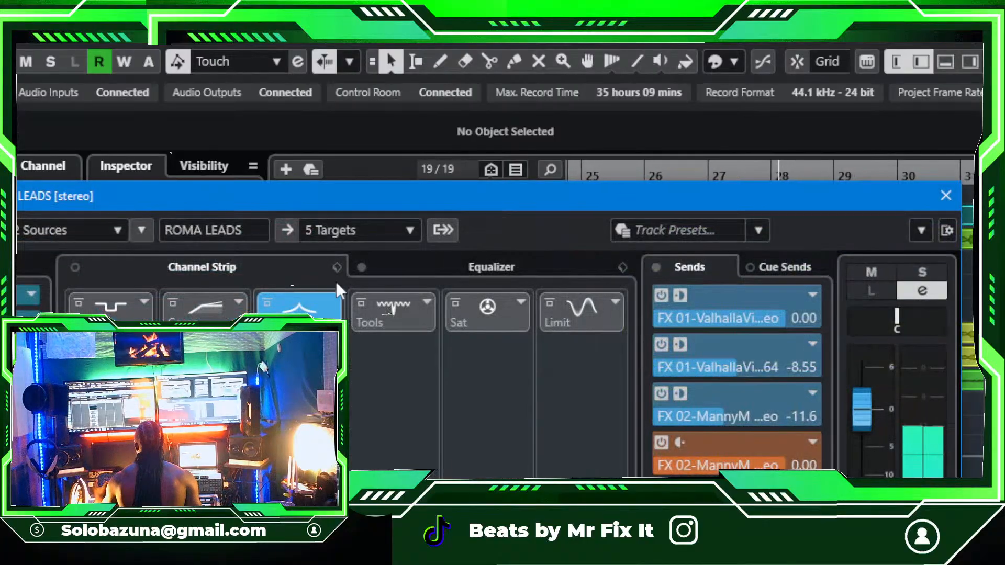
left_click_drag(302, 197, 807, 227)
left_click_drag(627, 230, 957, 173)
left_click_drag(840, 173, 859, 109)
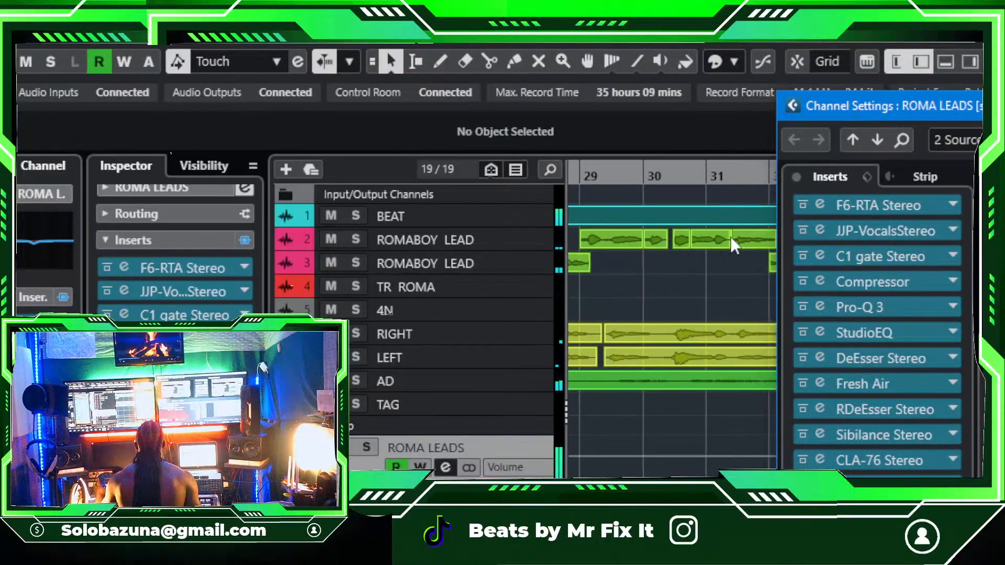
Step: Return to the arrangement, show a wider range of bars and stop playback
left_click(702, 292)
key("g")
key("g")
key("g")
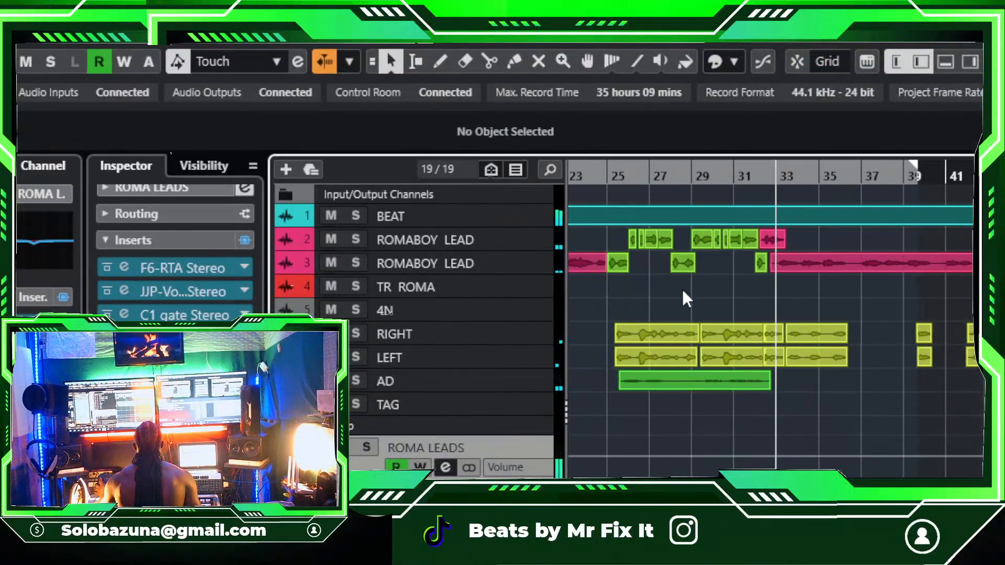
key("space")
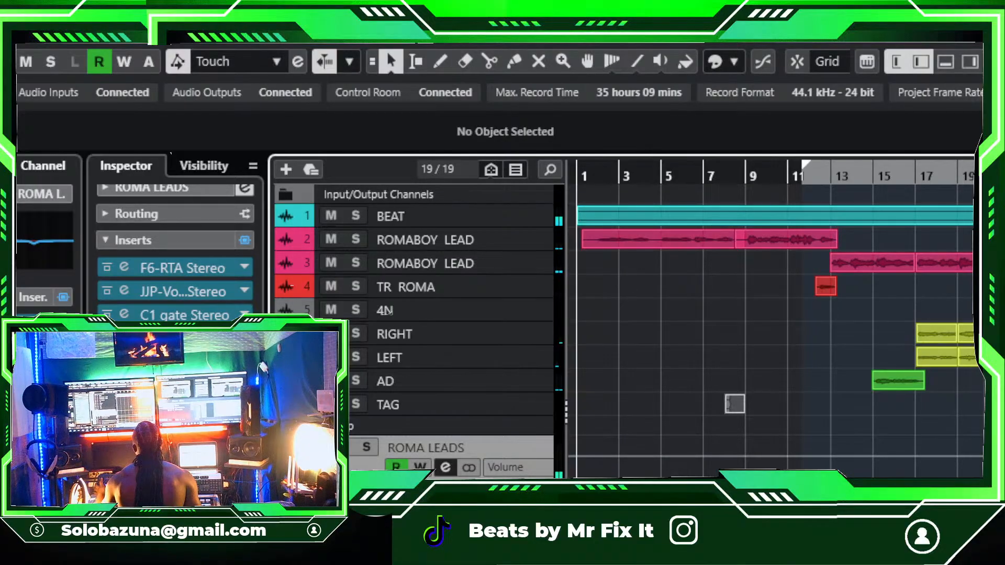
Step: Open the Pro-Q 3 insert of ROMA LEADS and inspect its 382.58 Hz band
left_click(447, 468)
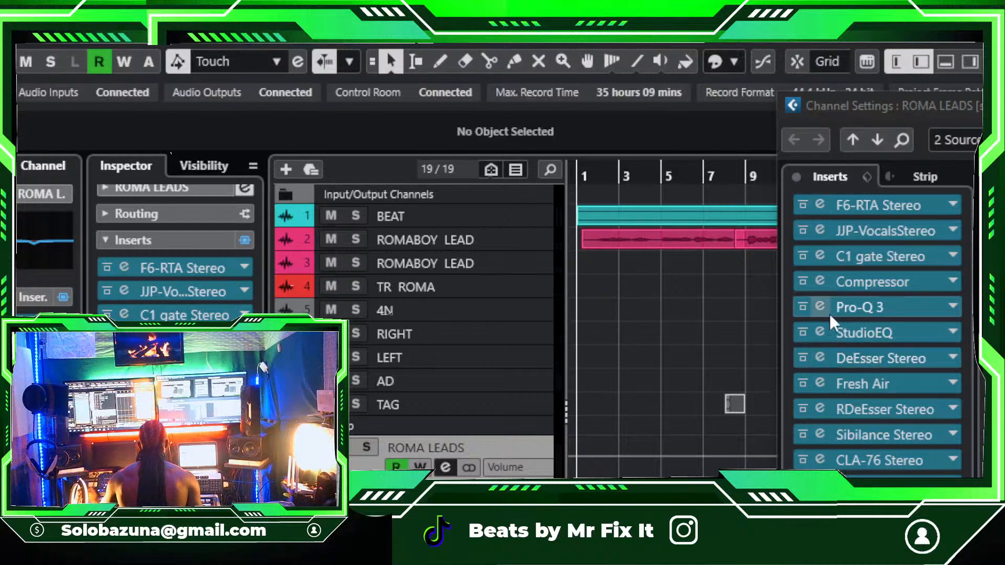
left_click(863, 307)
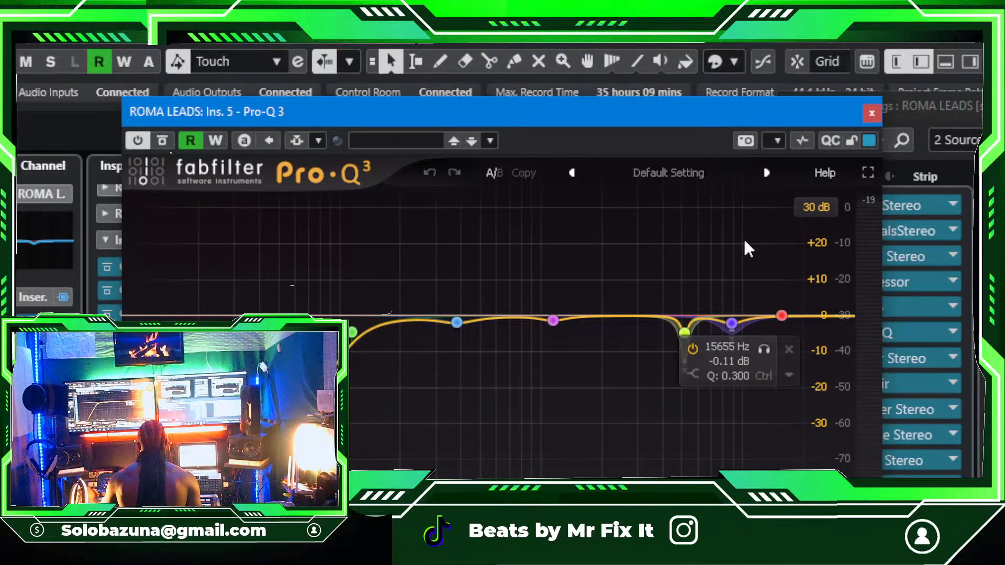
left_click_drag(632, 120, 764, 98)
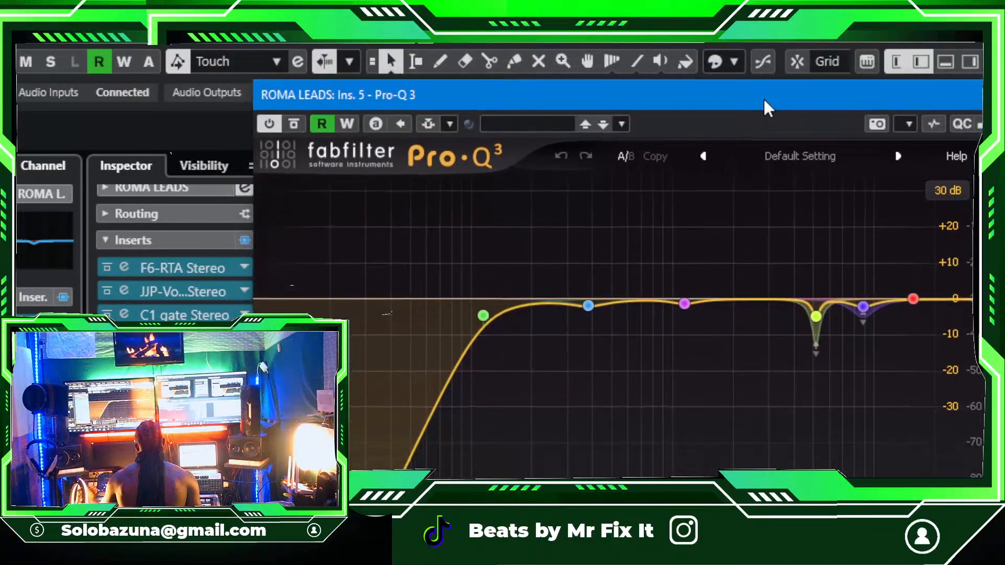
left_click(588, 305)
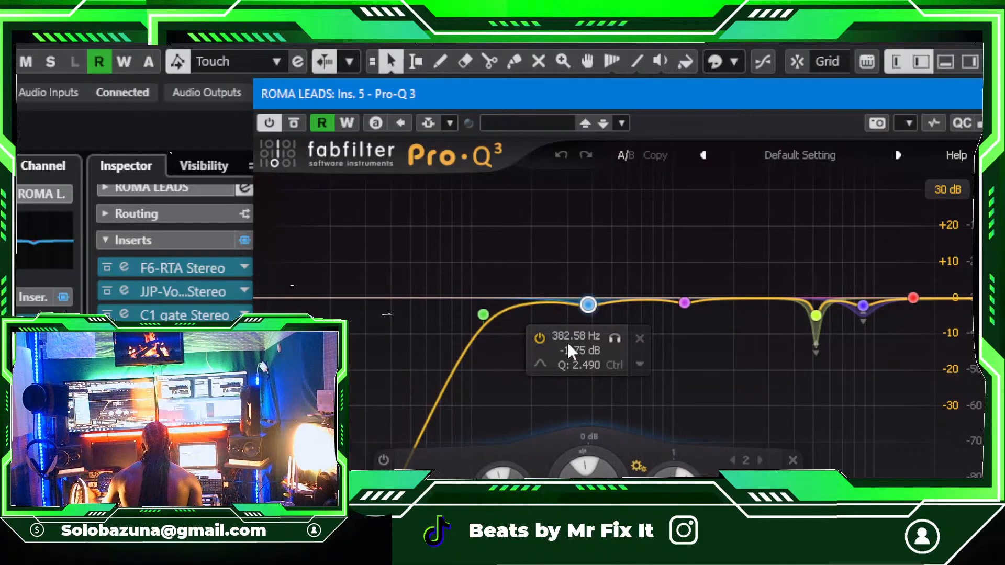
left_click(607, 341)
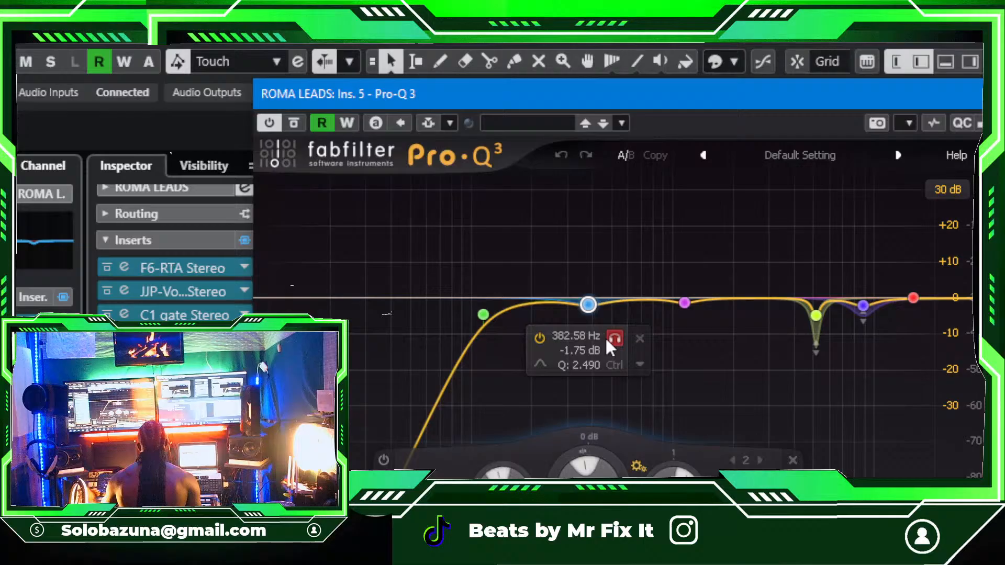
Step: Move Pro-Q 3's 1148.1 Hz band to about 1110 Hz and -5.24 dB, bypass it and start playback
left_click(685, 303)
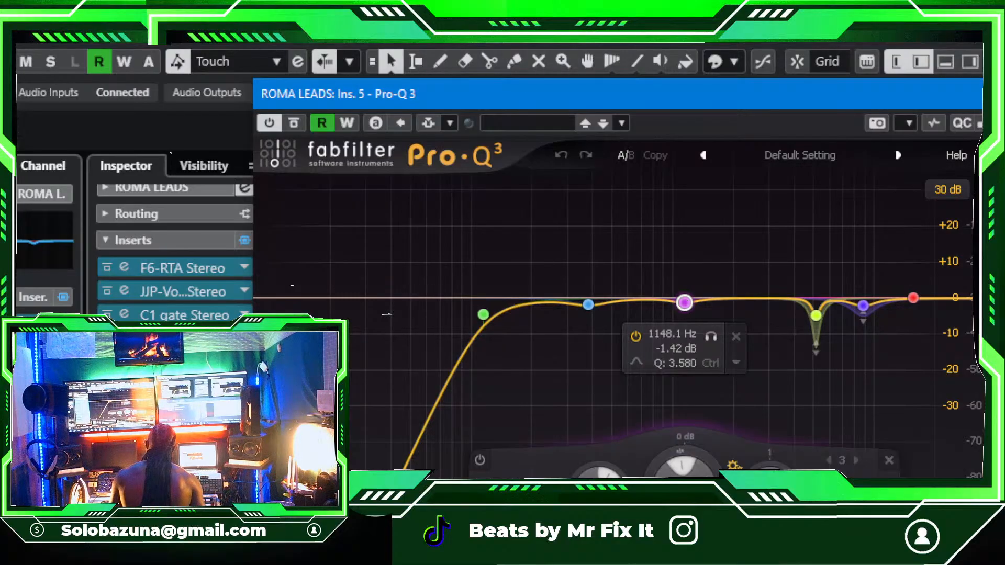
mouse_move(683, 308)
left_mouse_down()
mouse_move(688, 335)
mouse_move(682, 251)
mouse_move(681, 343)
mouse_move(684, 297)
mouse_move(679, 309)
mouse_move(690, 312)
mouse_move(678, 318)
left_mouse_up()
right_click(678, 318)
left_click(714, 332)
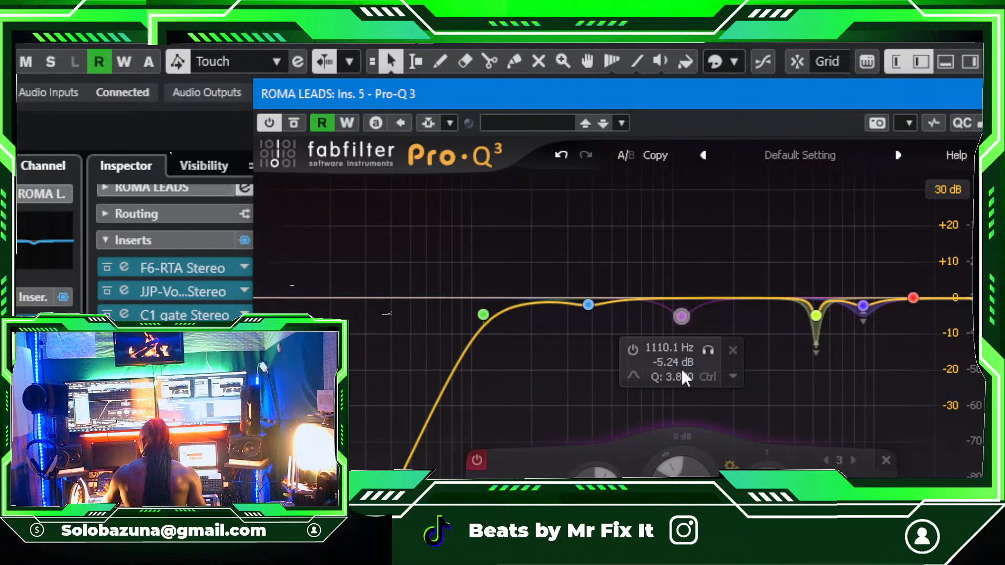
key("h")
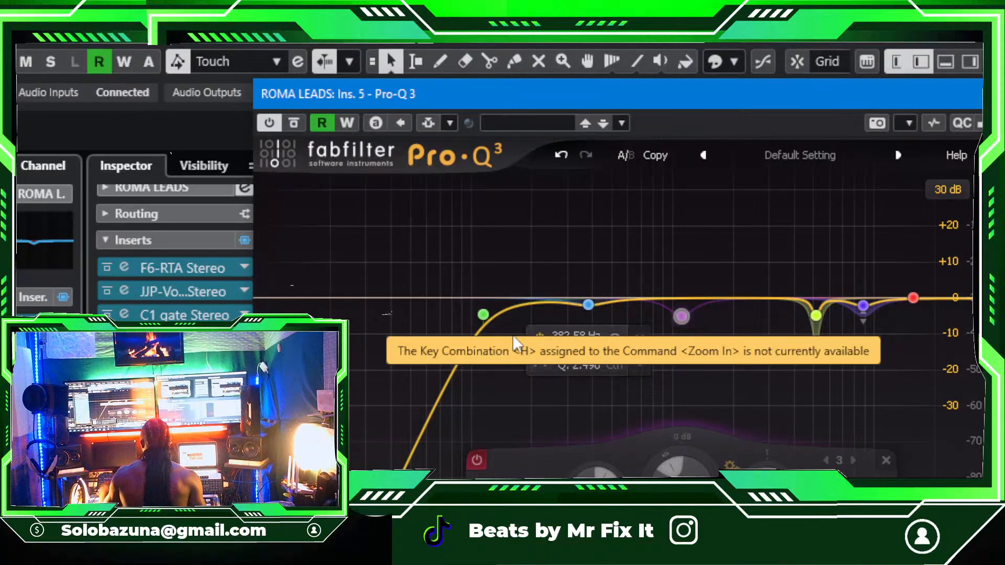
key("space")
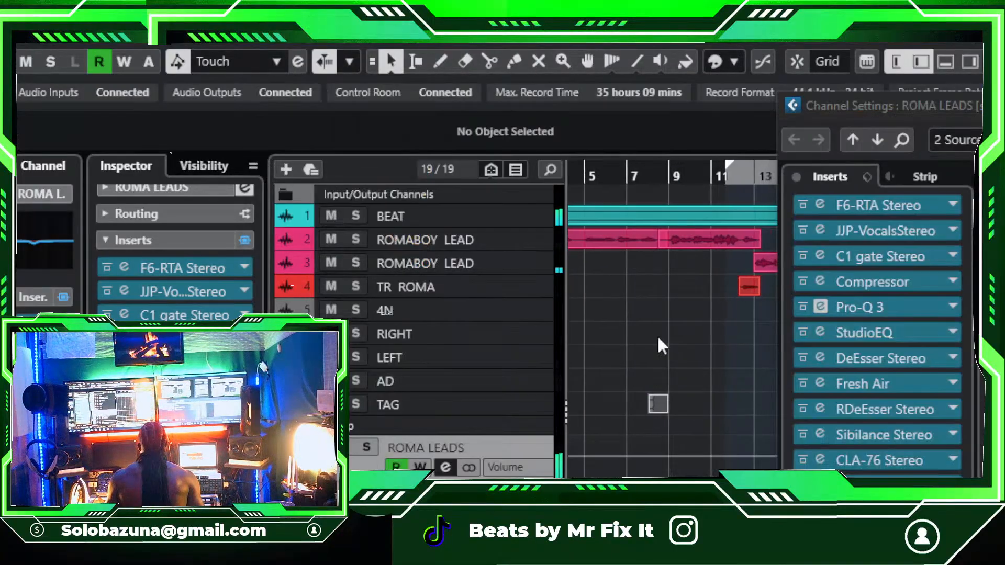
Step: Re-enable the bypassed Pro-Q 3 band near 1110 Hz and make its cut slightly shallower during playback
left_click(659, 336)
mouse_move(681, 319)
left_mouse_down()
mouse_move(683, 326)
mouse_move(683, 242)
mouse_move(686, 328)
mouse_move(681, 317)
left_mouse_up()
right_click(683, 327)
left_click(691, 341)
left_click_drag(686, 475, 687, 469)
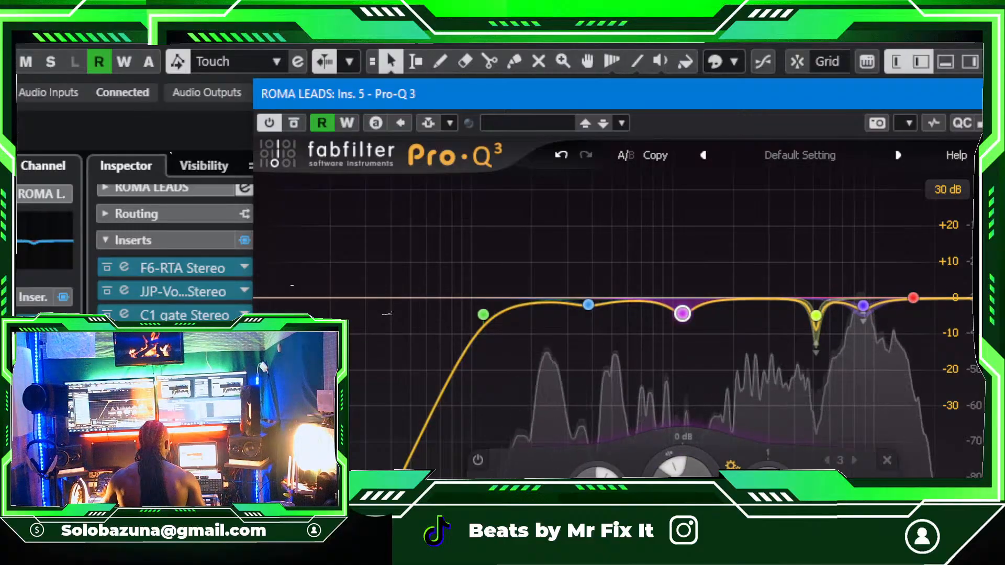
Step: Bring the Pro-Q 3 window back over the arrangement and review its 5158.7 Hz and 382.58 Hz bands
key("space")
key("ctrl+w")
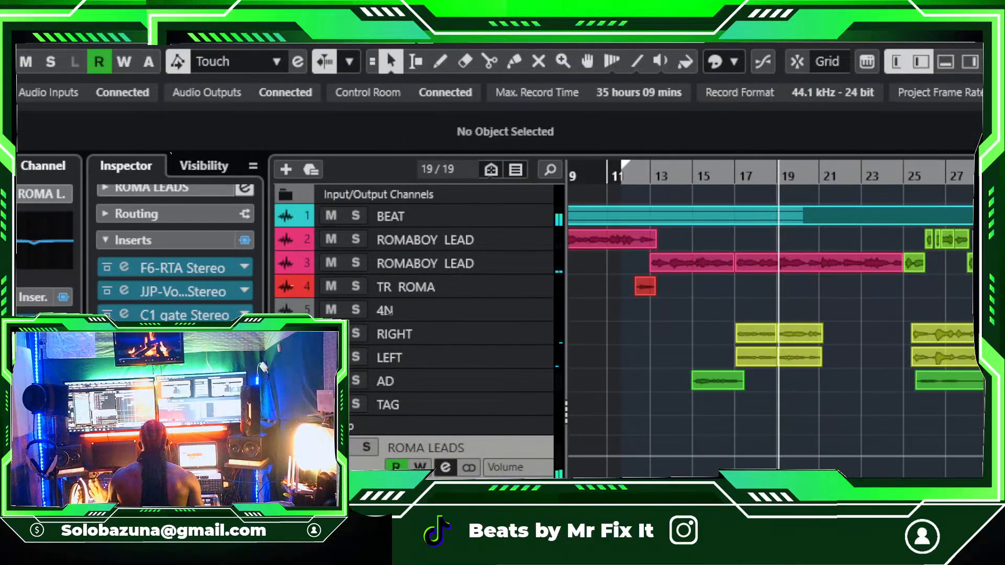
key("alt+Tab")
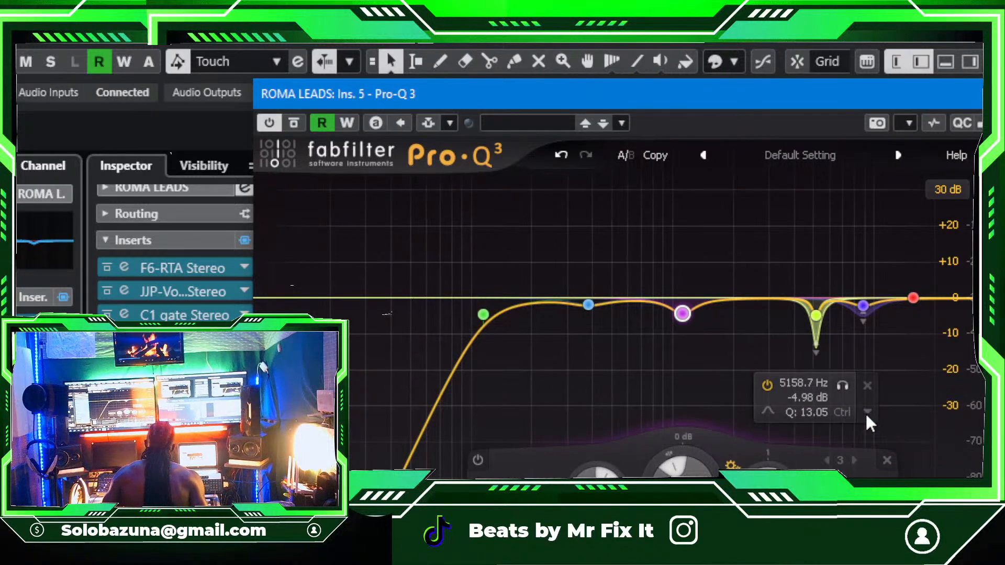
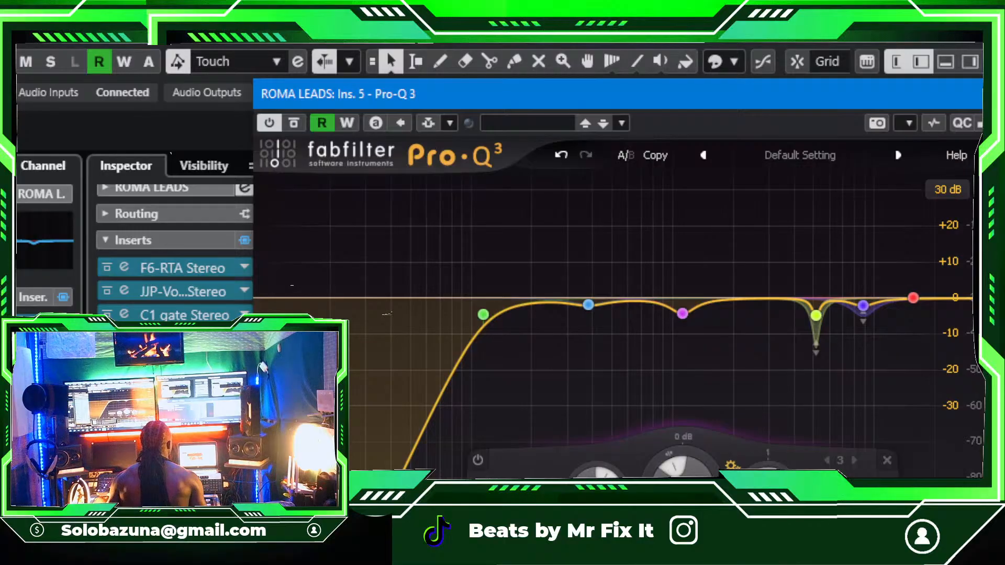
left_click(124, 363)
left_click(124, 362)
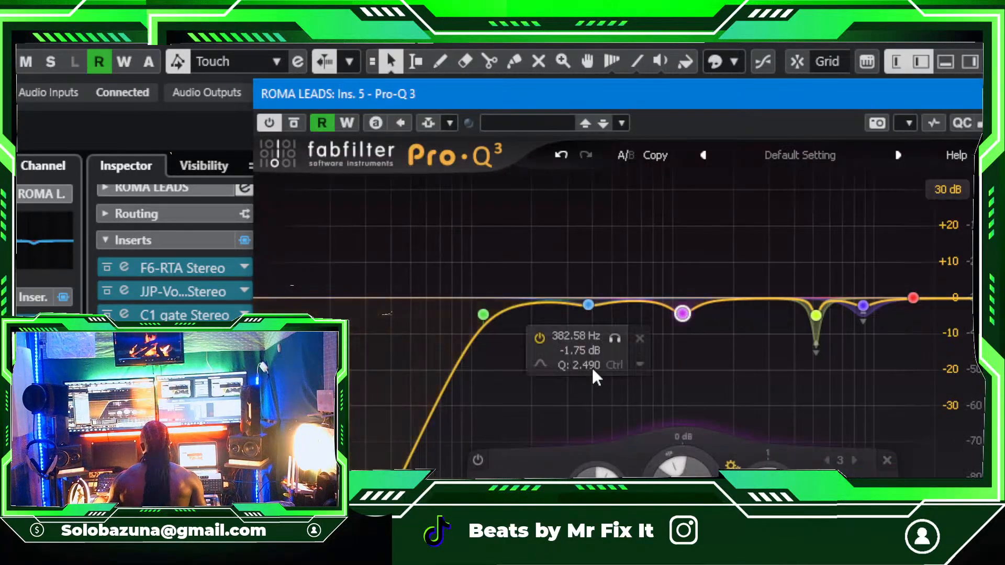
Step: Start playback, watch the Pro-Q 3 spectrum beside the arrangement and close the plug-in window
key("space")
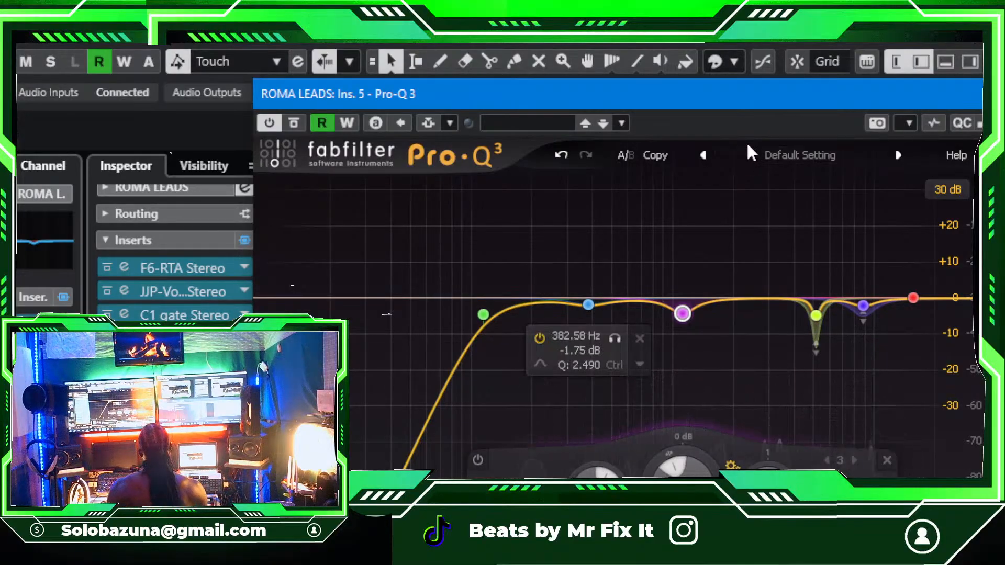
left_click_drag(768, 93, 617, 173)
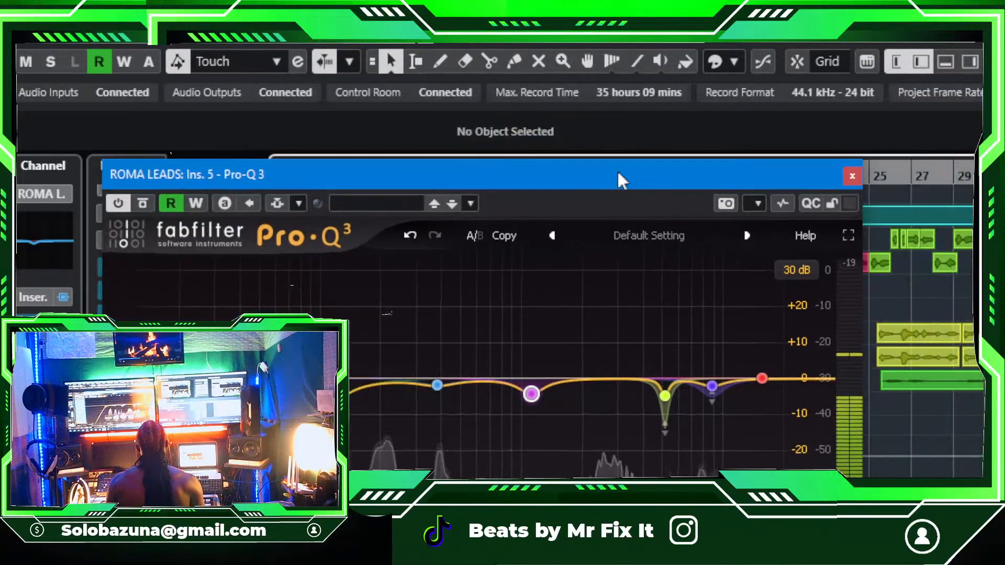
left_click(850, 174)
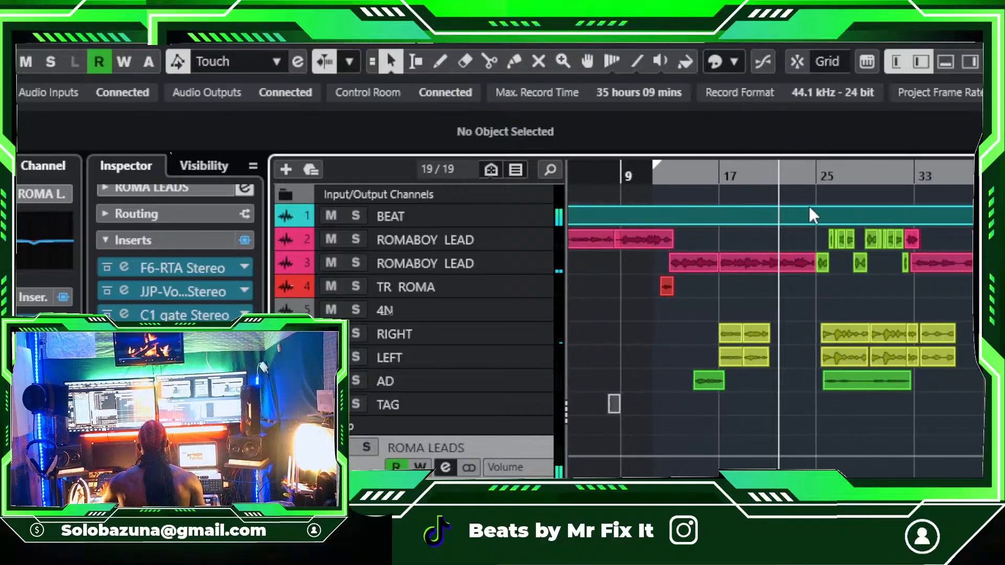
Step: Zoom the arrangement out and turn on cycle playback for the range from about bar 12 to bar 39
key("g")
key("g")
left_click(751, 166)
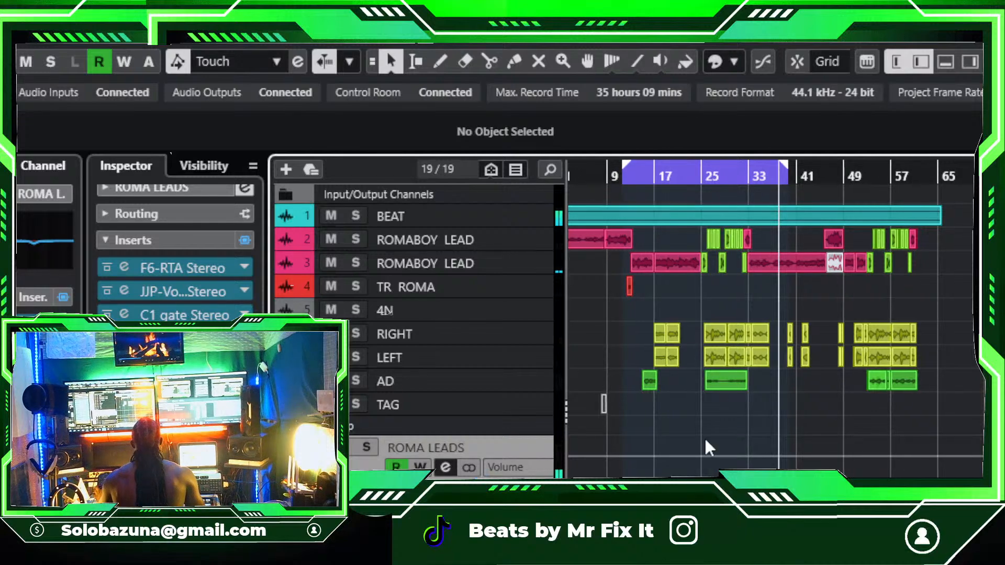
Step: Restart playback from the start of the cycle range and zoom in on the bars around bar 13
key("space")
key("g")
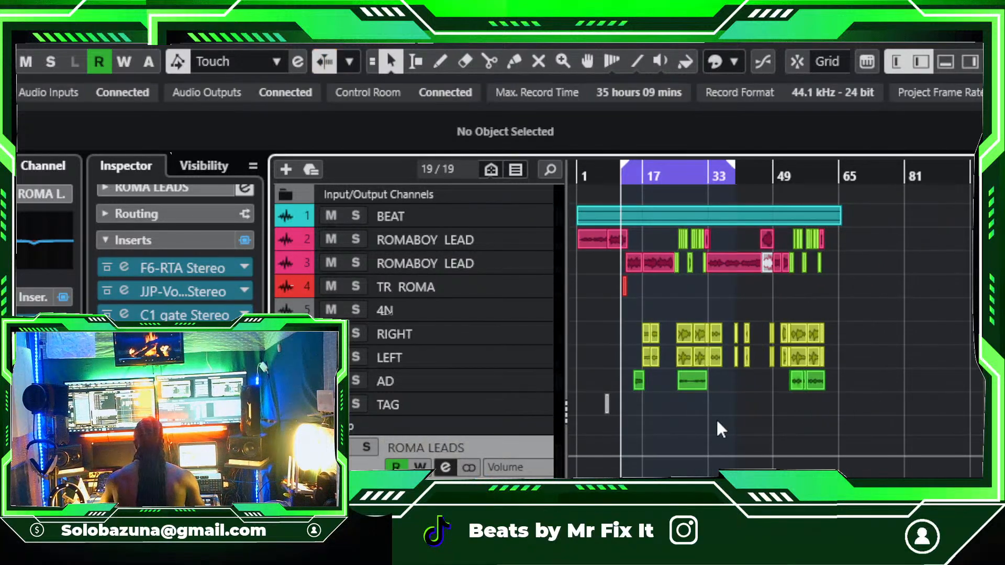
key("space")
key("h")
key("h")
key("h")
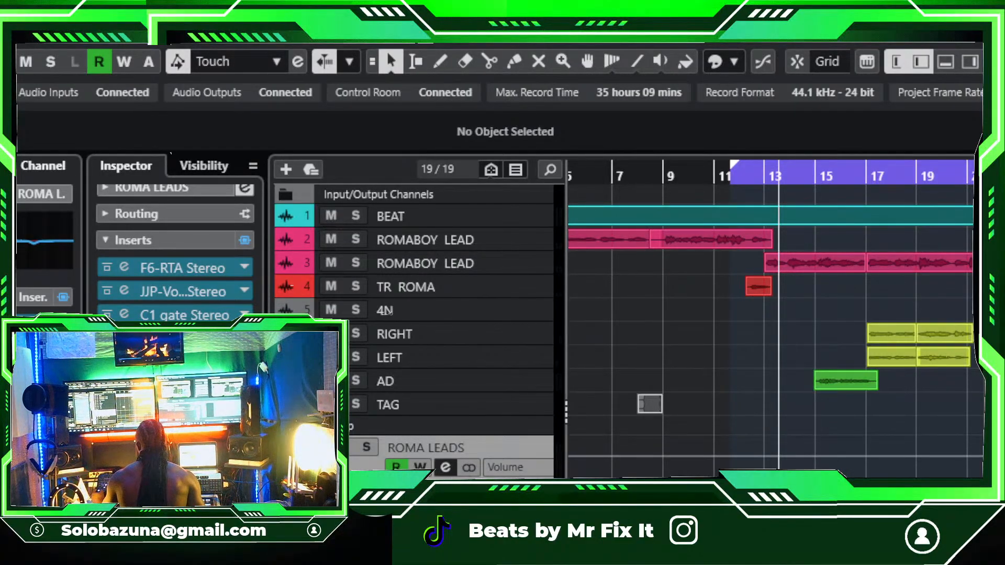
Step: Open the ROMA LEADS channel settings again to access its insert list
left_click(451, 468)
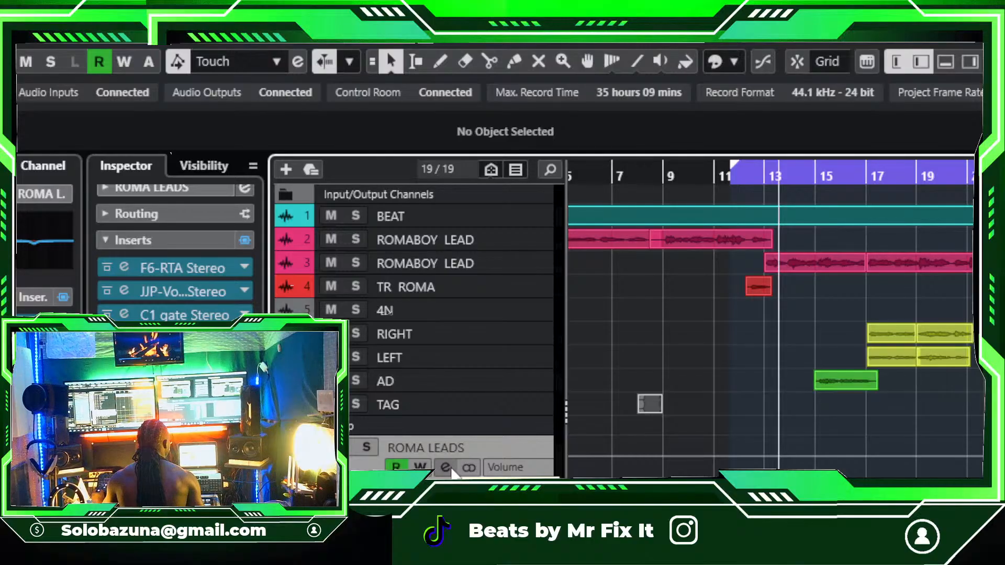
left_click(445, 467)
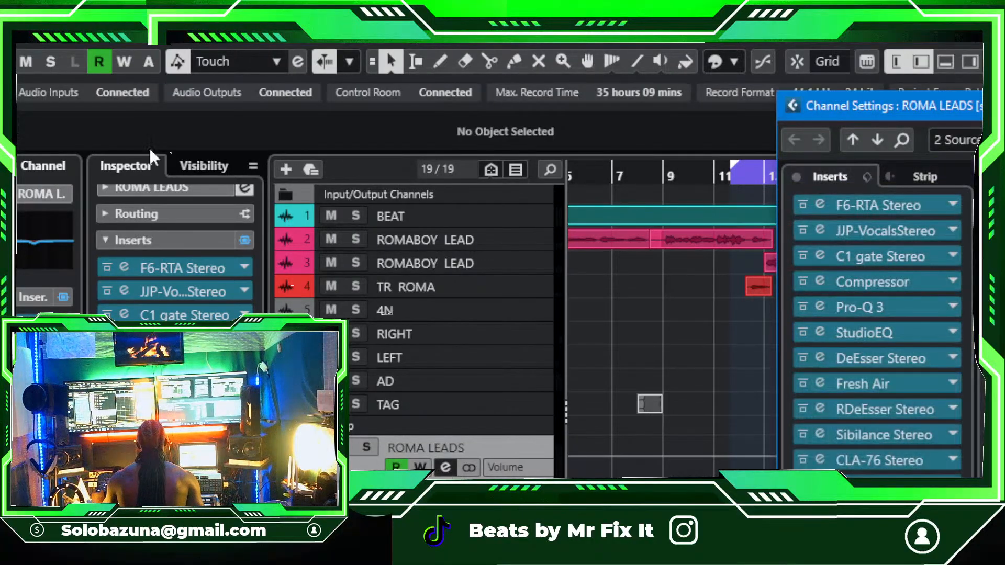
Step: Open the StudioEQ insert on ROMA LEADS, examine its EQ curve during playback, and close the plug-in
left_click(890, 338)
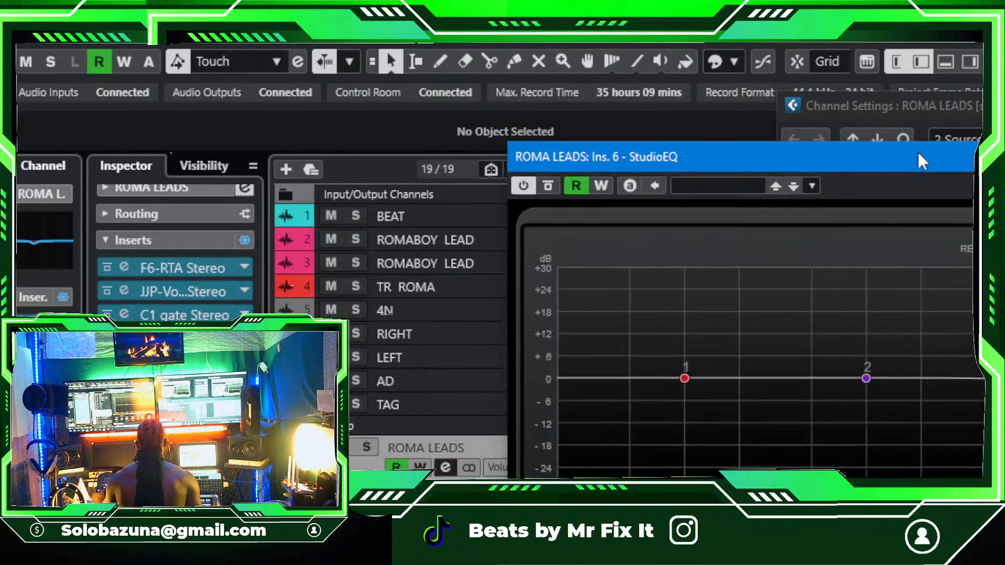
left_click_drag(918, 152, 738, 80)
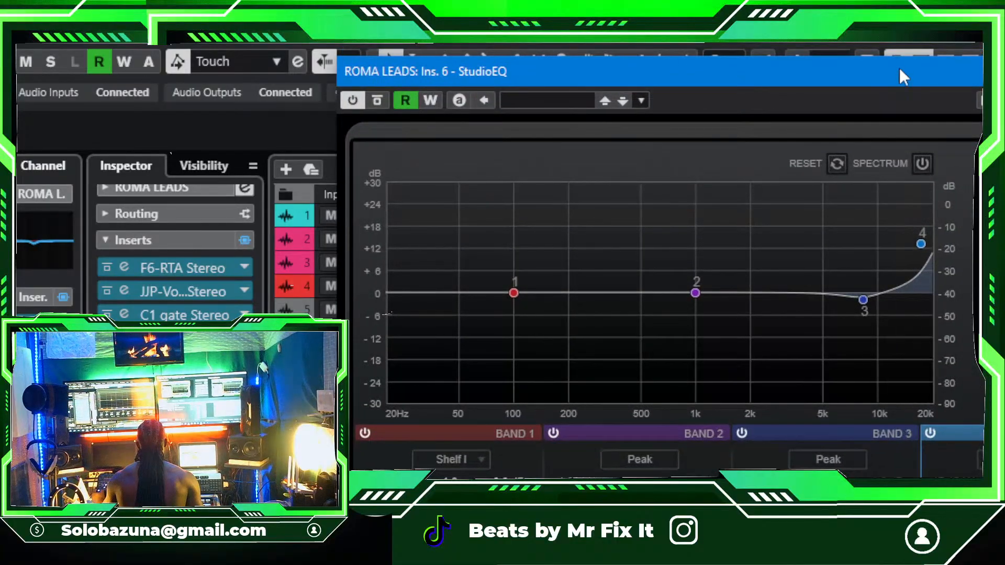
left_click_drag(899, 69, 800, 98)
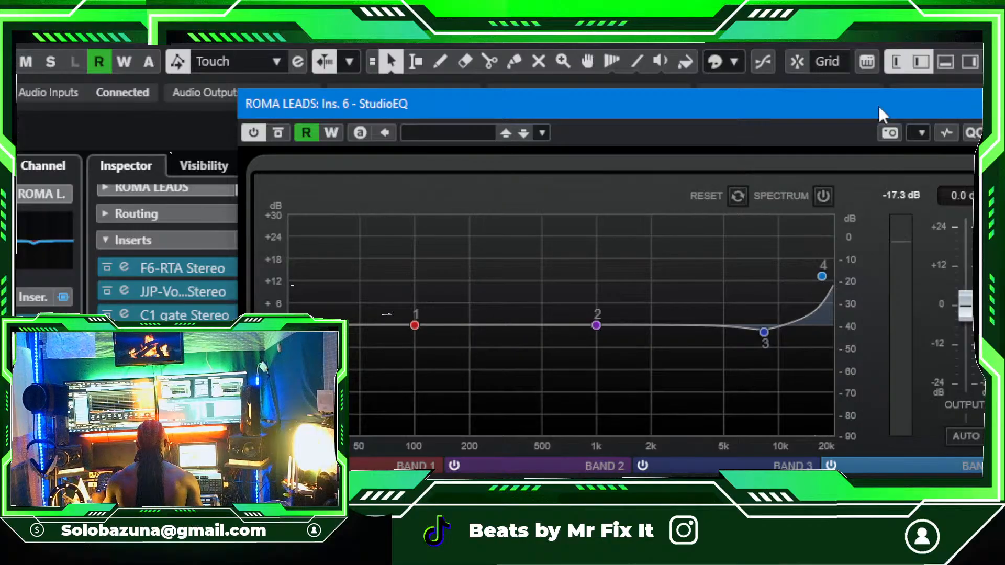
left_click_drag(878, 106, 745, 128)
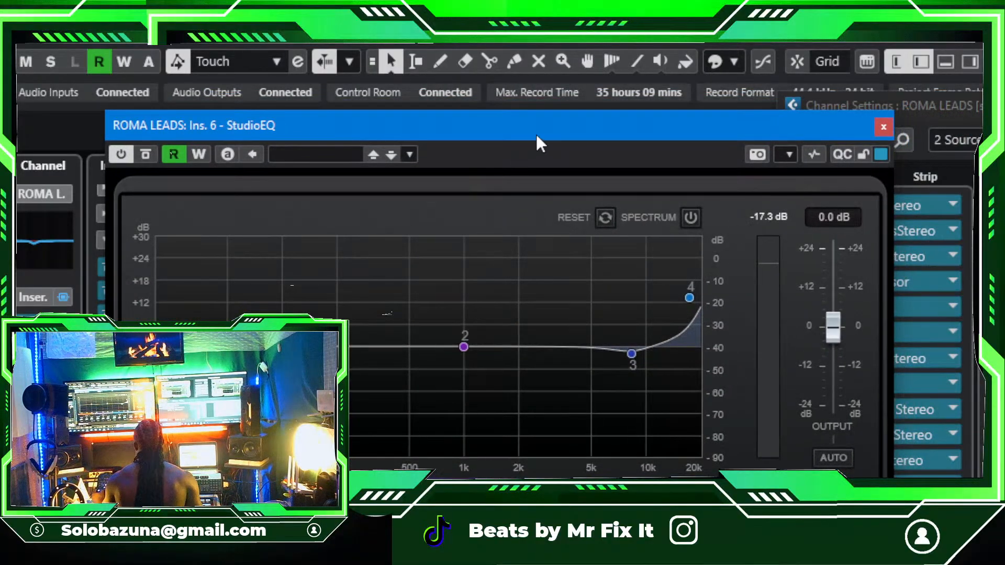
left_click_drag(536, 134, 670, 133)
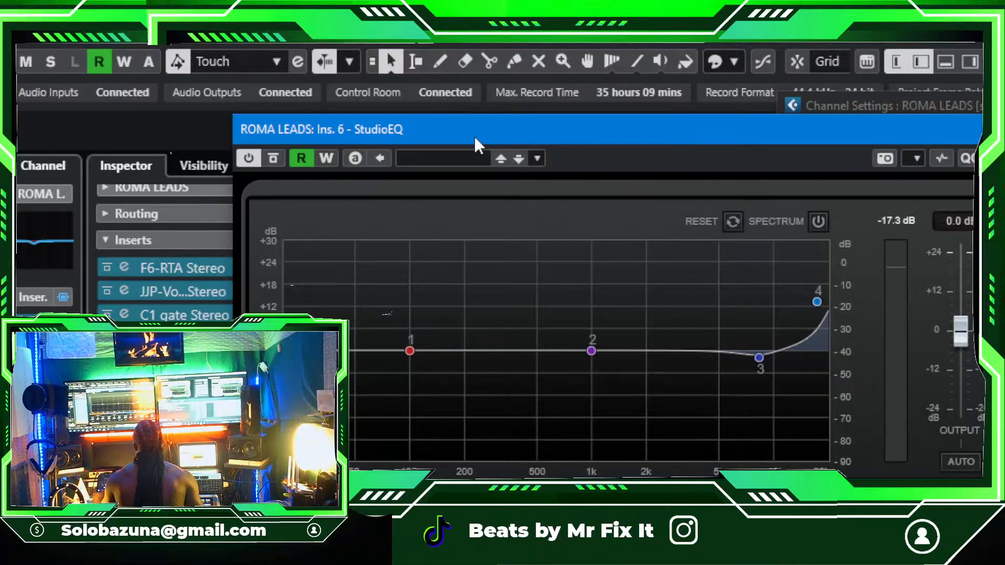
left_click(980, 106)
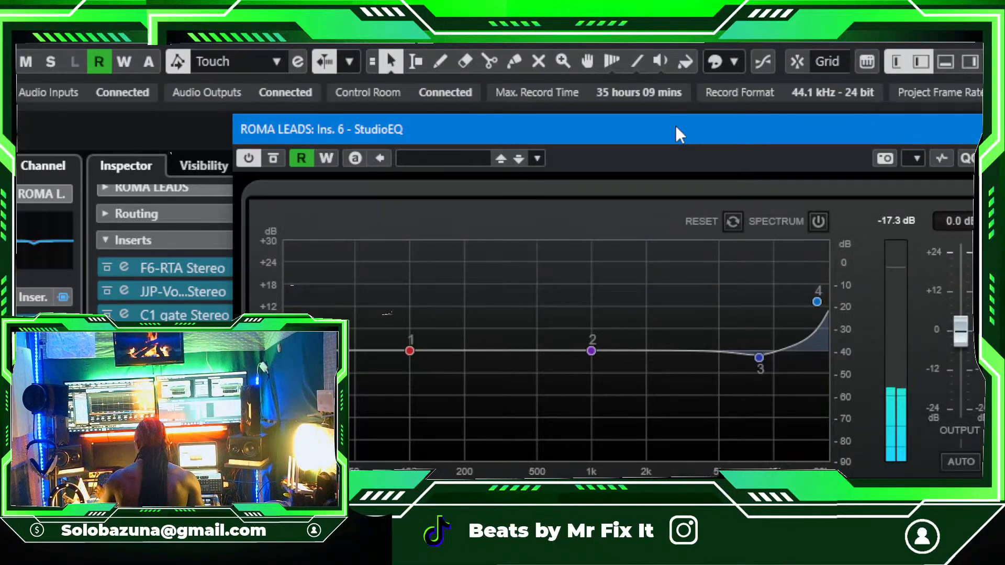
left_click_drag(707, 131, 702, 91)
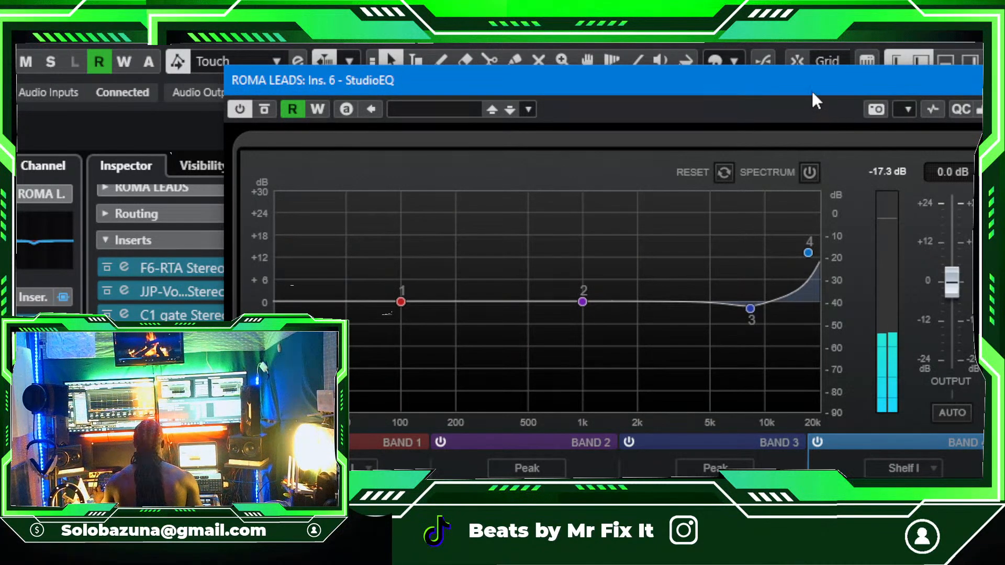
left_click_drag(868, 83, 825, 111)
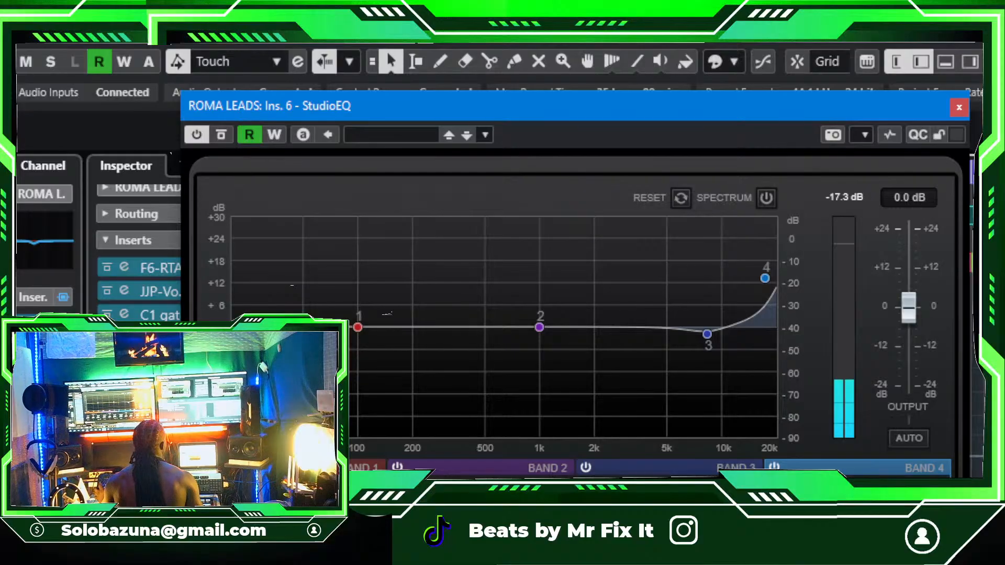
left_click(959, 107)
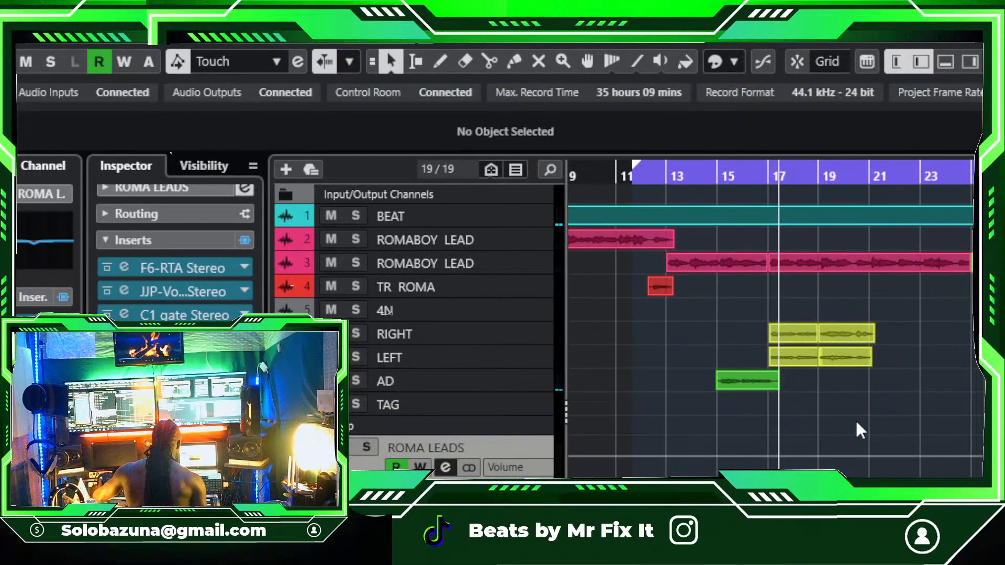
Step: Compare the ROMA LEADS sound with StudioEQ bypassed and active, leave it active, and close the plug-in
key("alt+Tab")
left_click_drag(451, 109, 539, 107)
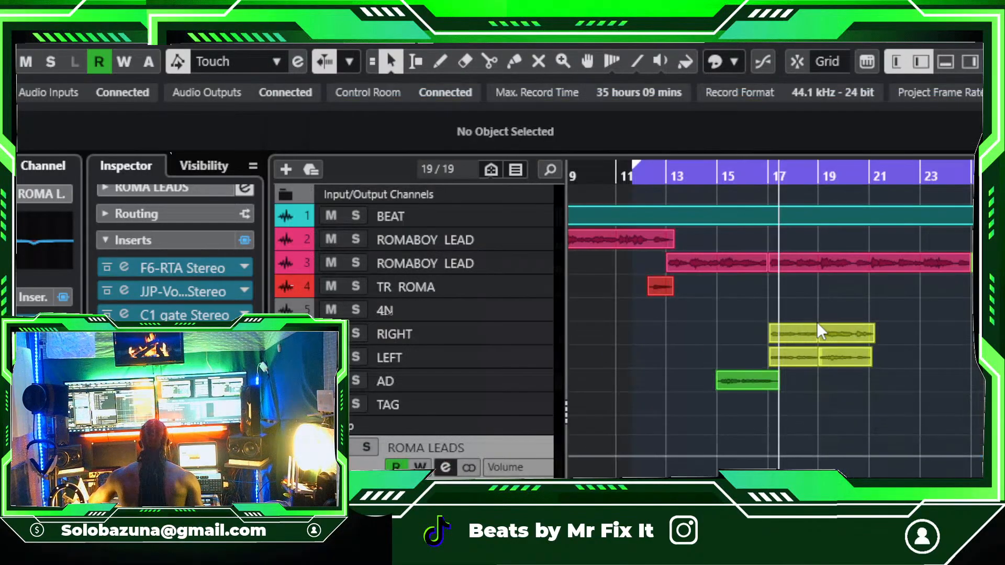
left_click(822, 395)
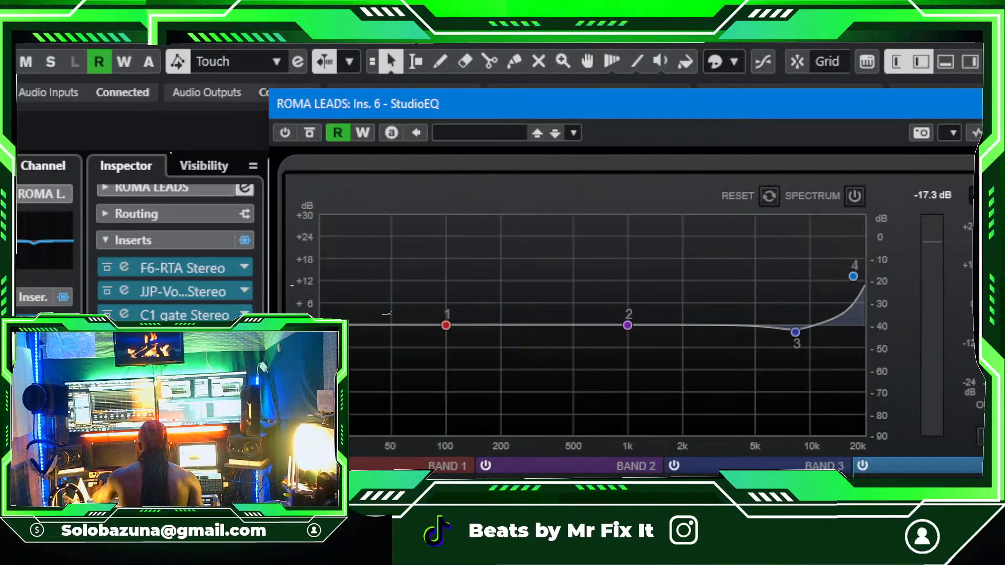
left_click(285, 134)
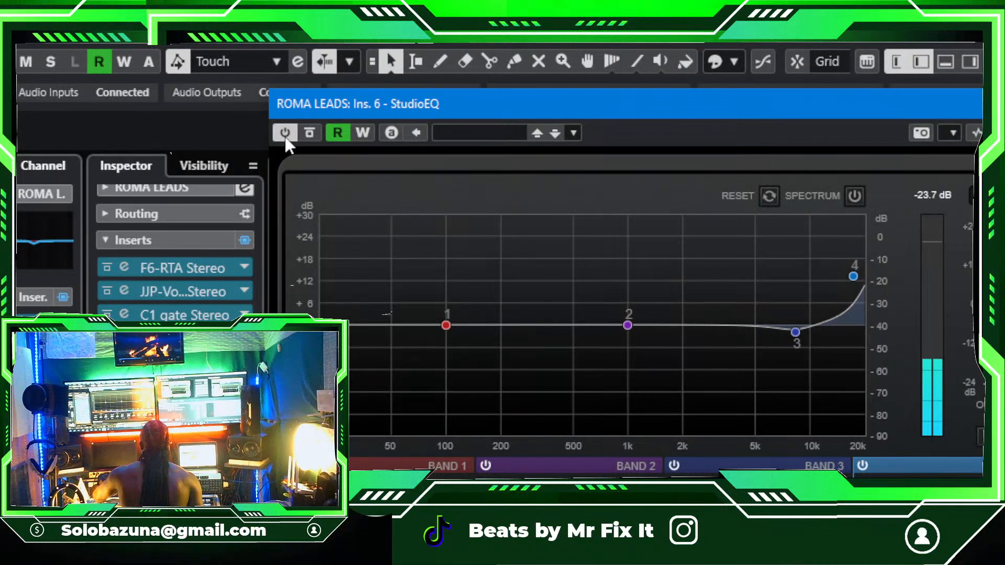
left_click(285, 133)
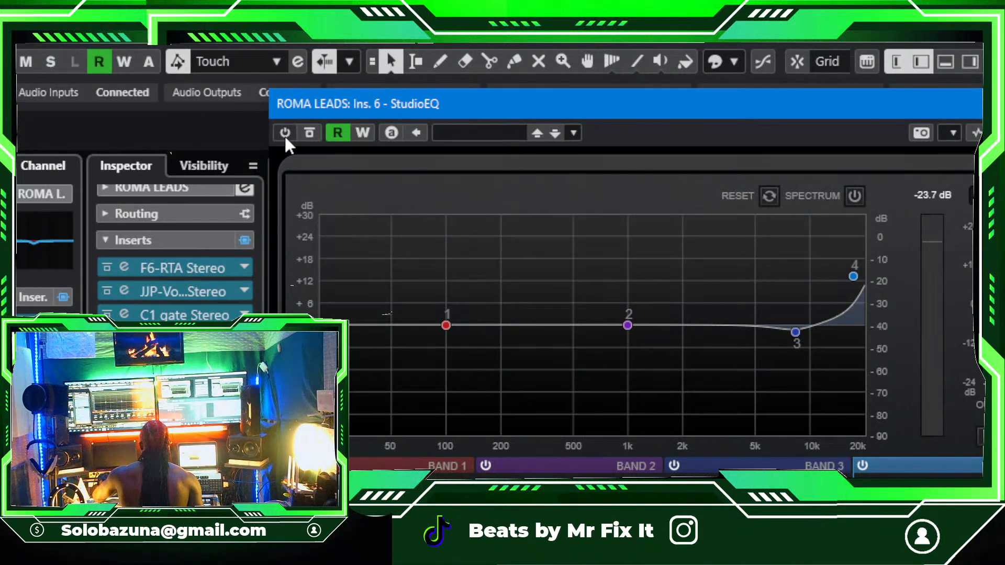
left_click(284, 134)
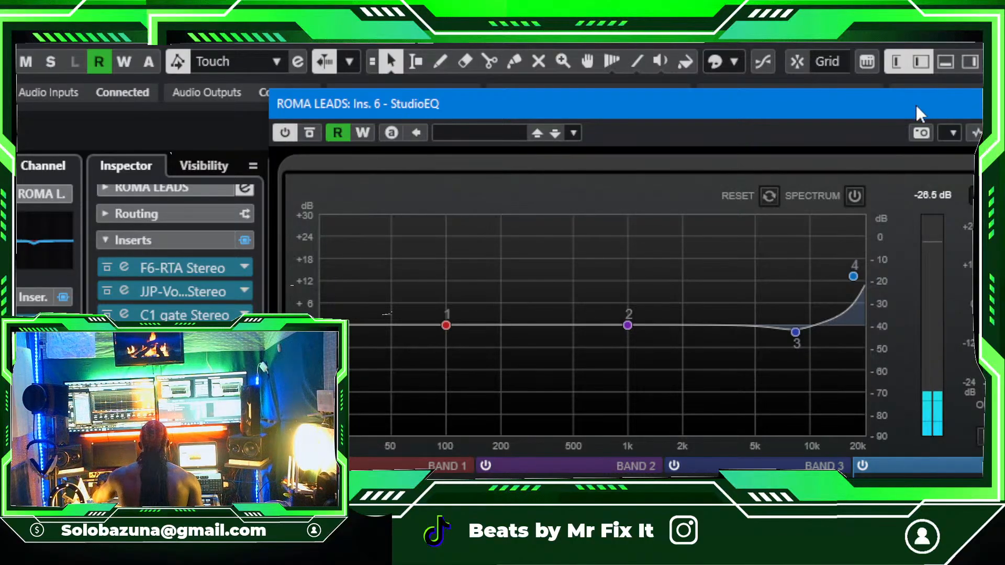
left_click_drag(916, 105, 677, 103)
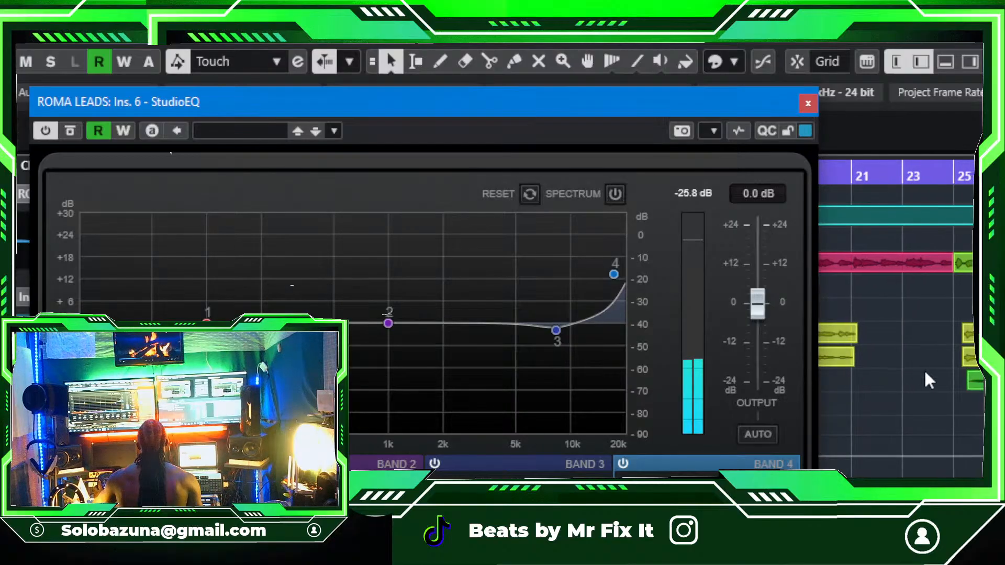
left_click(813, 103)
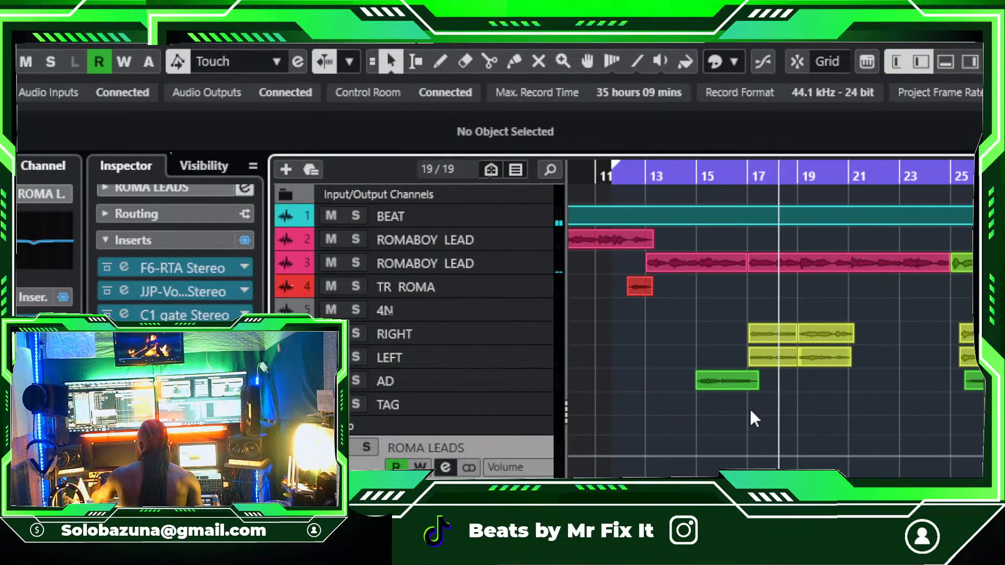
Step: Save the project
left_click(21, 43)
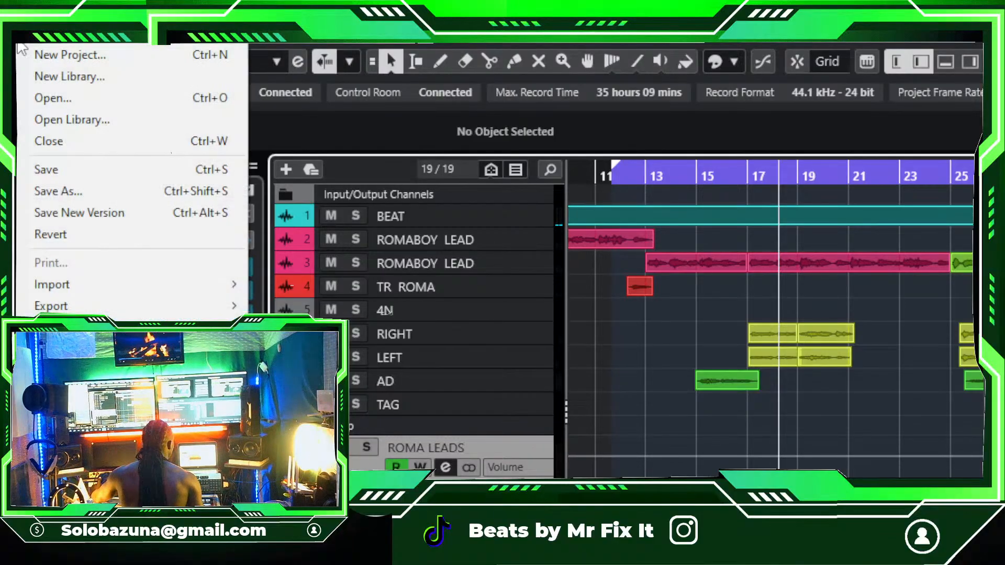
left_click(90, 169)
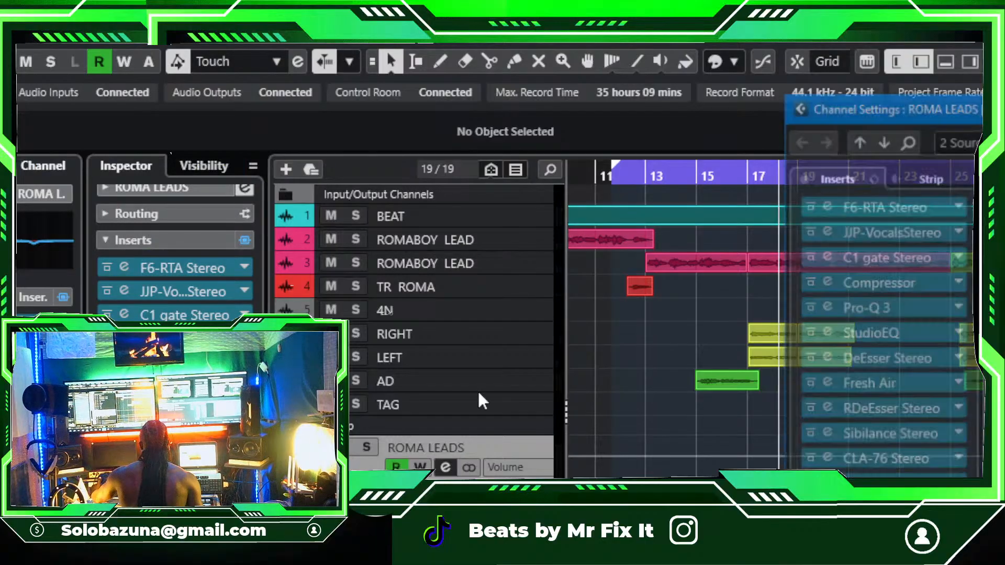
Step: From the ROMA LEADS channel settings, examine the Pro-Q 3 and StudioEQ curves, and close both plug-ins
left_click(445, 467)
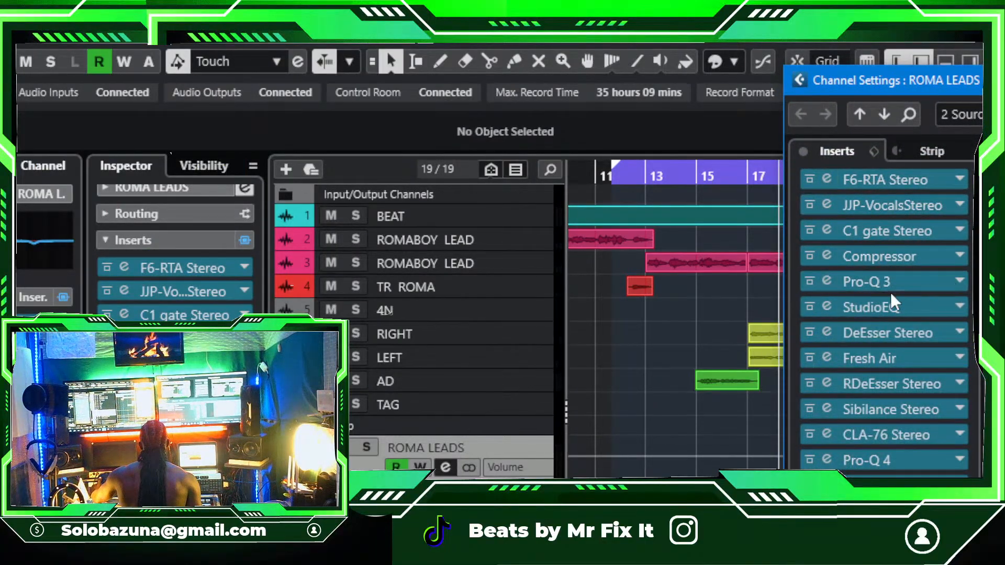
left_click(872, 294)
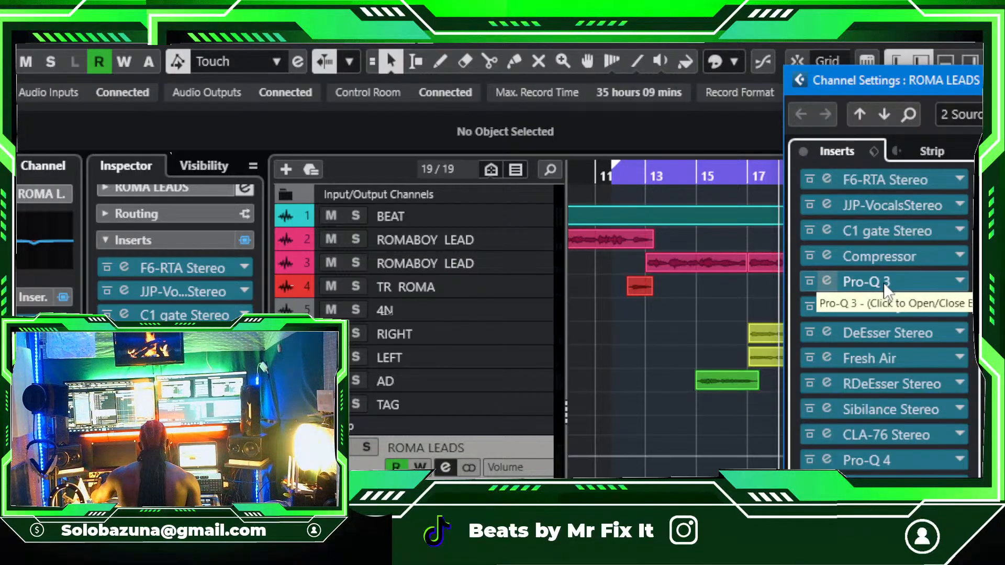
left_click(885, 286)
left_click_drag(757, 175, 649, 43)
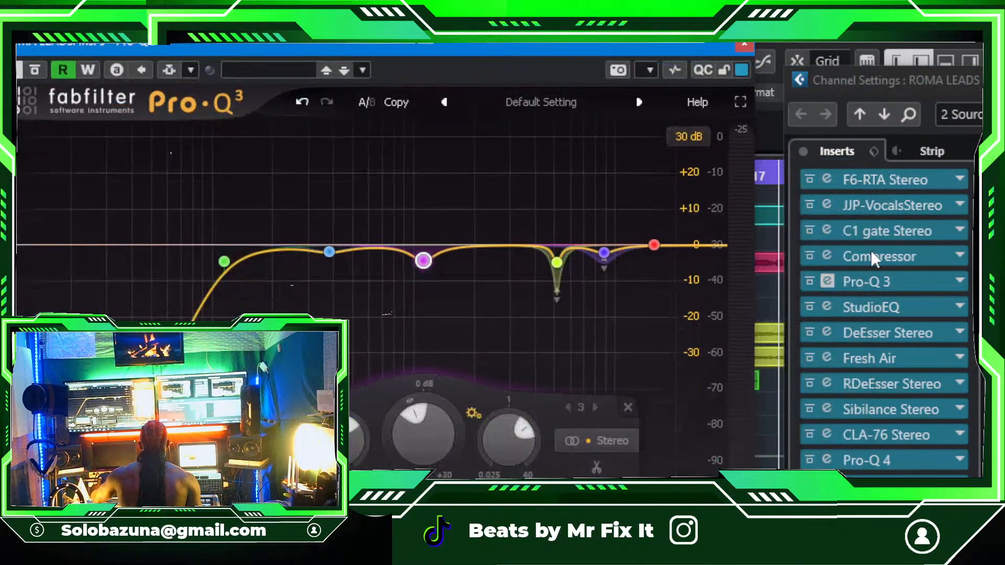
left_click(893, 308)
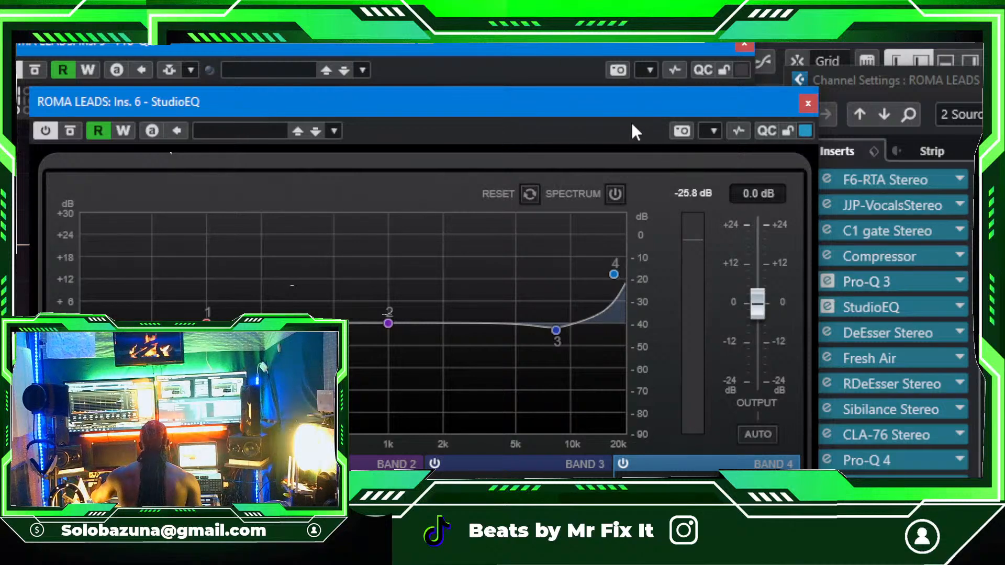
left_click_drag(629, 111, 698, 139)
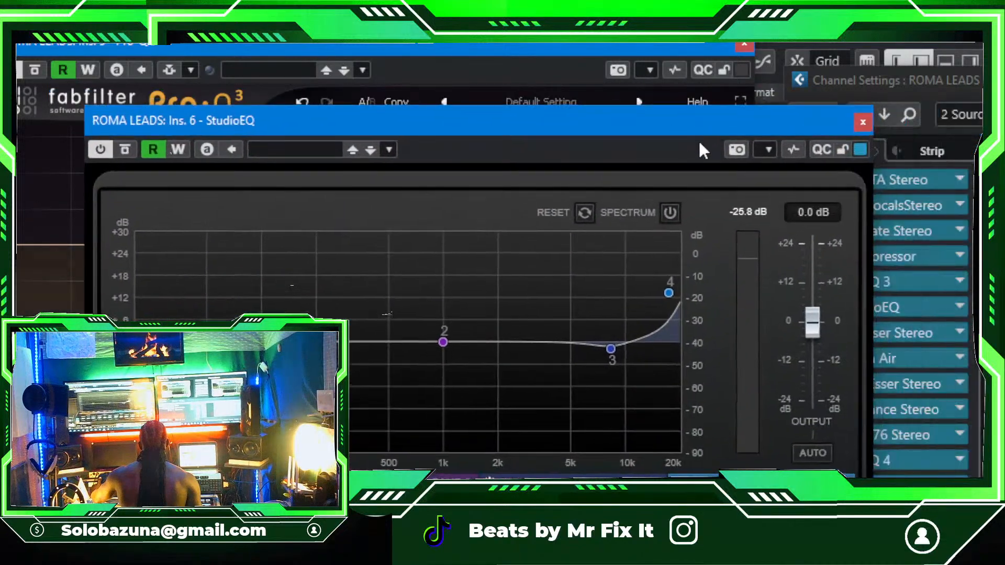
left_click(862, 122)
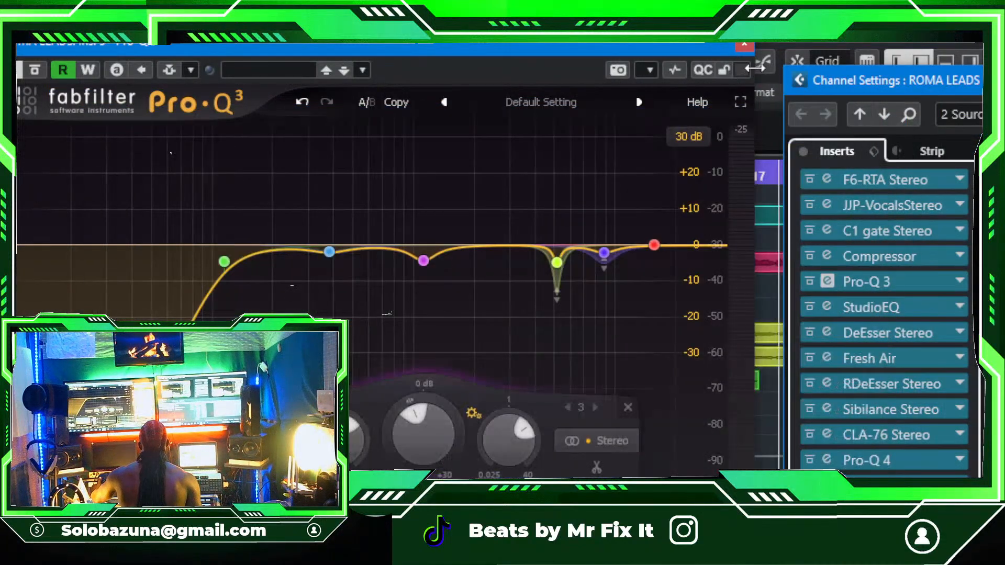
left_click(743, 44)
Step: Open the DeEsser Stereo insert on ROMA LEADS and place its window clear of the track list to examine its settings
left_click(866, 332)
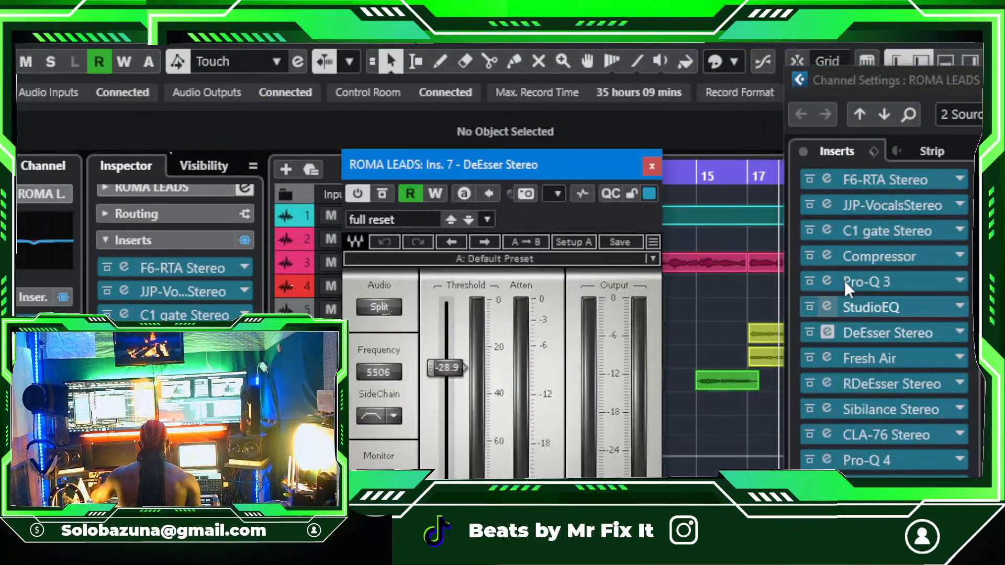
left_click_drag(555, 161, 844, 122)
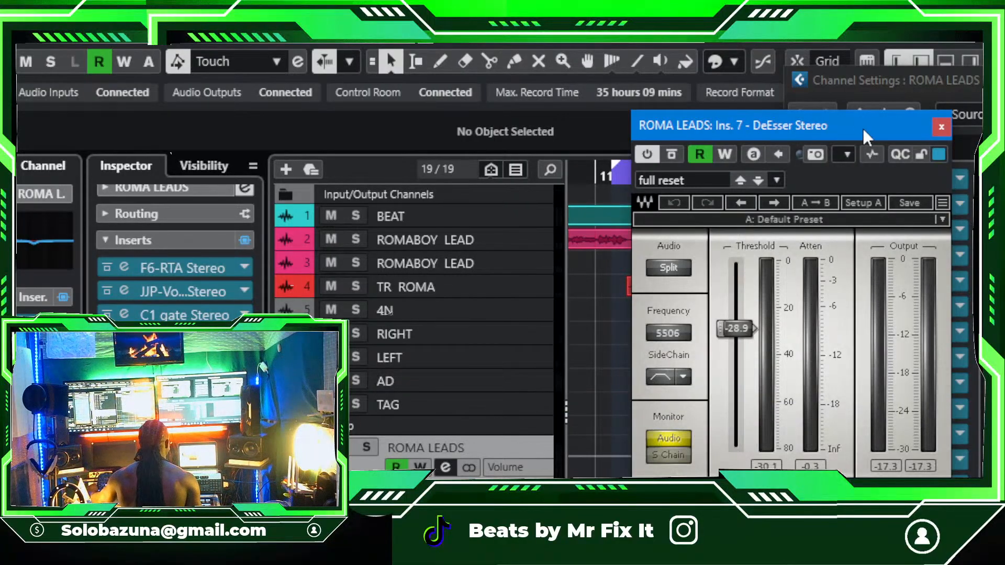
left_click_drag(862, 127, 857, 121)
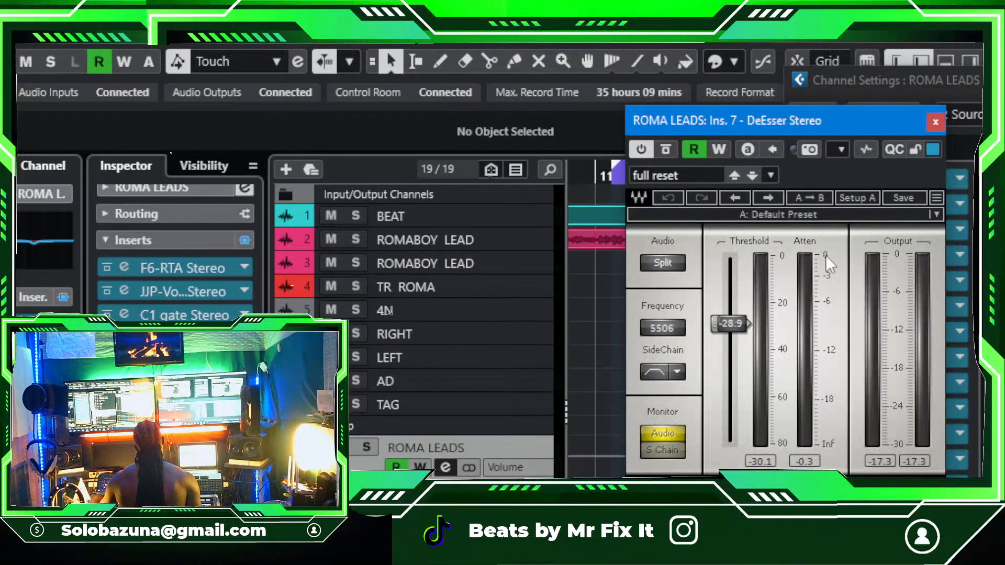
left_click_drag(838, 121, 884, 121)
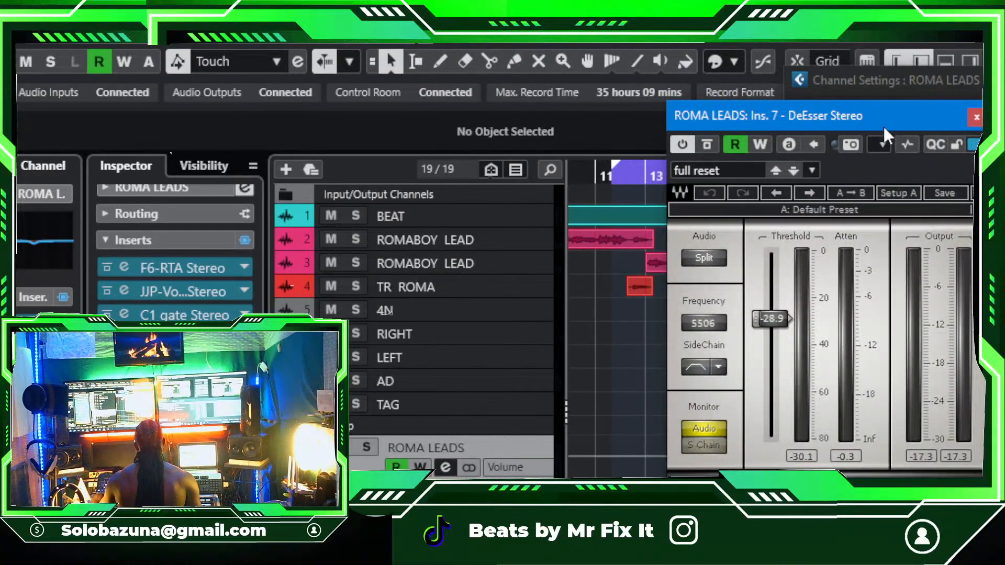
Step: Save the project again and reposition the DeEsser Stereo window so it is fully visible
left_click(26, 39)
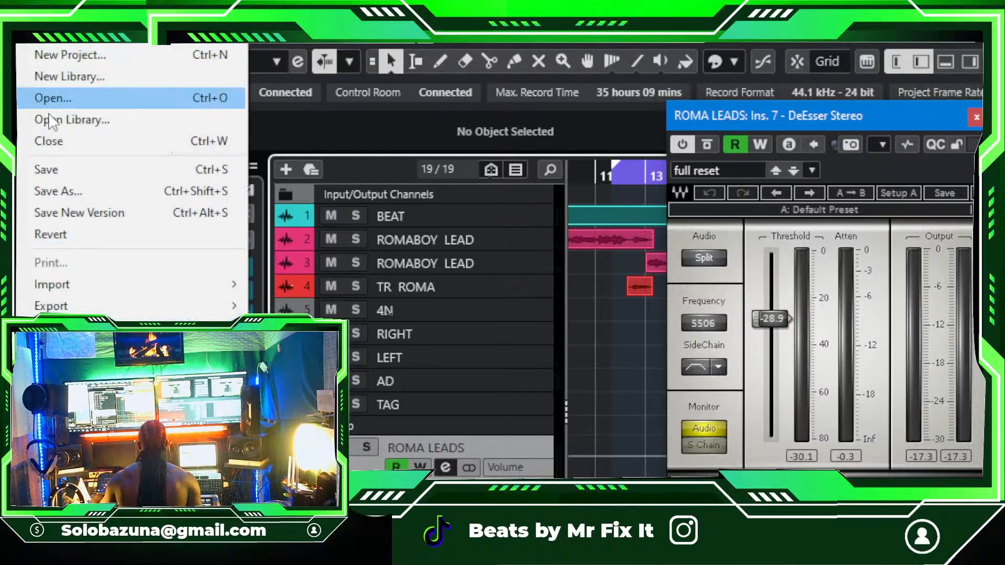
left_click(110, 168)
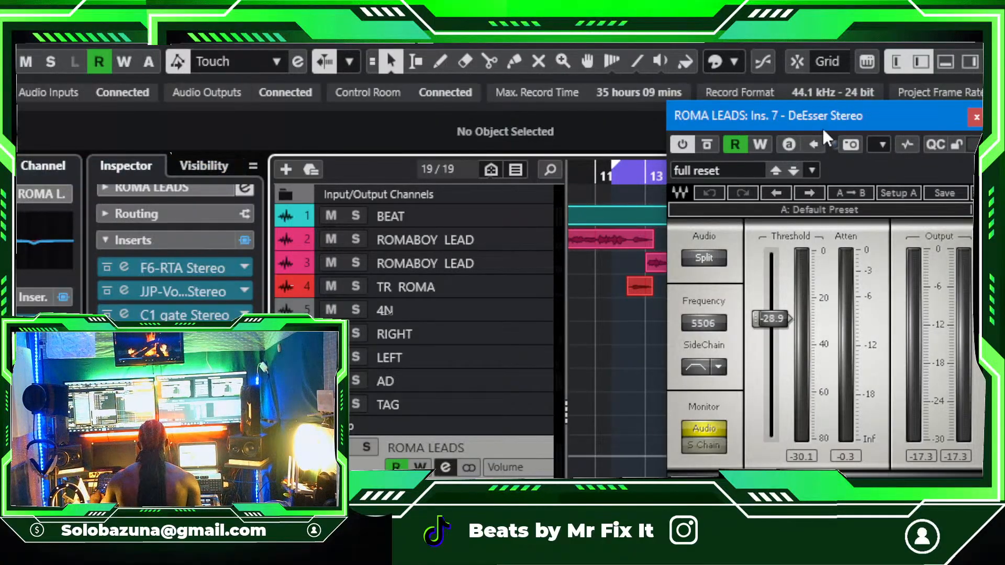
left_click_drag(824, 116, 805, 119)
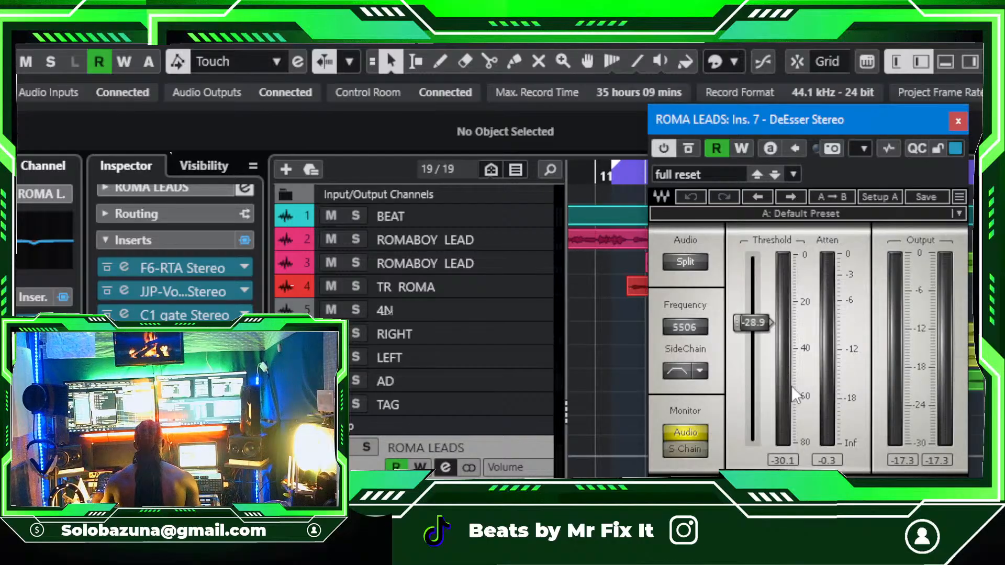
left_click_drag(832, 131, 810, 123)
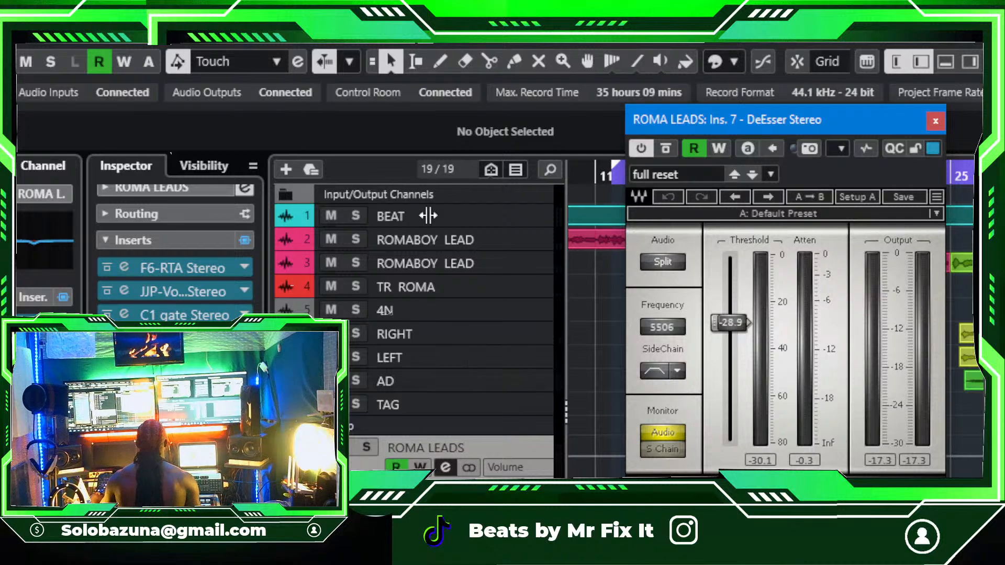
Step: Search the plug-ins for NECTAR and insert Nectar 4 DeEsser in the second insert slot of the BEAT track
left_click(459, 308)
left_click(437, 264)
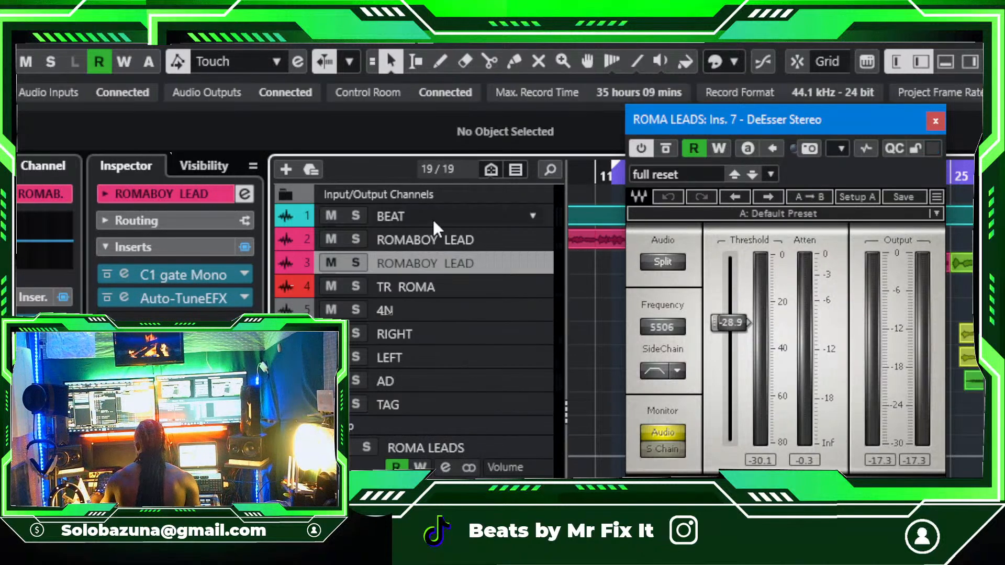
left_click(433, 217)
left_click(206, 299)
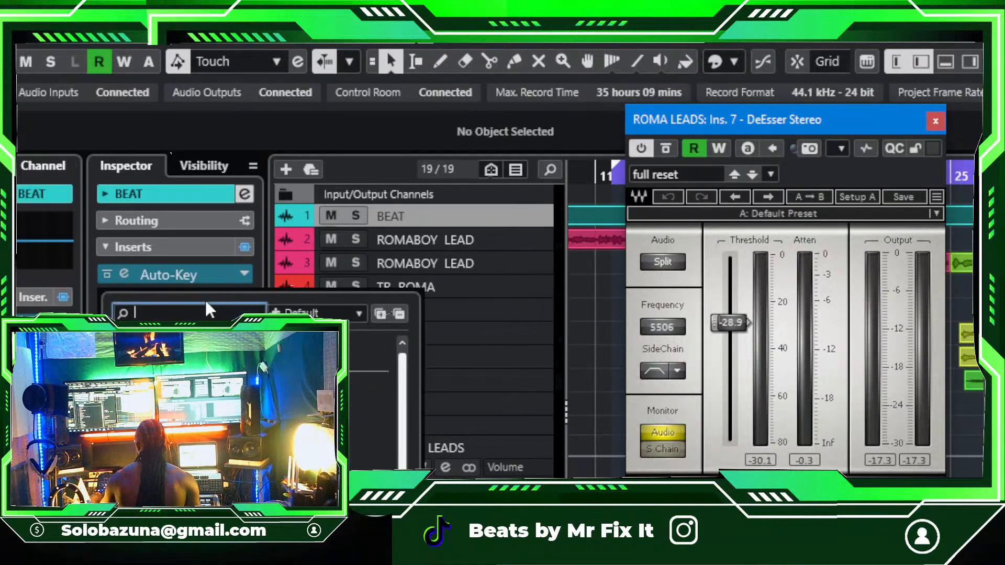
type("NE")
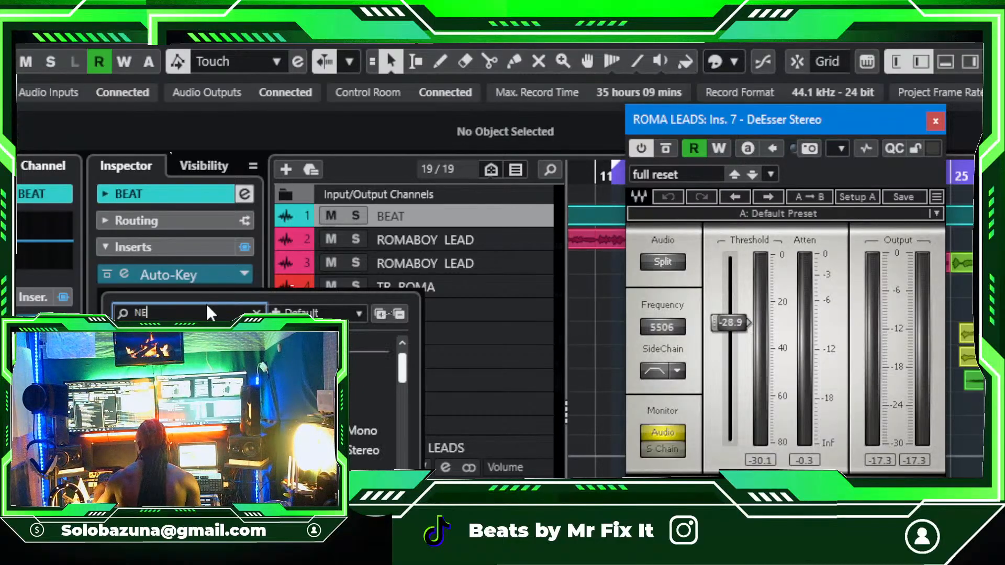
type("CTAR")
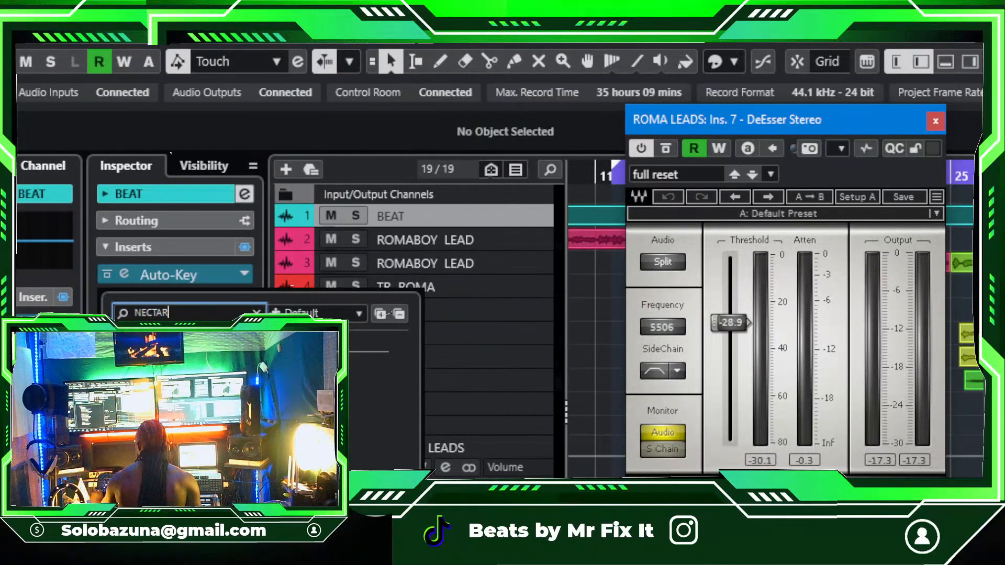
key("Return")
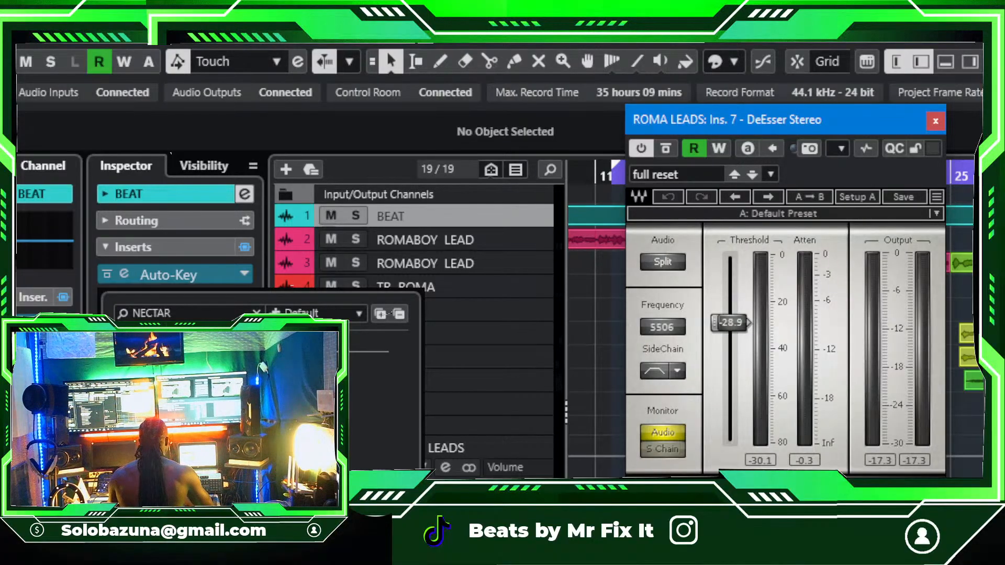
left_click(389, 314)
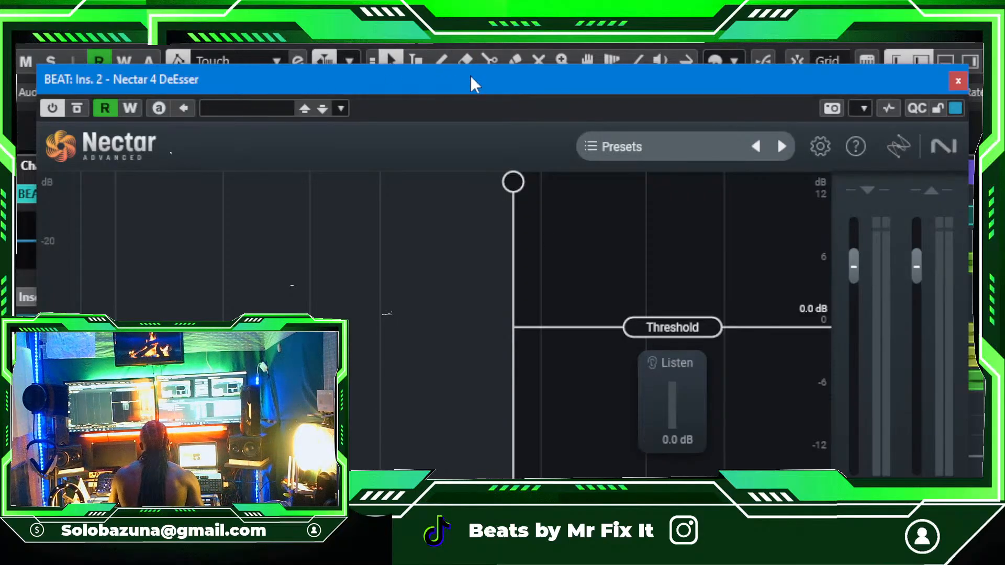
Step: Lower the Nectar 4 DeEsser threshold on BEAT to -1.5 dB, with its window moved into view, and close the plug-in
left_click_drag(471, 76, 521, 87)
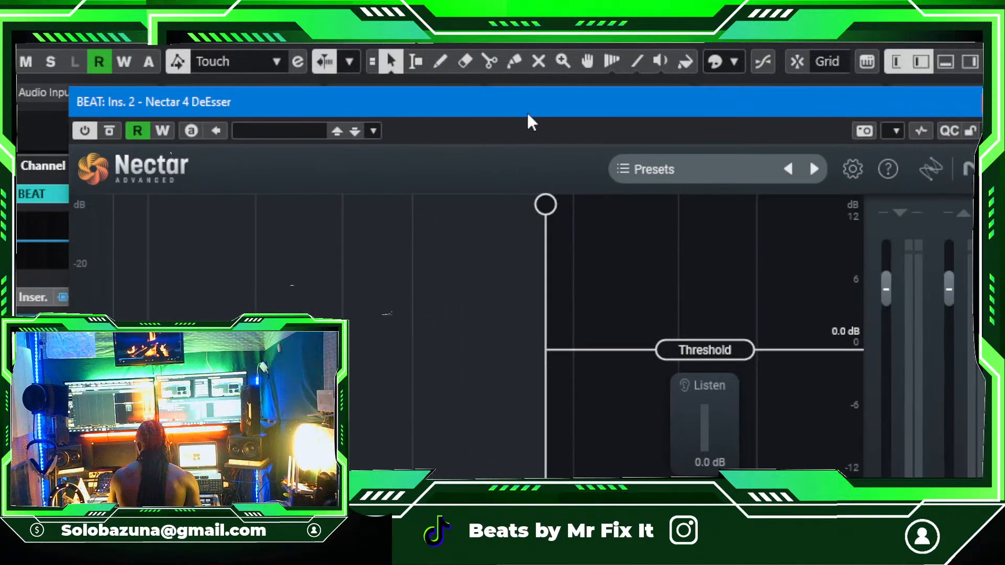
left_click_drag(540, 101, 461, 72)
mouse_move(624, 319)
left_mouse_down()
mouse_move(611, 363)
mouse_move(630, 334)
left_mouse_up()
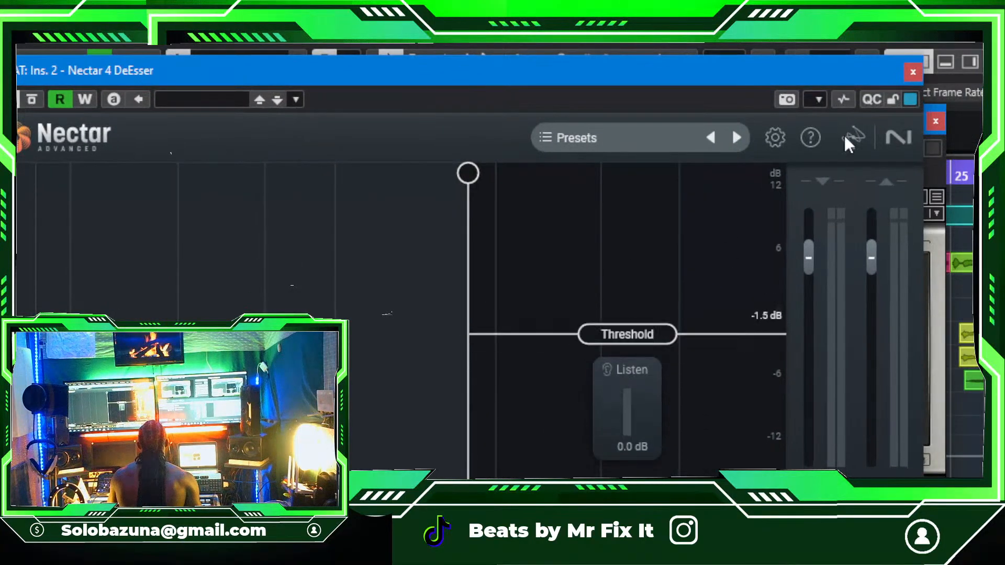
left_click_drag(884, 79, 893, 130)
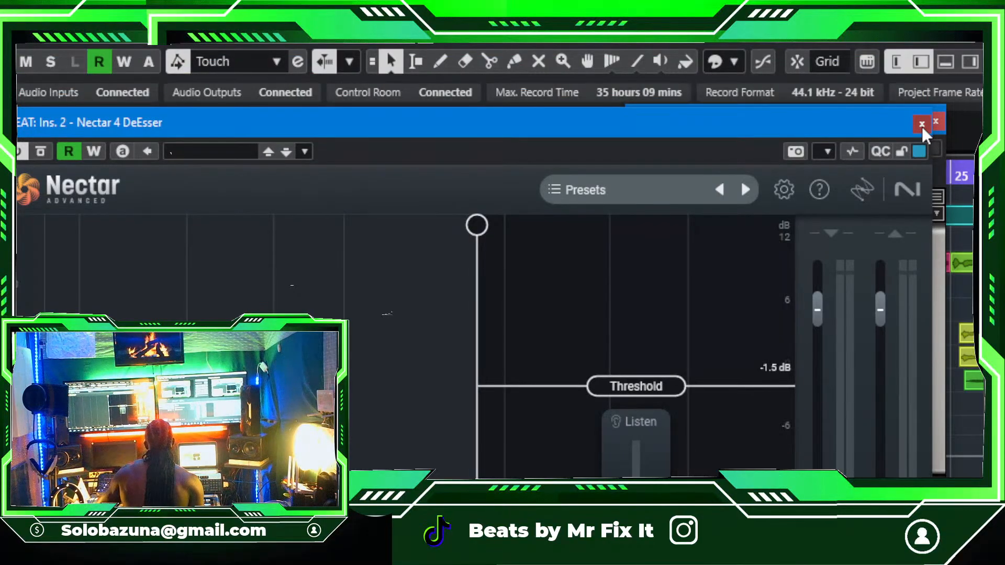
left_click(922, 125)
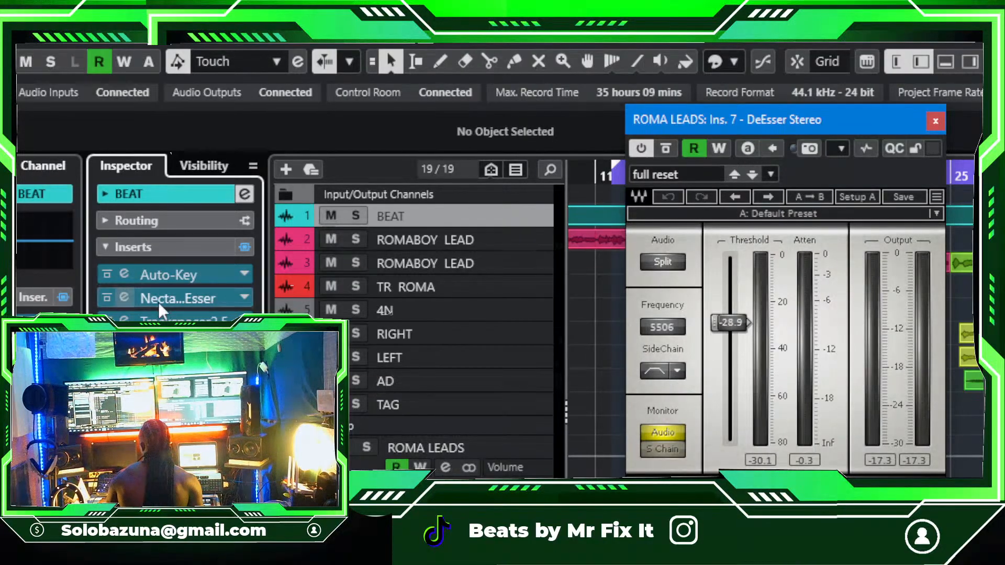
Step: Recheck the Nectar 4 DeEsser insert on BEAT, leave it bypassed, and close its window
left_click(174, 300)
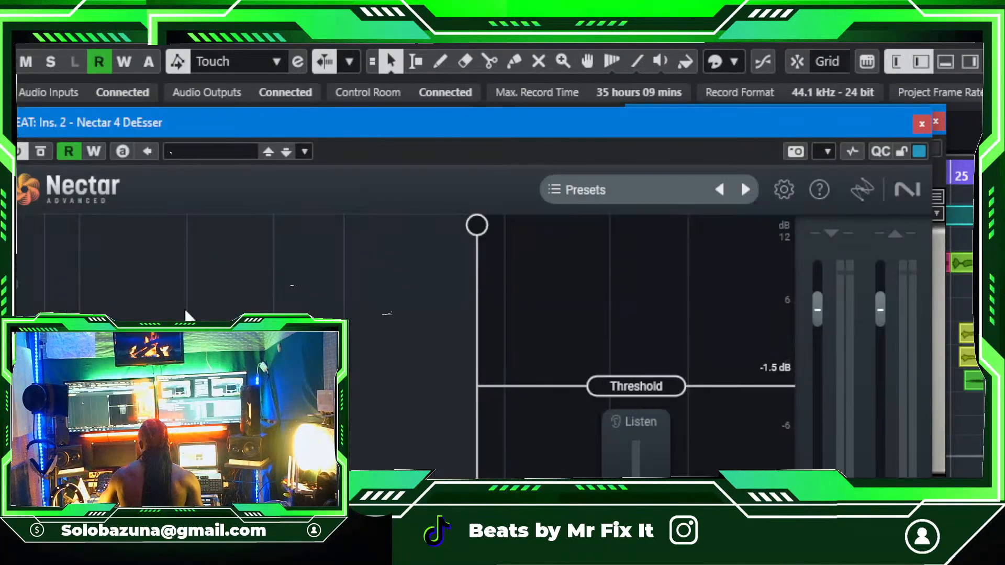
left_click(920, 124)
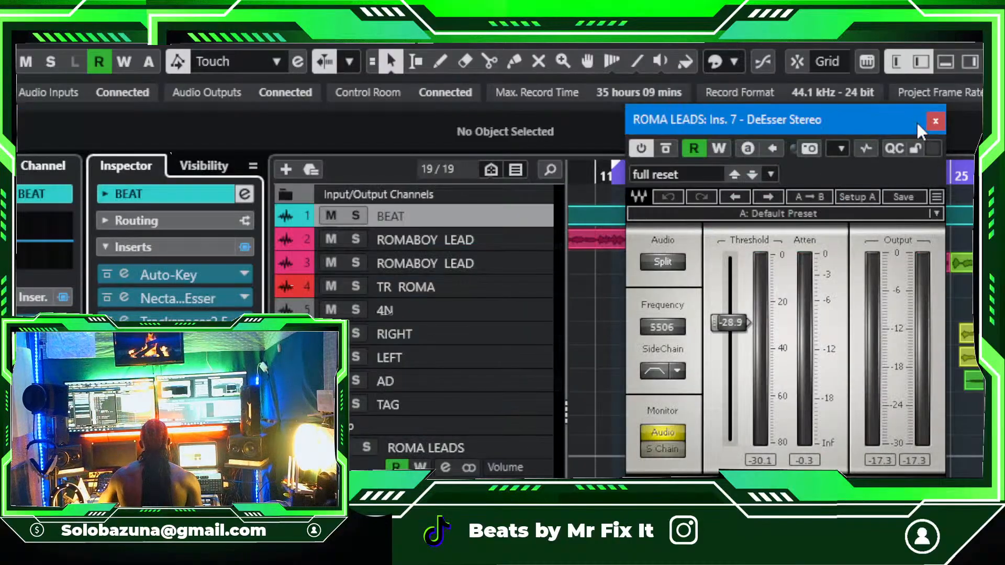
left_click(200, 301)
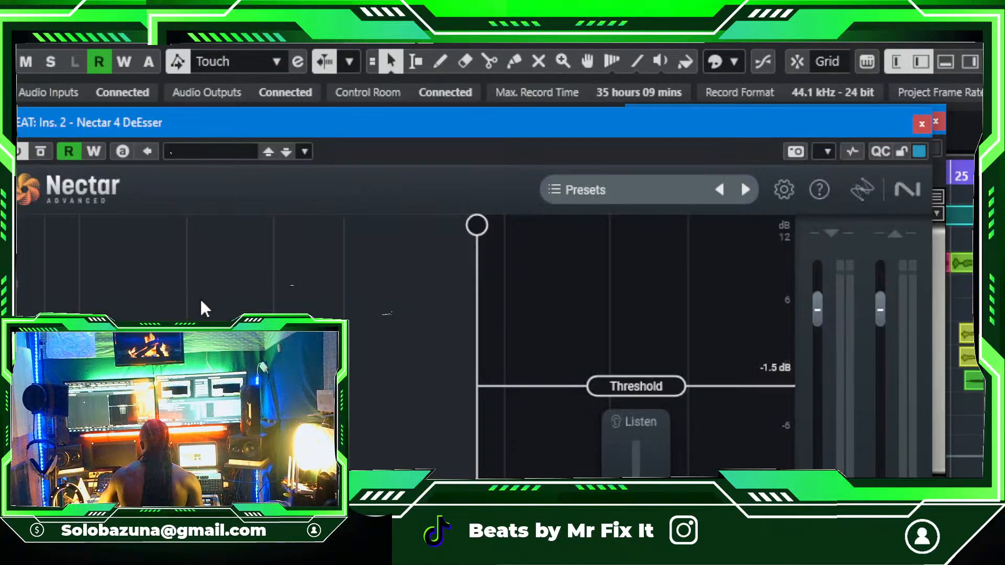
left_click(921, 124)
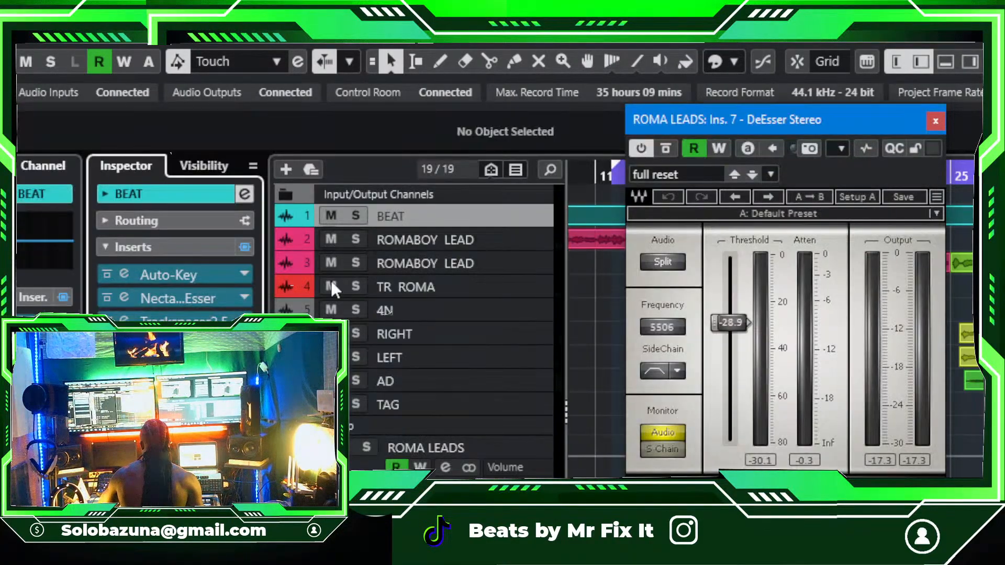
left_click(205, 300)
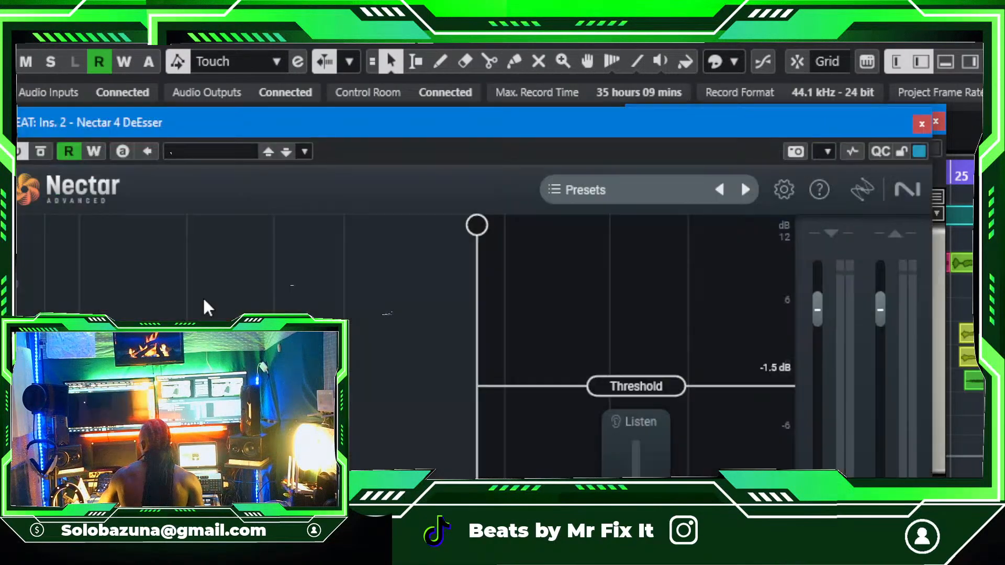
left_click(920, 124)
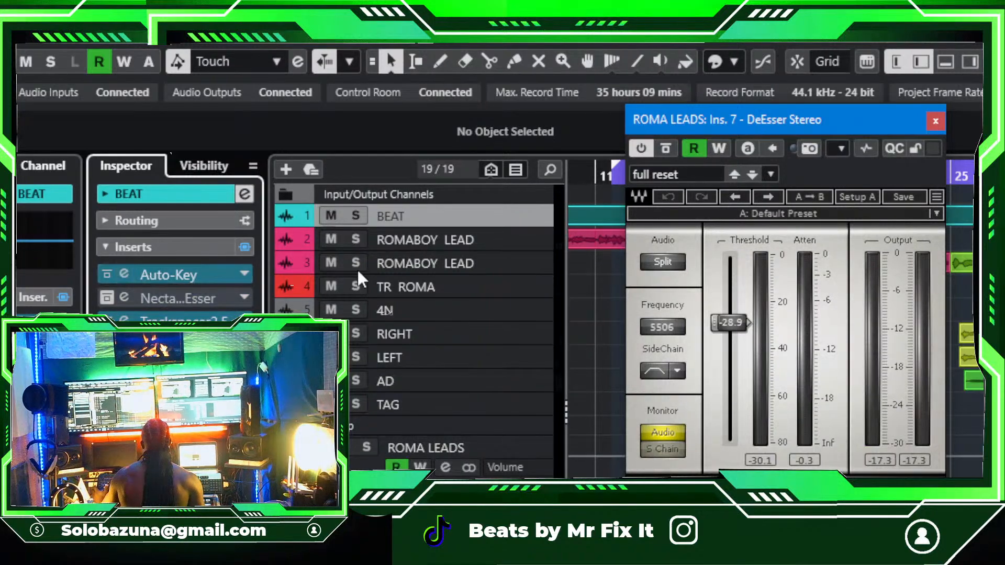
Step: Close the DeEsser Stereo window and open the ROMA LEADS channel settings, placed so the insert list is readable
left_click(933, 126)
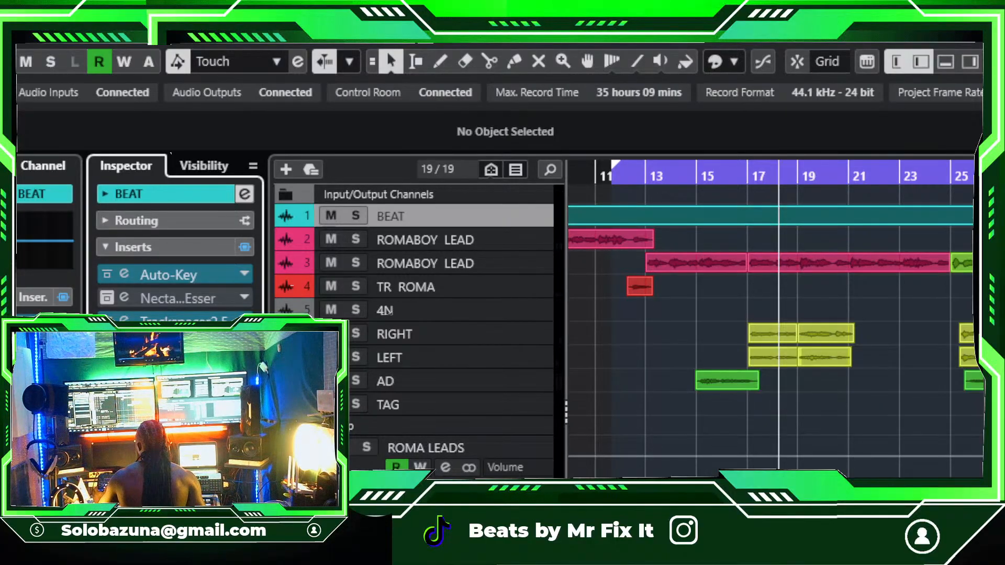
left_click(537, 447)
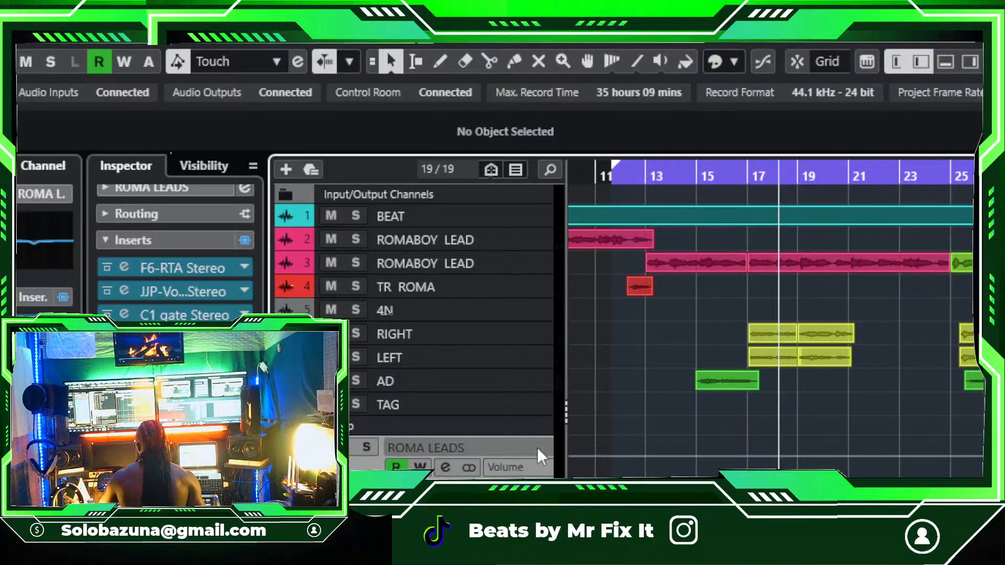
left_click(443, 469)
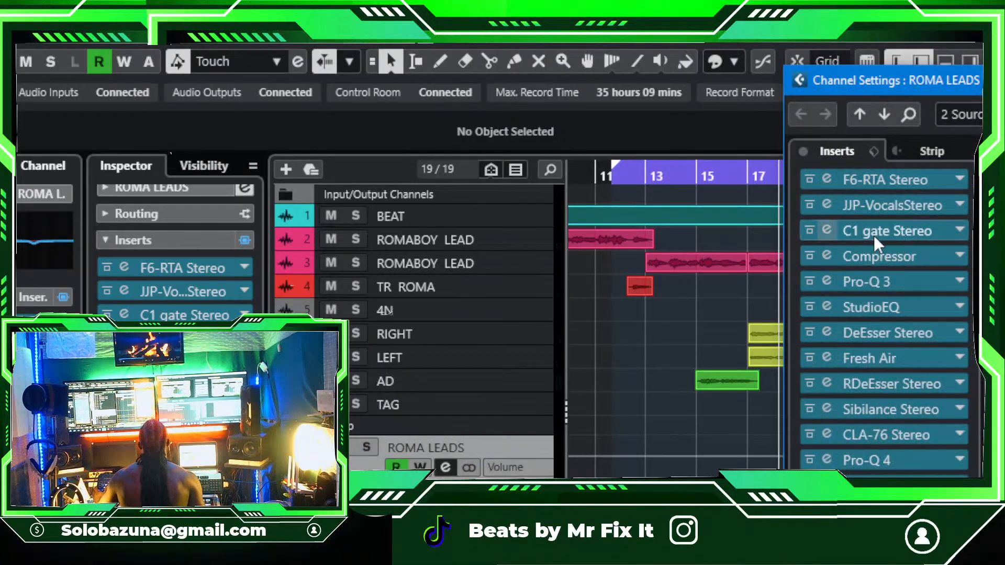
left_click_drag(893, 81, 784, 58)
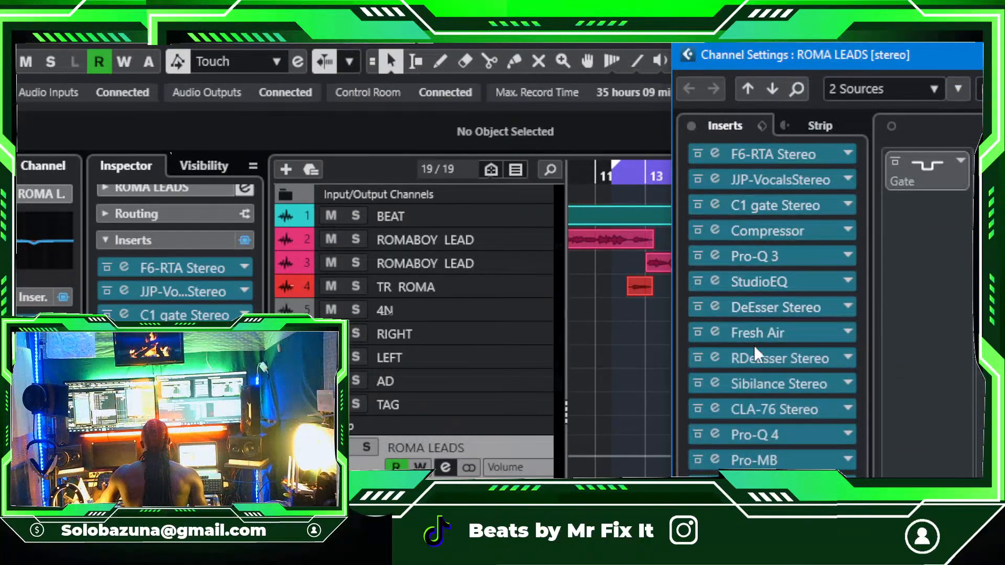
Step: Examine the Fresh Air insert on ROMA LEADS, close it, and reposition the channel settings to review the whole insert chain
left_click(844, 333)
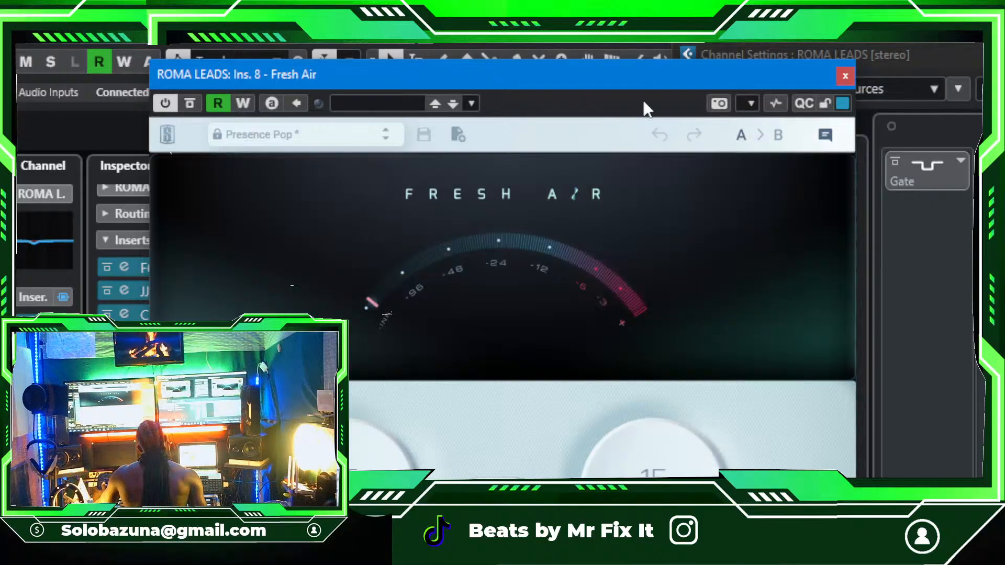
left_click_drag(643, 75, 859, 27)
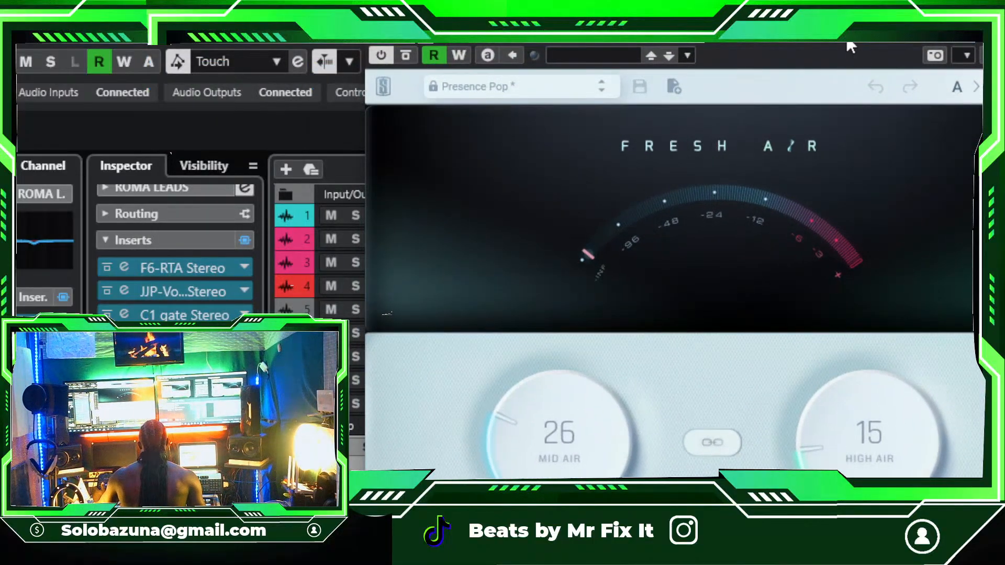
left_click_drag(847, 43, 820, 39)
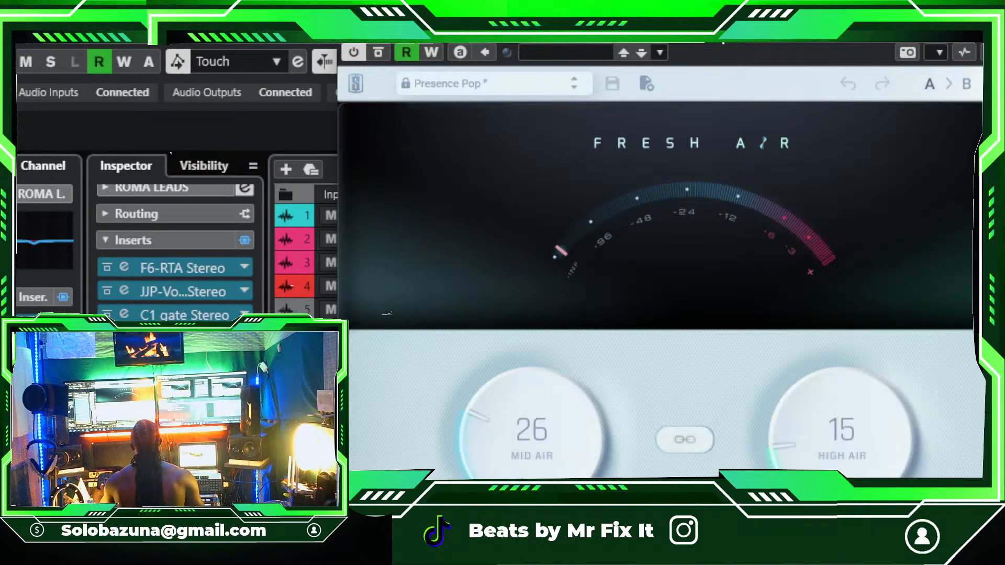
left_click_drag(717, 22, 488, 83)
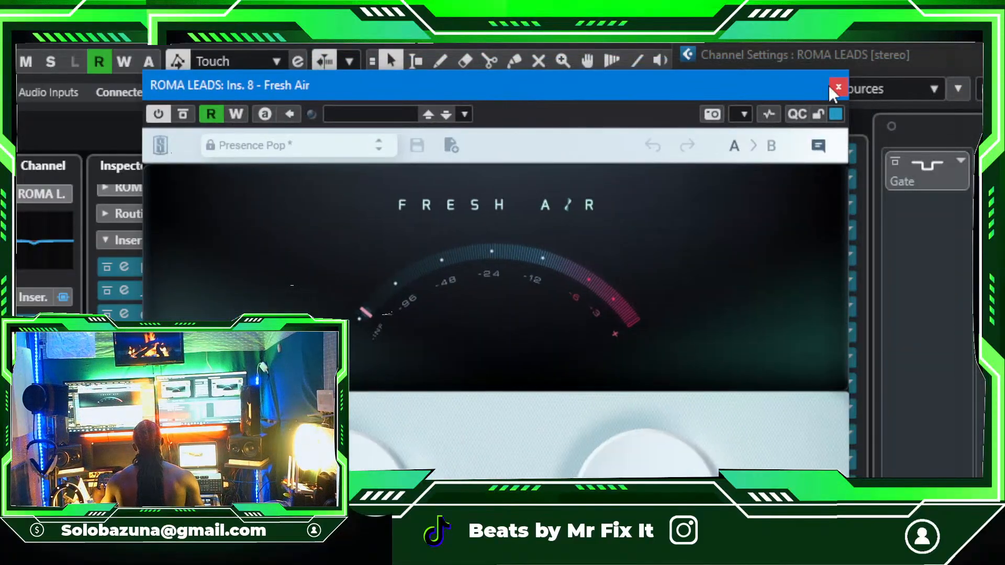
left_click(831, 86)
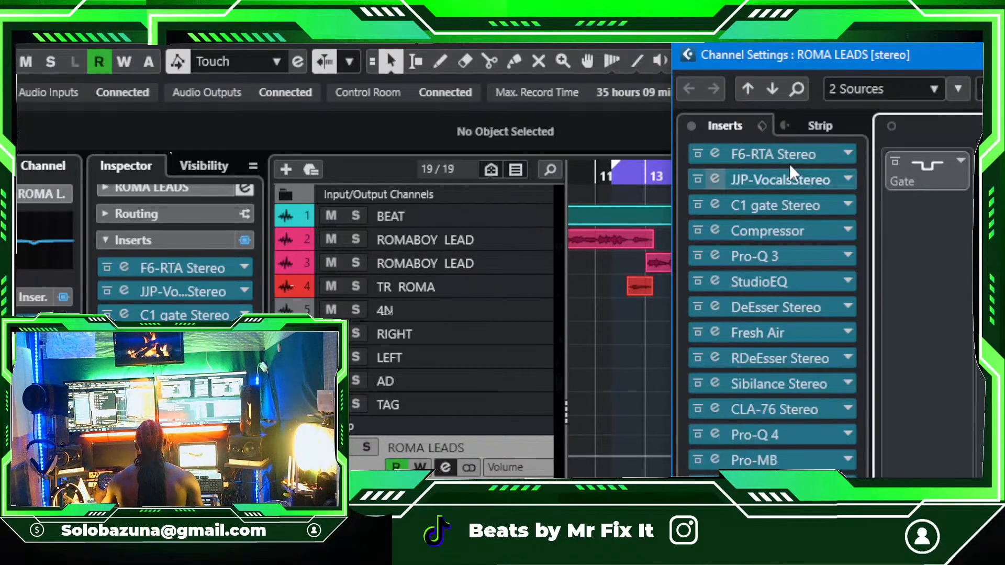
left_click_drag(780, 58, 766, 19)
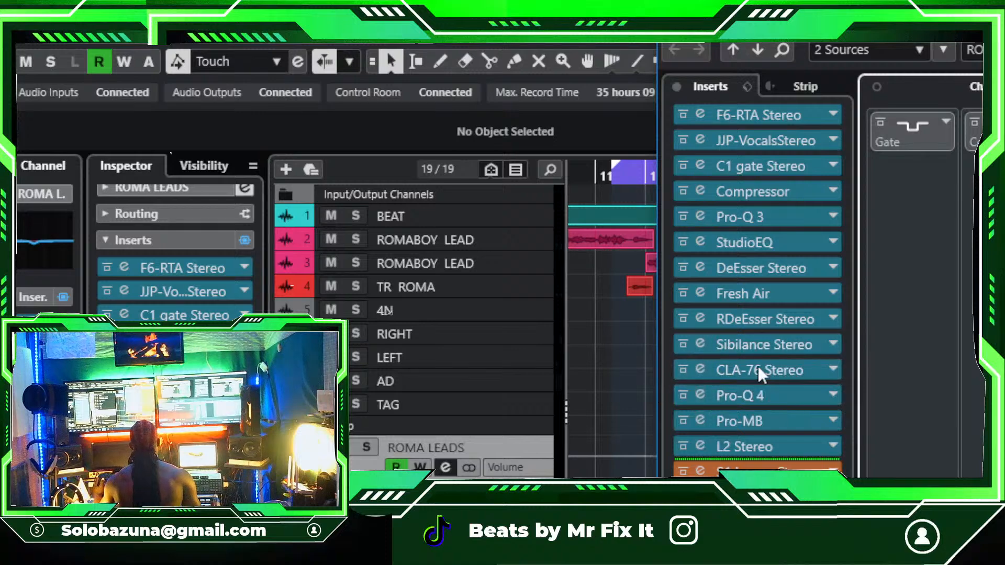
left_click_drag(847, 27, 937, 36)
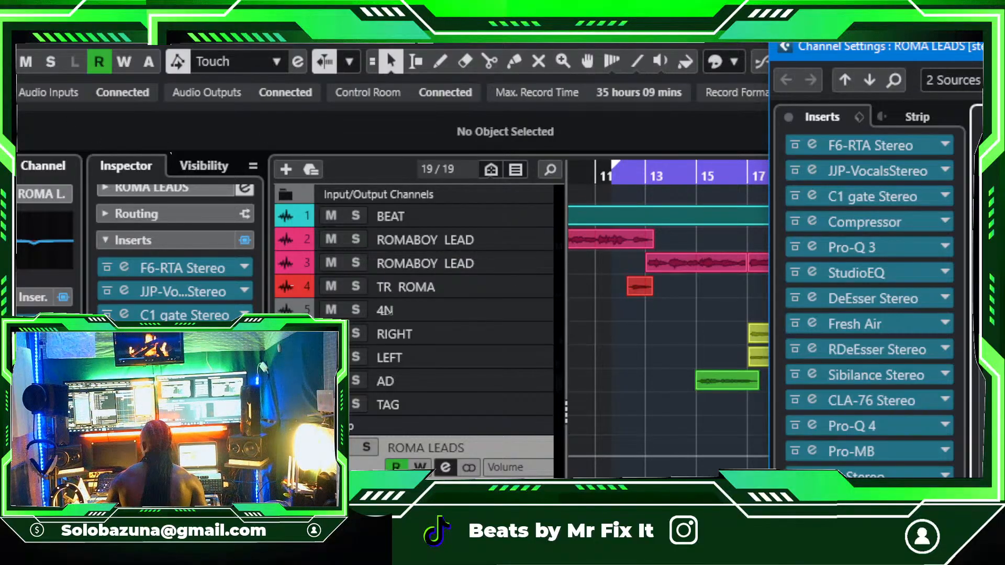
Step: Save the project several times, with the ROMA LEADS channel settings closed
left_click(27, 34)
left_click(47, 170)
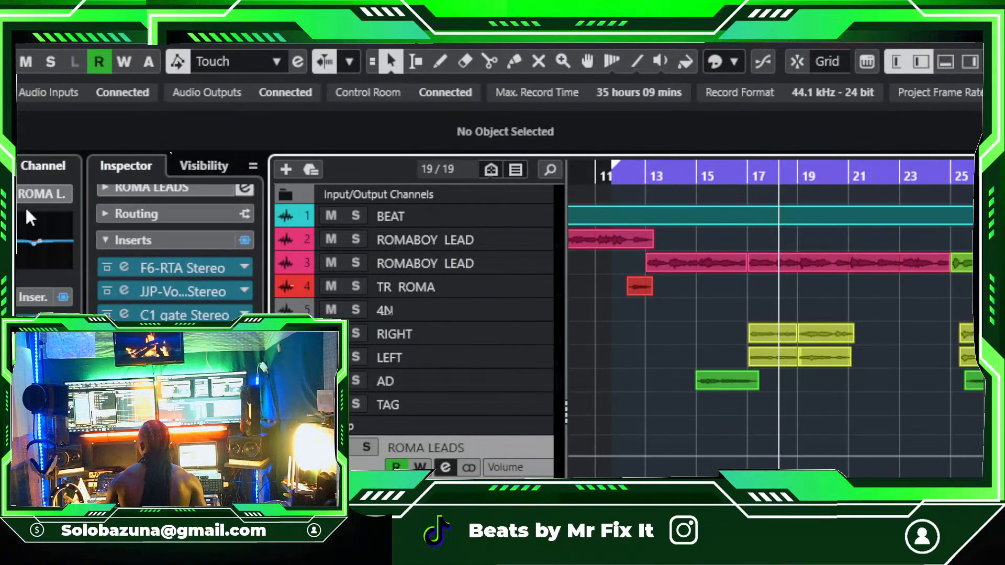
left_click(19, 42)
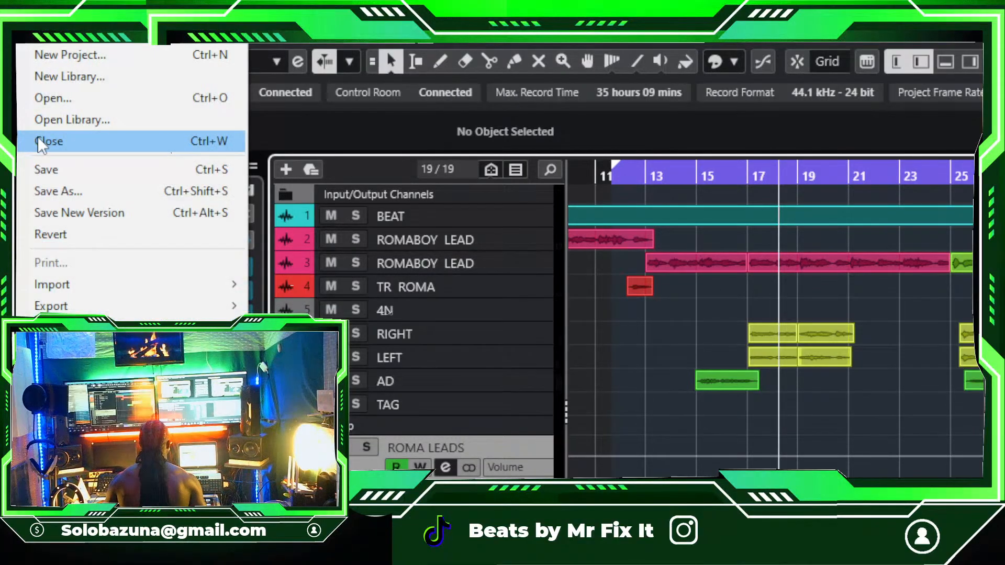
left_click(53, 171)
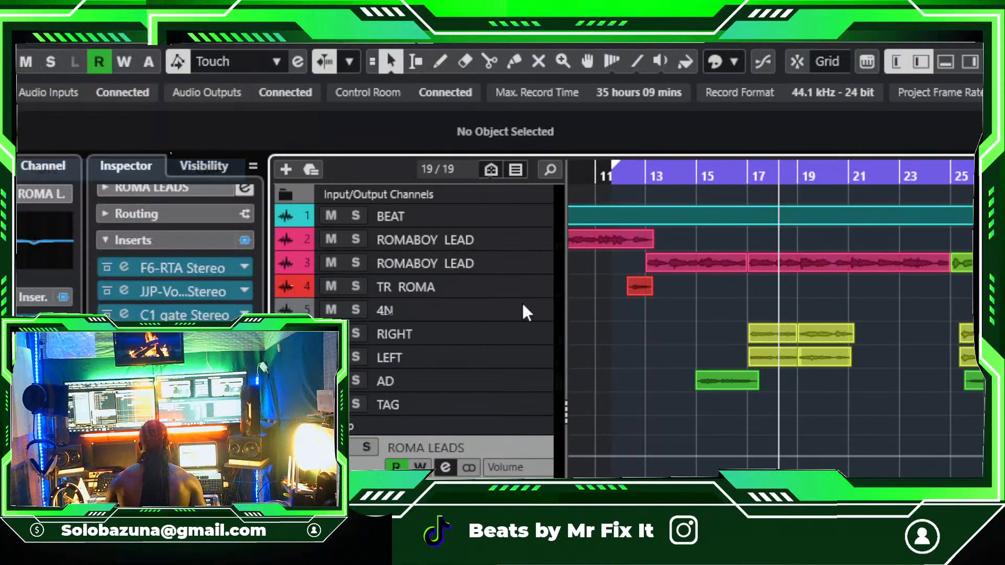
left_click(24, 40)
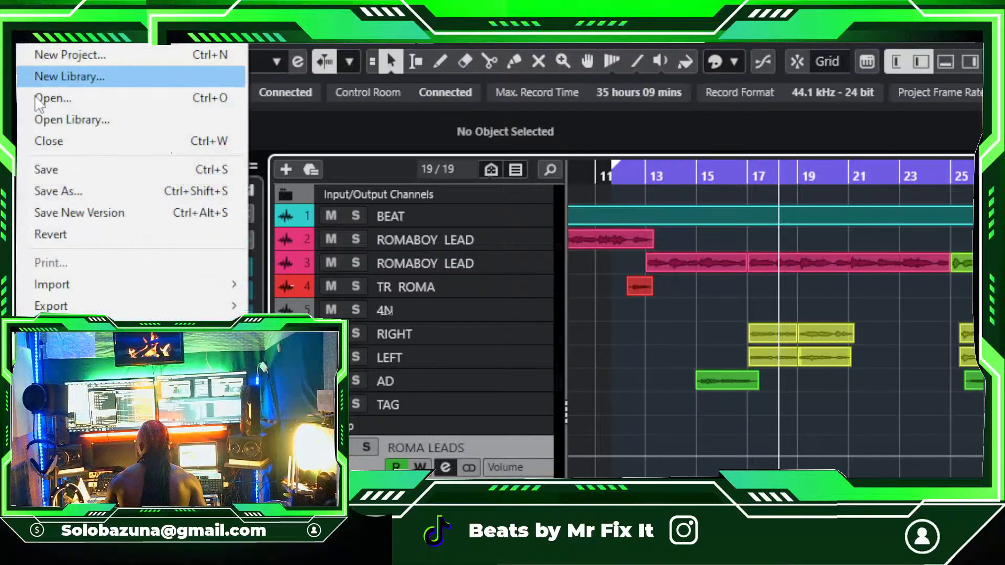
left_click(90, 172)
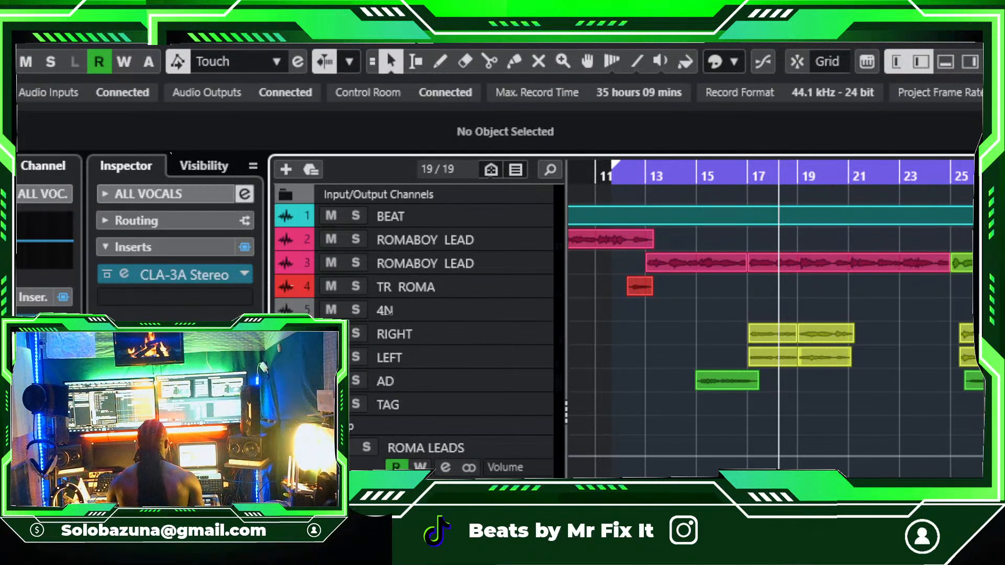
Step: Place the playhead at about bar 13, near the start of the second ROMABOY LEAD track's first clip
scroll(386, 312, "down", 2)
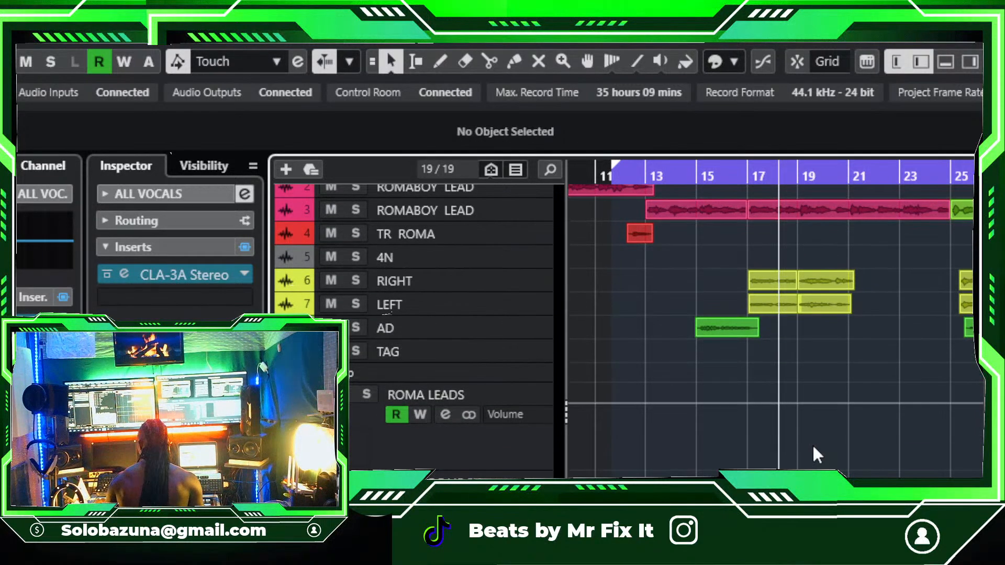
key("g")
key("g")
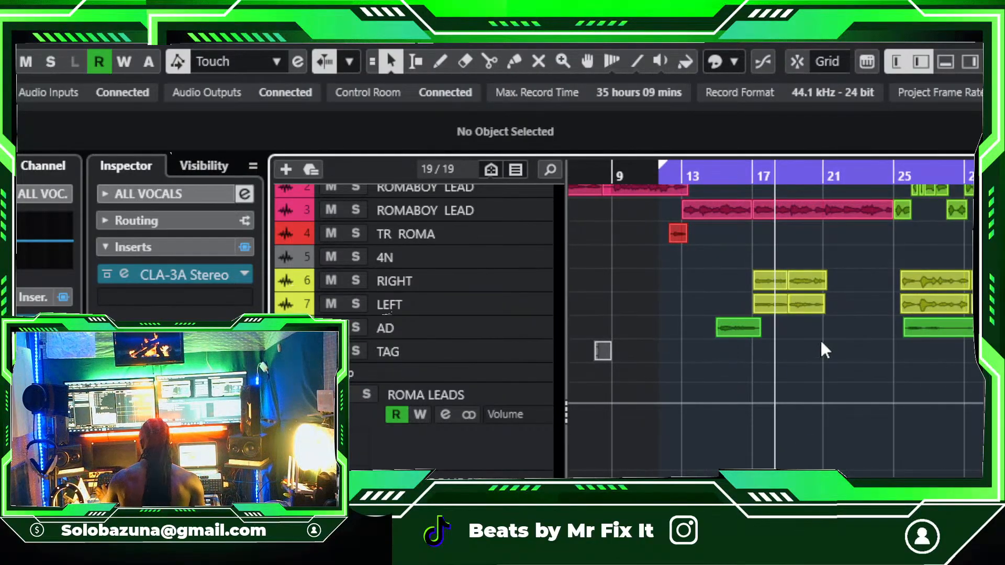
left_click(687, 172)
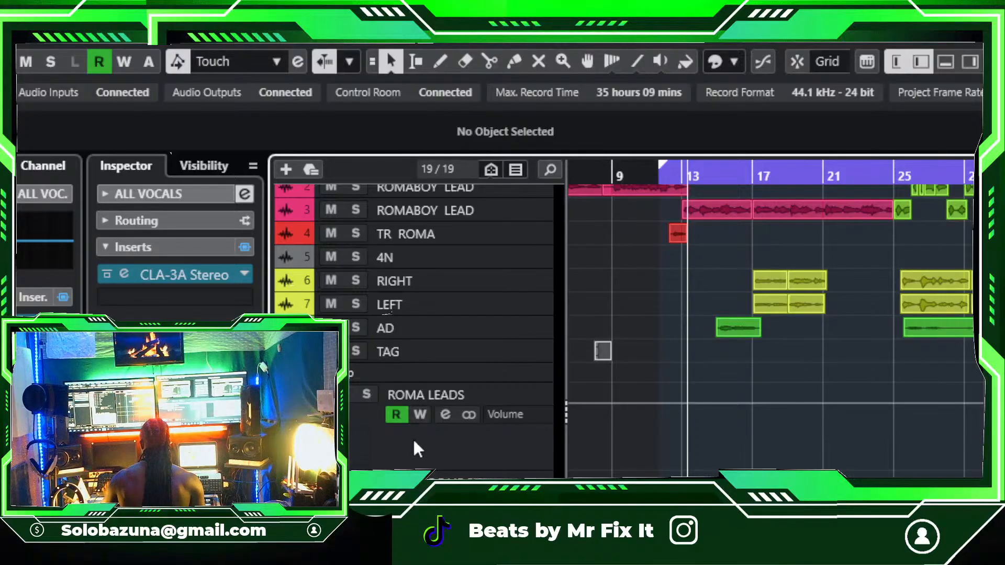
Step: Examine the output routing of the ROMA LEADS group and its list of available destinations, leaving the assignment as it is
left_click(435, 442)
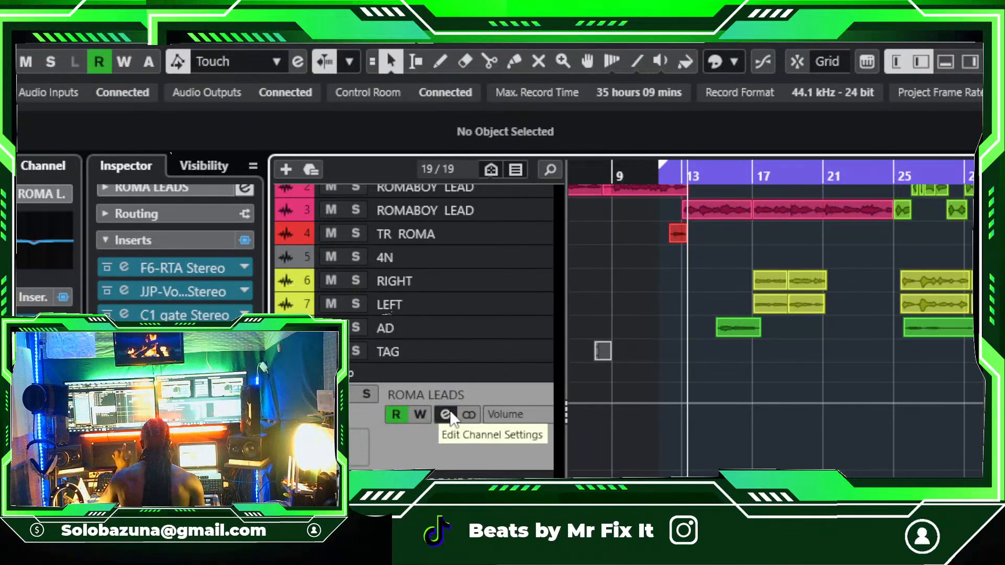
left_click(445, 492)
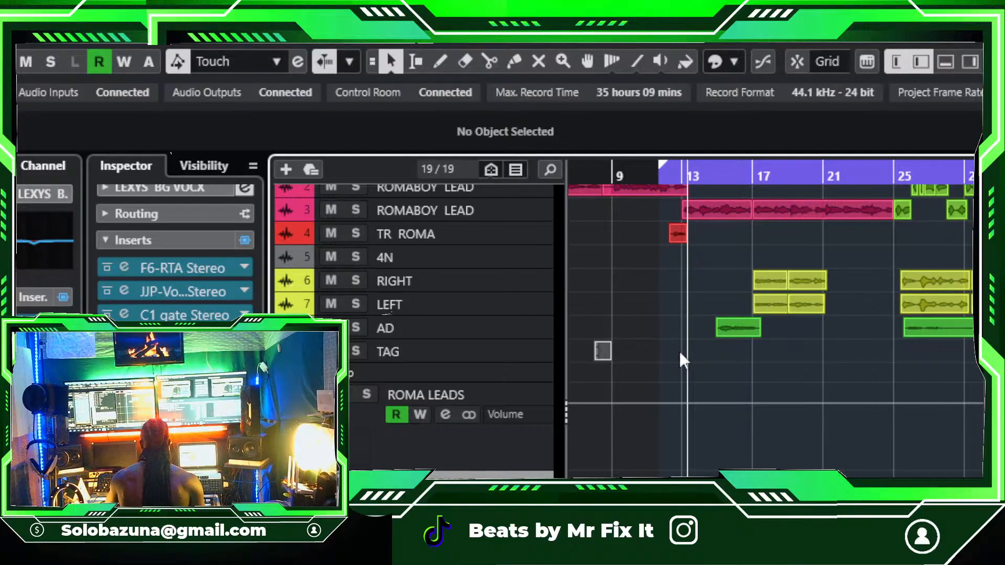
key("g")
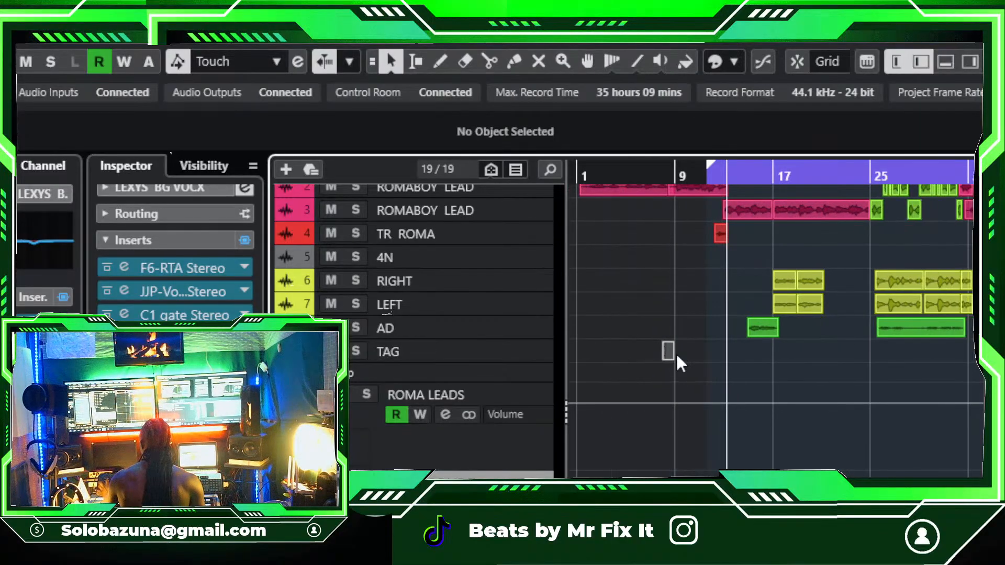
left_click(469, 435)
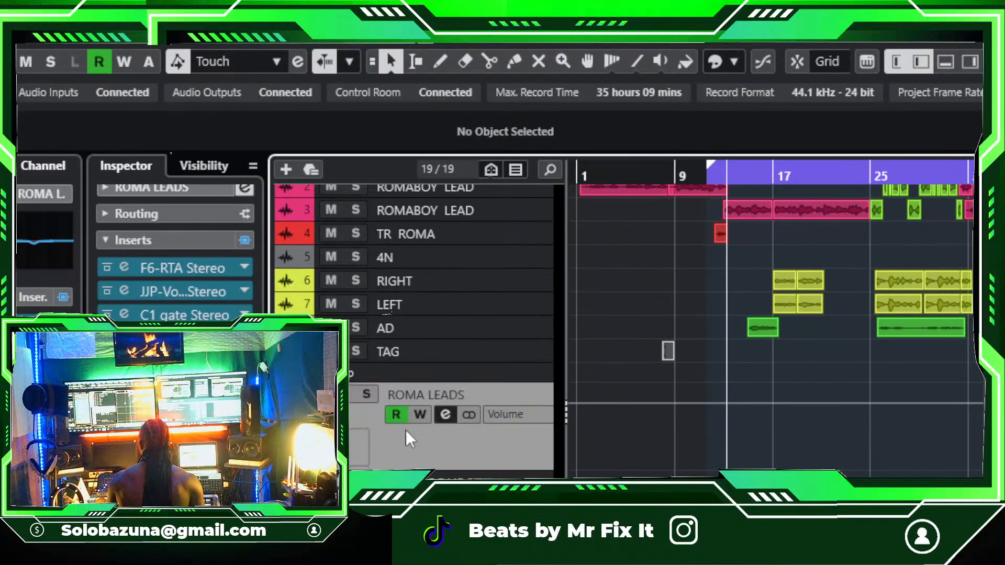
scroll(435, 437, "up", 3)
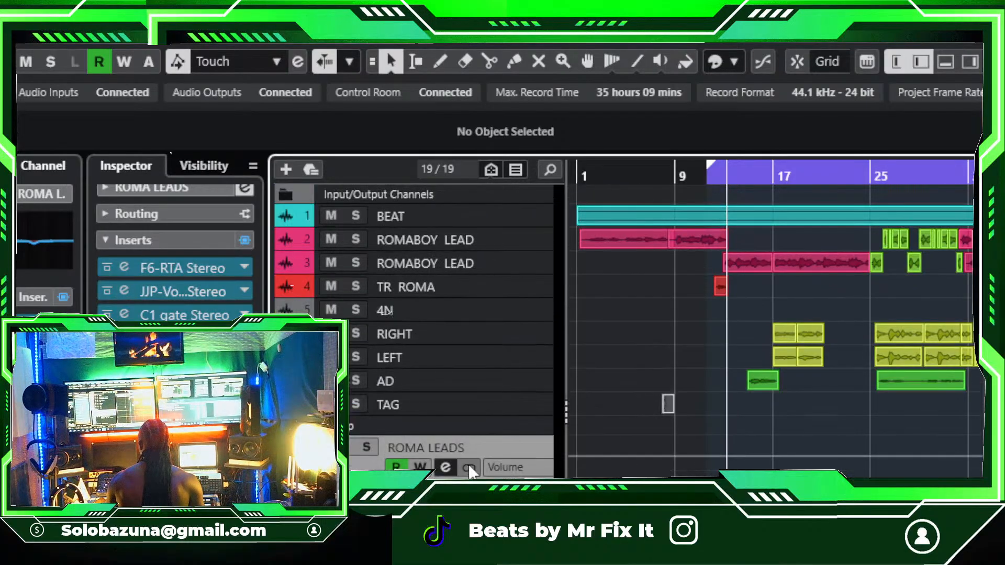
left_click(174, 215)
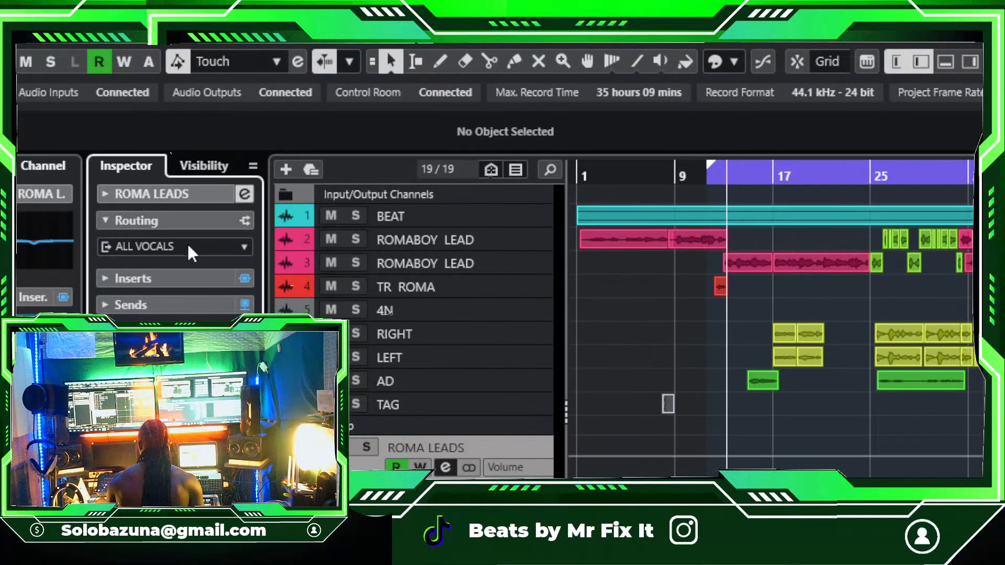
left_click(146, 246)
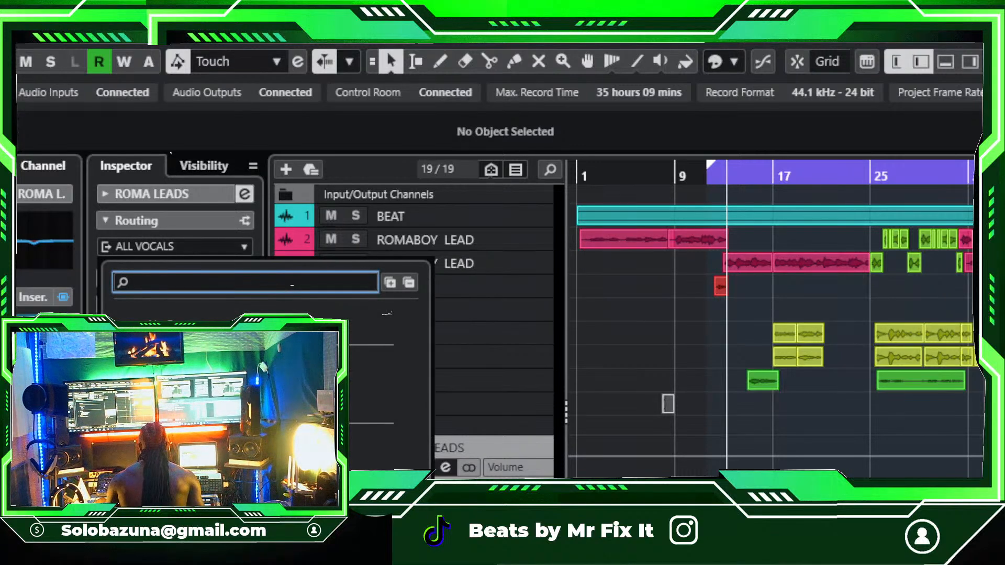
key("Escape")
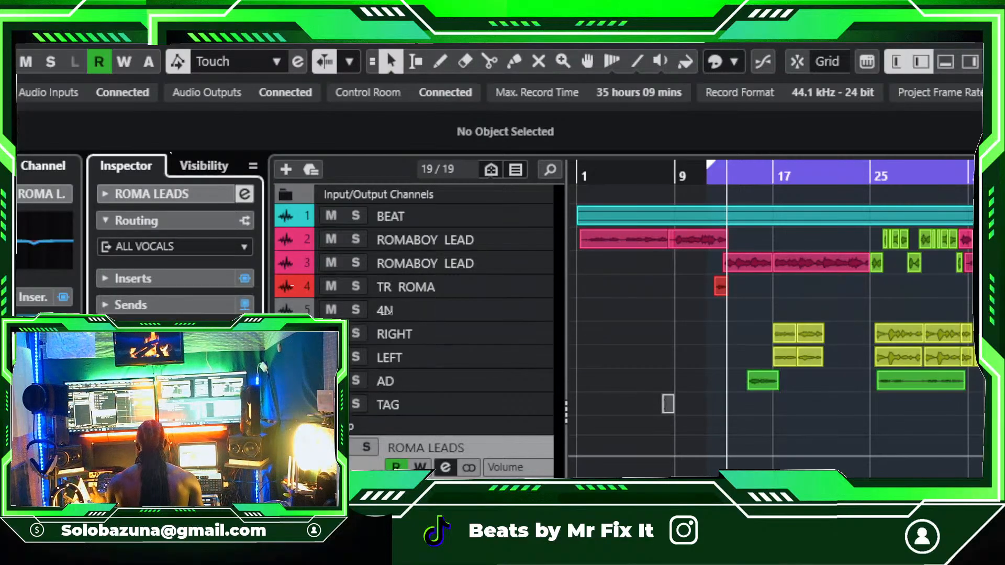
Step: Check the output routing of the LEXYS BG VOCX and ROMABOY BG VOCX groups, leaving their assignments as they are
key("Down")
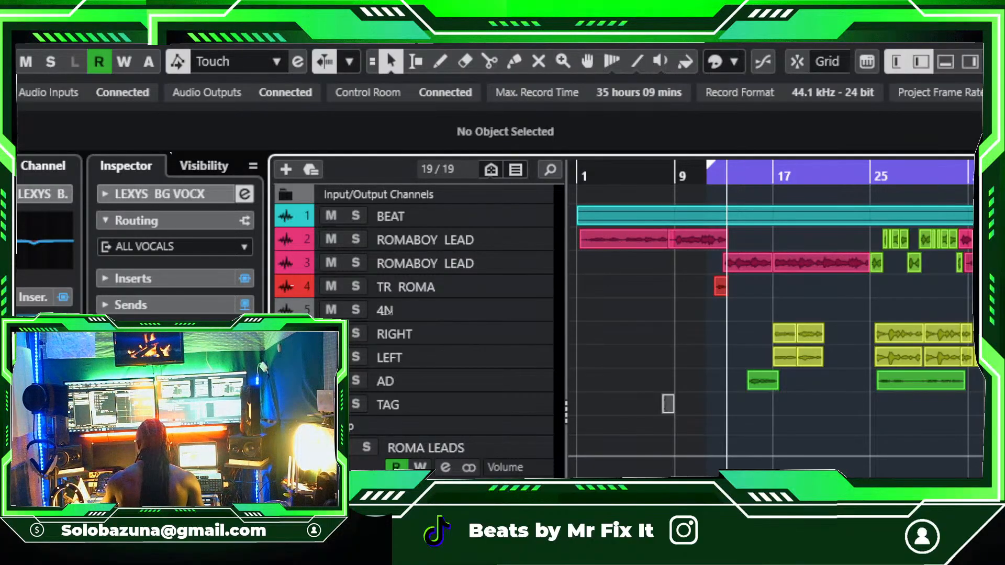
key("Up")
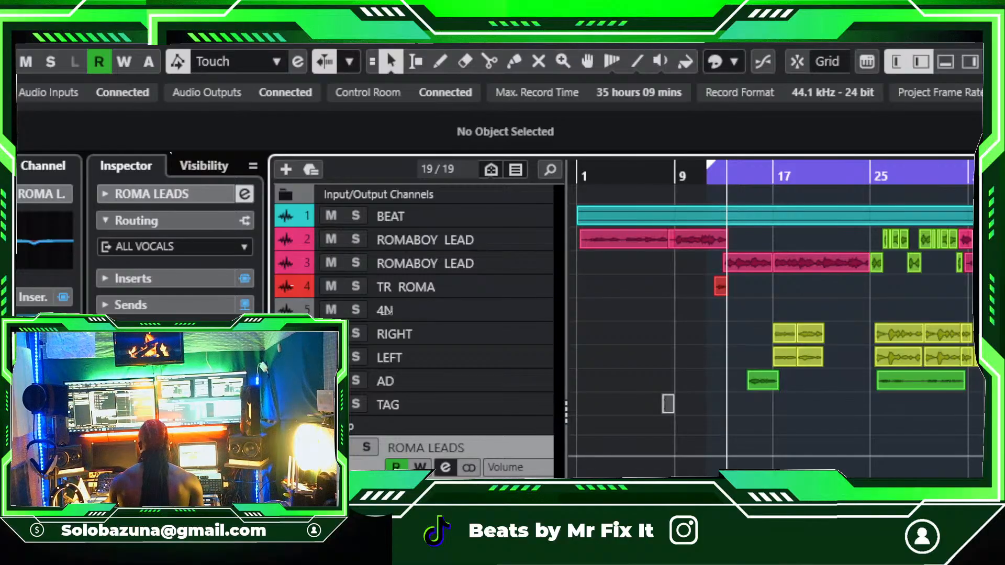
key("Down")
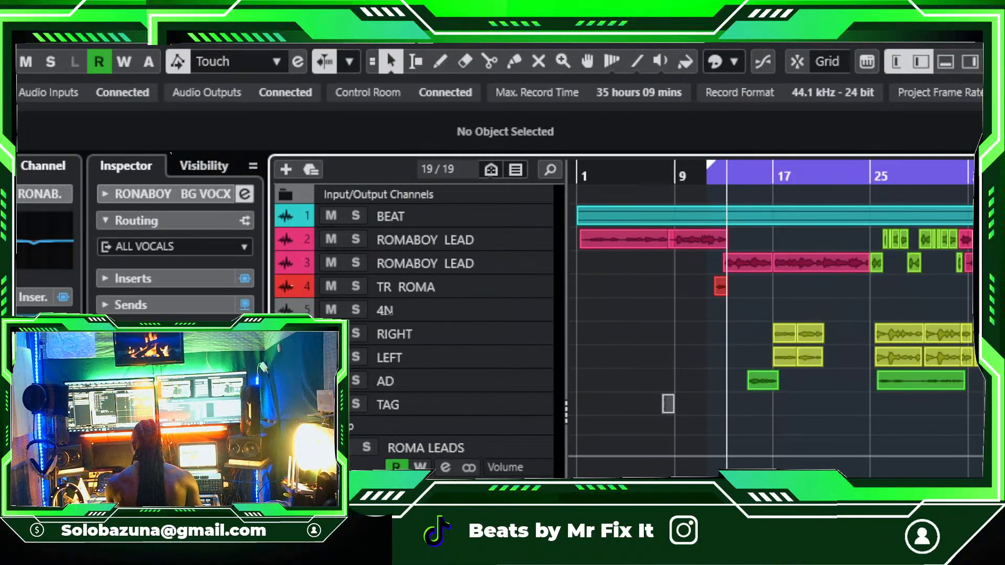
key("Return")
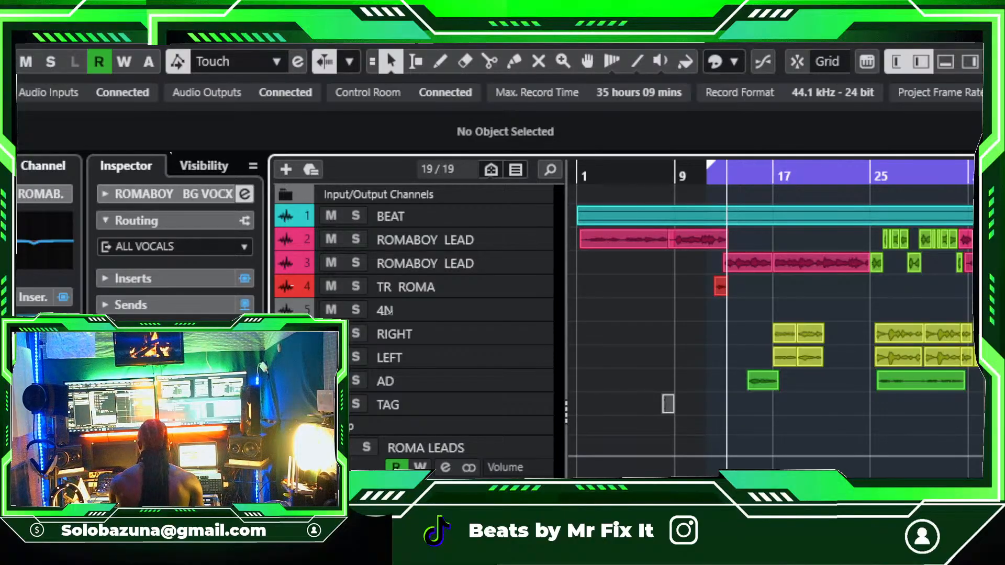
left_click(171, 238)
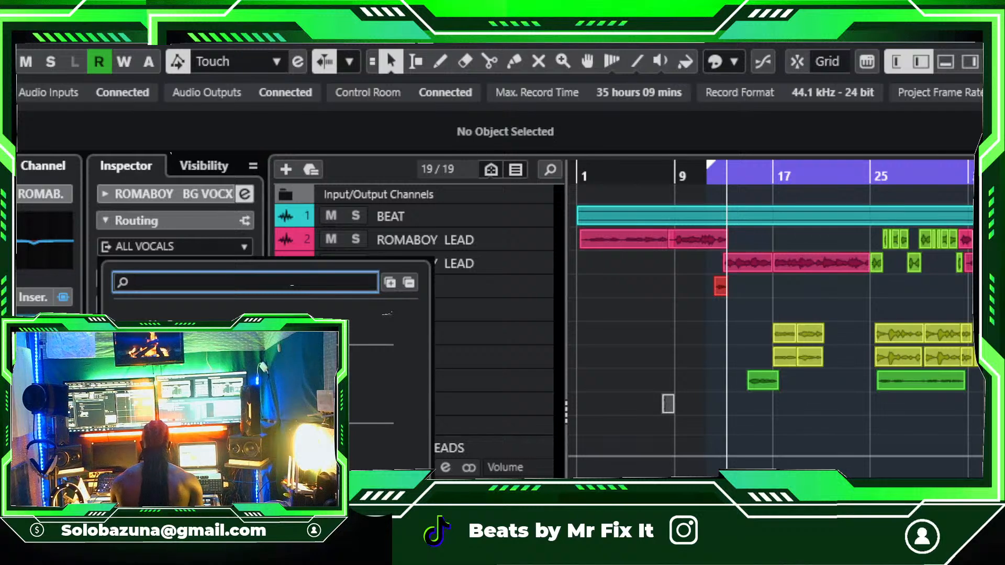
left_click(199, 445)
key("Escape")
left_click(325, 450)
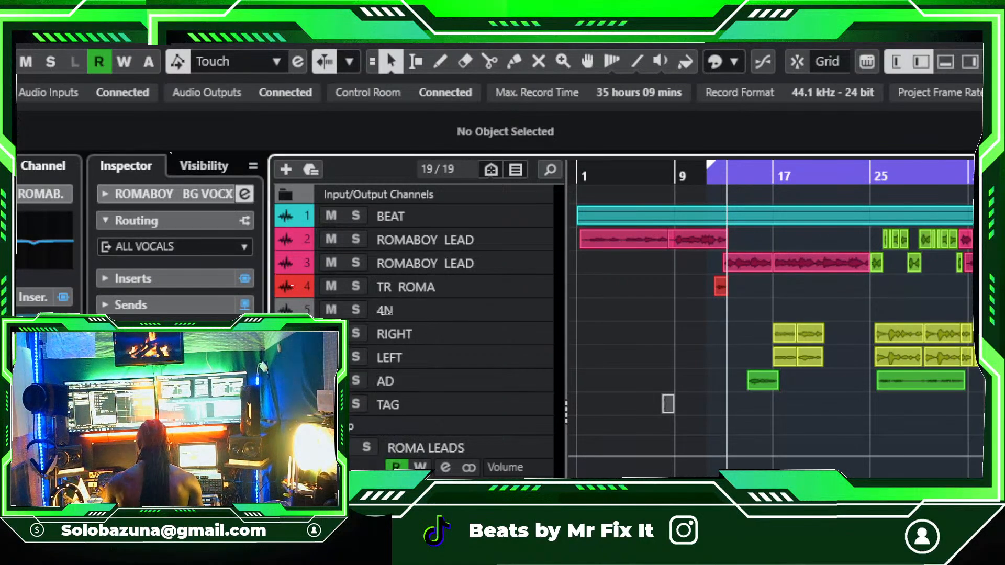
Step: Select the ALL VOCALS group, open its CLA-3A Stereo insert, and place the plug-in window clear of the insert list
scroll(388, 311, "down", 6)
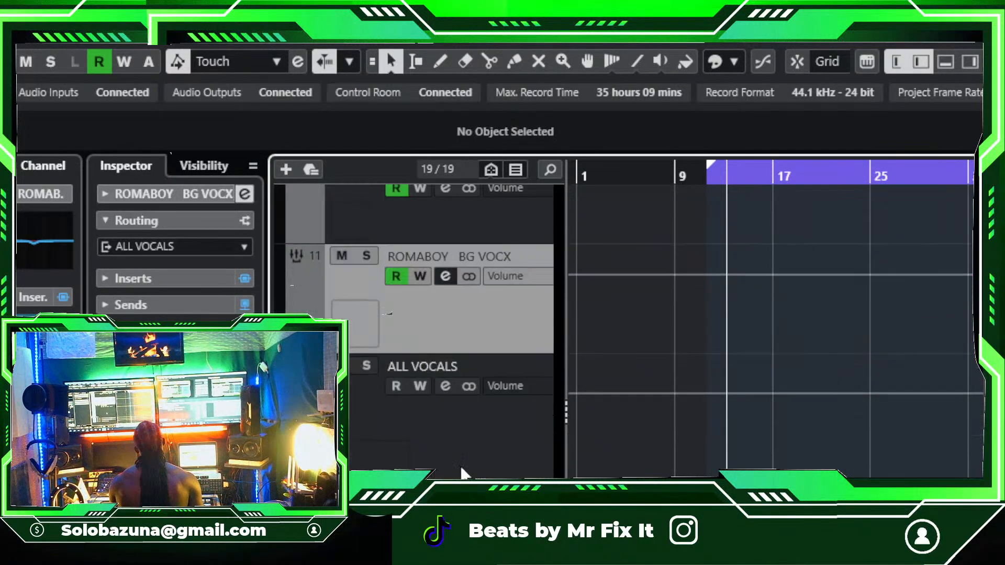
left_click(487, 419)
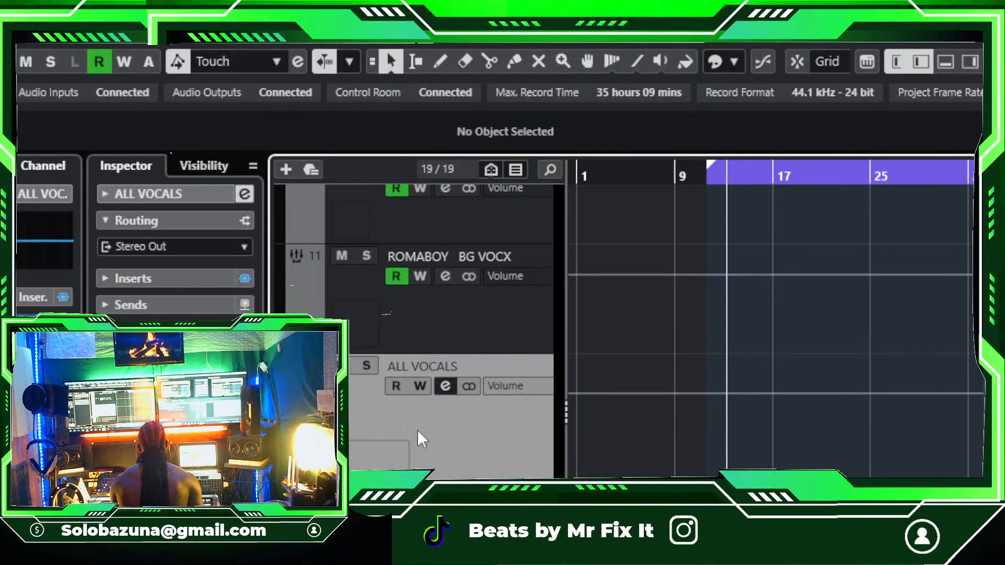
left_click(150, 278)
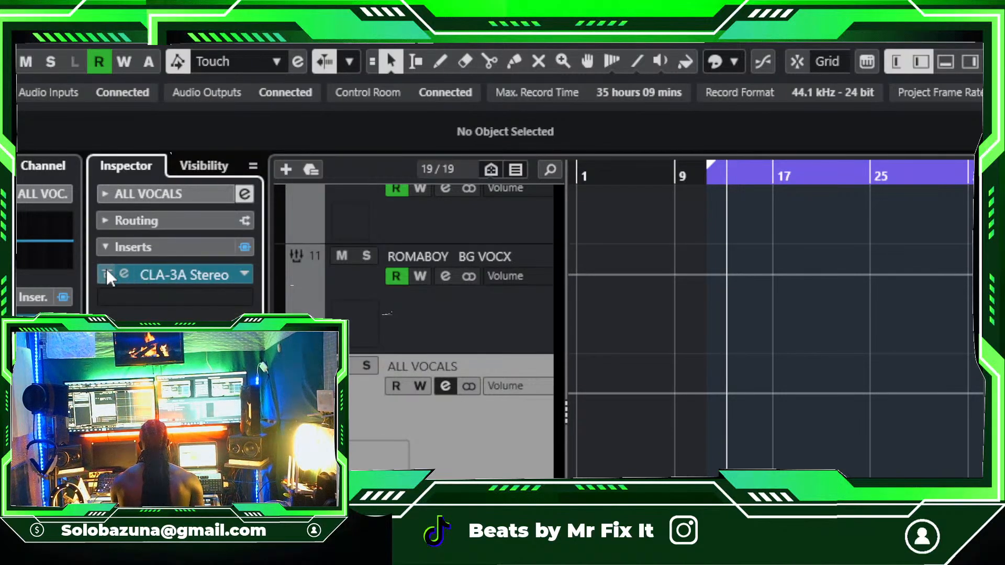
left_click(237, 278)
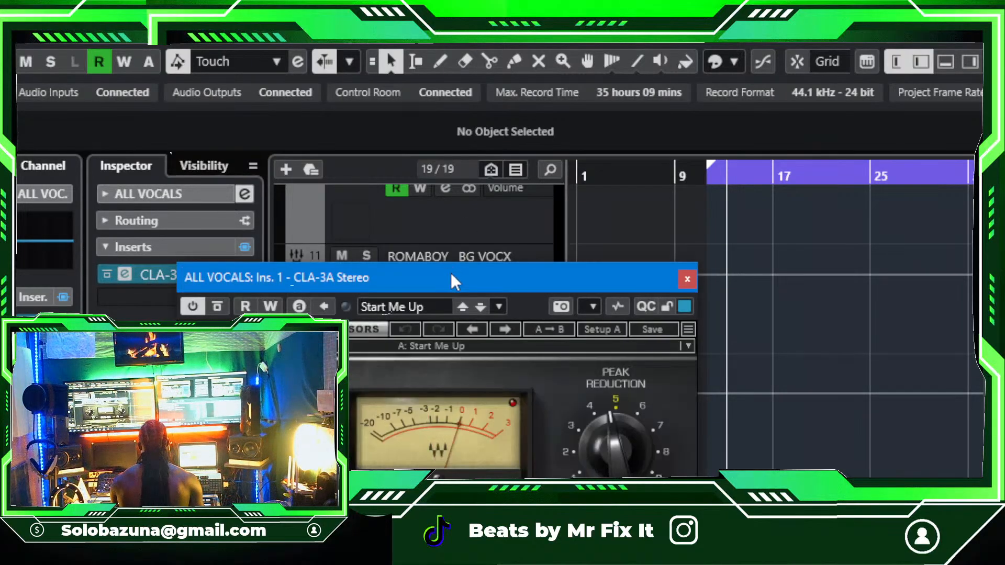
left_click_drag(453, 277, 699, 188)
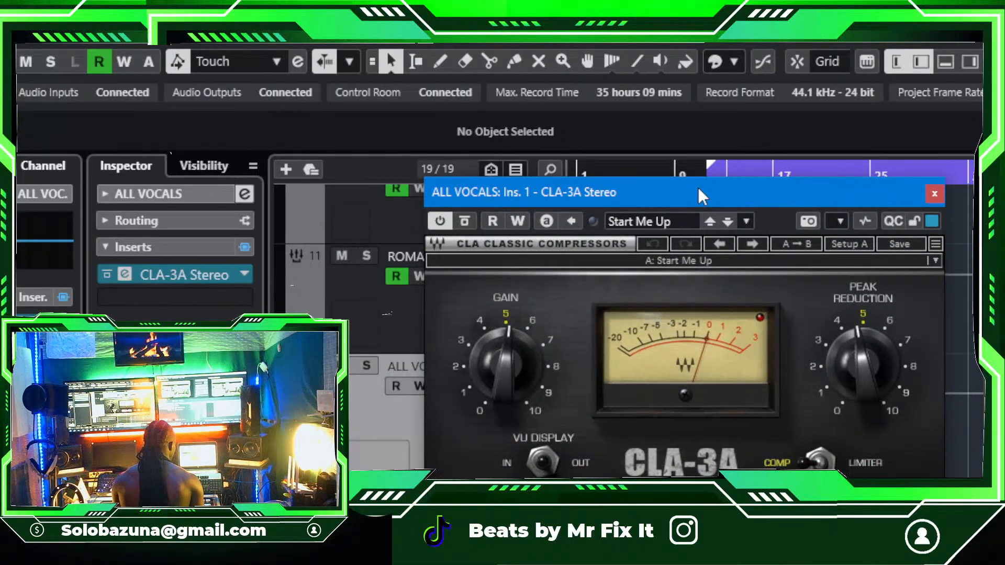
left_click_drag(713, 192, 721, 314)
Step: Move the left locator to bar 9 and save the project before and after the change
left_click(31, 46)
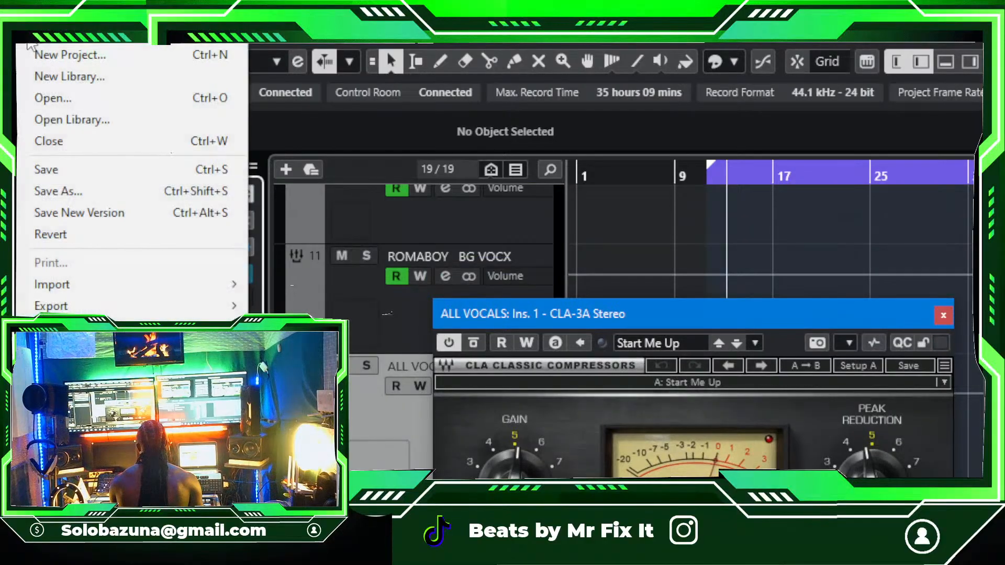
left_click(61, 170)
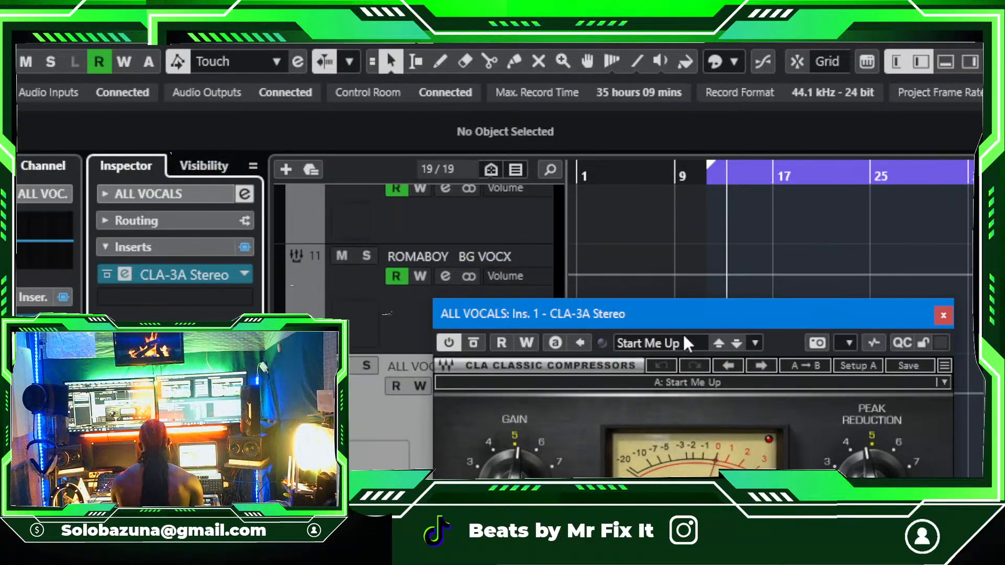
scroll(743, 272, "up", 5)
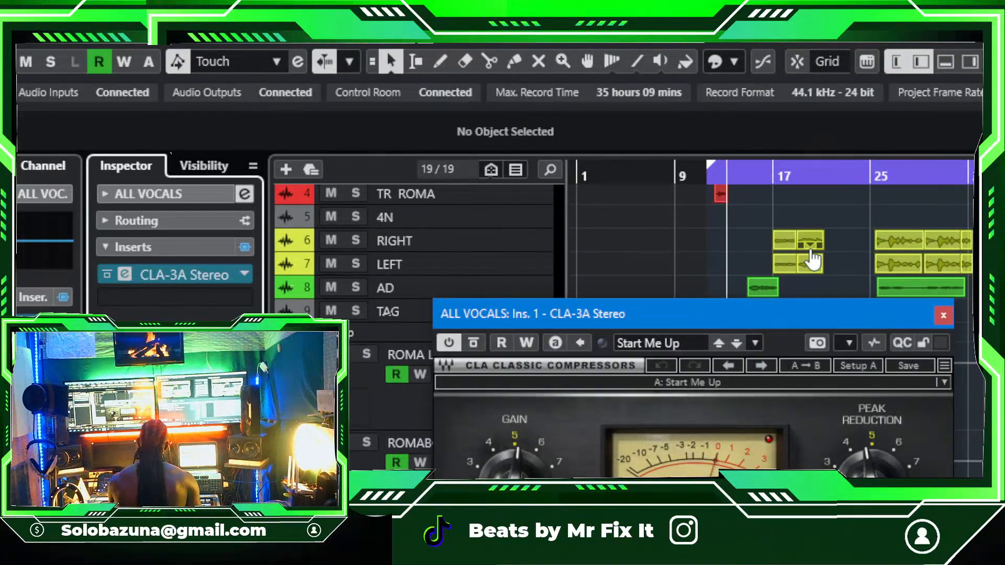
scroll(813, 259, "up", 4)
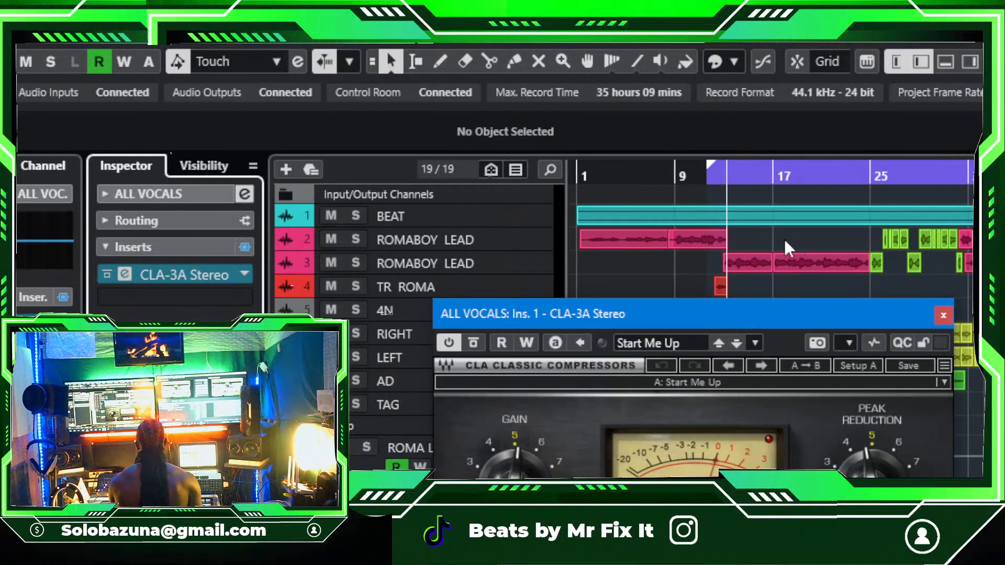
left_click_drag(707, 172, 673, 169)
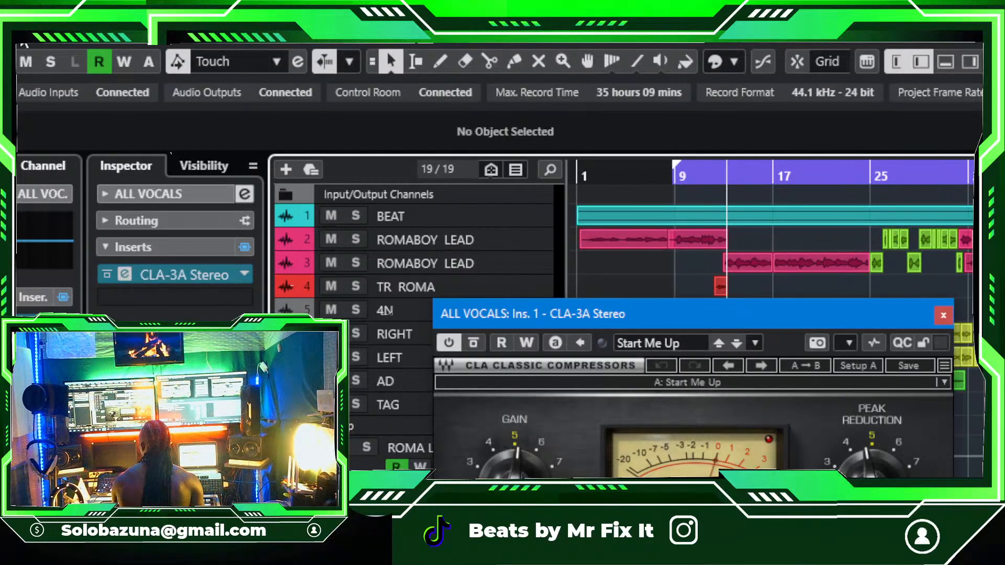
left_click(24, 44)
left_click(84, 169)
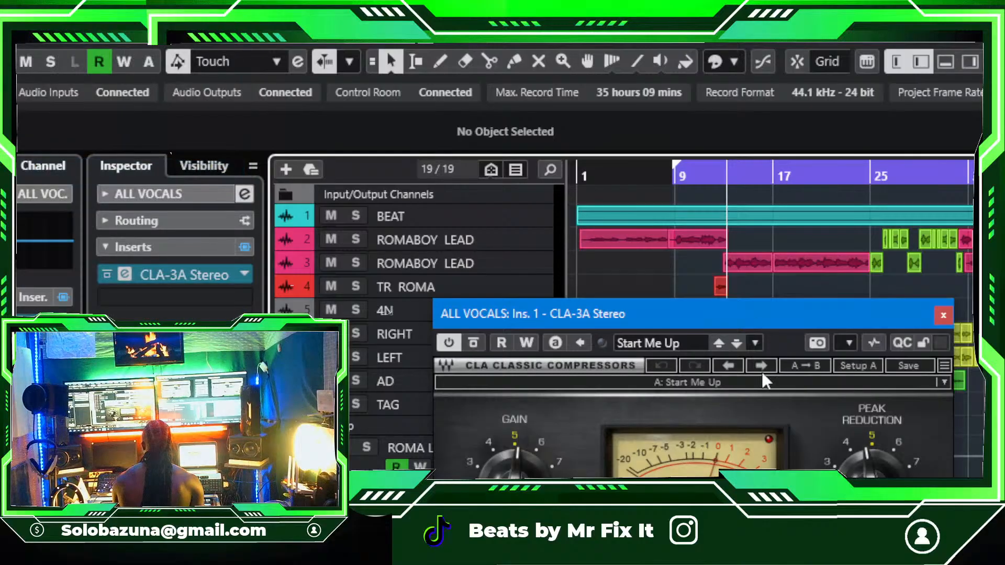
Step: Play the song from the left locator at bar 9, with the CLA-3A window below the lead tracks and the timeline zoomed in
left_click_drag(744, 308, 809, 275)
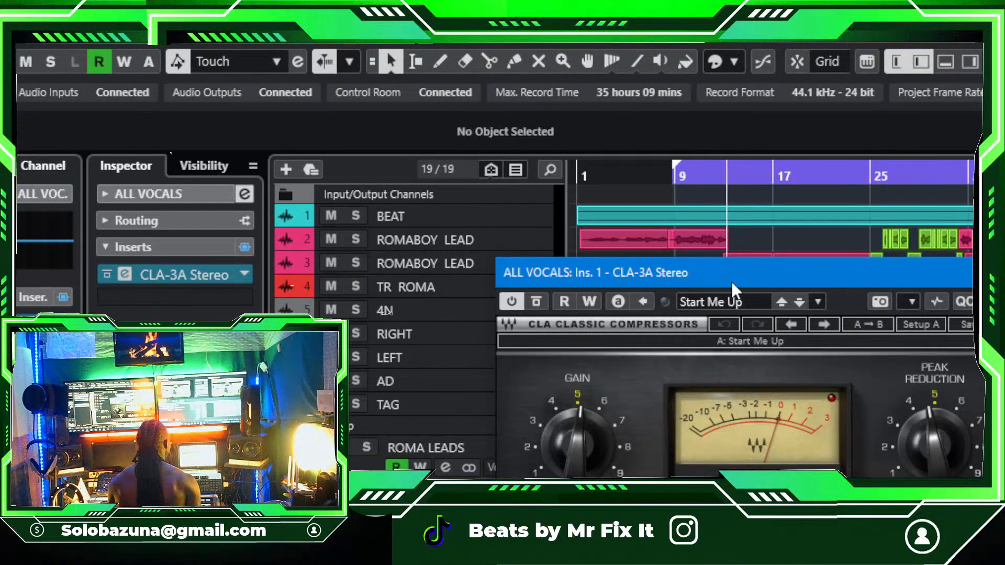
left_click(993, 273)
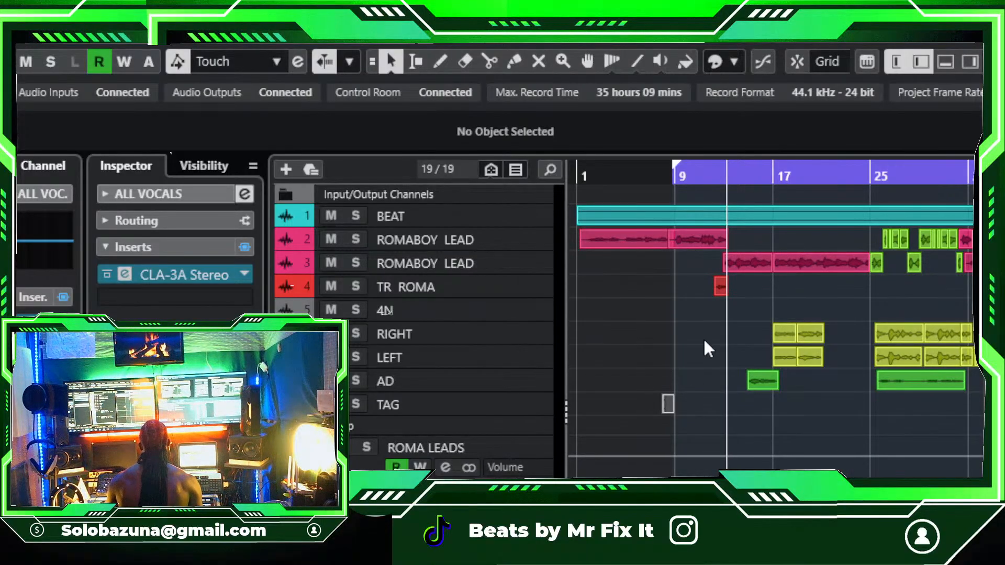
key("KP_1")
key("space")
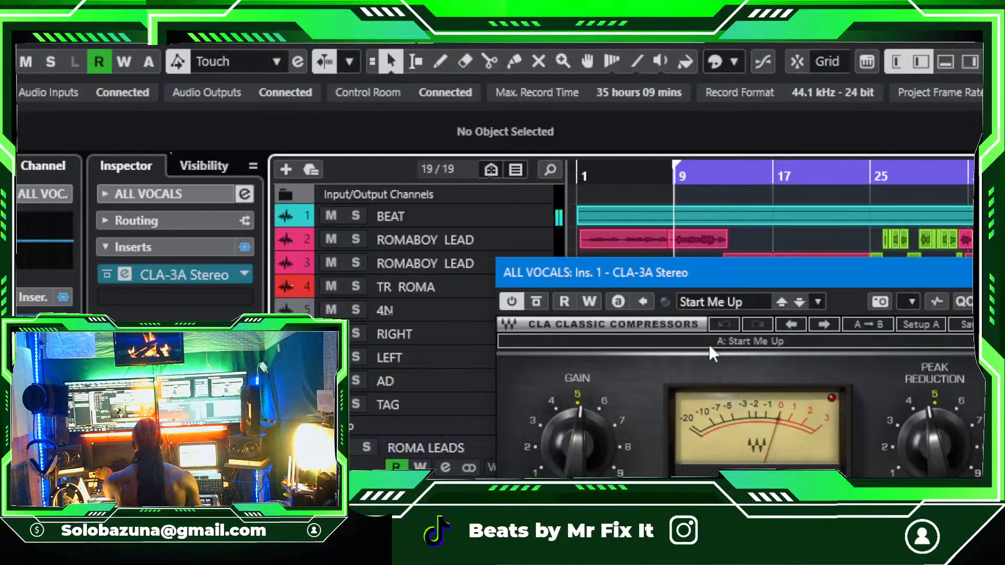
left_click_drag(811, 277, 693, 344)
key("h")
key("h")
key("h")
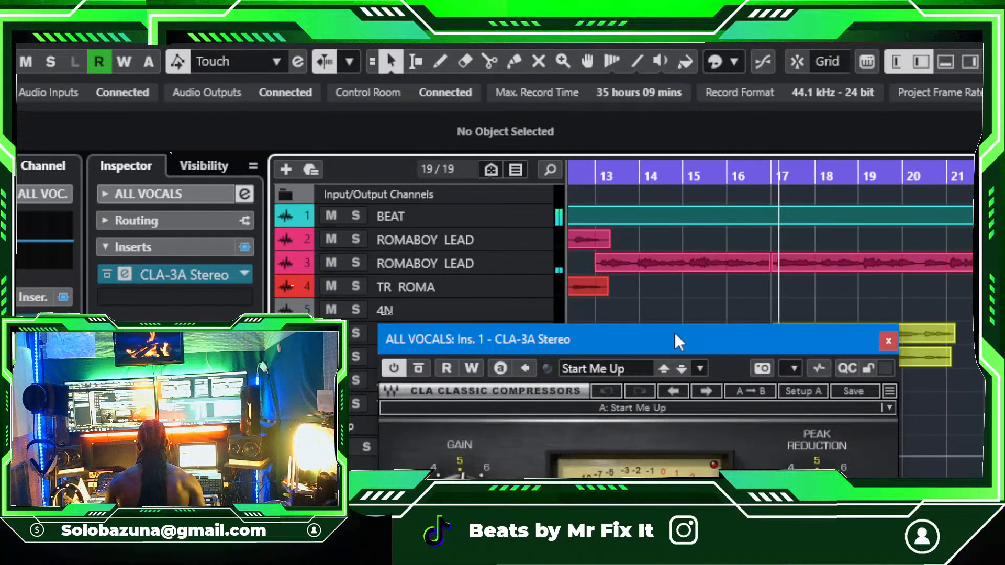
Step: Bring the CLA-3A controls into view, then bypass and re-enable the compressor on ALL VOCALS during playback to compare the sound
left_click_drag(683, 341, 754, 182)
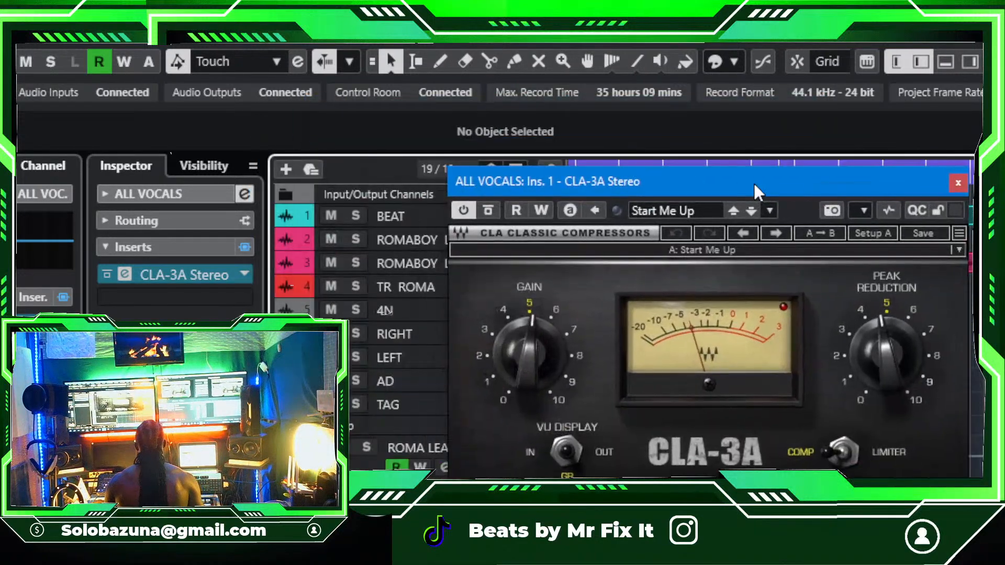
left_click(464, 211)
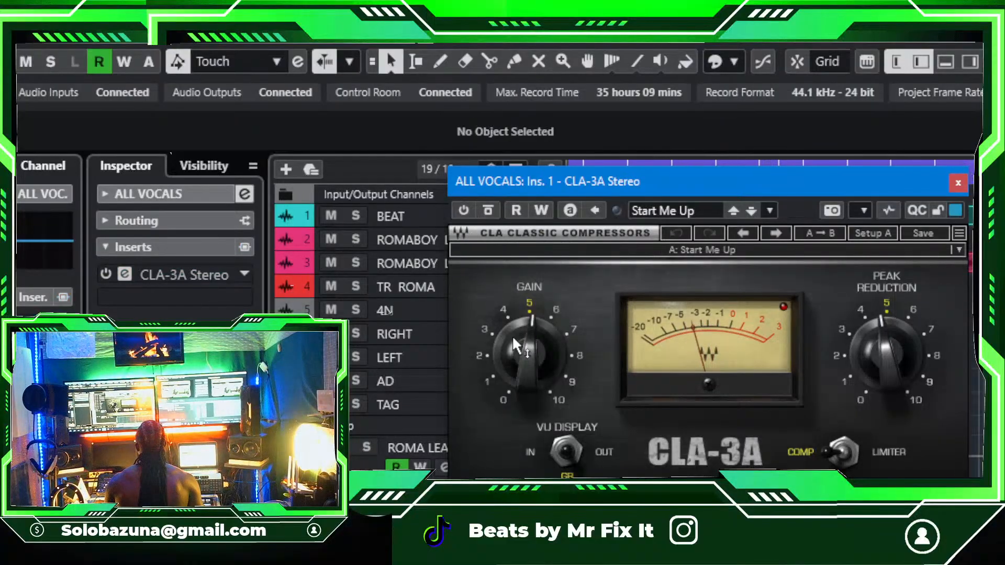
left_click(464, 211)
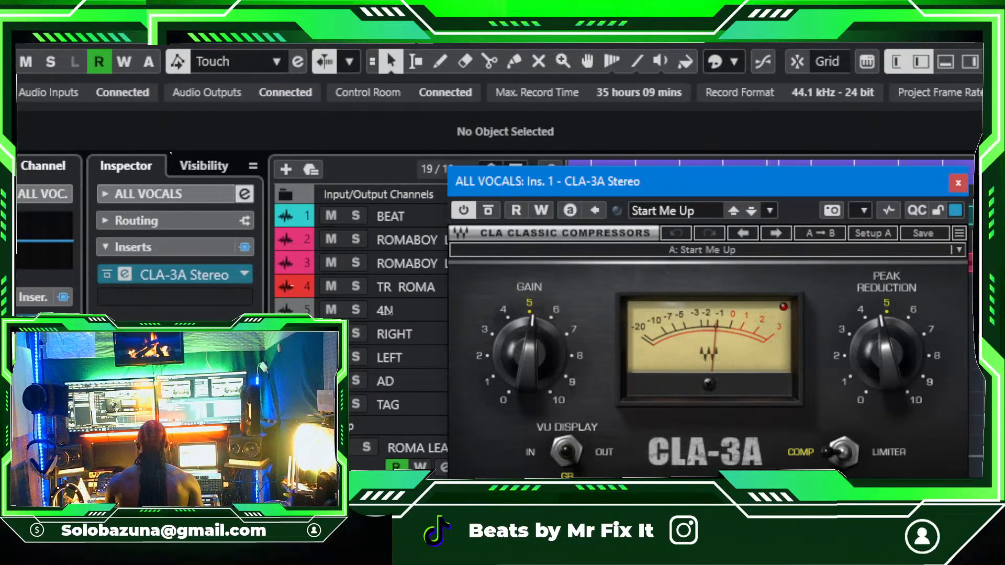
left_click_drag(698, 182, 718, 199)
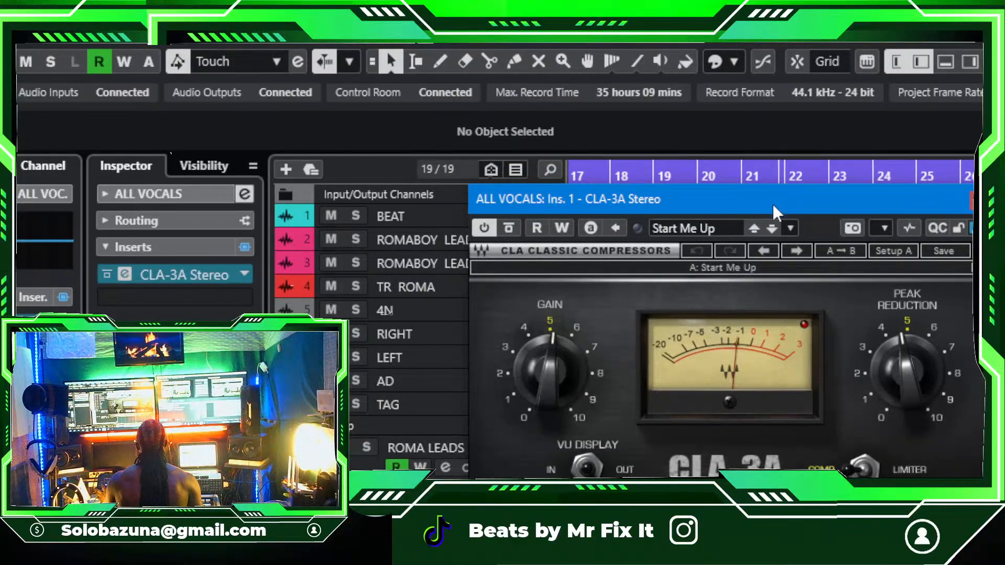
Step: Follow playback in a wider timeline view and reposition the CLA-3A window so its meter, Mix and Trim controls can be examined
left_click_drag(773, 205, 719, 353)
key("g")
key("g")
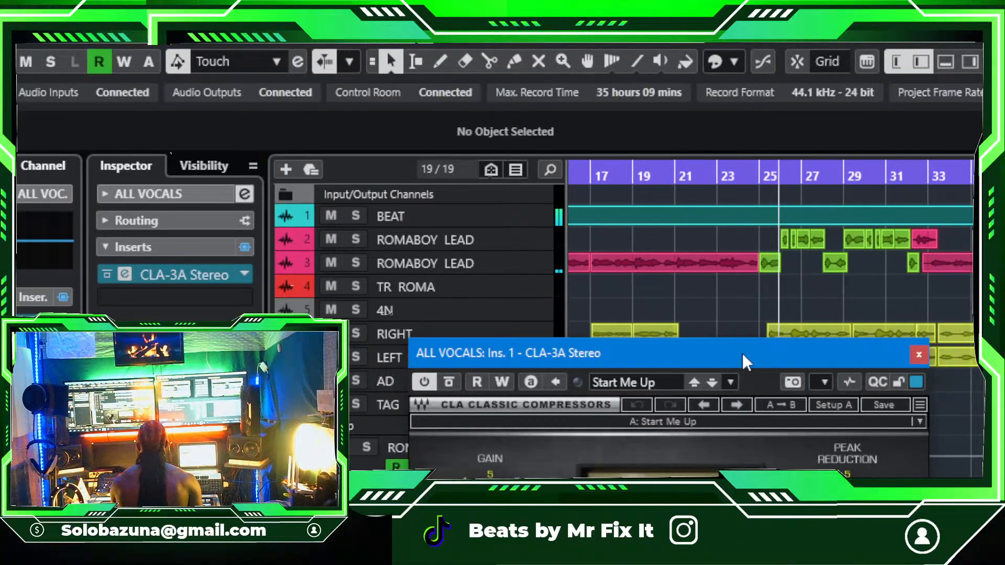
left_click_drag(742, 354, 446, 85)
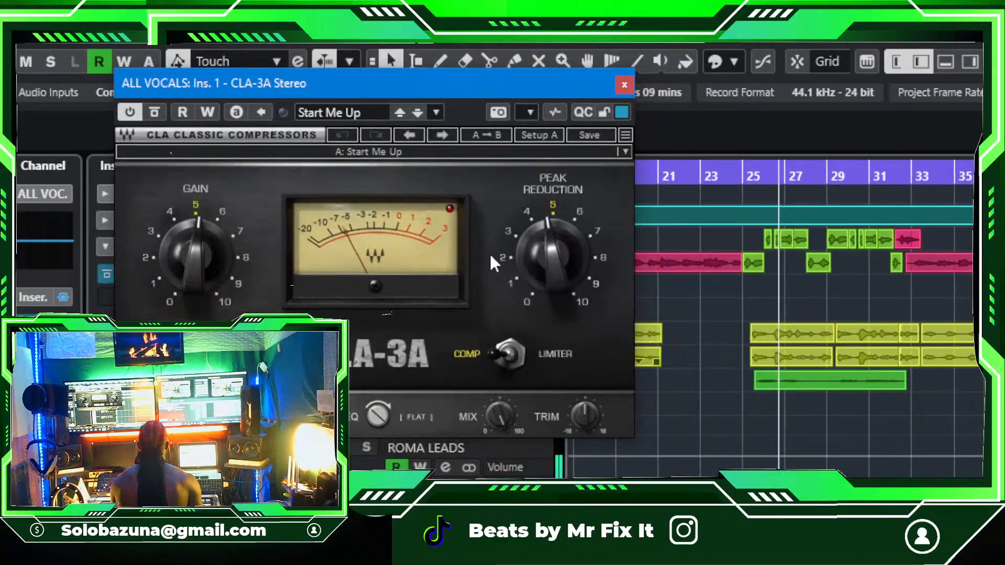
Step: Save the project and reposition the CLA-3A window so its Gain, meter and Peak Reduction controls can be examined
left_click(18, 43)
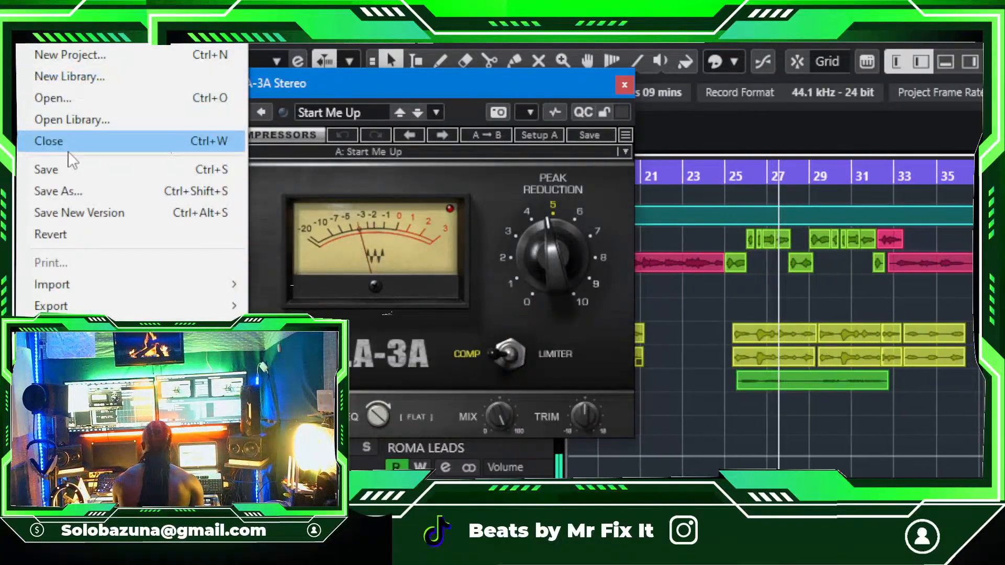
left_click(47, 168)
left_click_drag(427, 85, 396, 161)
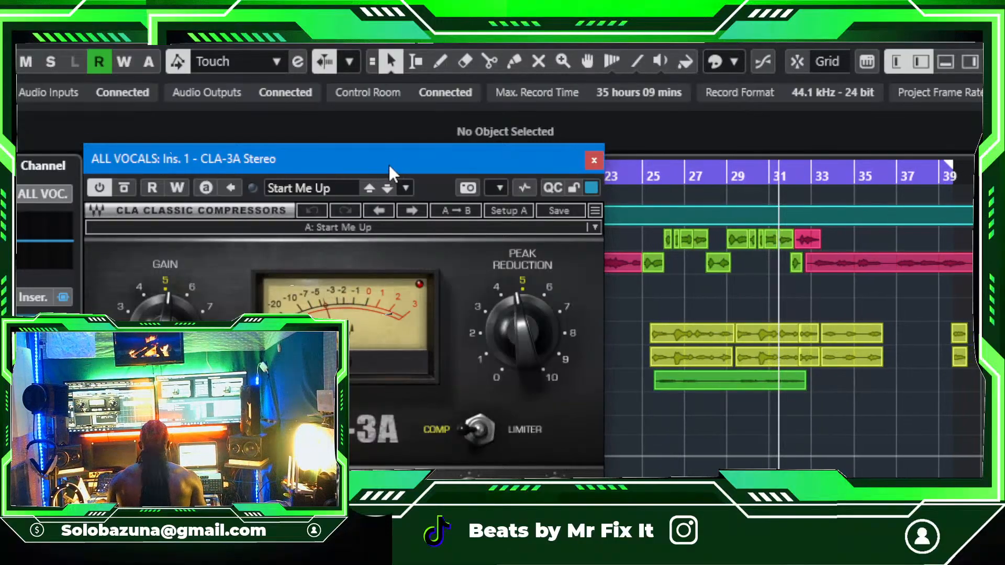
left_click_drag(389, 165, 316, 97)
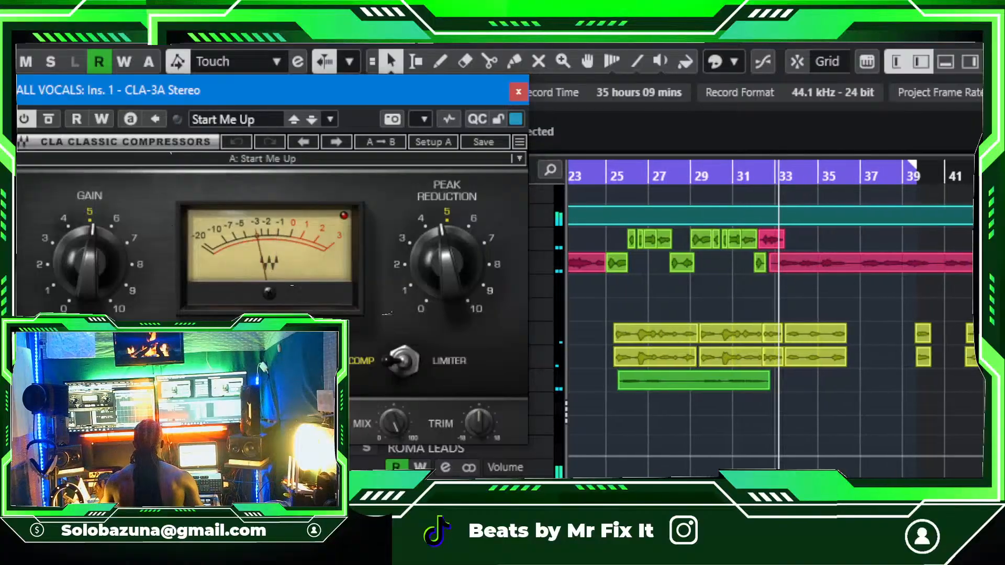
mouse_move(90, 262)
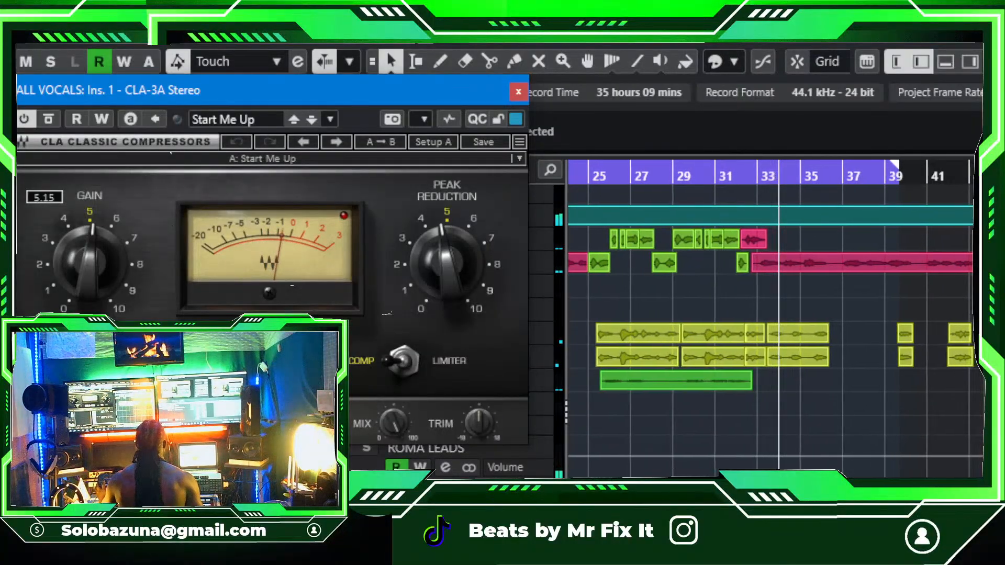
Step: Stop playback and show a wider stretch of the arrangement around the playhead beside the CLA-3A window
left_click(519, 92)
left_click(788, 325)
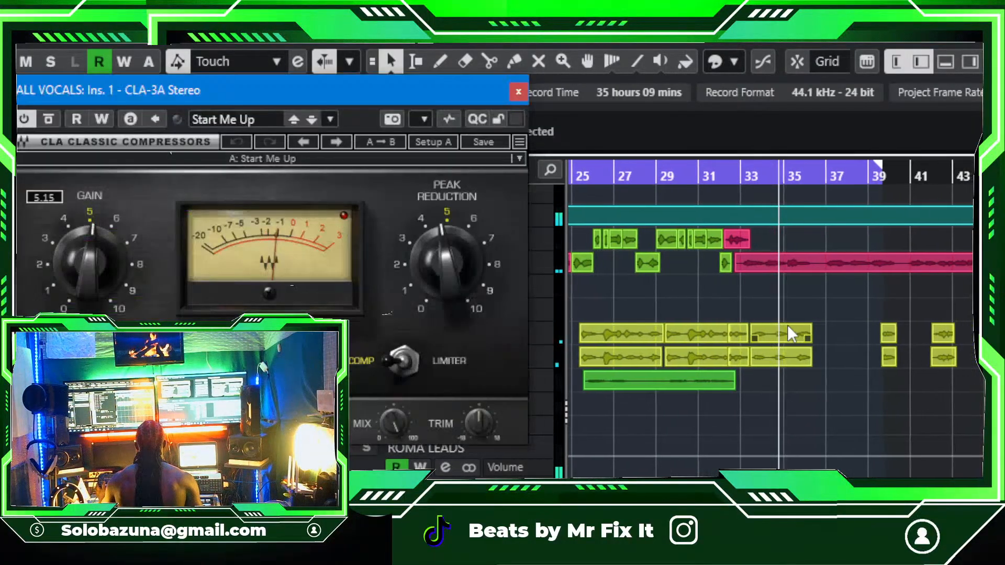
key("g")
key("g")
key("g")
key("g")
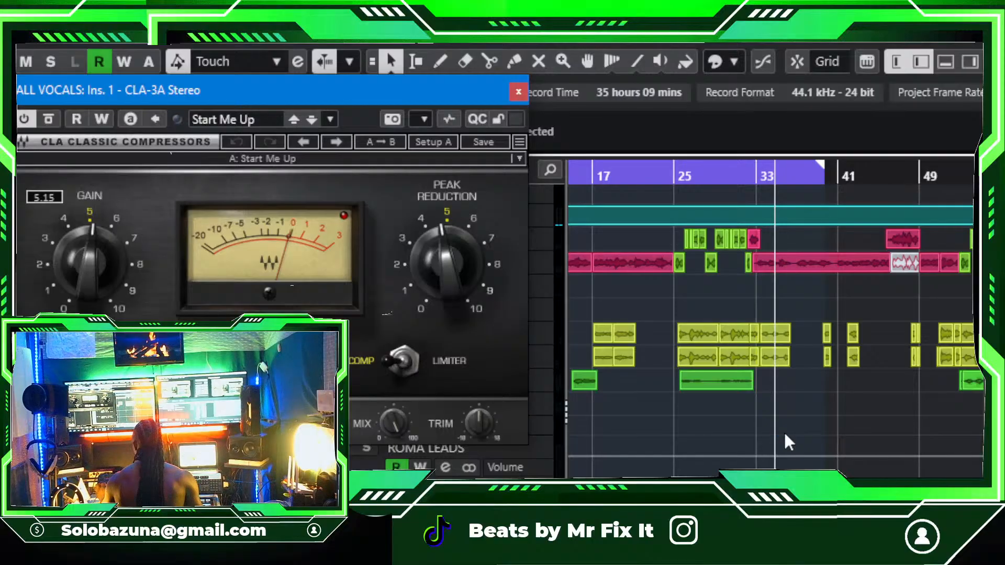
key("h")
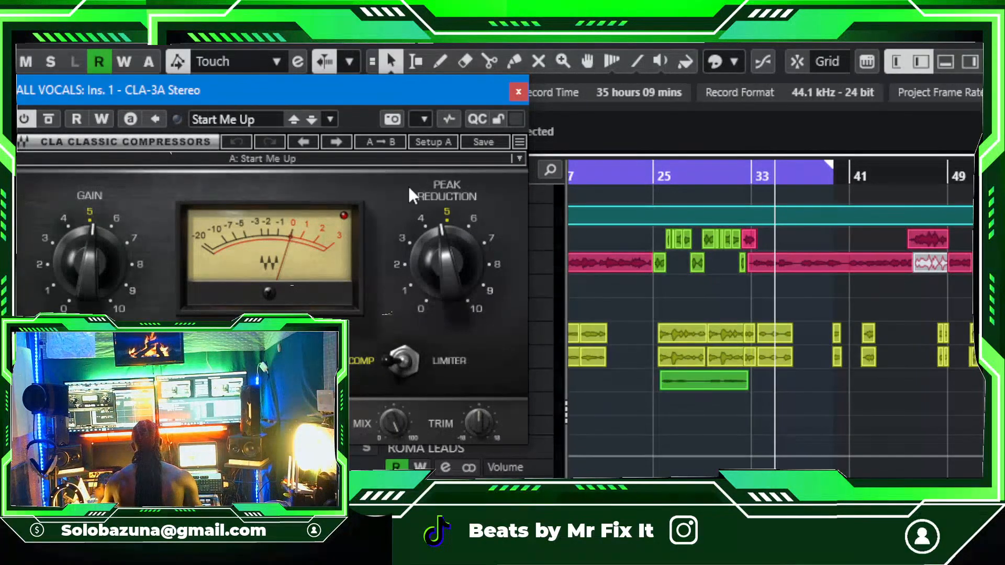
Step: Place the CLA-3A window beside the Inspector and show the whole song in the timeline, with no event selected
left_click_drag(375, 94, 617, 139)
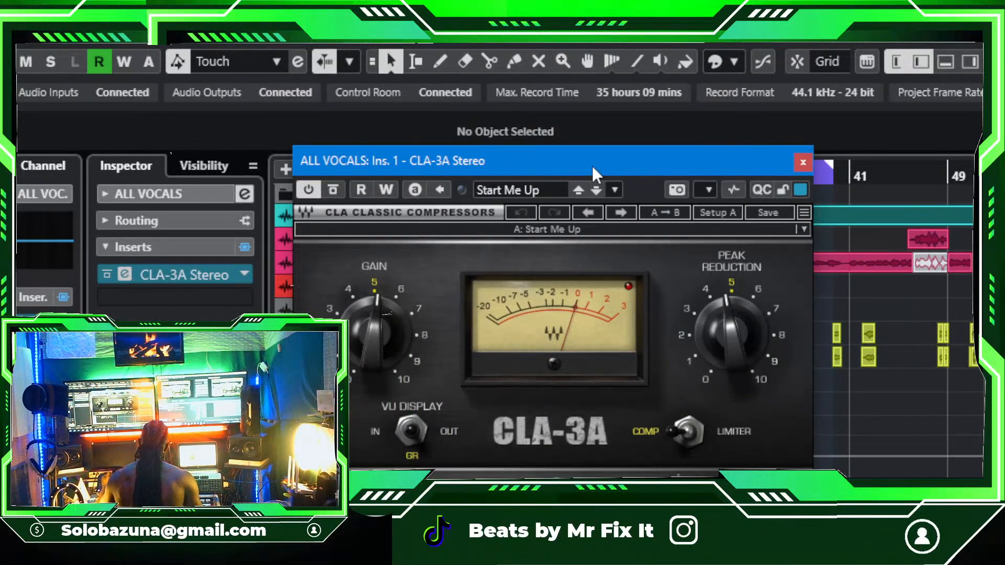
left_click_drag(567, 162, 611, 235)
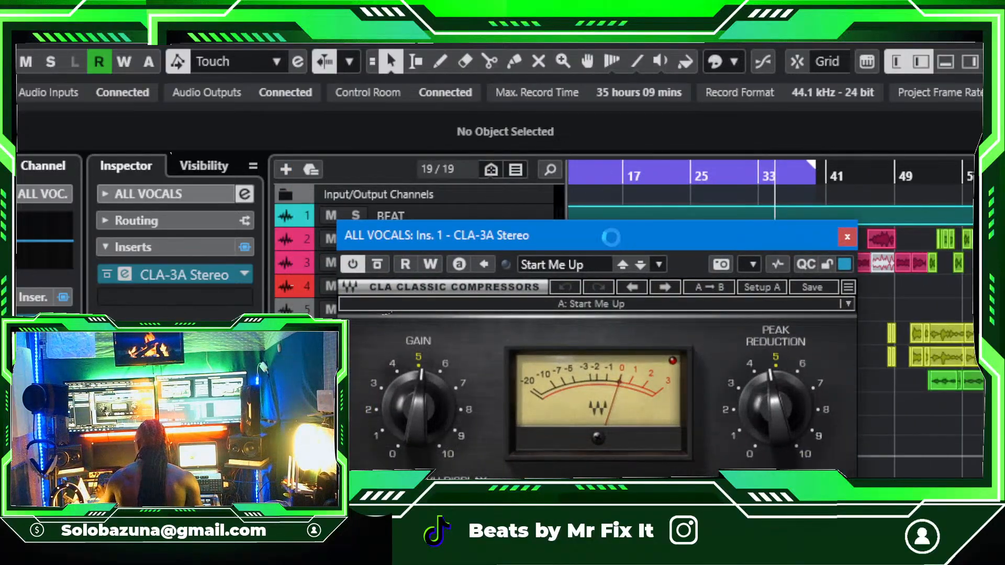
key("g")
key("h")
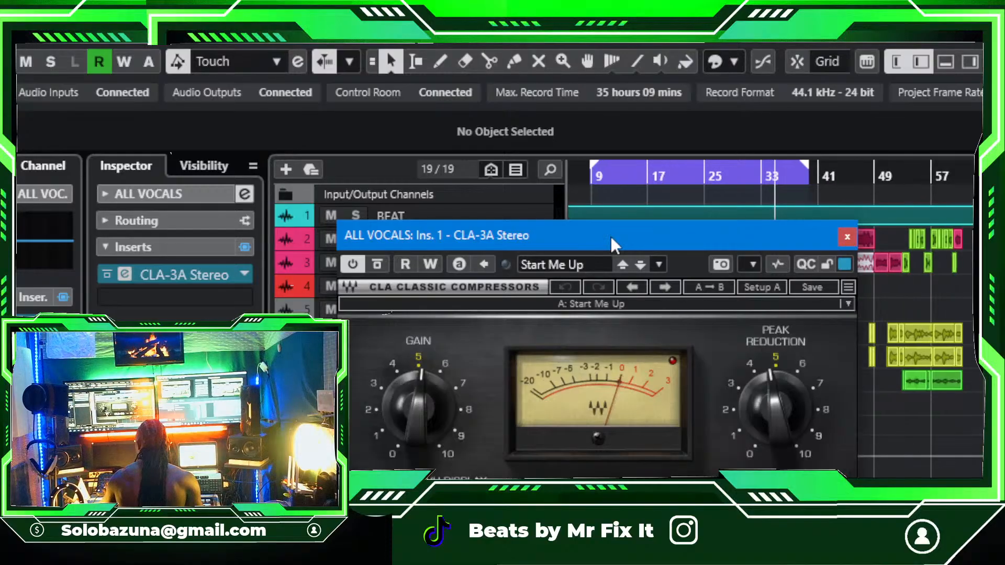
key("g")
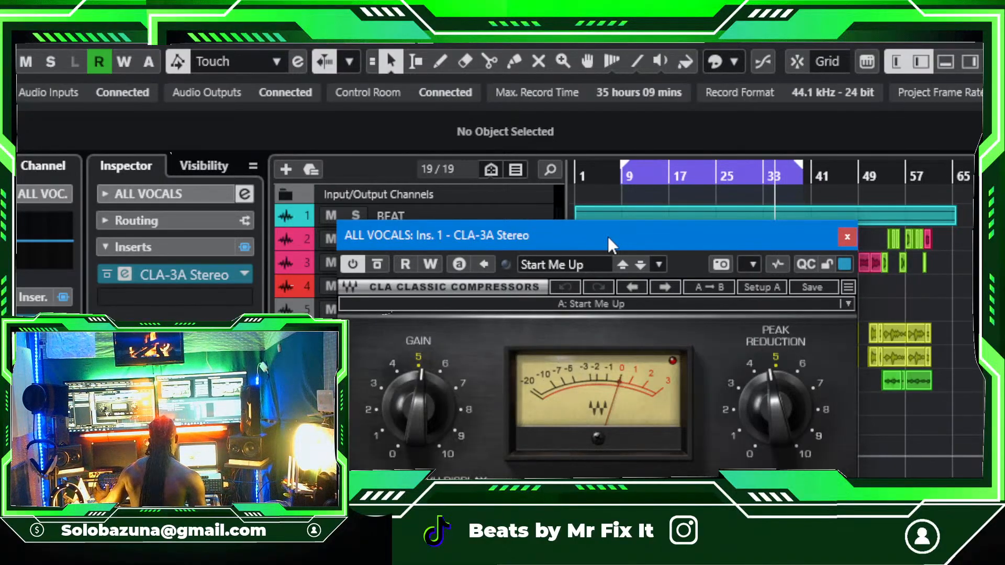
left_click_drag(769, 218, 791, 246)
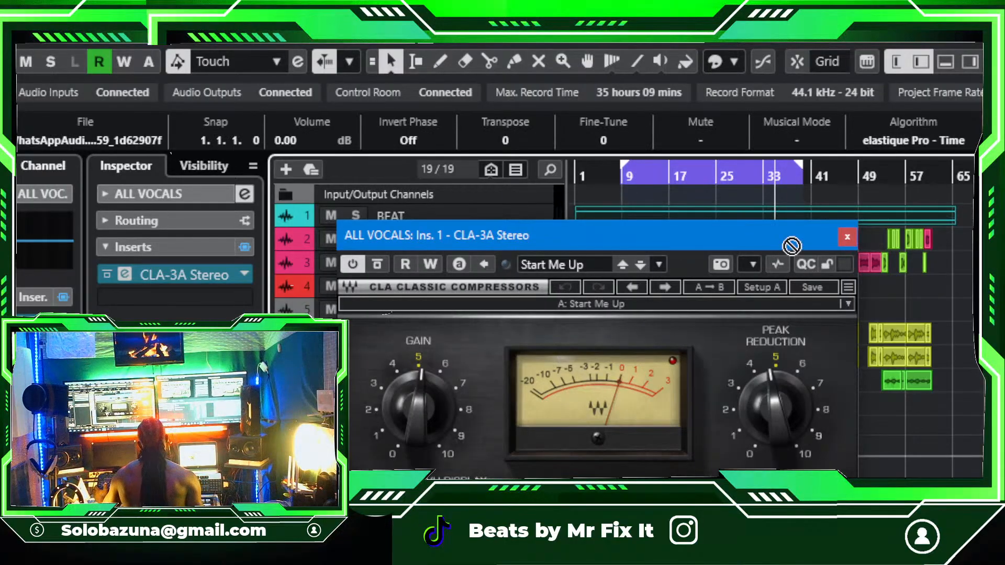
left_click(896, 297)
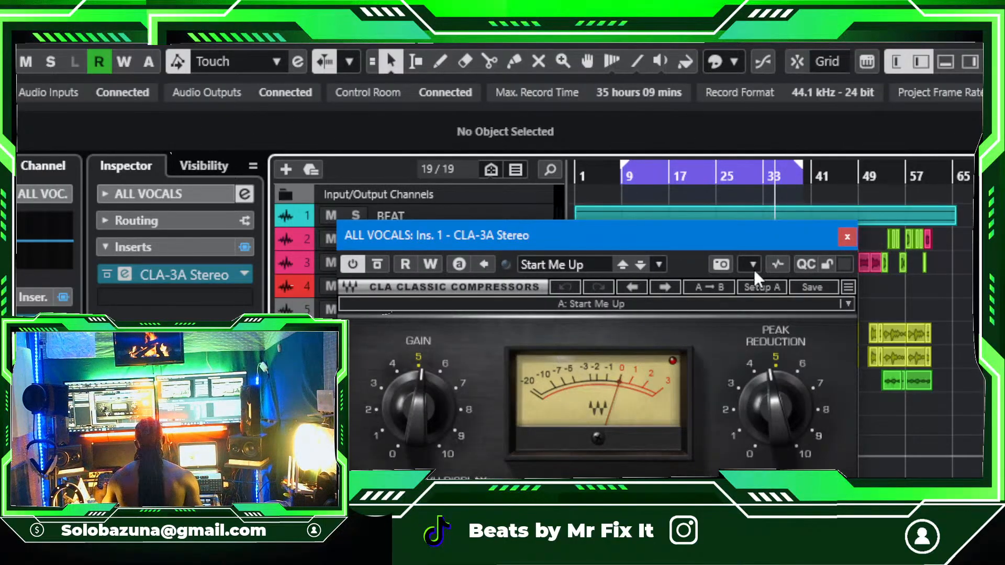
left_click_drag(737, 234, 713, 190)
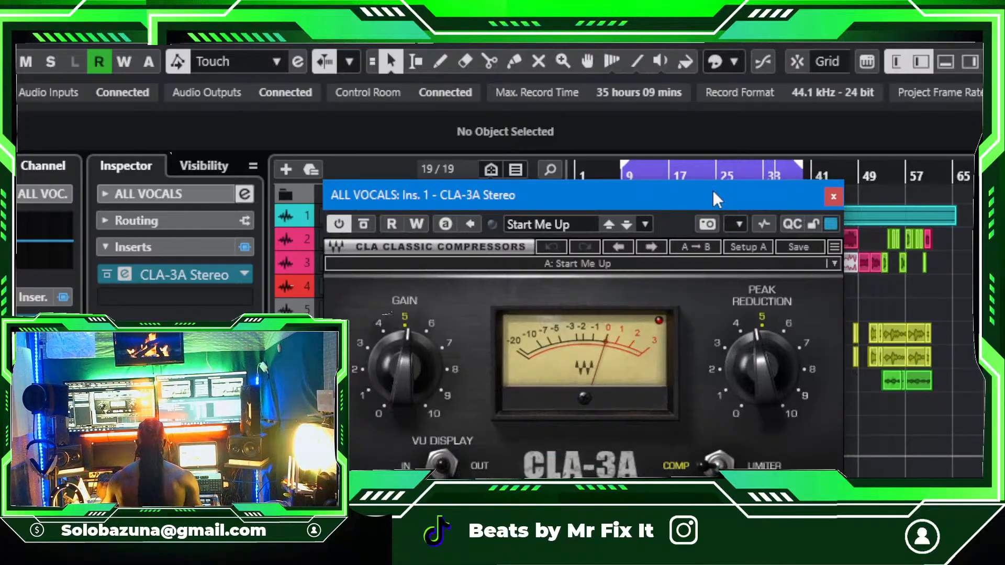
Step: Play from the left locator at bar 9 with the CLA-3A bypassed, keeping its window clear of the track buttons
key("KP_1")
key("Escape")
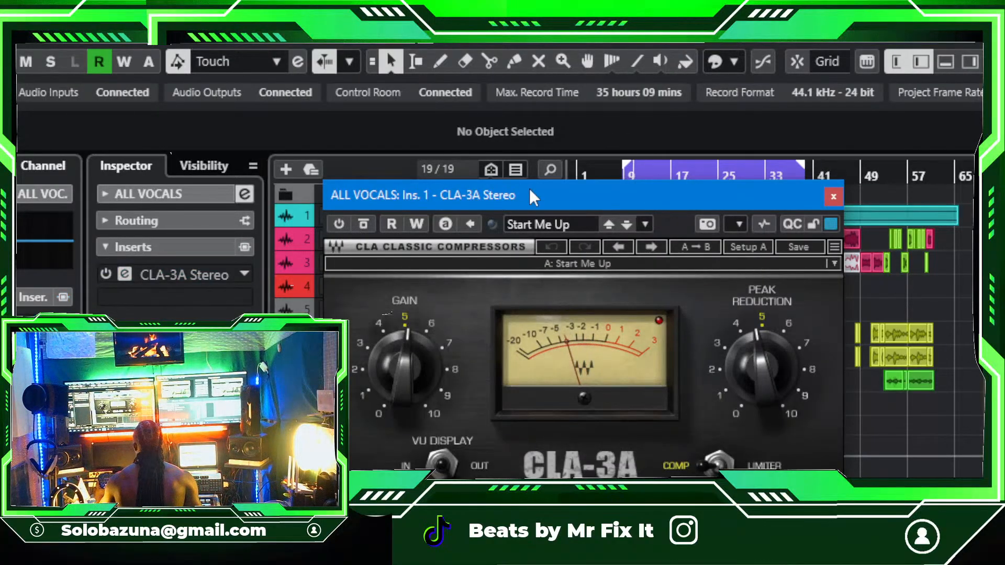
left_click_drag(529, 189, 593, 191)
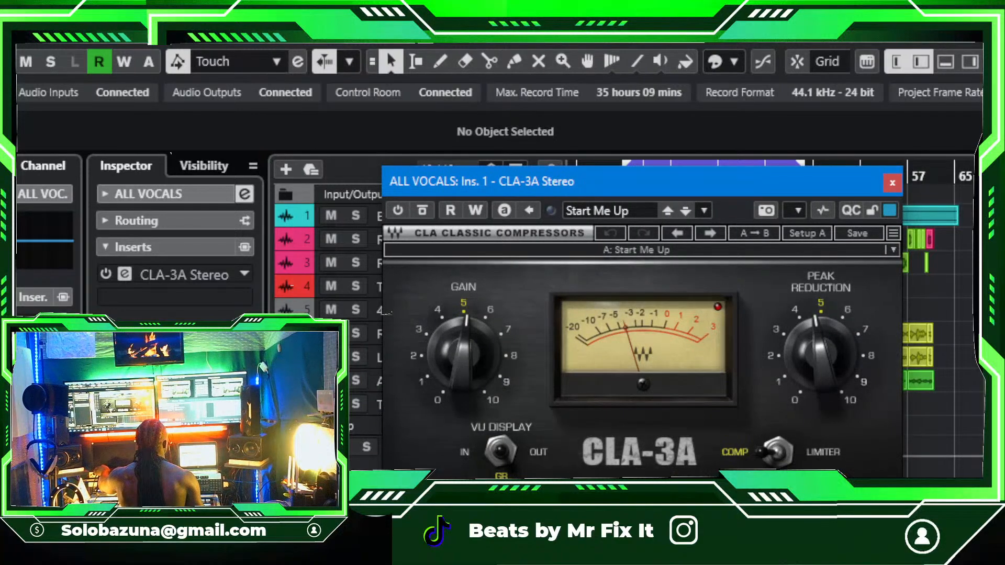
left_click(774, 432)
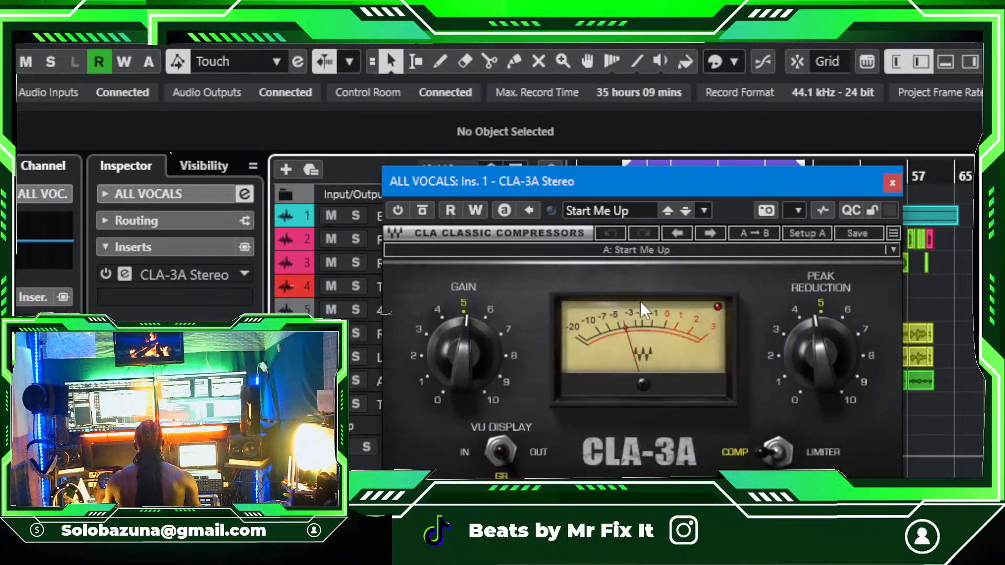
Step: Re-enable and bypass the CLA-3A on ALL VOCALS several times to compare the vocals with and without compression
left_click(395, 210)
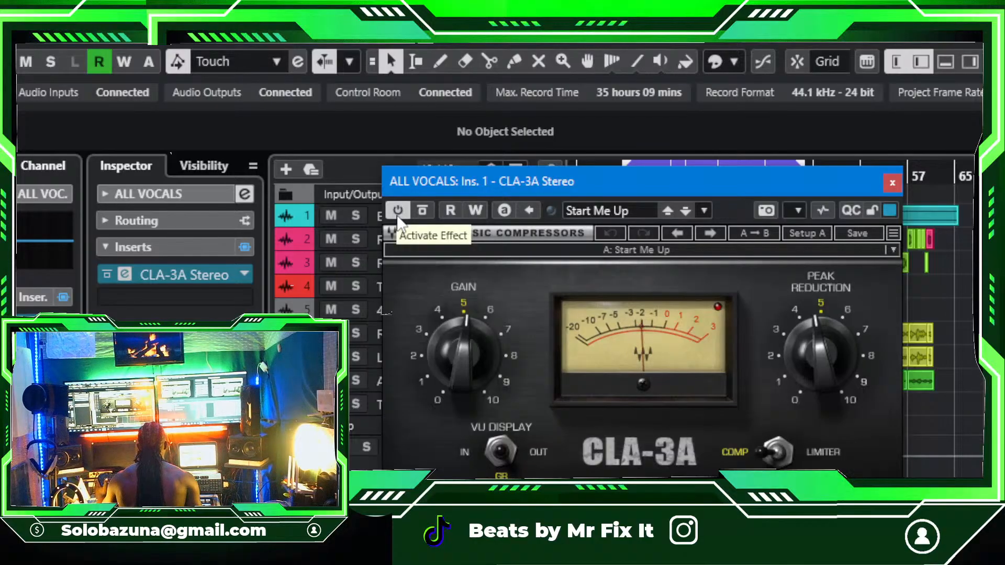
left_click(398, 214)
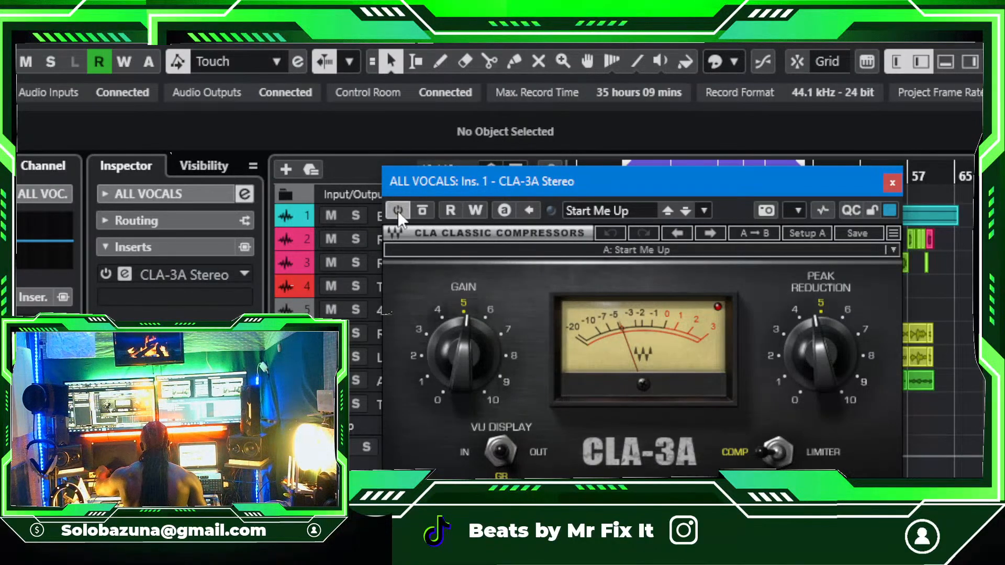
left_click(398, 212)
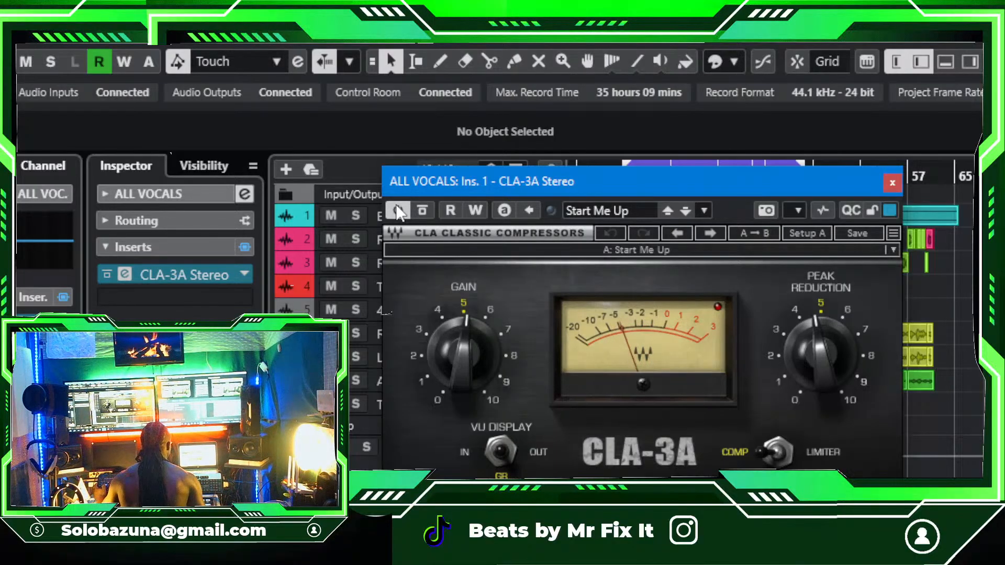
left_click(397, 211)
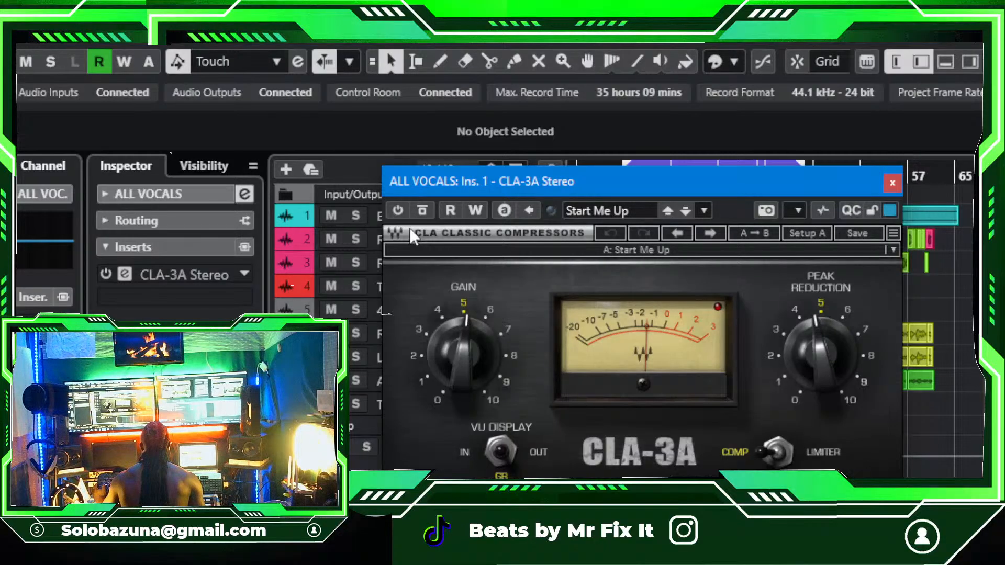
left_click(398, 211)
Step: Raise the CLA-3A's Peak Reduction slightly, then compare the vocals with the compressor on and bypassed
mouse_move(827, 346)
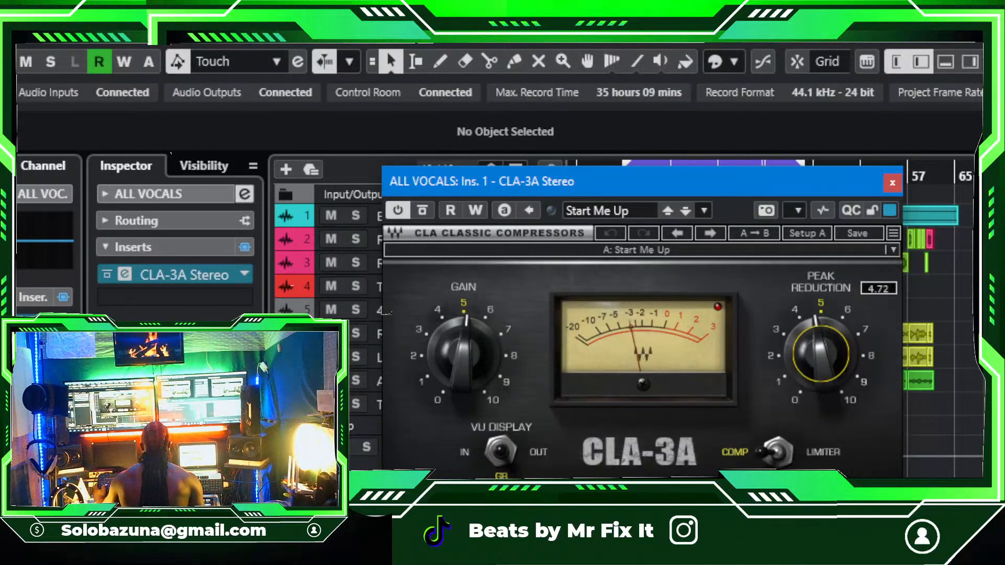
left_click_drag(827, 345, 827, 341)
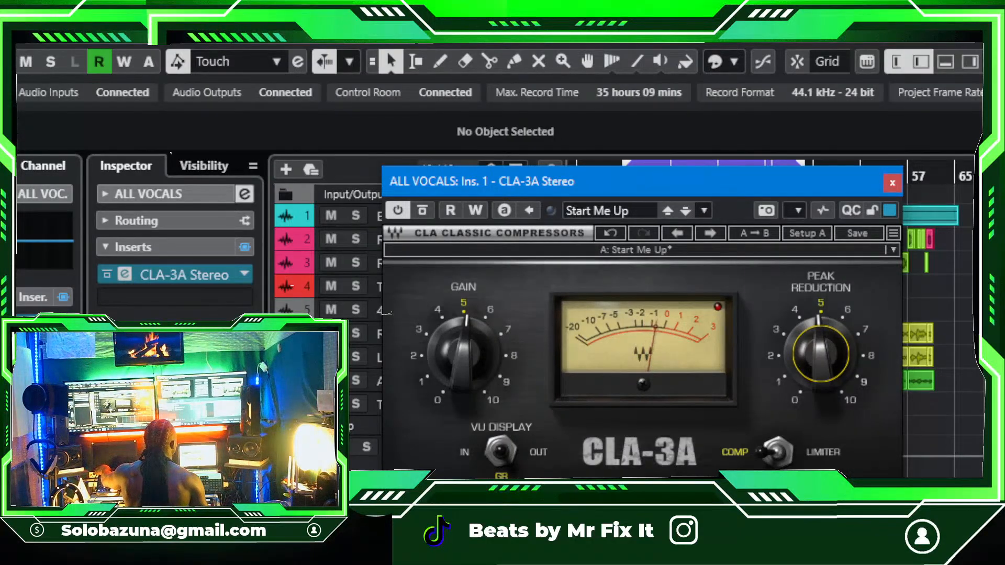
left_click(848, 447)
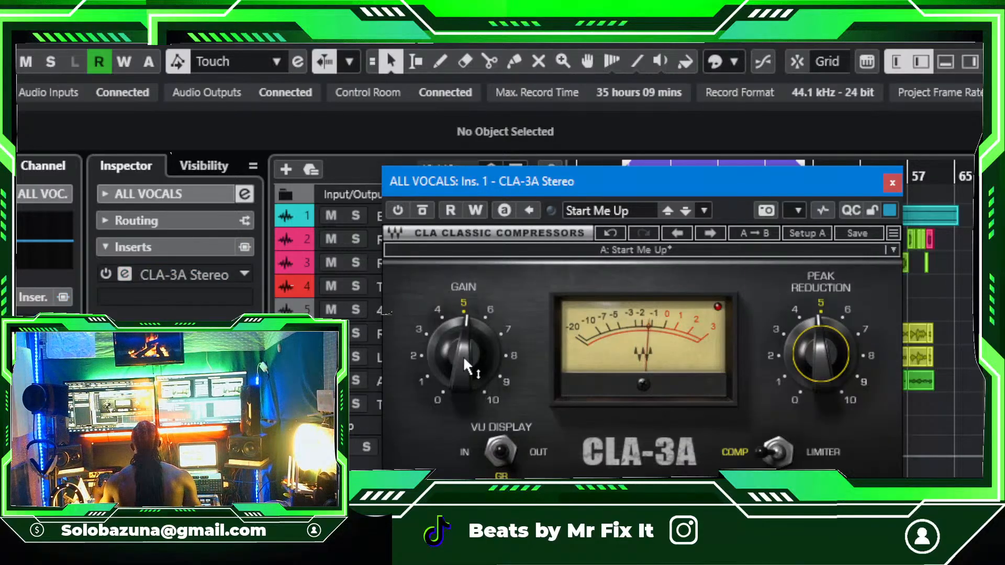
left_click(397, 211)
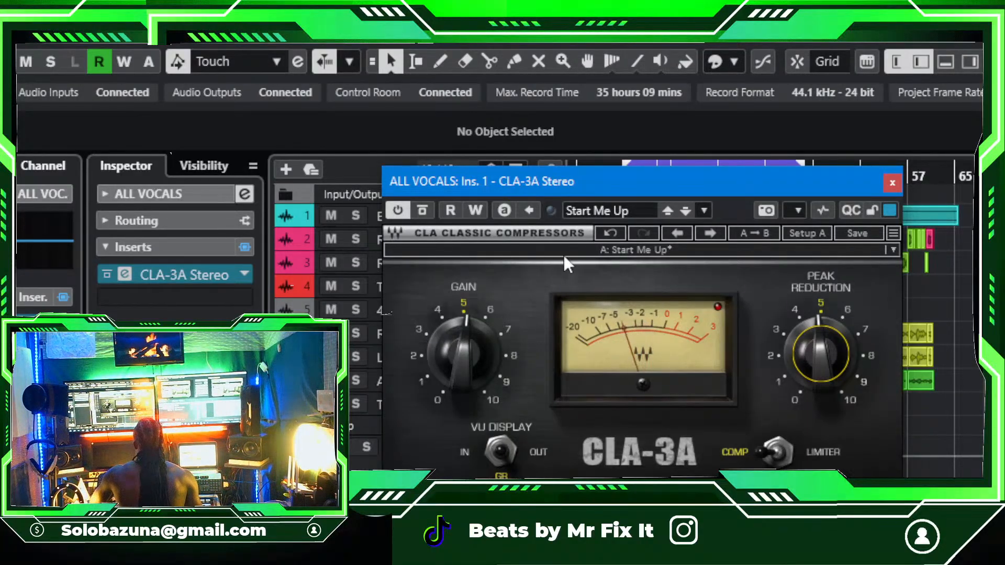
left_click(398, 211)
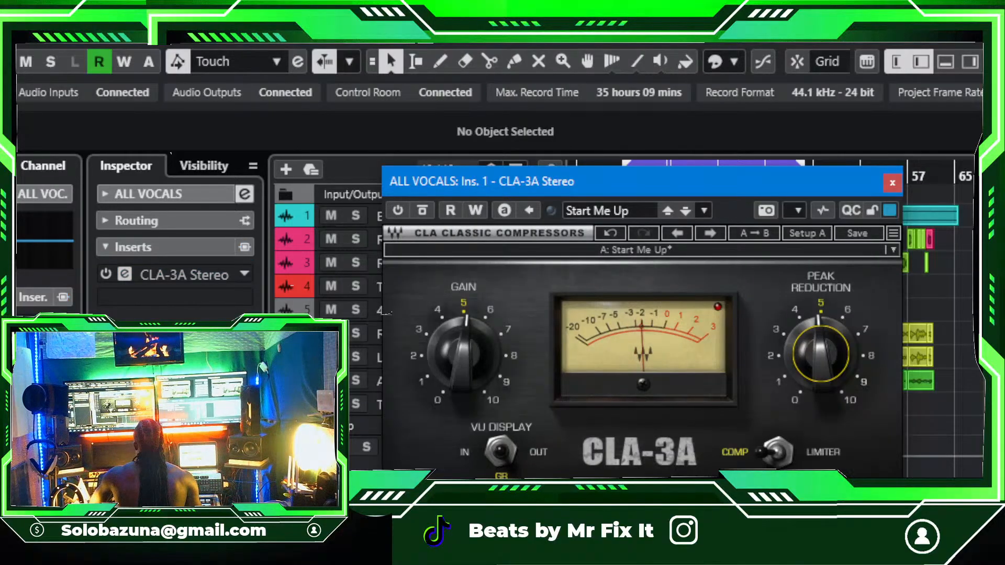
Step: Save the project and close the CLA-3A window with the compressor re-enabled on ALL VOCALS
left_click(50, 43)
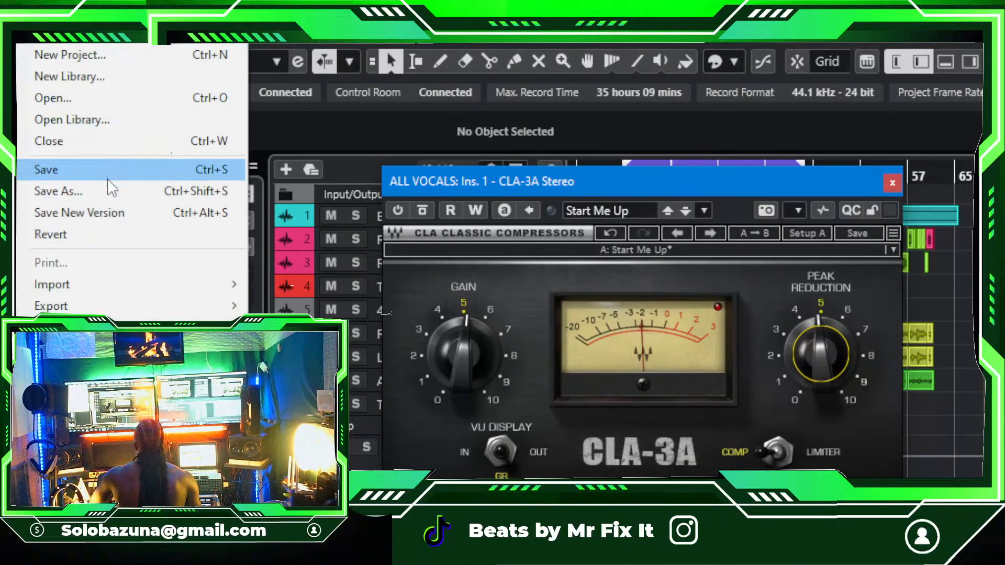
left_click(108, 170)
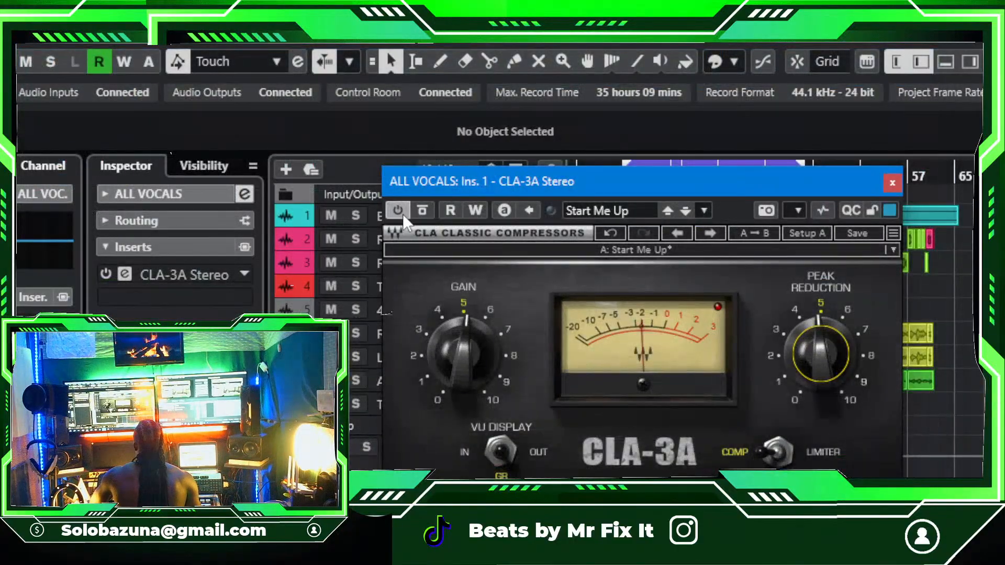
left_click(399, 211)
left_click(892, 183)
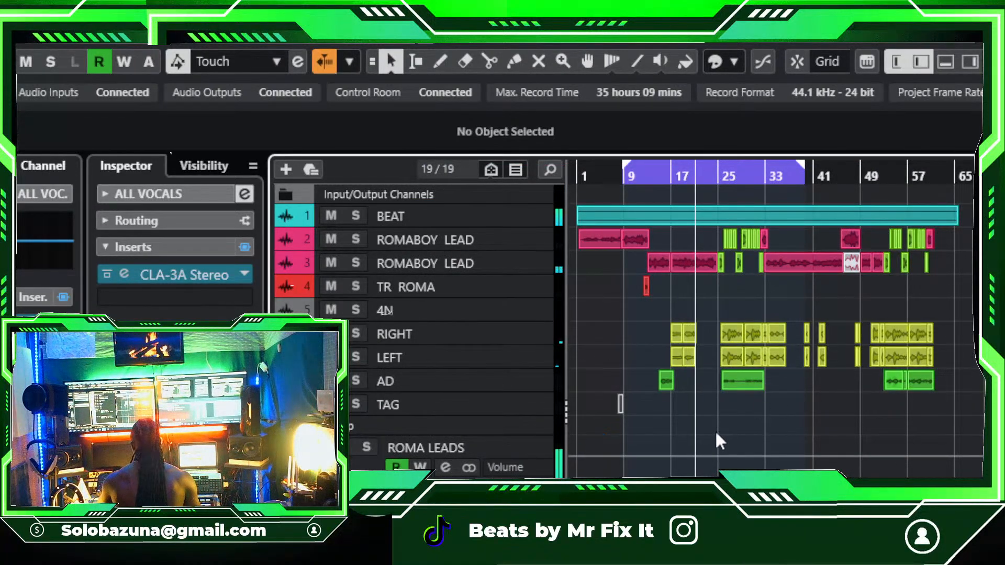
Step: Select Stereo Out under Input/Output Channels while following playback in a closer timeline view
key("h")
scroll(660, 397, "up", 2)
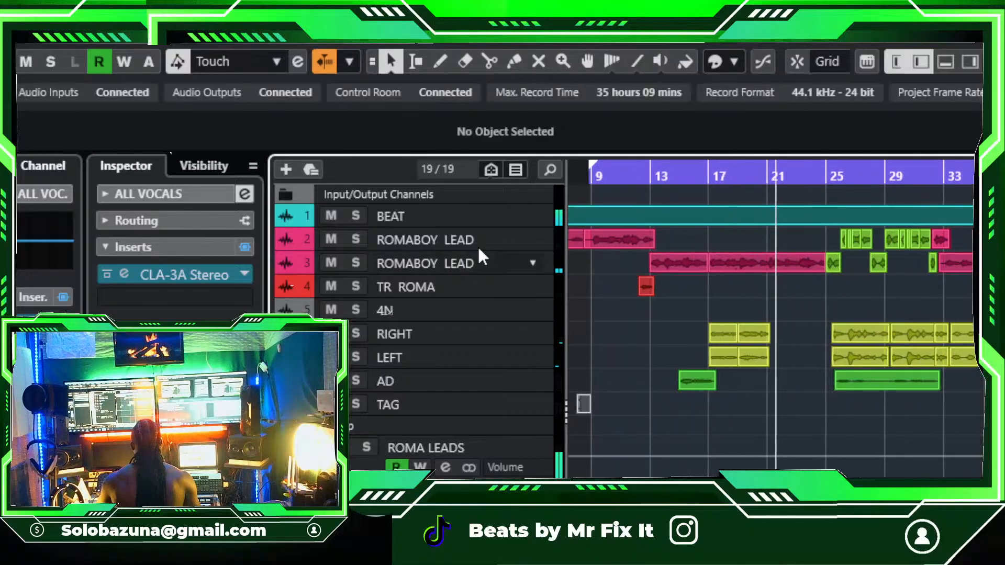
left_click(458, 198)
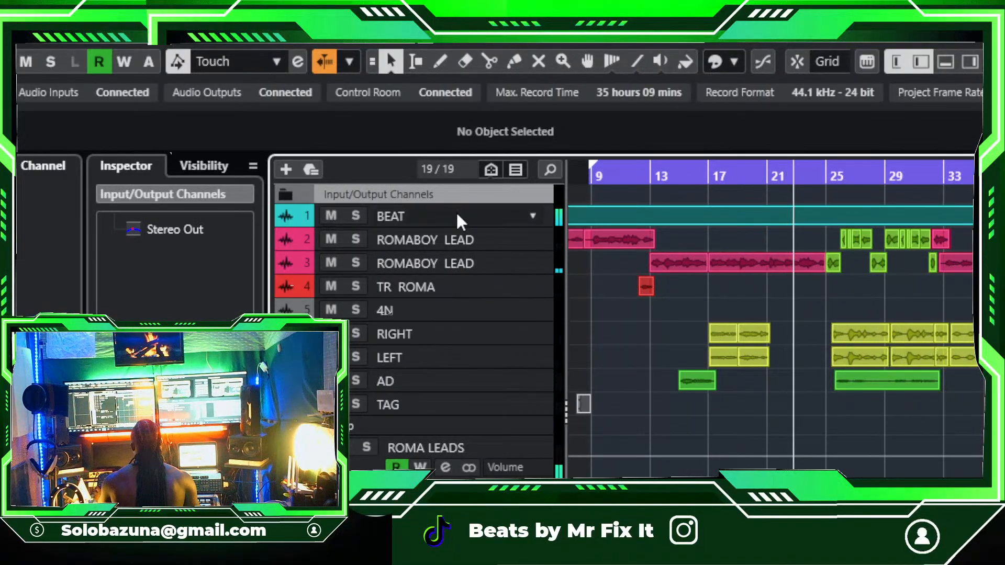
left_click(197, 226)
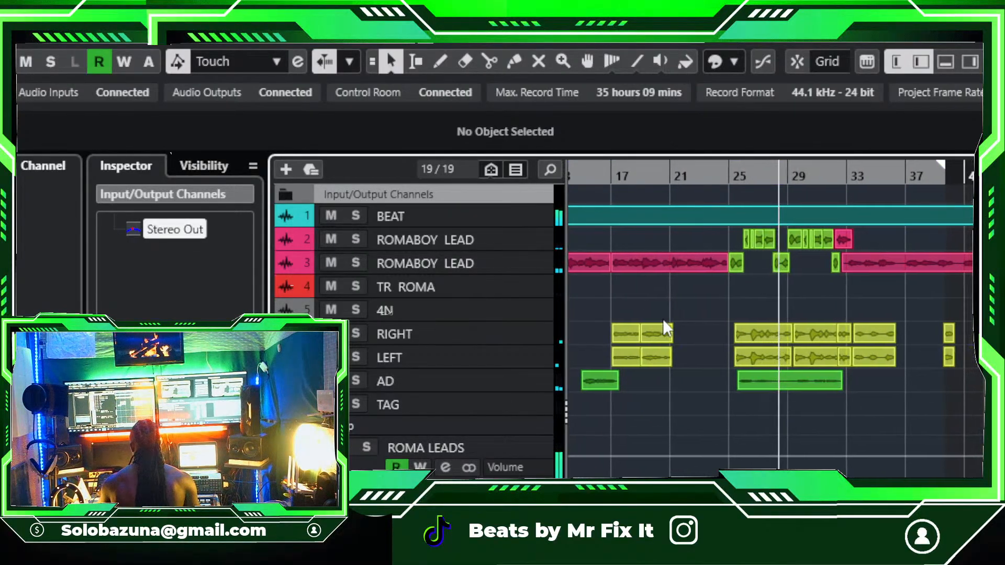
Step: Follow playback up close around bar 29, then stop and show the arrangement from bar 1 in the timeline
key("h")
key("h")
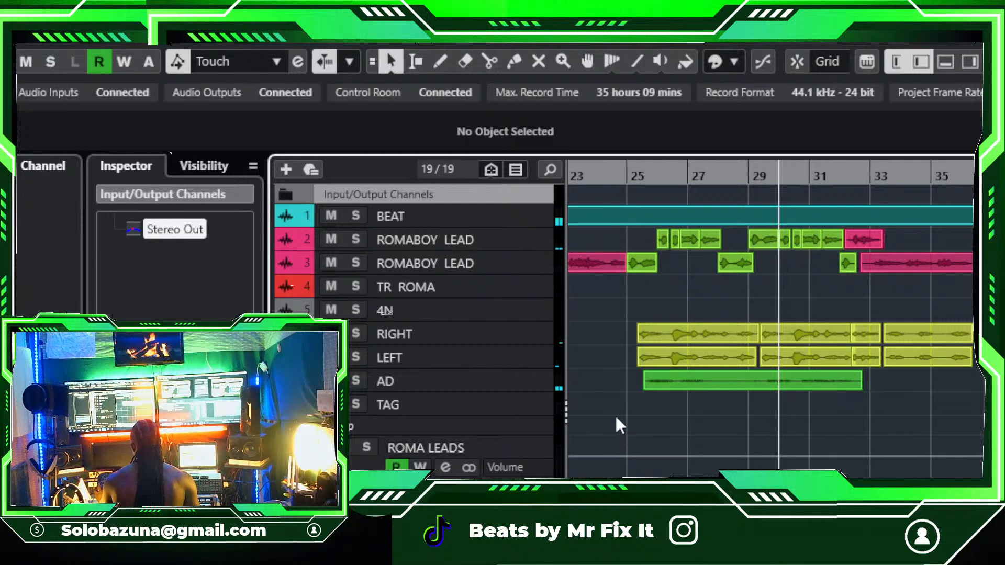
key("g")
key("g")
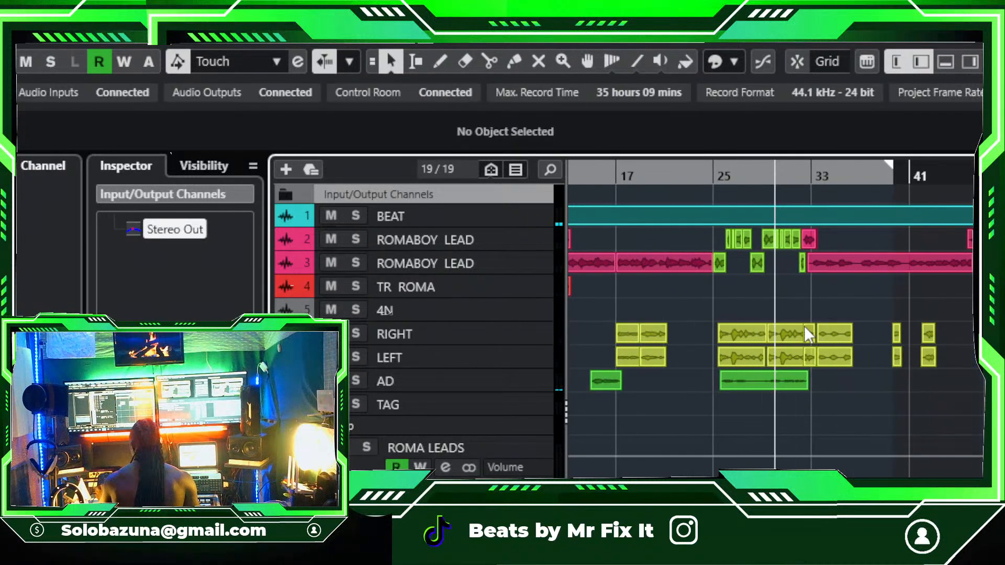
key("g")
key("g")
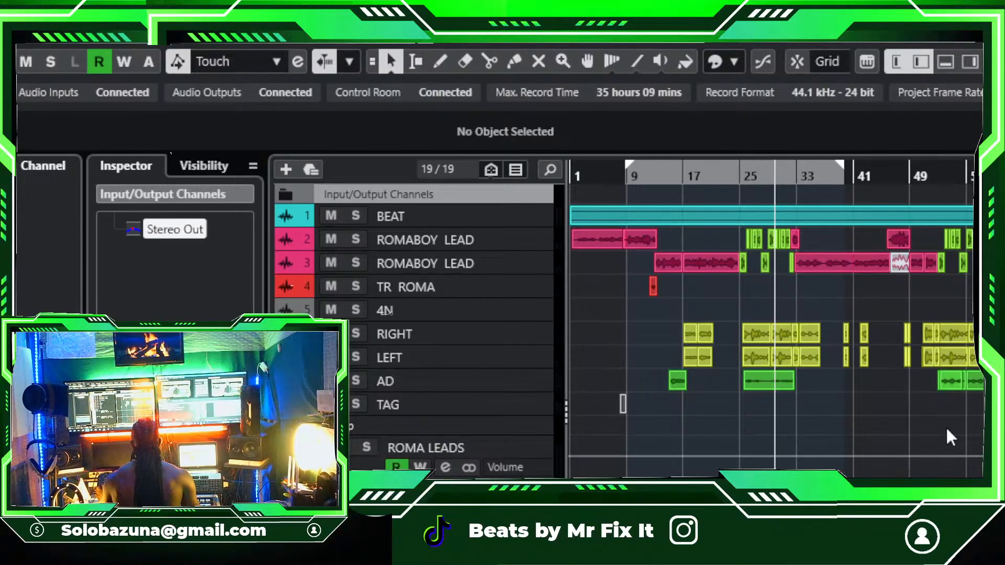
left_click(789, 449)
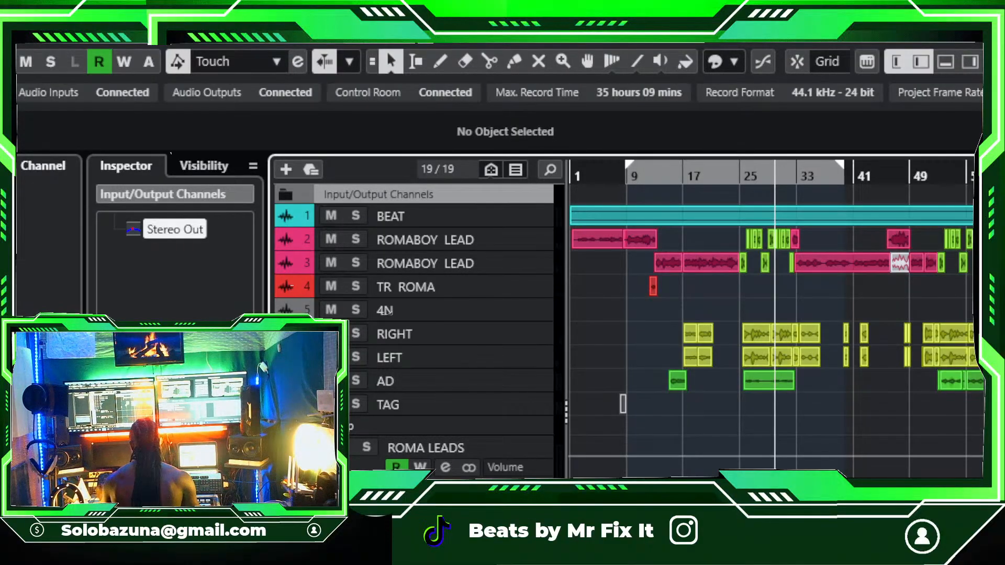
key("h")
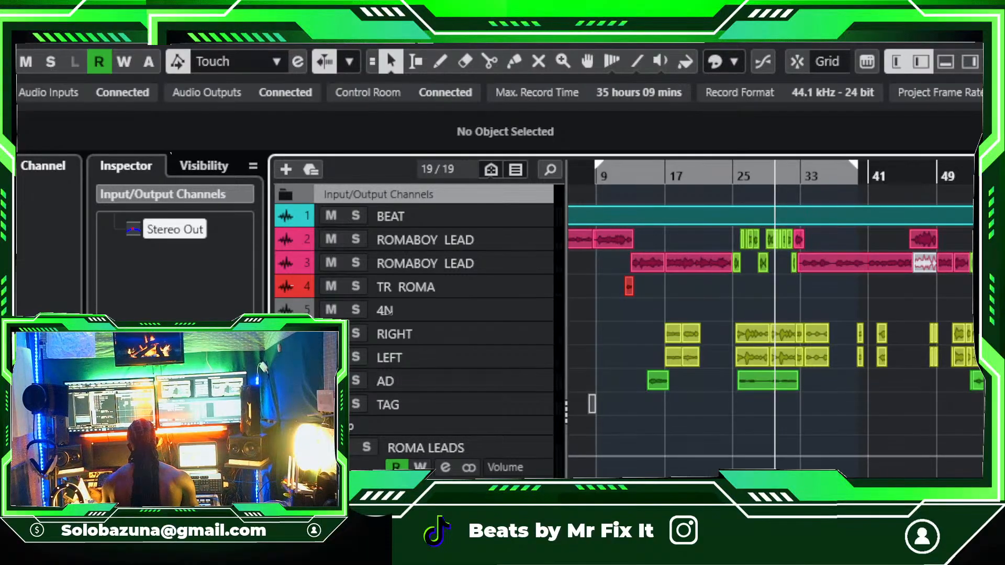
left_click(178, 230)
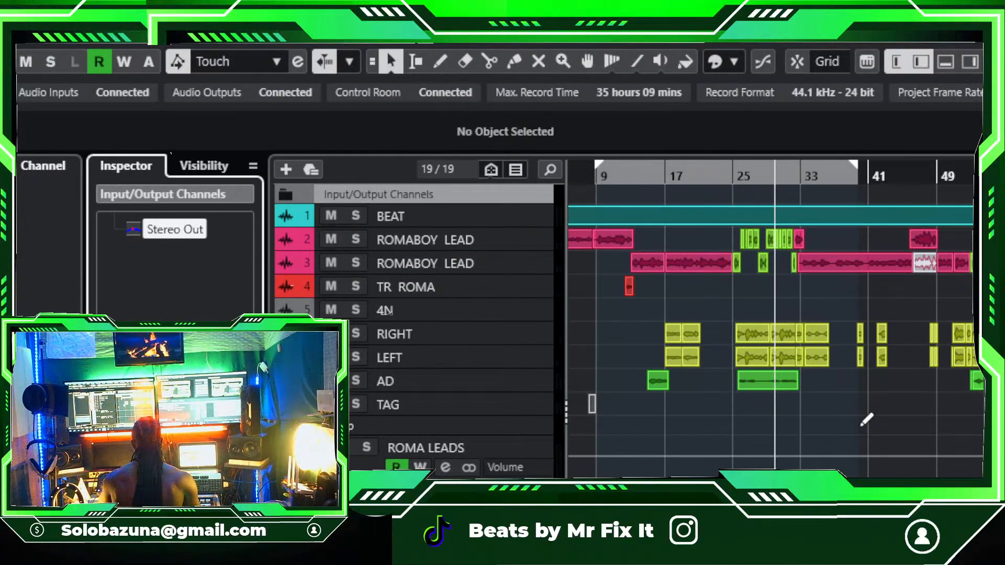
key("F5")
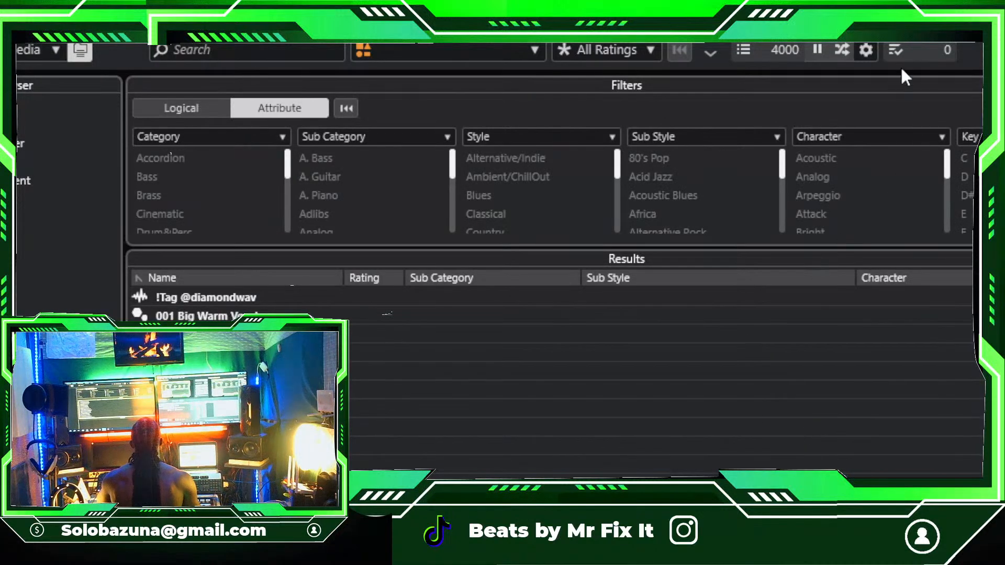
key("alt+KP_2")
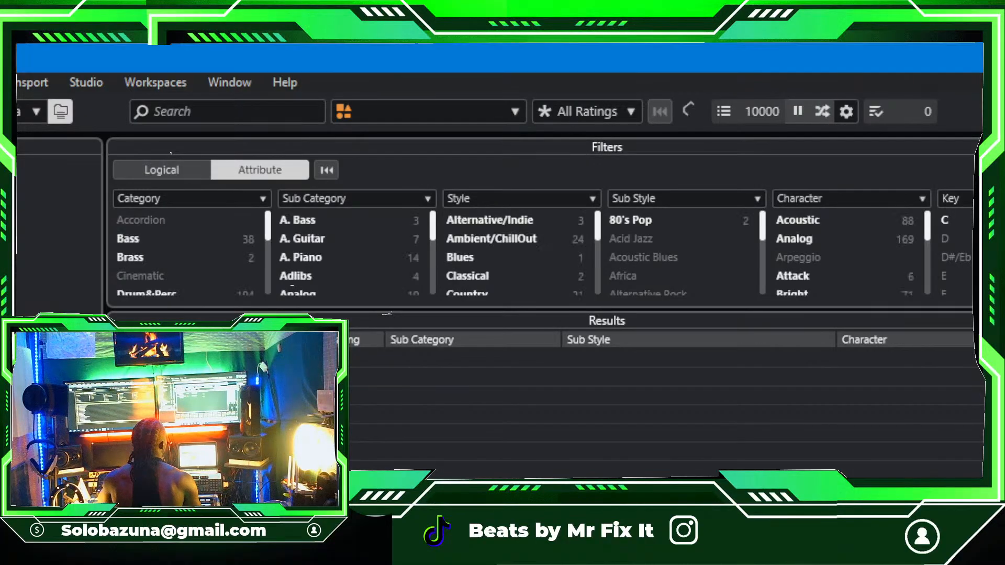
Step: Show the Stereo Out channel in the mixer, open its channel settings and place that window beside the channel strips
left_click_drag(321, 308, 669, 16)
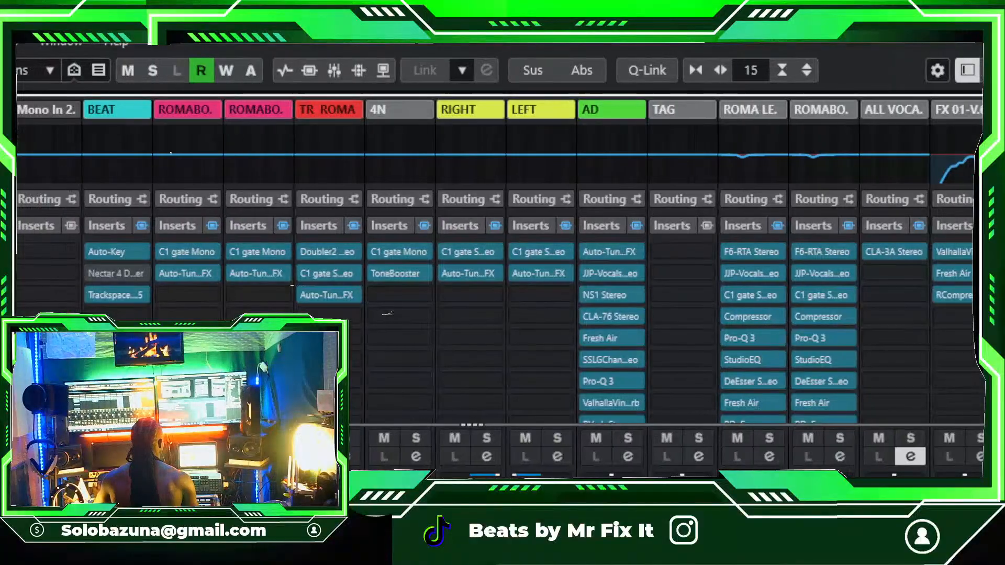
scroll(388, 314, "right", 3)
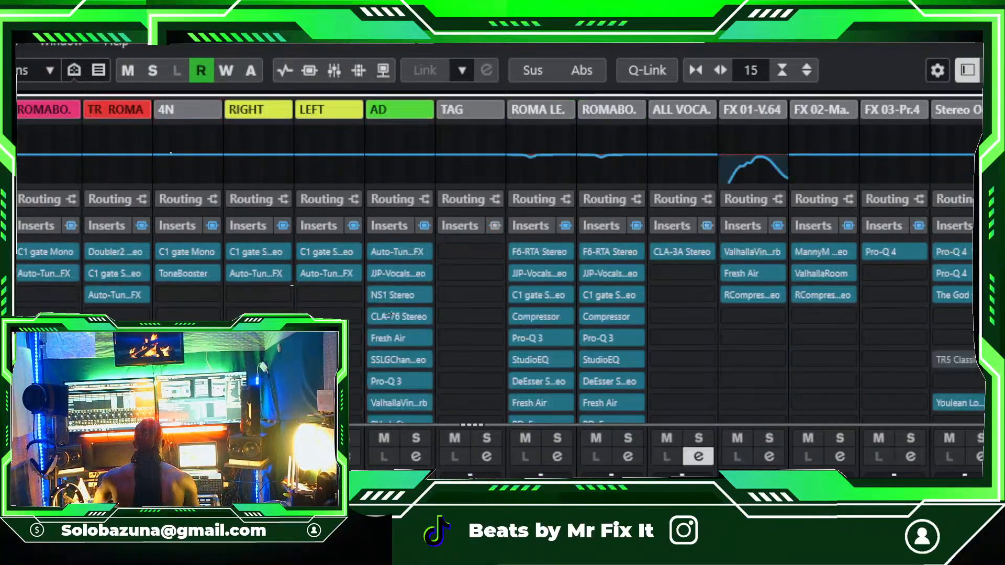
left_click(969, 449)
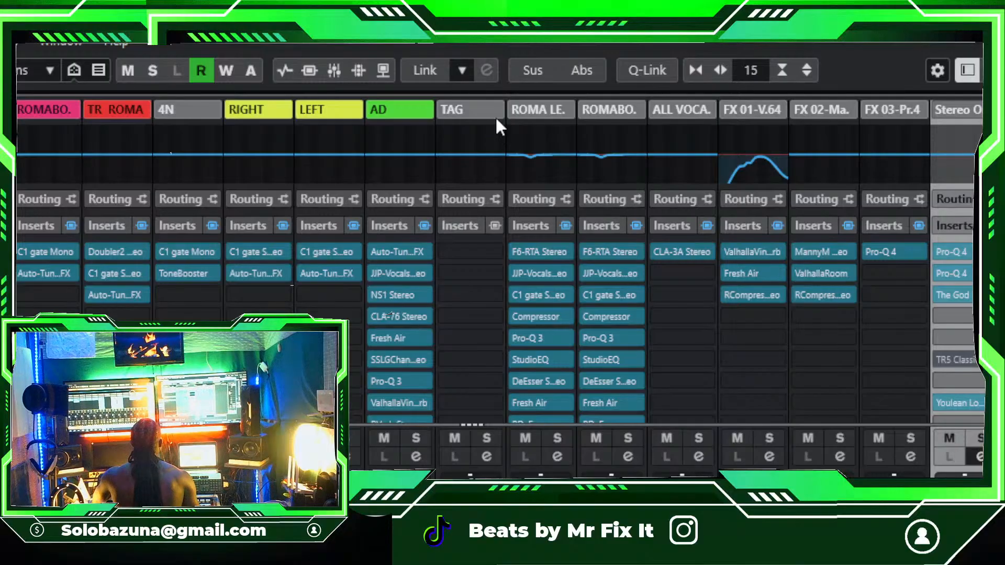
left_click_drag(997, 196, 995, 66)
left_click_drag(729, 69, 873, 96)
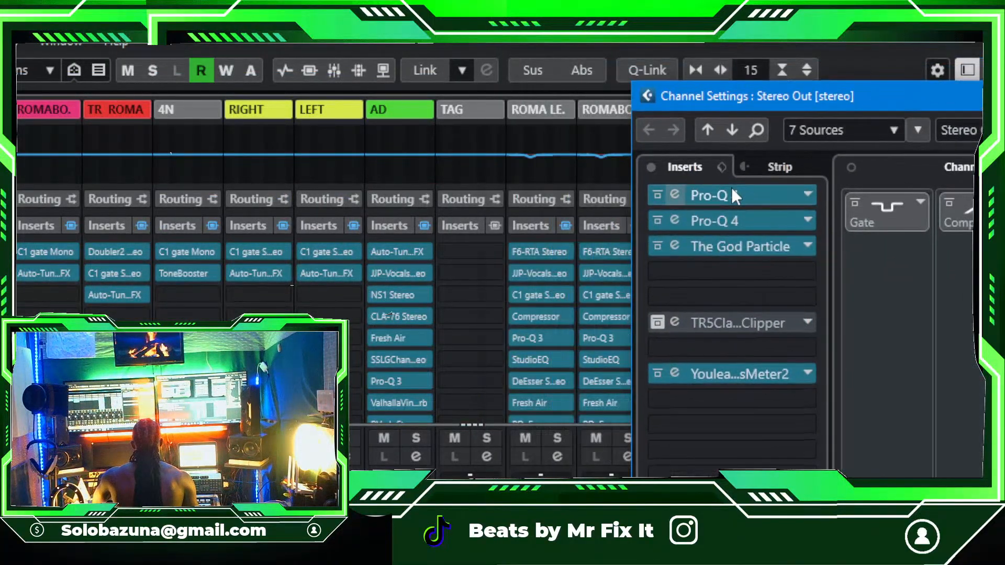
Step: Open the first Pro-Q 4 insert on Stereo Out and examine its low, mid and high EQ bands
left_click(675, 195)
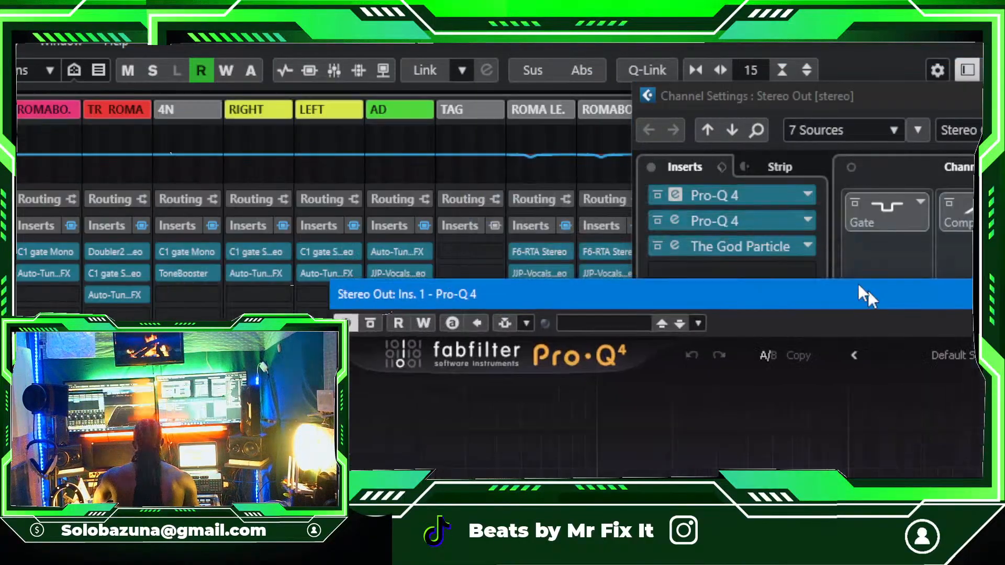
left_click_drag(868, 291, 598, 10)
mouse_move(568, 238)
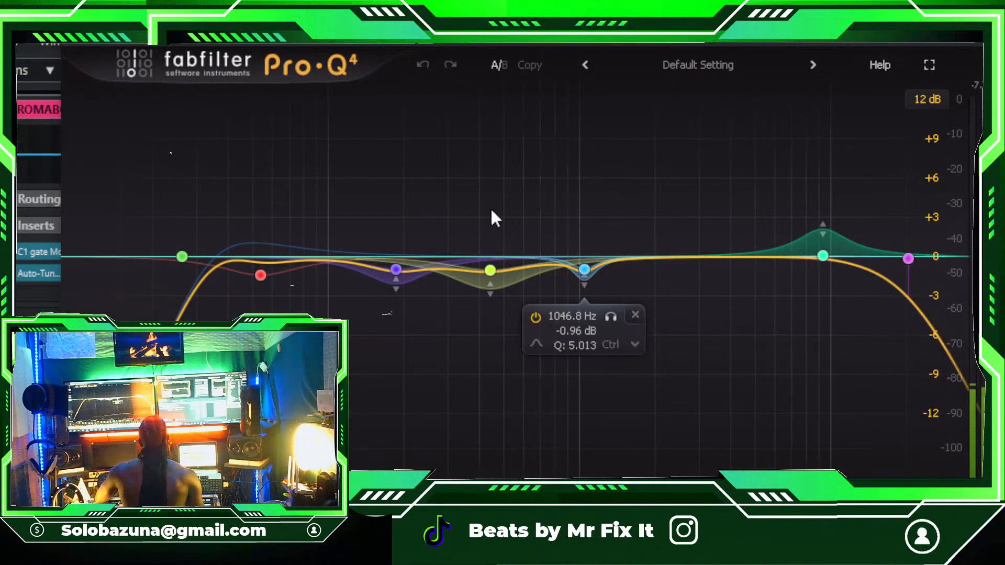
mouse_move(206, 265)
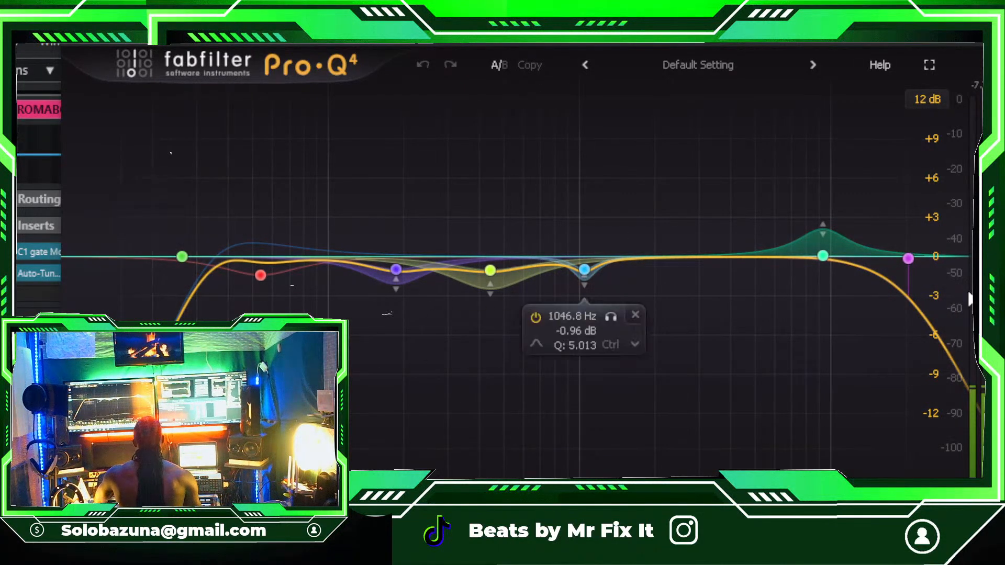
mouse_move(870, 287)
mouse_move(390, 287)
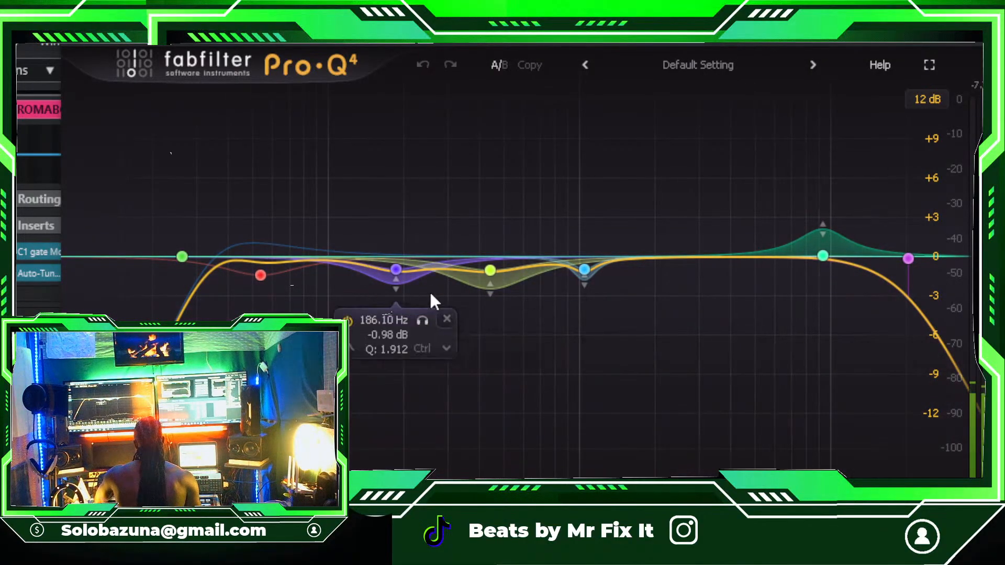
mouse_move(453, 203)
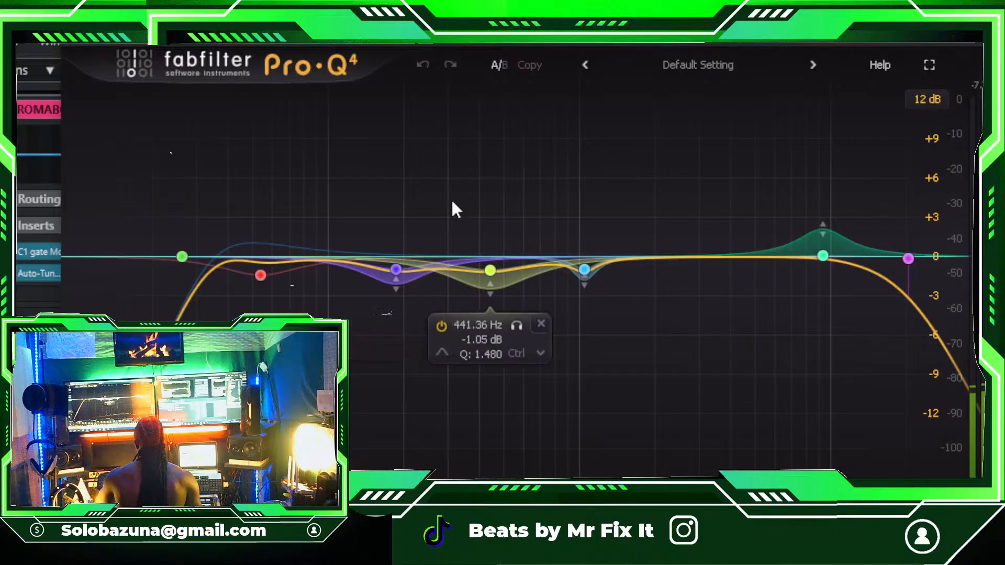
left_click_drag(518, 34, 573, 30)
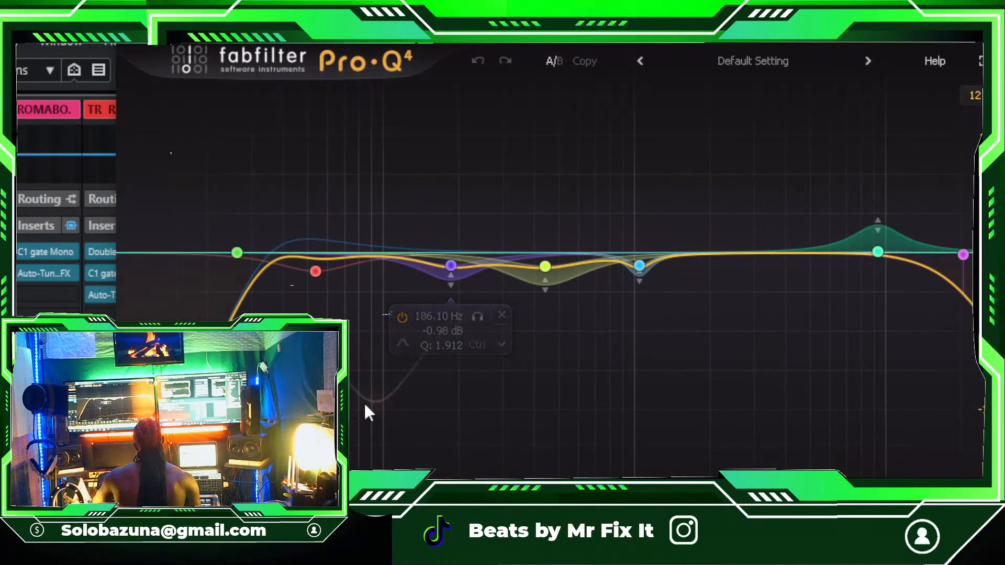
Step: Raise the Q of the first Pro-Q 4's low cut, then clear the peaked low-end curve using the band options
mouse_move(528, 297)
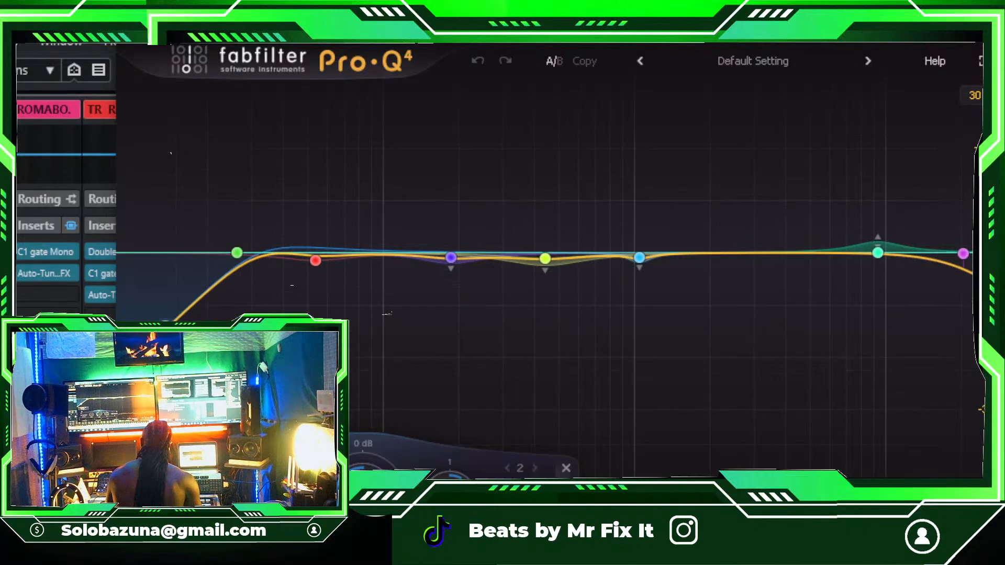
scroll(196, 327, "up", 6)
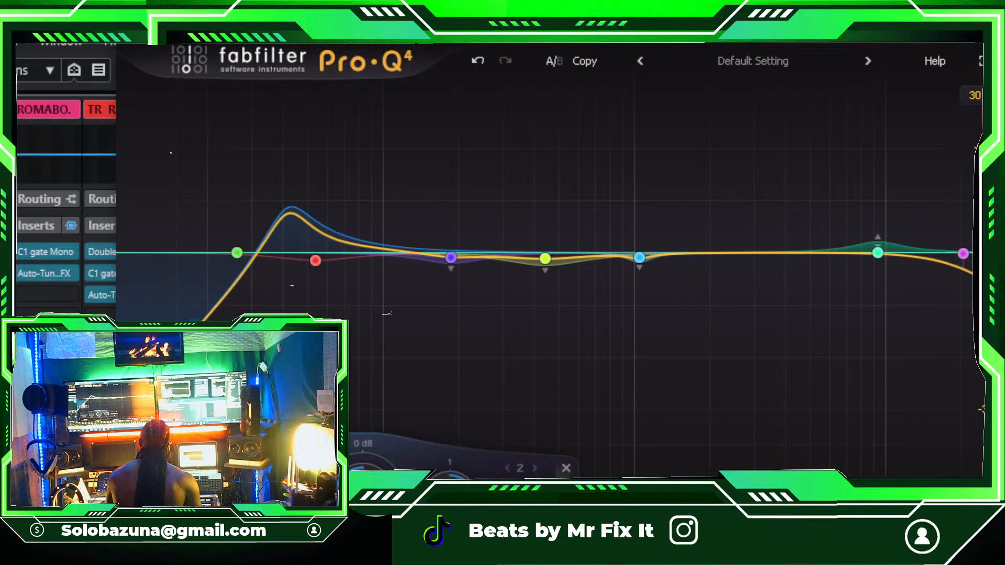
scroll(195, 329, "down", 1)
right_click(196, 329)
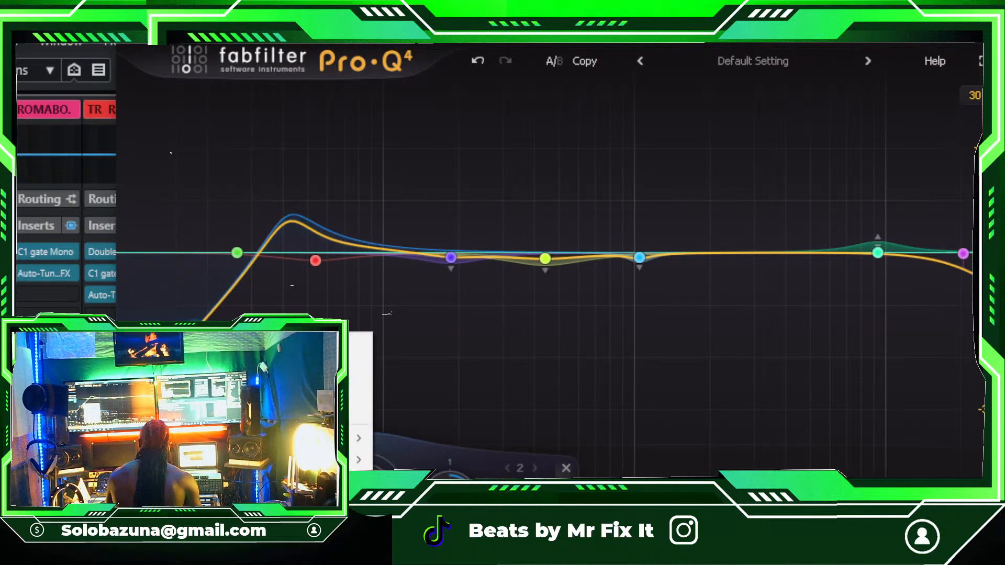
left_click(236, 407)
right_click(196, 330)
left_click(236, 386)
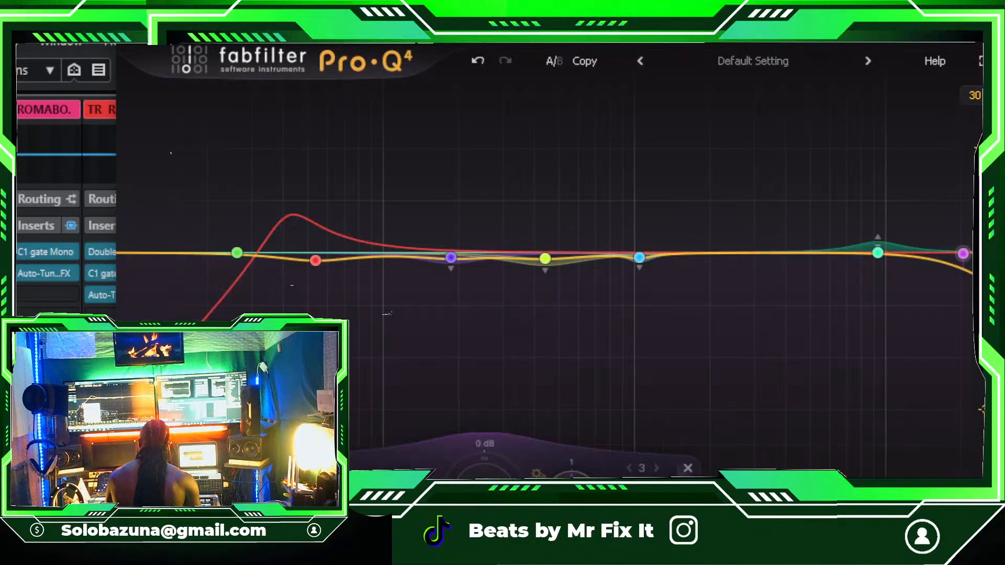
right_click(196, 330)
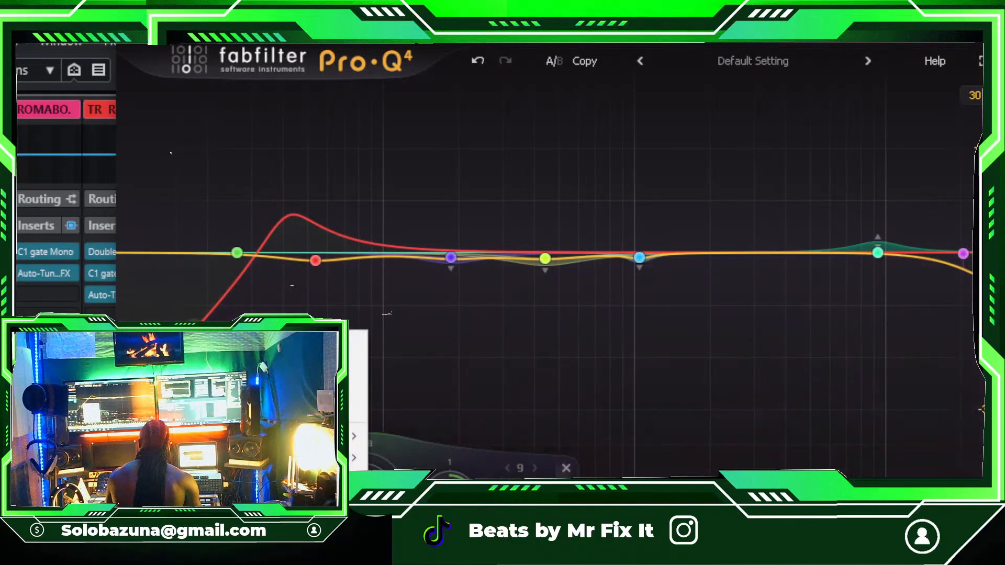
left_click(236, 387)
Step: Shape a smooth low cut with the green low-frequency band, then close the first Pro-Q 4
left_click_drag(236, 256, 245, 314)
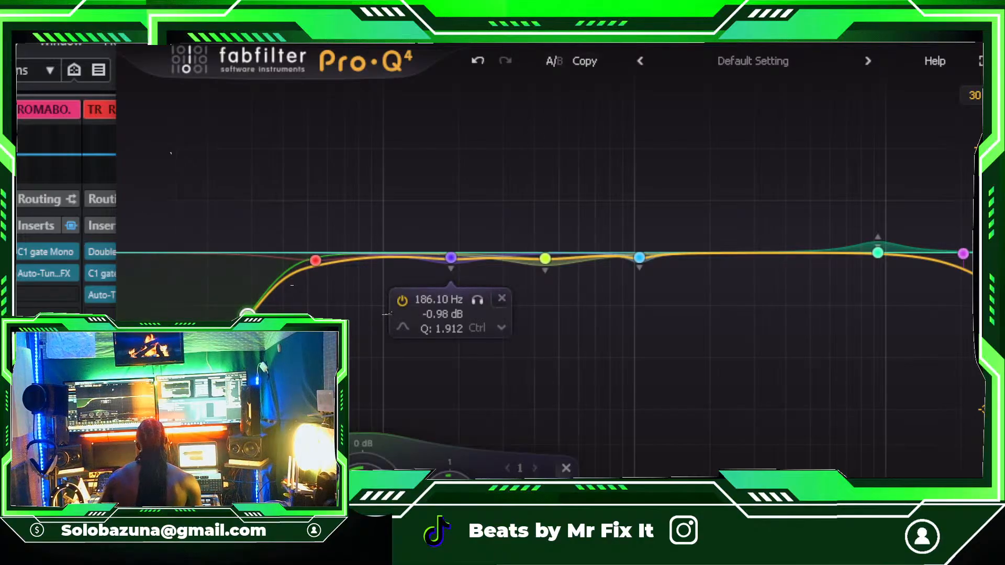
left_click_drag(596, 15, 500, 37)
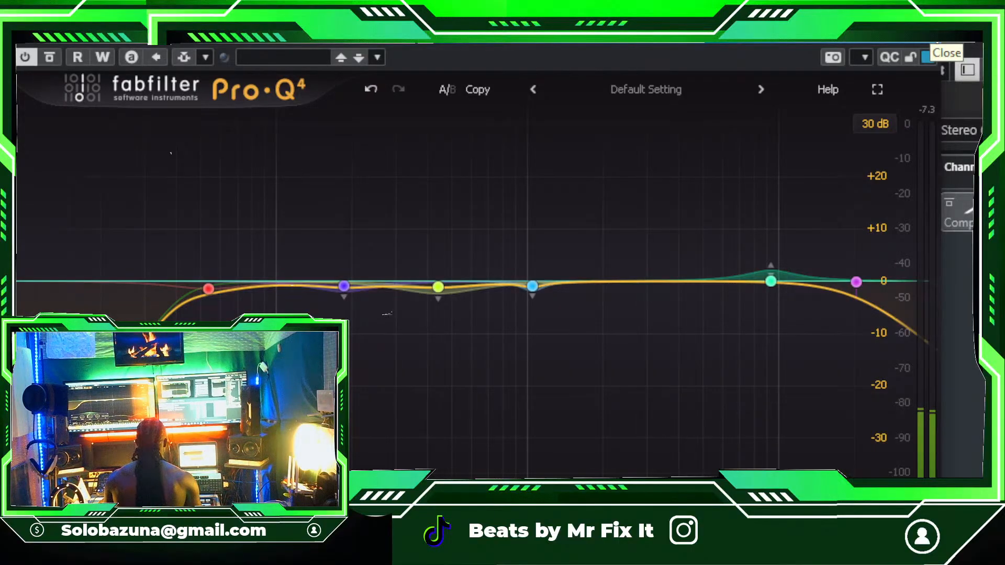
left_click(926, 56)
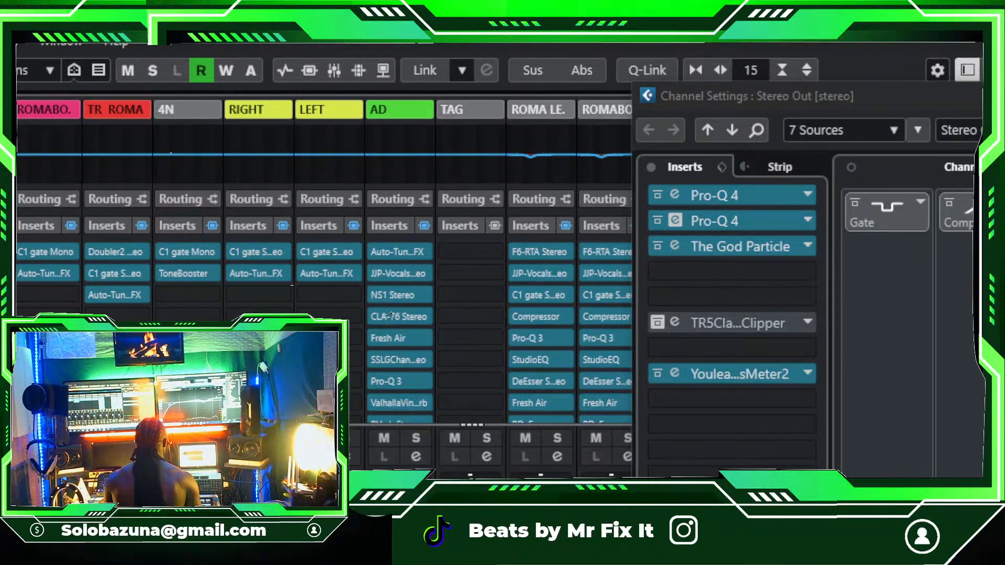
Step: Set the low cut in the second Pro-Q 4 to about 48 Hz with a Q of 1.000
left_click_drag(1004, 130, 680, 43)
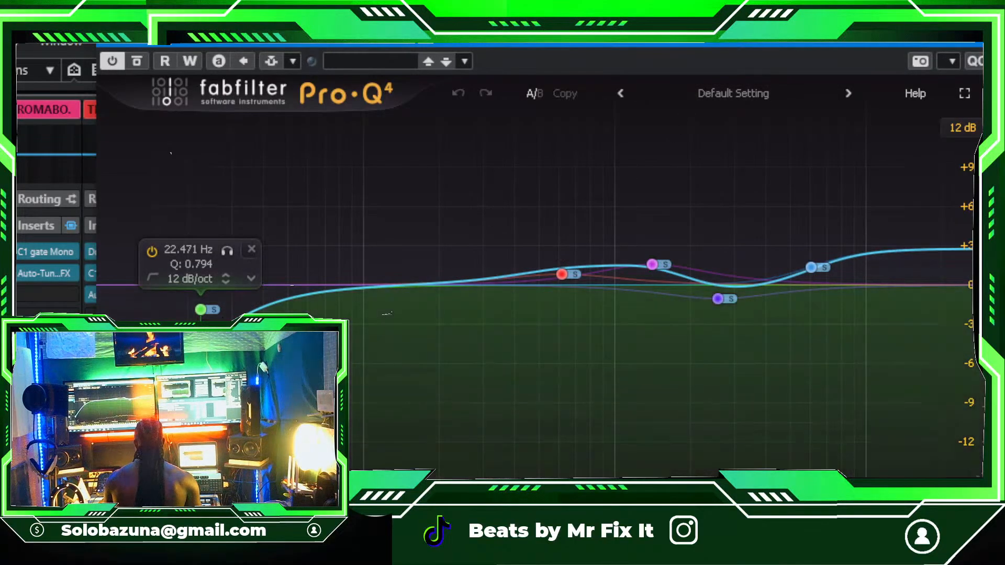
scroll(202, 316, "up", 1)
scroll(202, 314, "up", 1)
left_click_drag(202, 310, 287, 288)
scroll(254, 288, "down", 2)
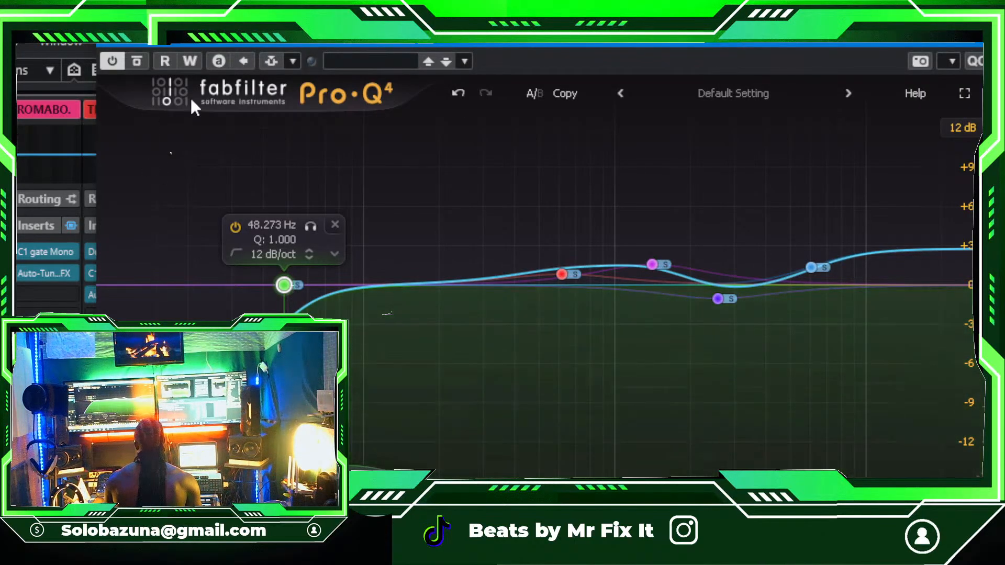
Step: Move the second Pro-Q 4's high shelf to about 6500 Hz and +2.63 dB, then close the equalizer
left_click_drag(900, 50, 662, 105)
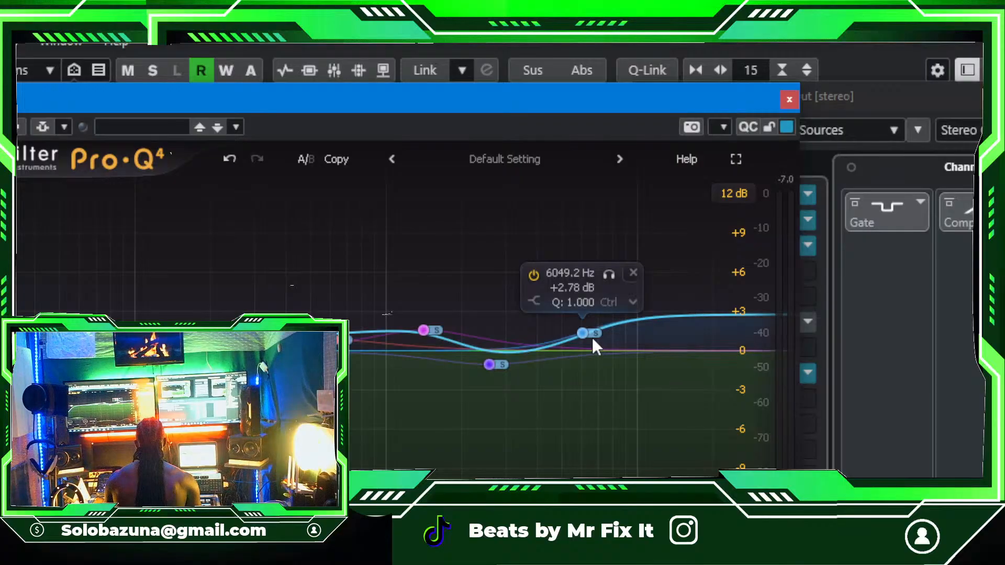
mouse_move(585, 330)
left_mouse_down()
mouse_move(591, 320)
mouse_move(579, 319)
mouse_move(595, 337)
left_mouse_up()
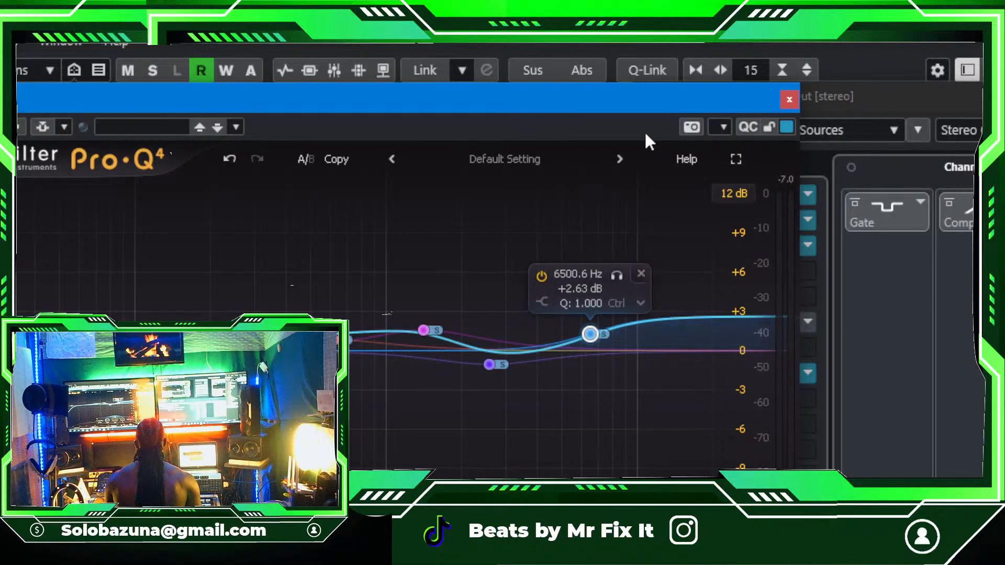
left_click_drag(644, 111, 647, 148)
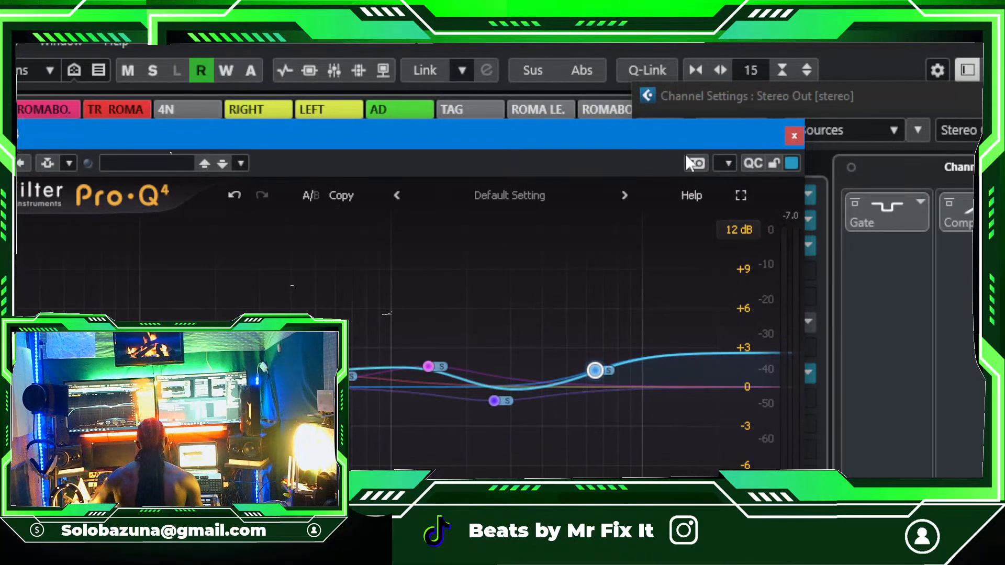
left_click(794, 135)
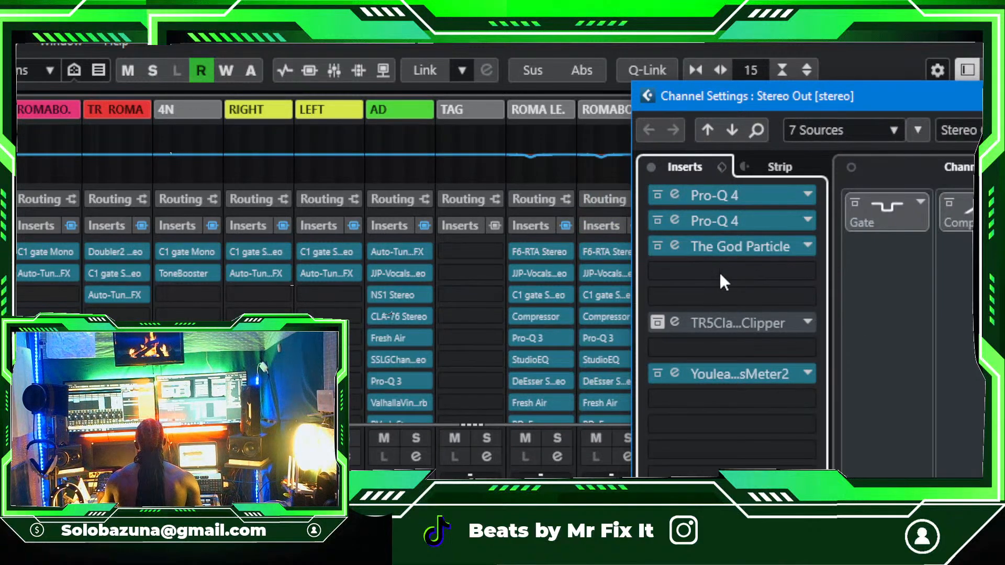
Step: Open The God Particle insert on Stereo Out, examine its amount, gain reduction and limiter settings, and close it
left_click(729, 249)
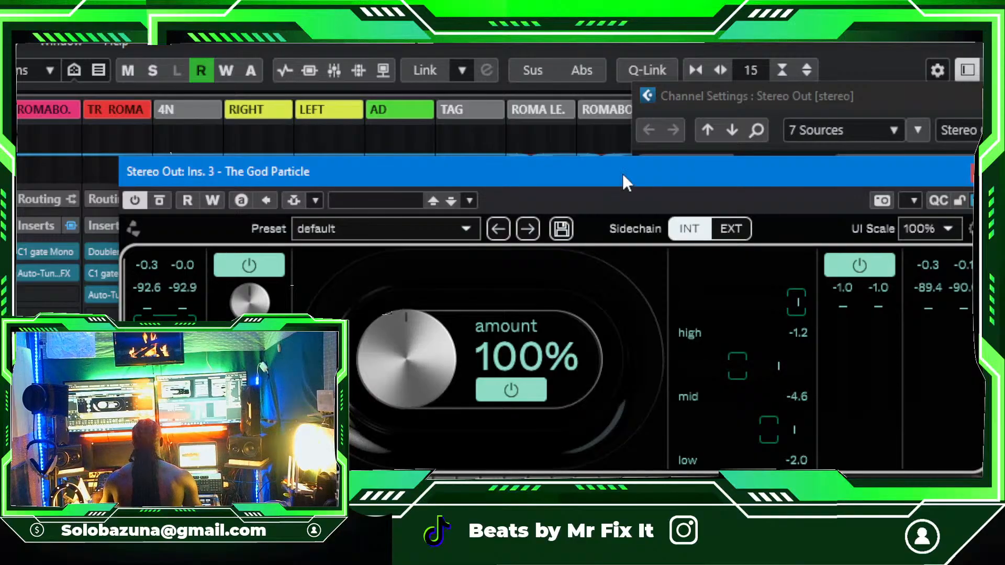
left_click_drag(622, 173, 624, 116)
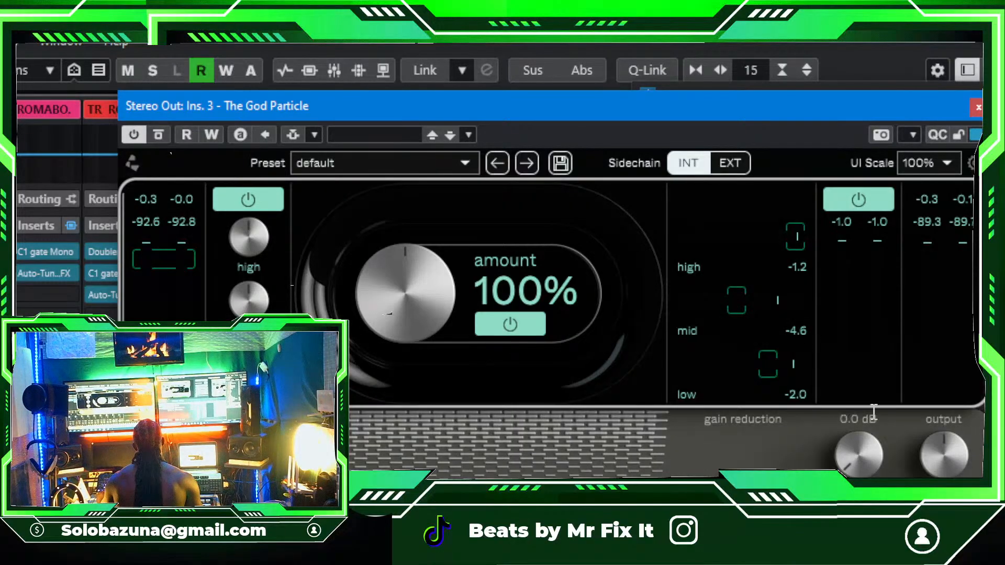
left_click_drag(847, 106, 733, 137)
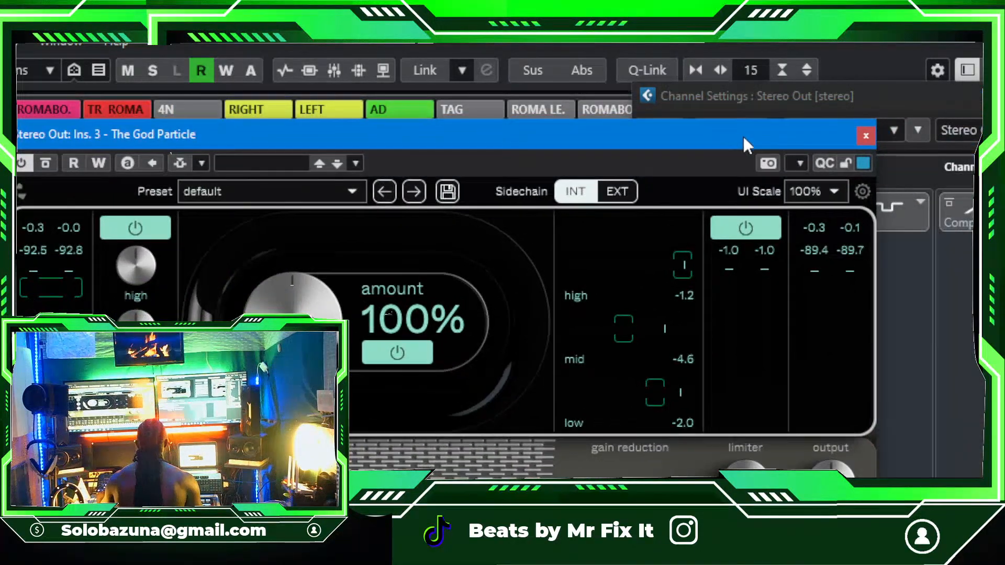
left_click(866, 136)
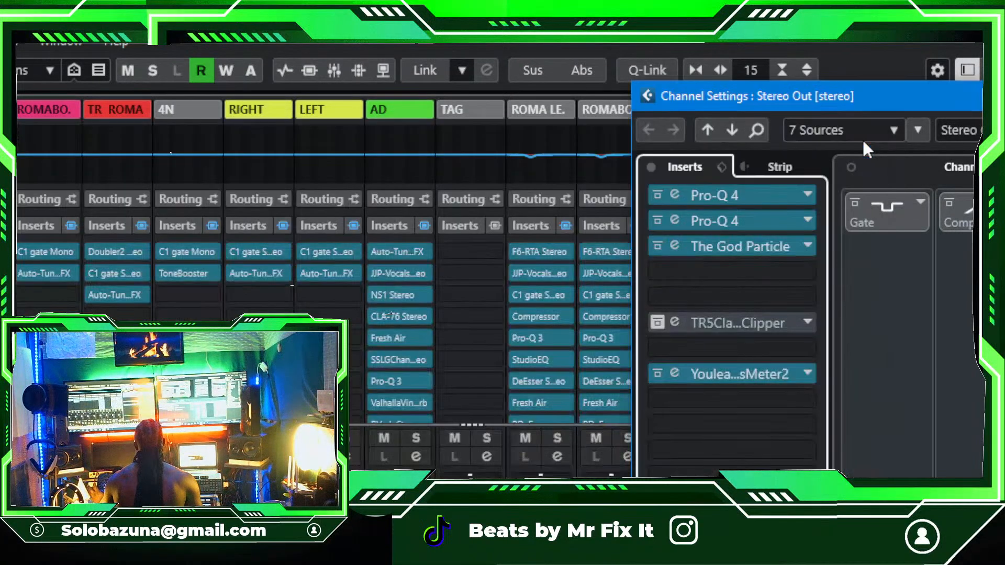
Step: Open Youlean Loudness Meter 2 on Stereo Out and bring its loudness readings and graph into view
left_click(748, 376)
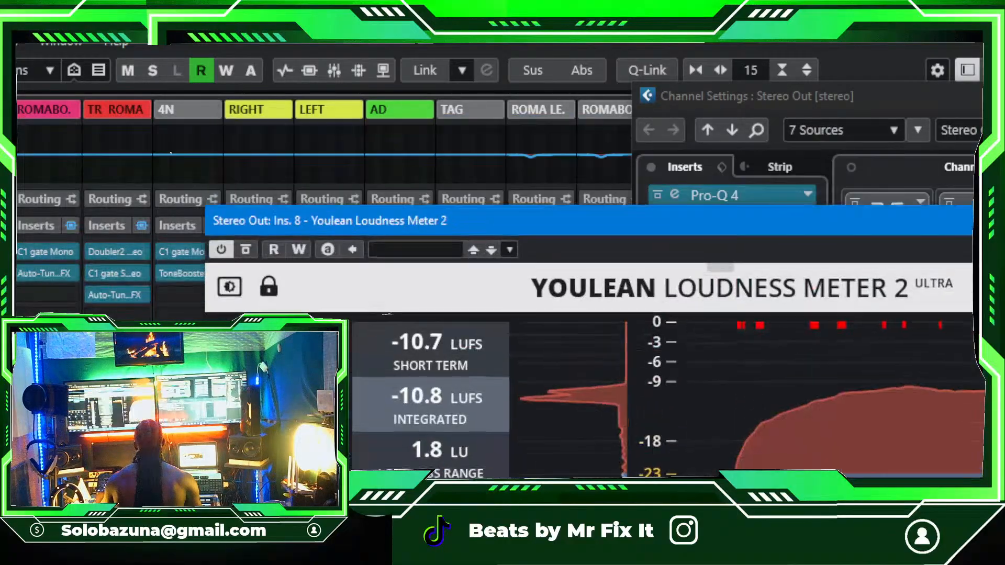
left_click_drag(973, 238, 759, 29)
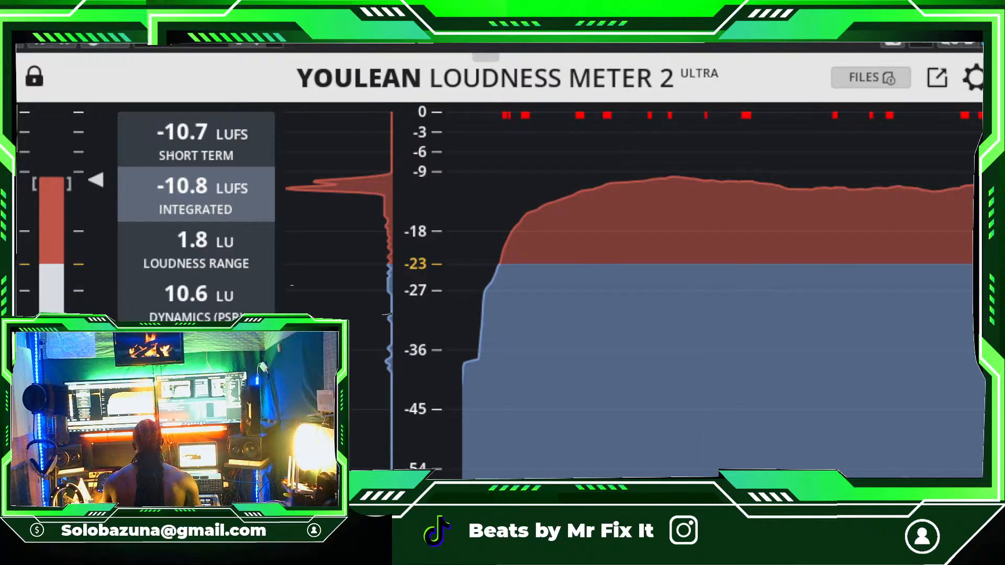
Step: Close Youlean Loudness Meter 2, bypass The God Particle on Stereo Out, and close the channel settings
left_click_drag(693, 10, 748, 31)
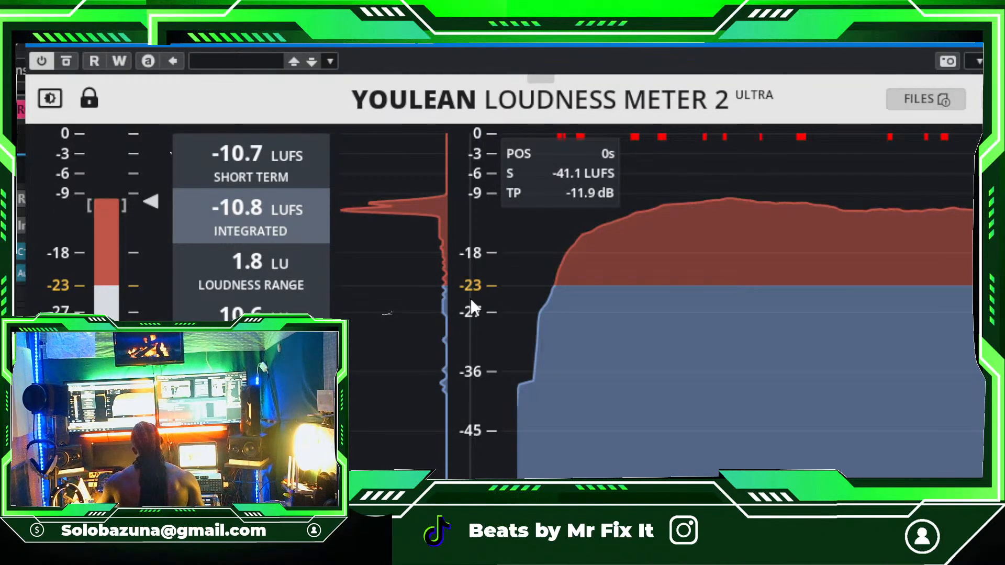
left_click_drag(853, 45, 583, 153)
left_click(721, 150)
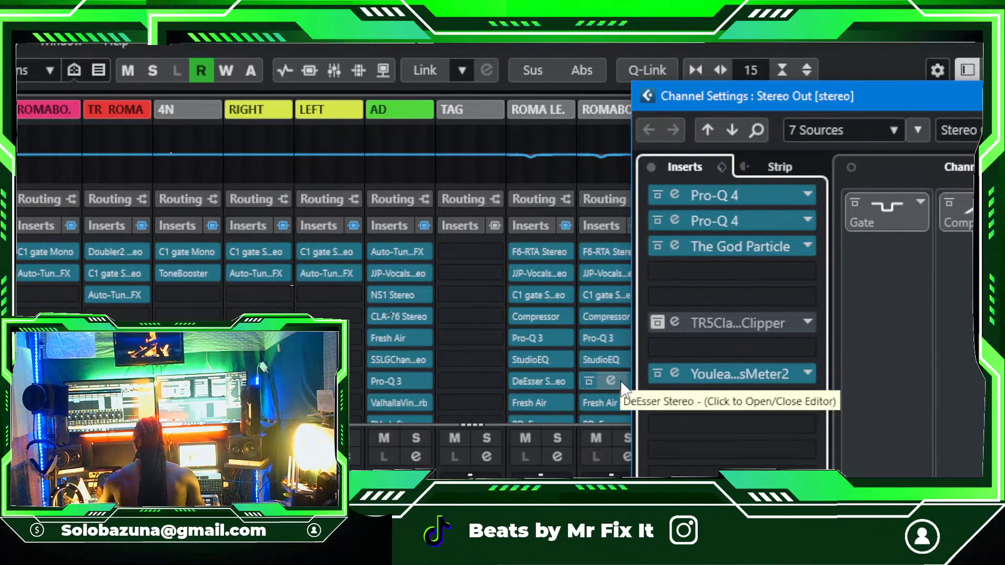
left_click(658, 246)
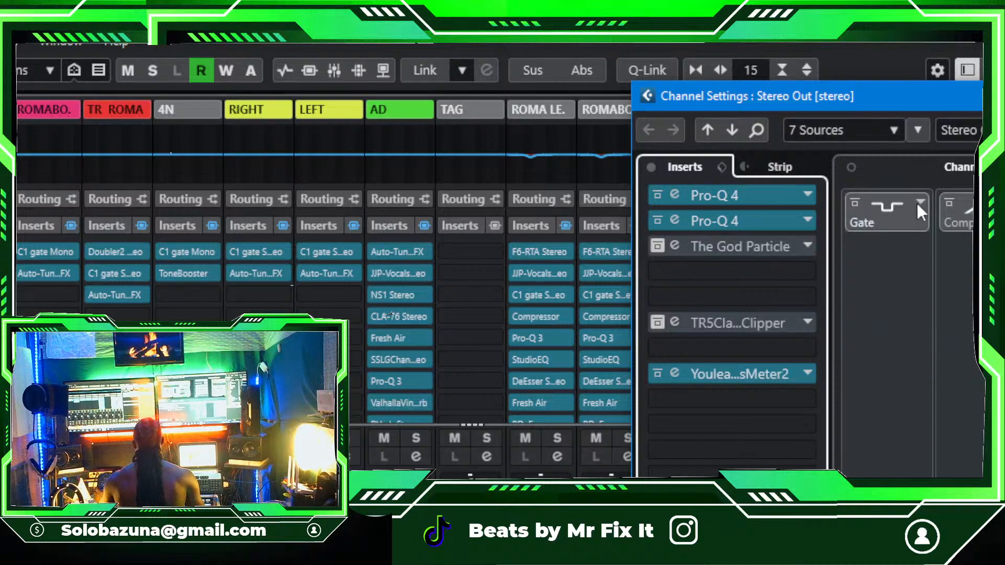
left_click_drag(932, 94, 768, 279)
left_click(787, 275)
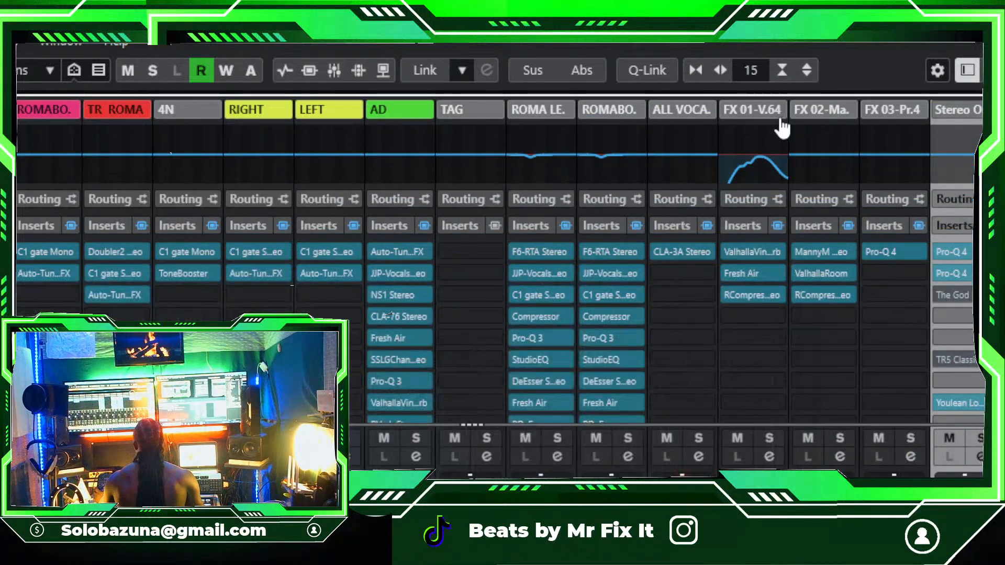
key("F5")
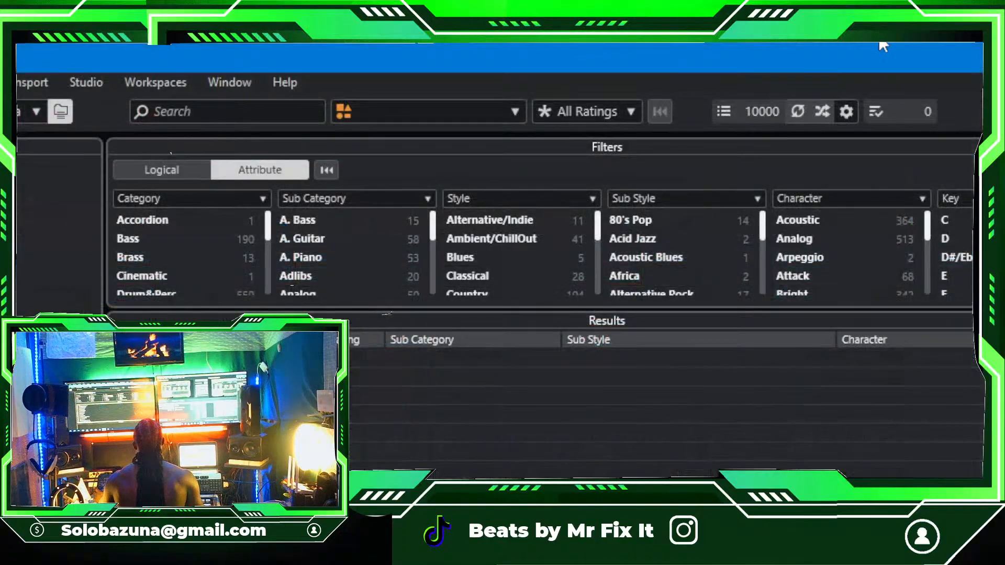
left_click_drag(959, 50, 588, 179)
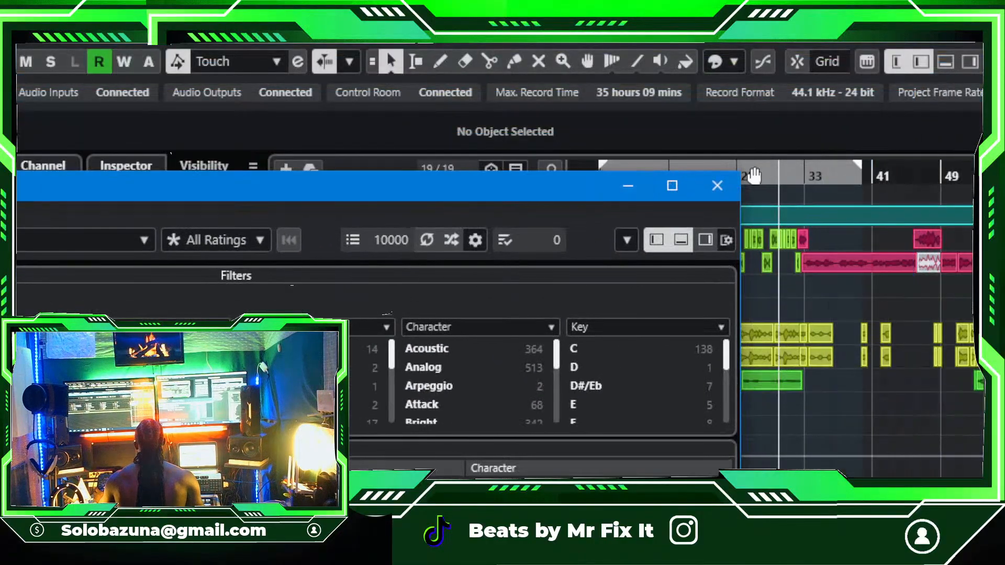
key("F5")
Step: Bring the full arrangement into view, shift the locator range to begin at bar 1, and play the song from there
left_click(682, 416)
key("g")
key("g")
key("g")
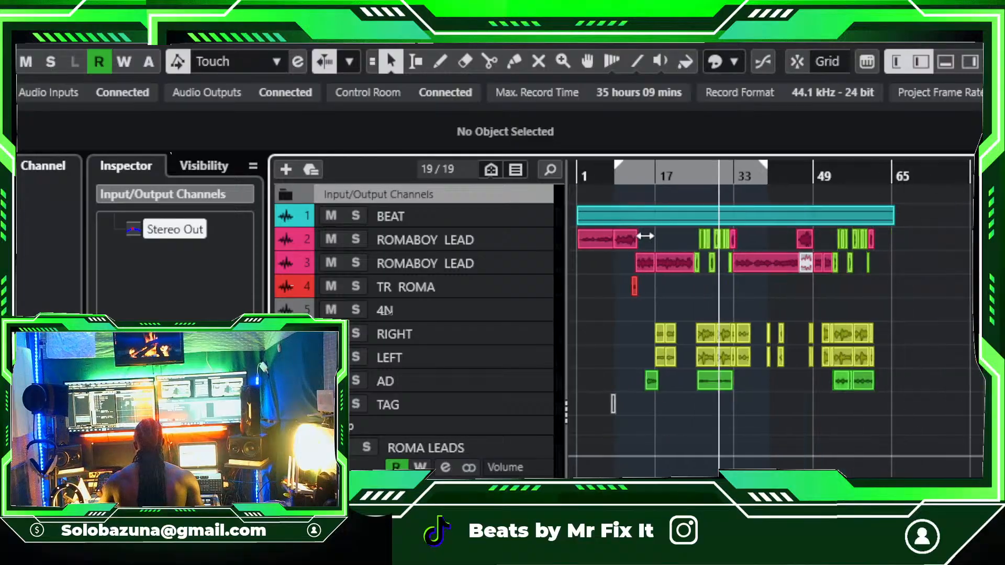
left_click_drag(709, 174, 334, 173)
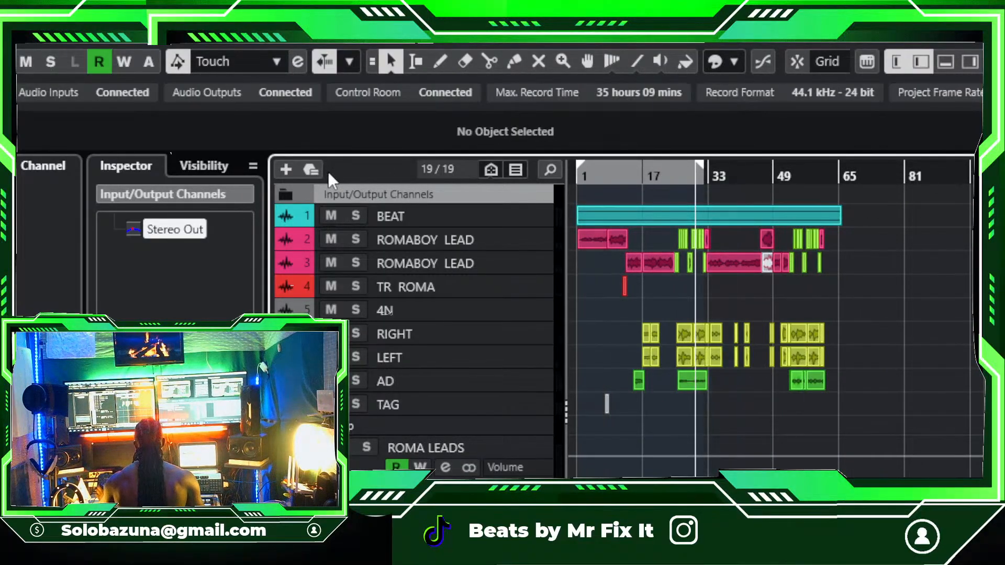
key("h")
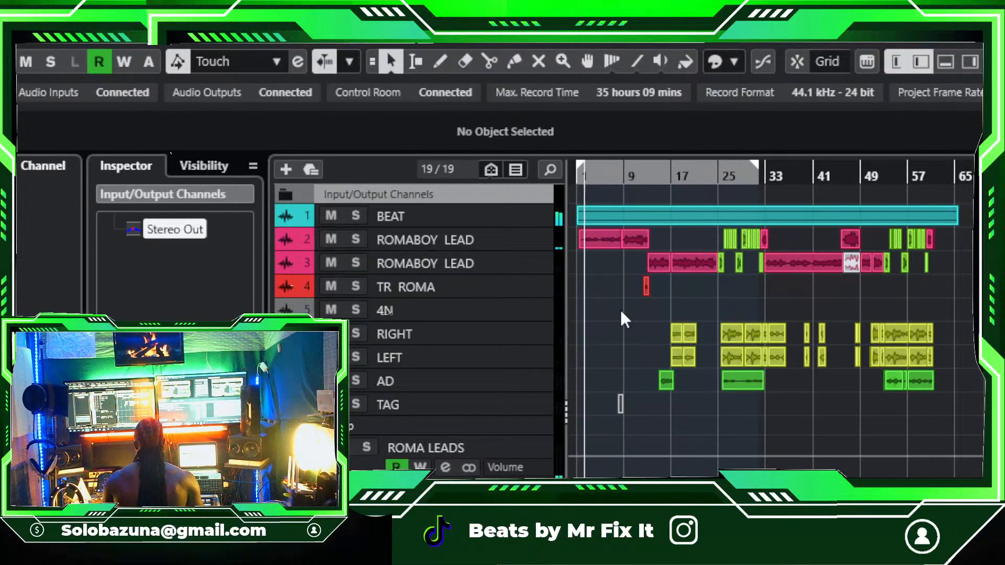
key("space")
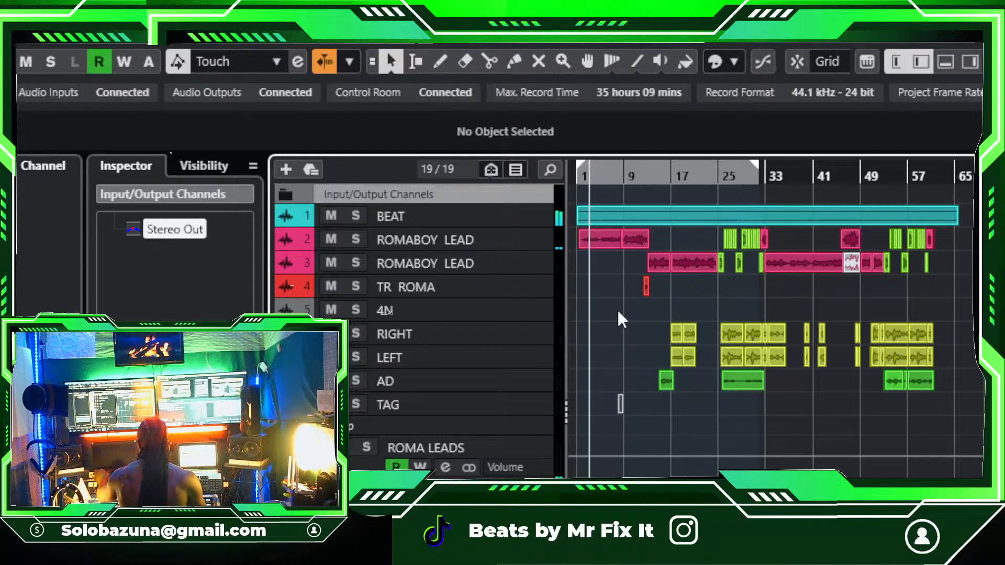
Step: Follow the opening bars of the arrangement up close during playback, from the first lead vocal clip onward
key("h")
key("h")
key("h")
key("h")
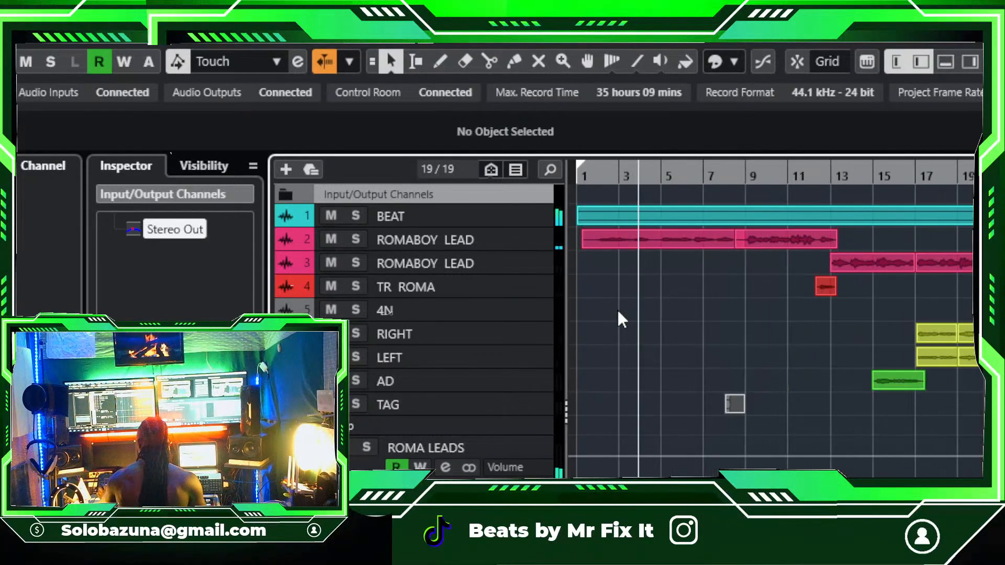
key("h")
key("h")
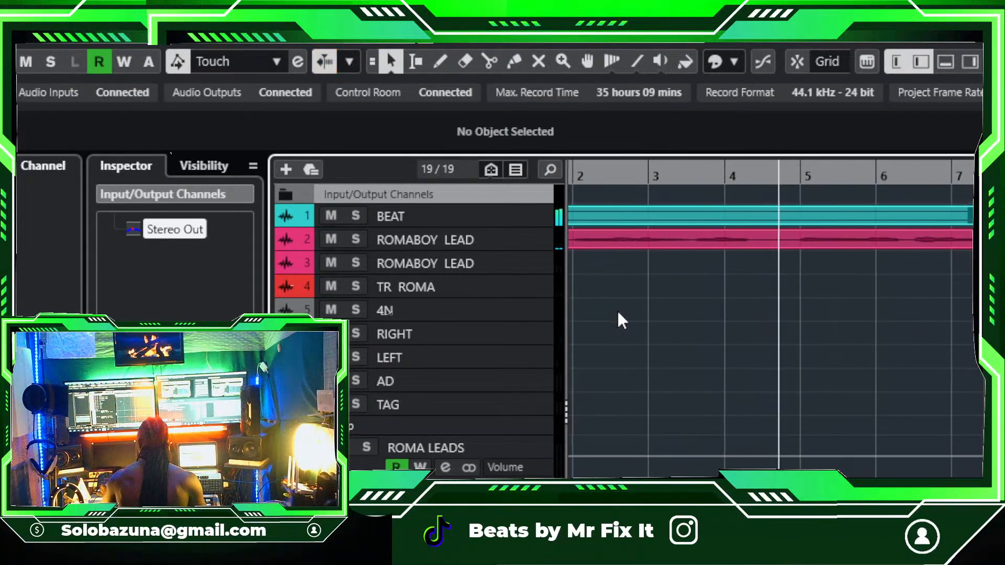
key("h")
key("h")
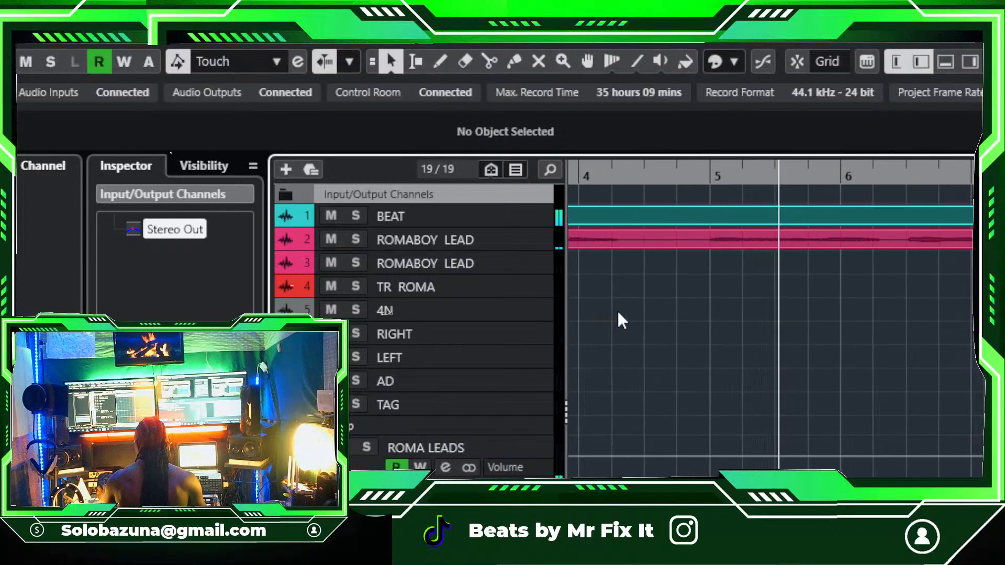
key("g")
key("g")
key("g")
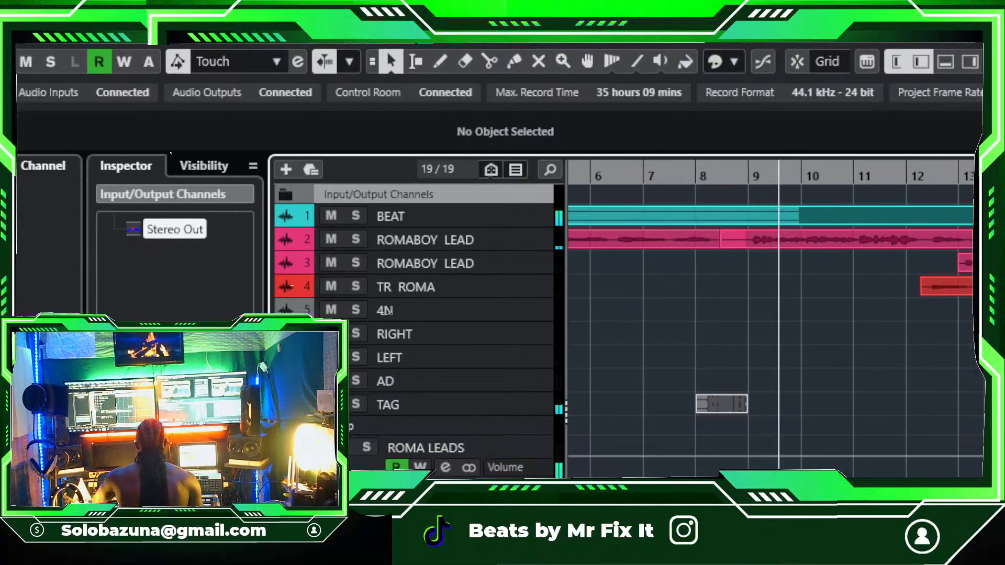
Step: Open the CLA-3A Stereo insert on the ALL VOCALS group and set its peak reduction to 4.61
scroll(459, 461, "down", 5)
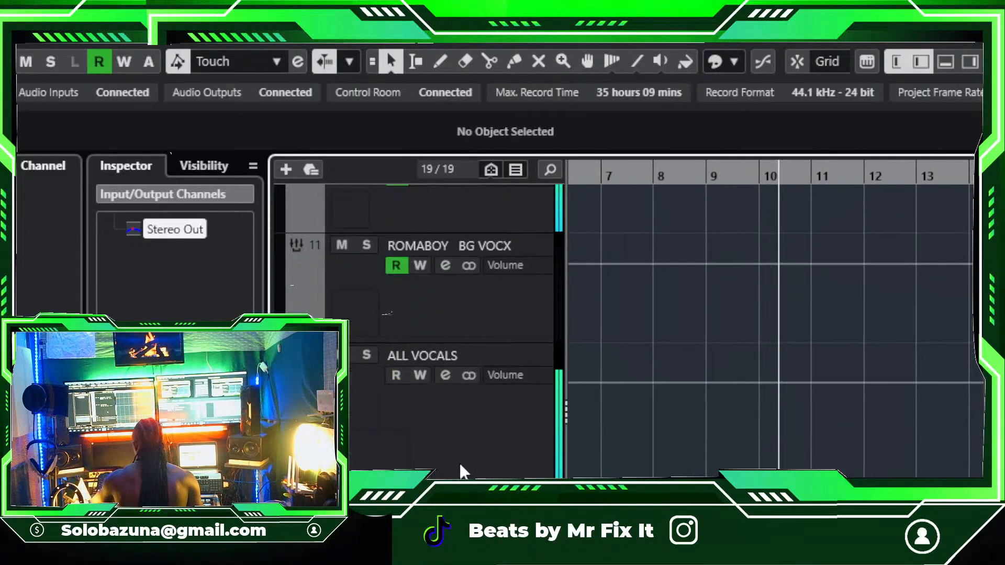
scroll(458, 461, "up", 5)
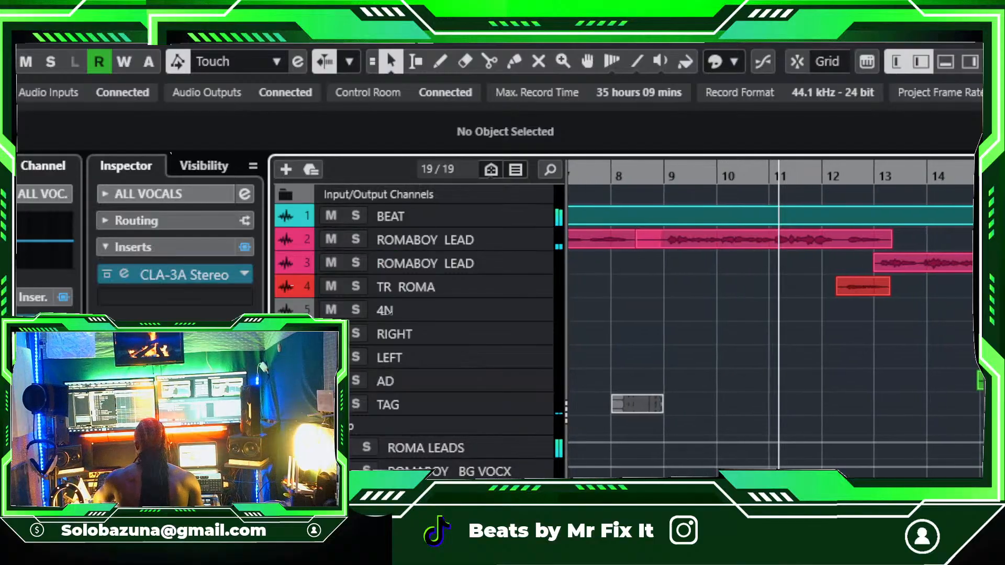
left_click(187, 275)
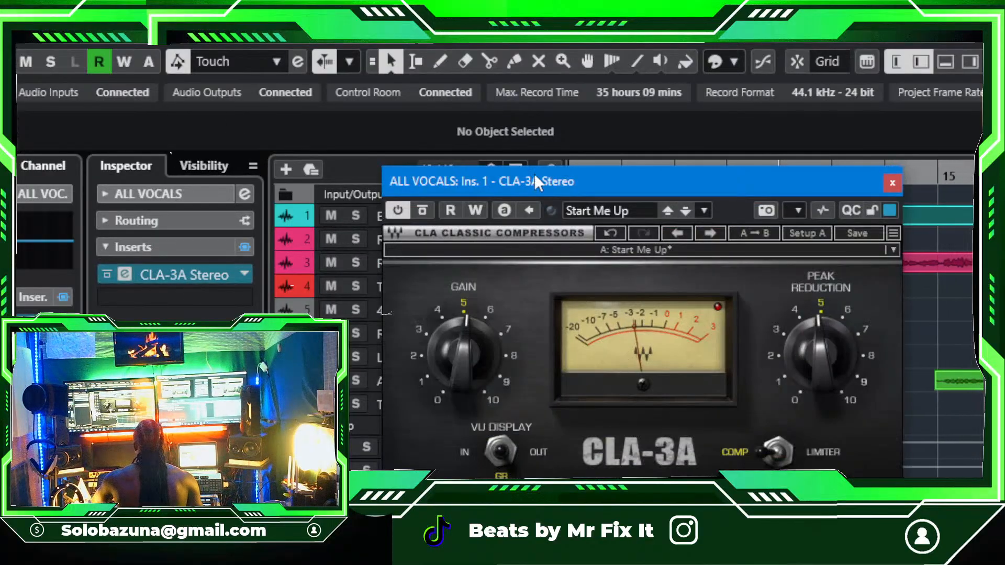
left_click_drag(564, 188, 557, 152)
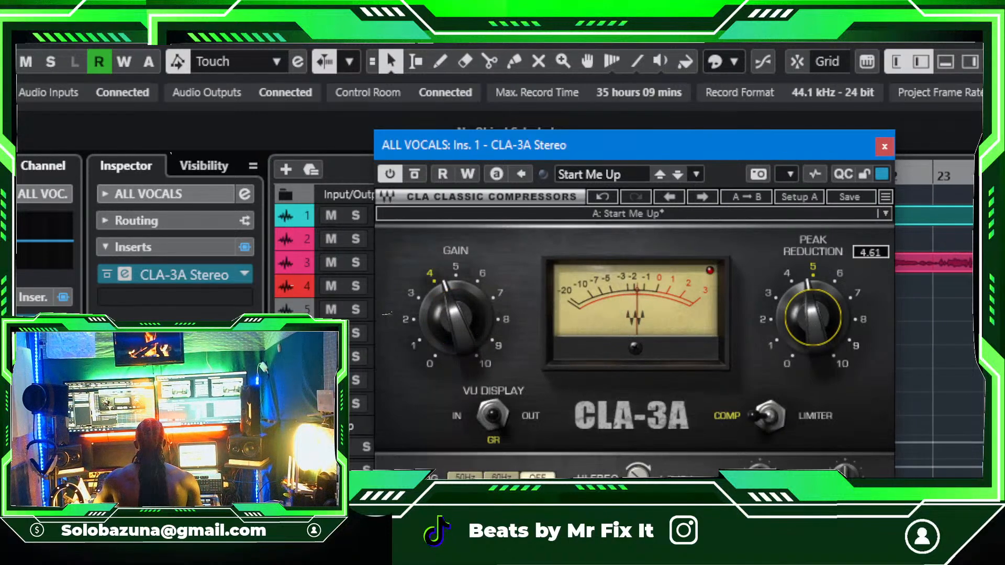
left_click_drag(832, 146, 744, 110)
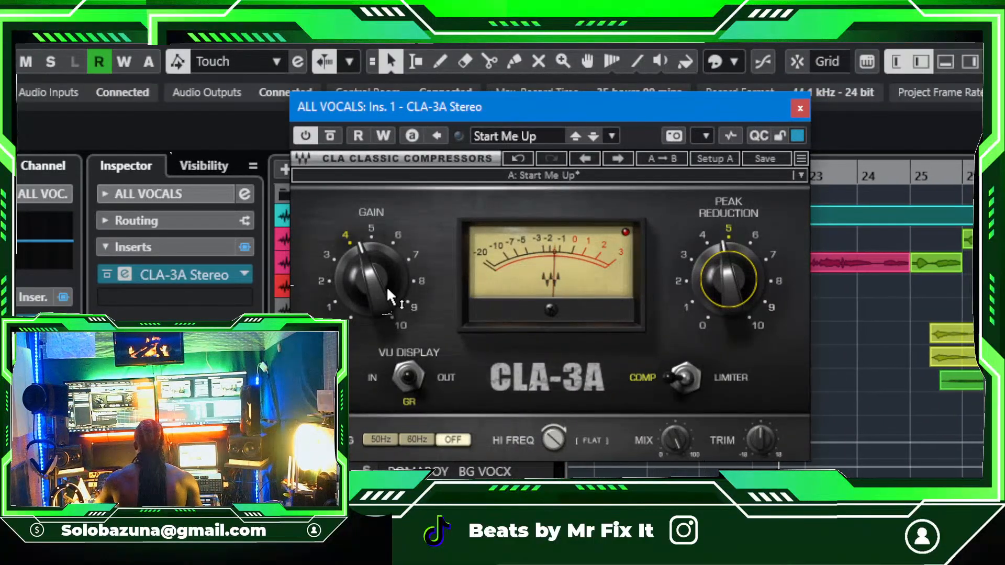
Step: Raise the CLA-3A's gain to 4.80, nudge its peak reduction up slightly, and close the compressor
left_click_drag(390, 296, 390, 285)
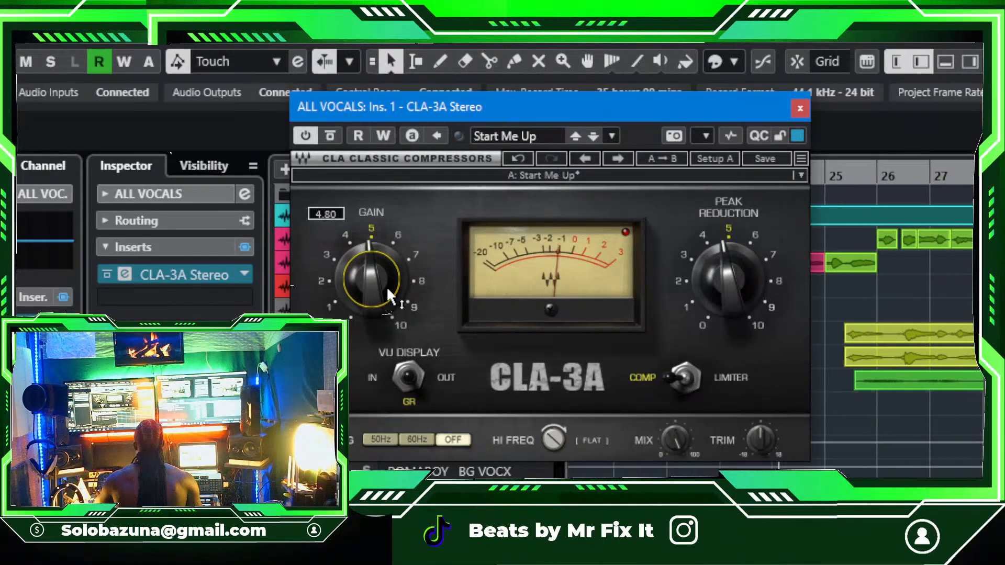
left_click_drag(703, 279, 703, 271)
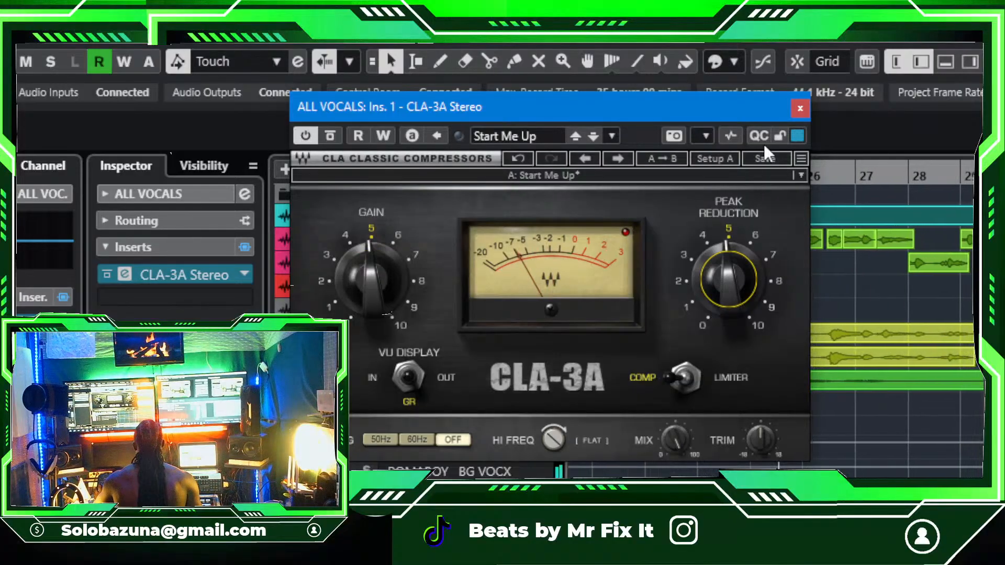
left_click(799, 109)
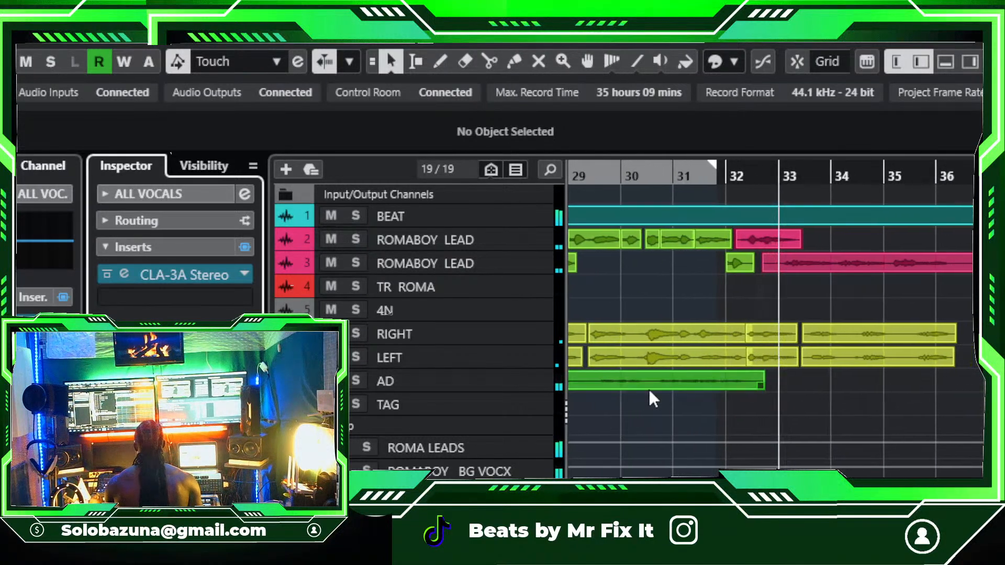
Step: Save the project several times during playback, with a wider span of the arrangement in view
key("g")
key("g")
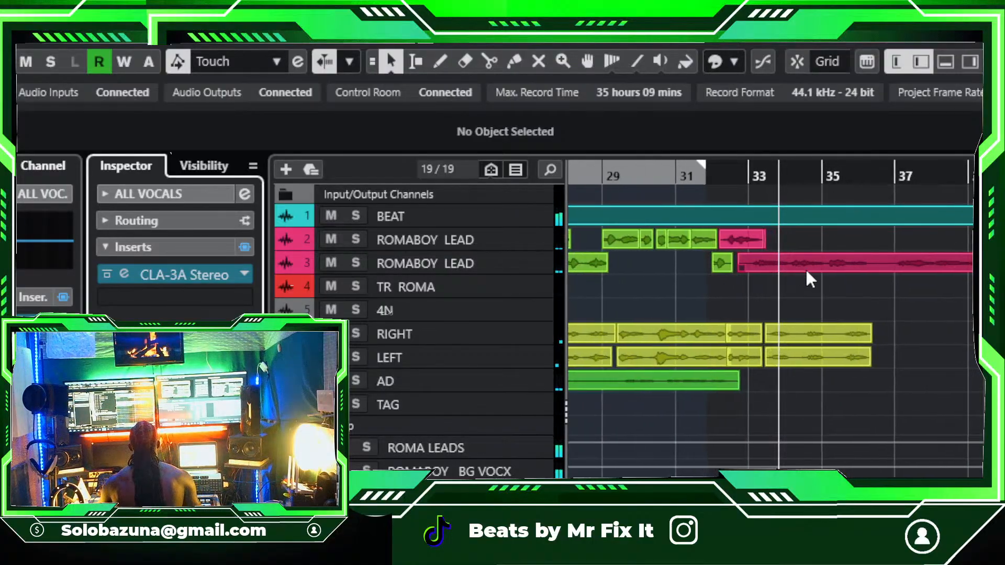
key("g")
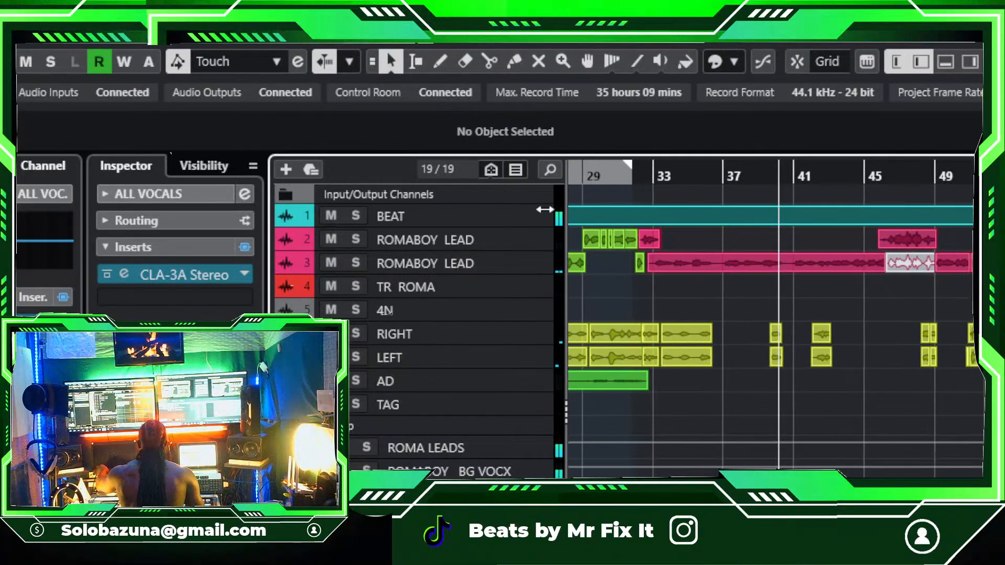
left_click(19, 40)
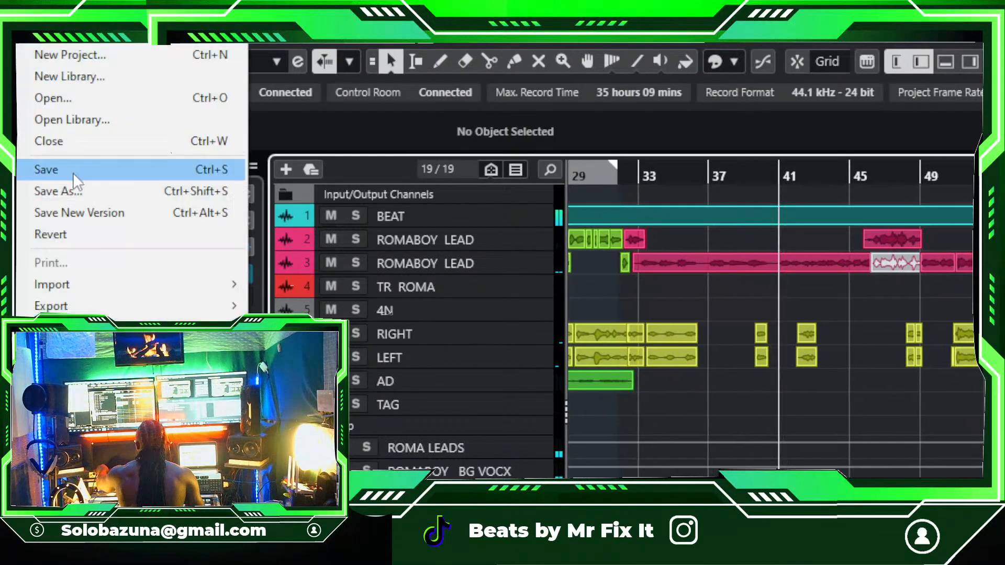
left_click(82, 169)
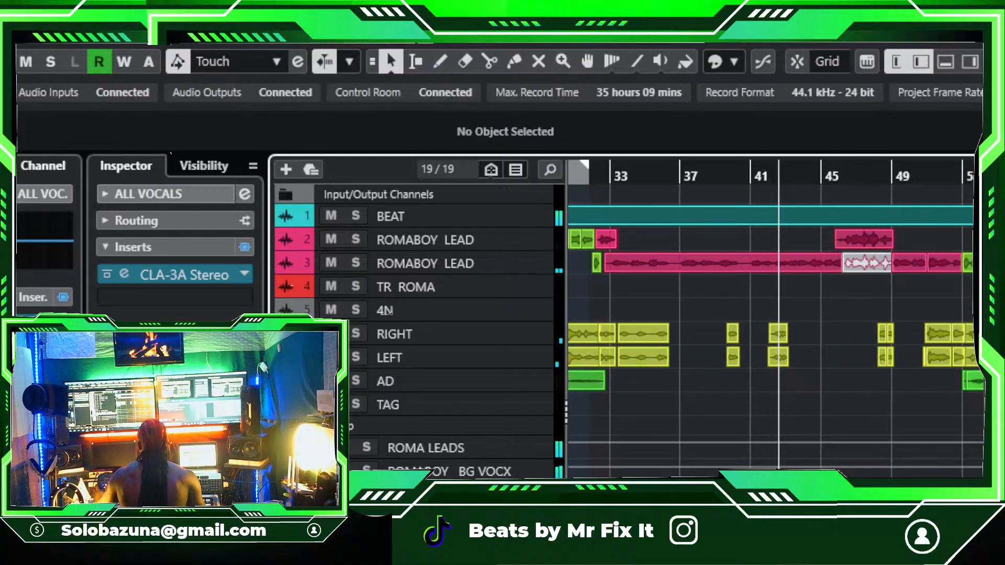
left_click(19, 40)
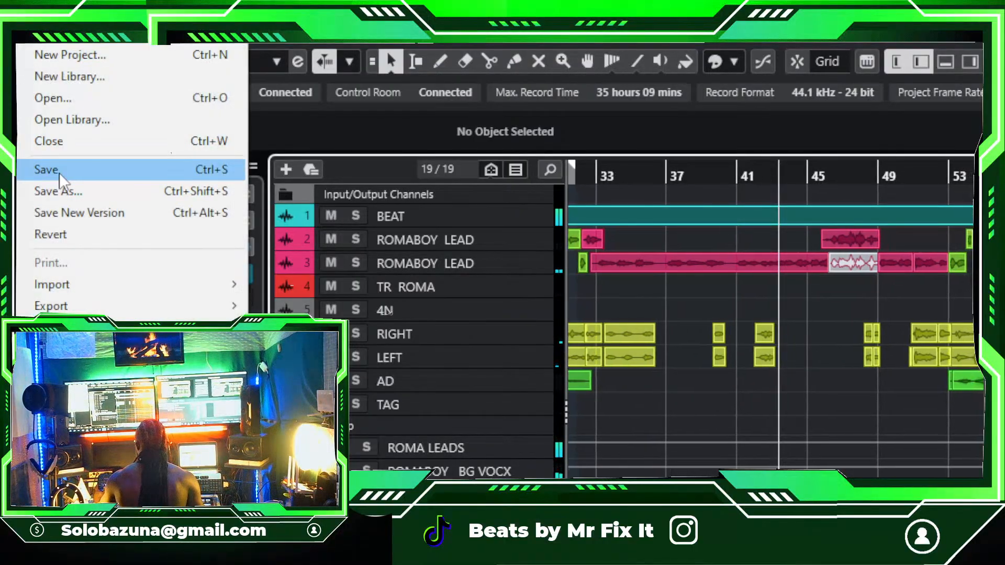
left_click(58, 172)
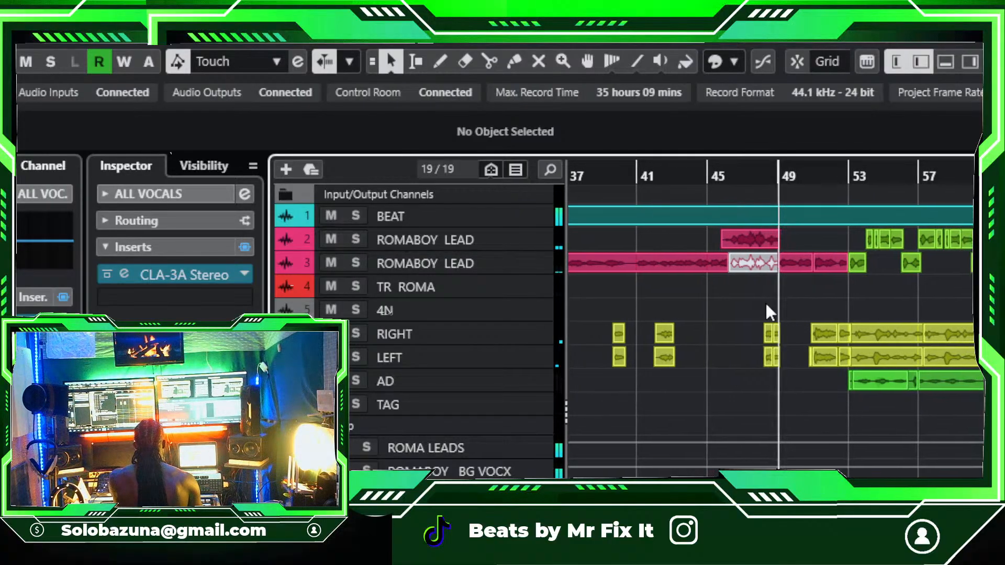
left_click(26, 33)
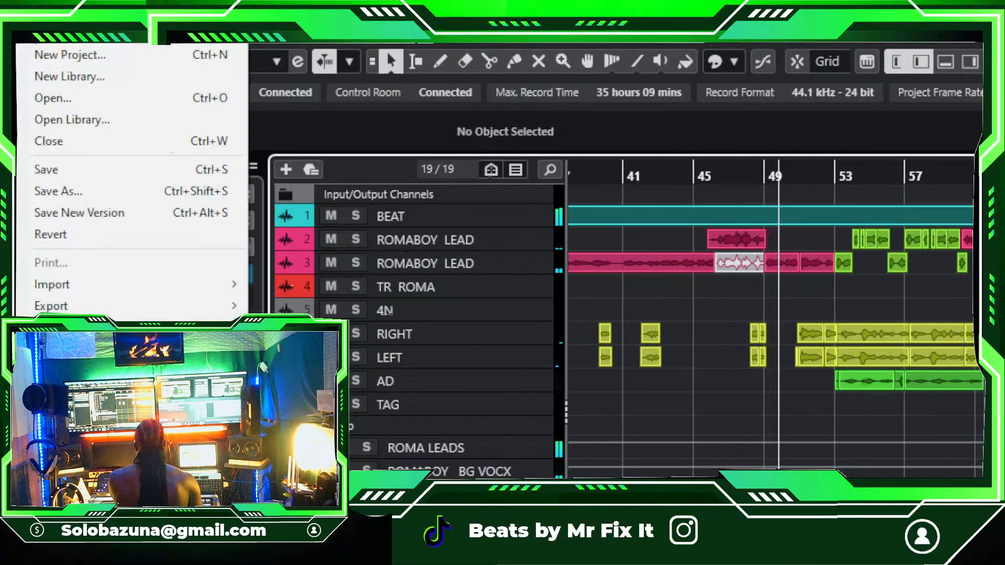
left_click(80, 172)
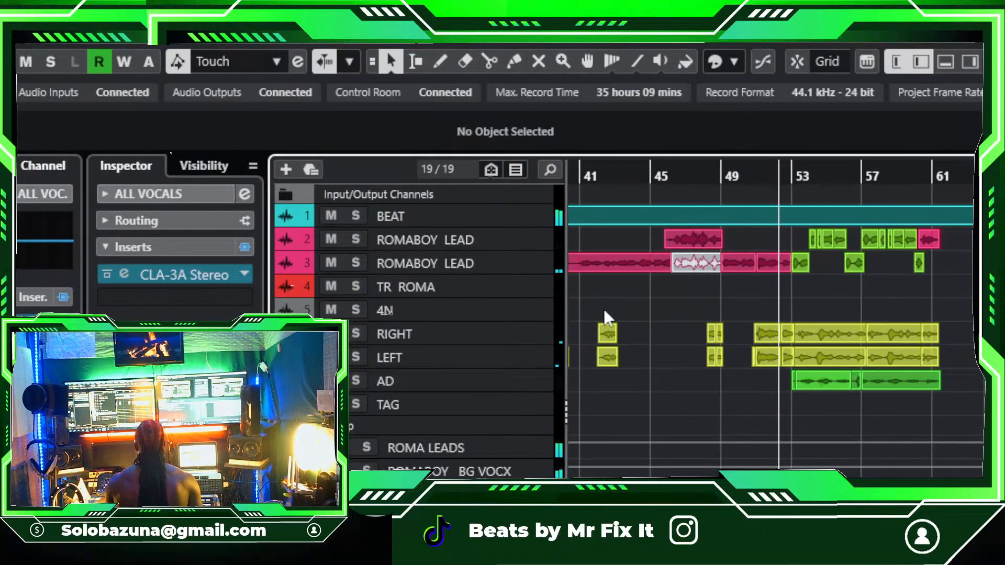
Step: Increase the height of the BEAT and vocal tracks together, and select only lead vocal track 3
left_click(466, 218)
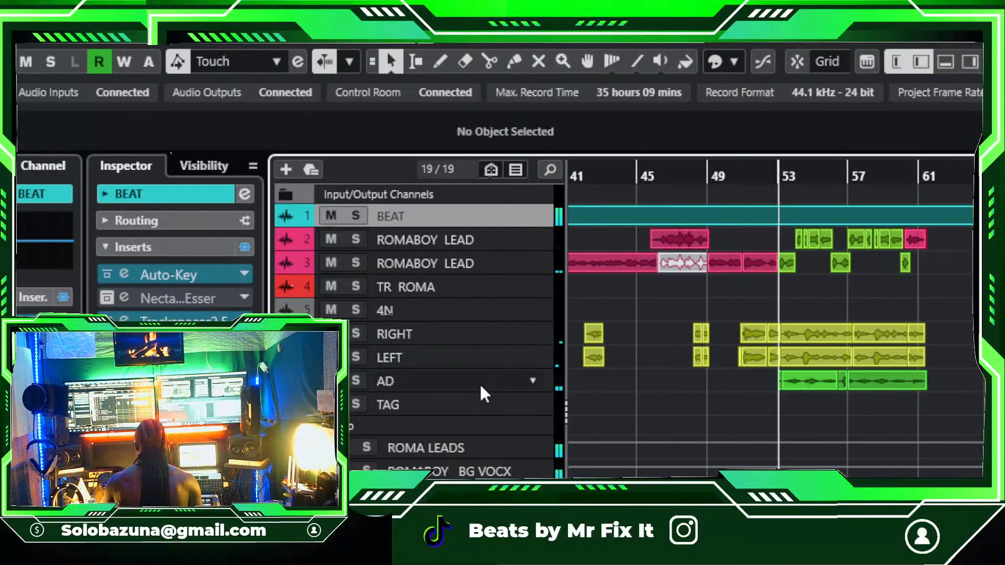
left_click(481, 482, "shift")
left_click_drag(482, 478, 482, 520)
left_click(693, 430)
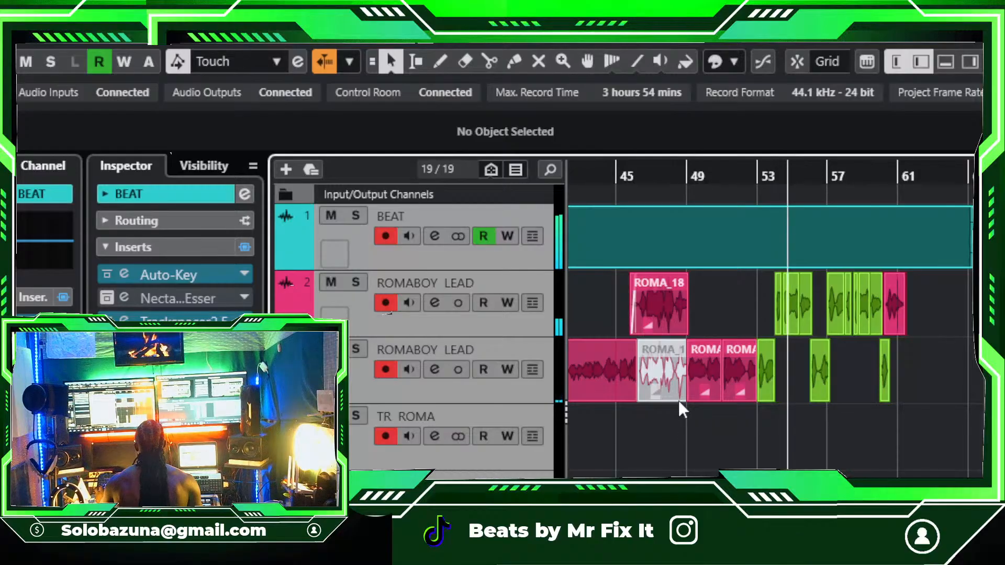
left_click(517, 395)
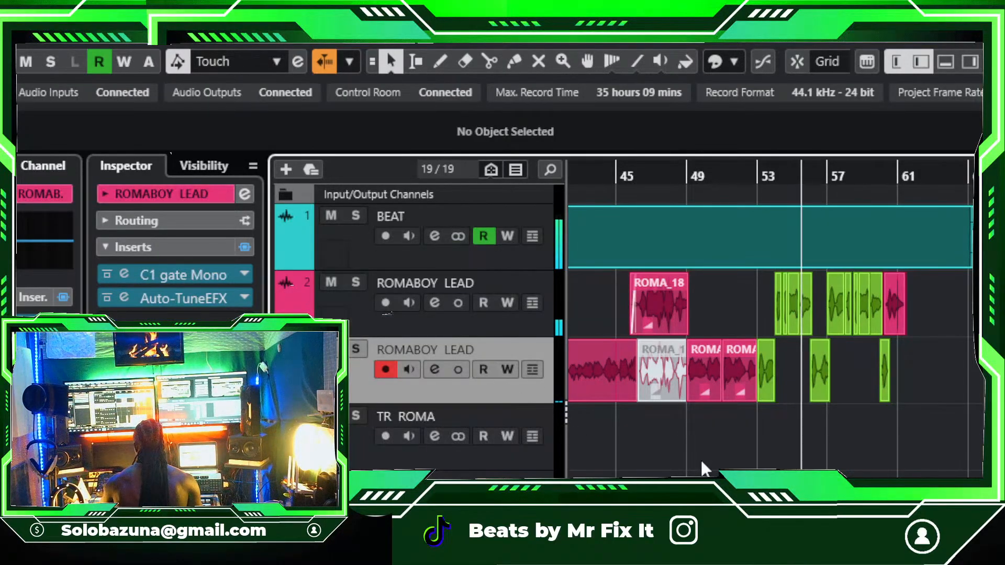
Step: Inspect the lead vocal clips around bars 56 to 60 up close and save the project again
key("h")
key("h")
key("h")
key("h")
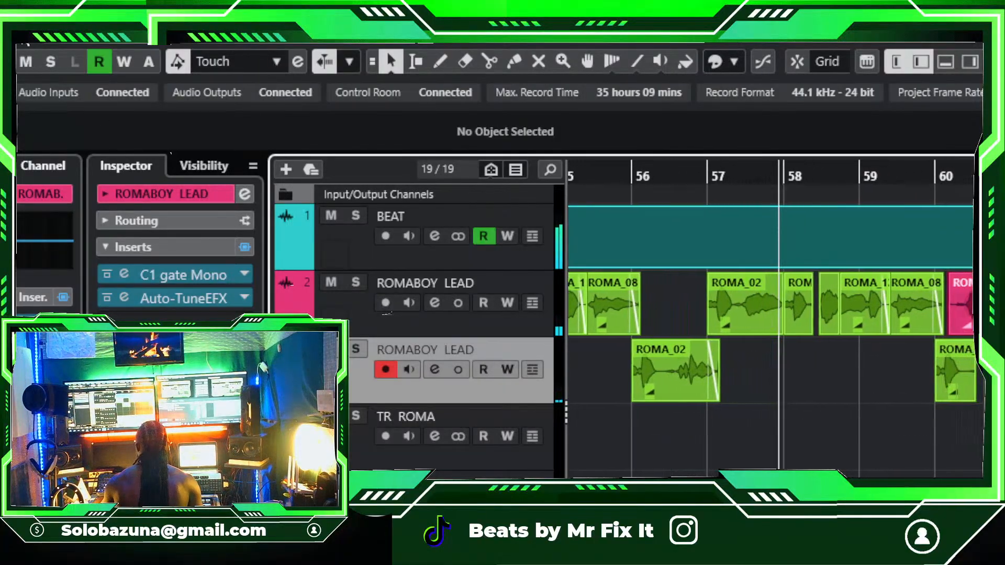
left_click(29, 37)
left_click(116, 170)
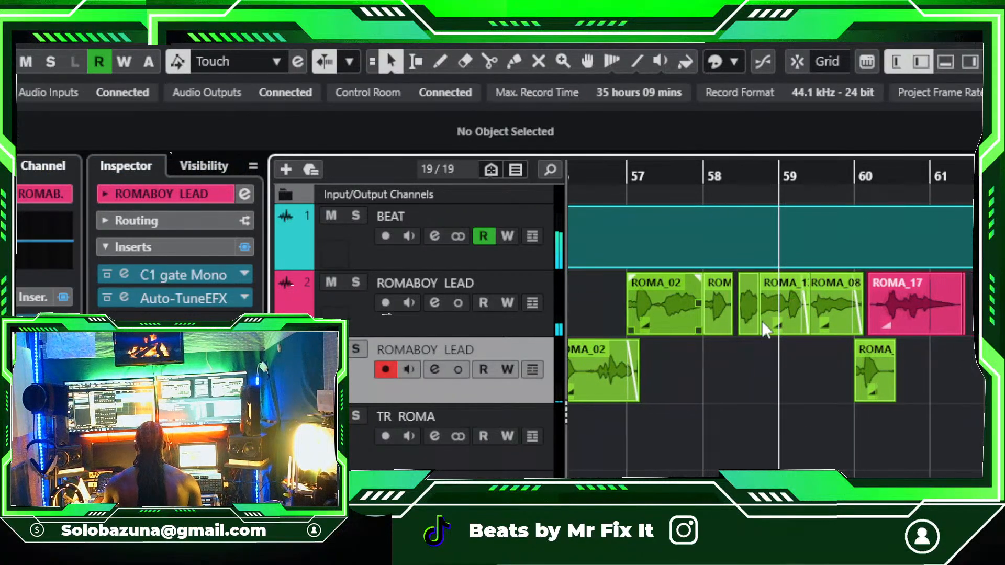
Step: Follow the playback past bar 61 to the song's ending and check the last vocal clips against the BEAT clip
scroll(761, 320, "down", 2)
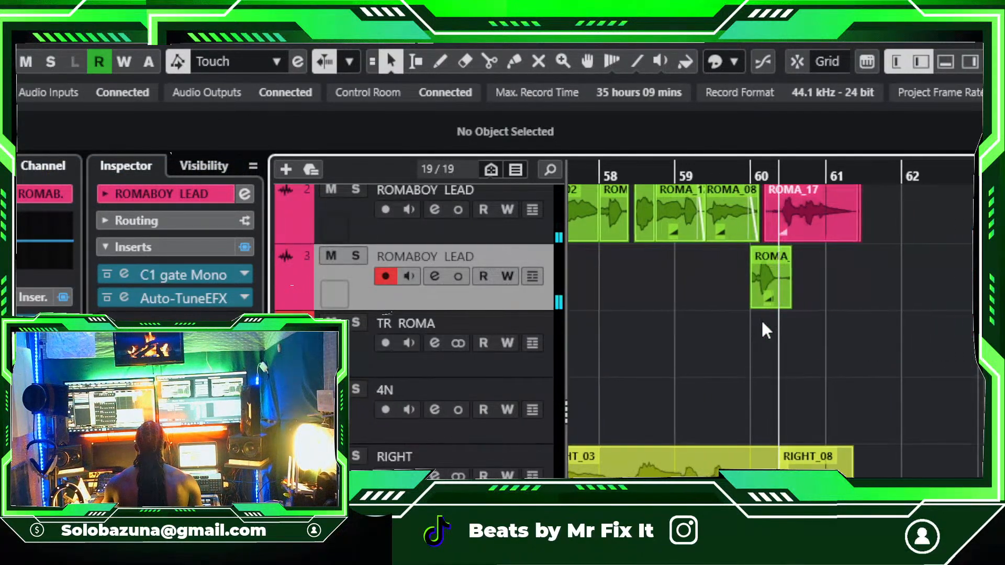
scroll(762, 322, "up", 2)
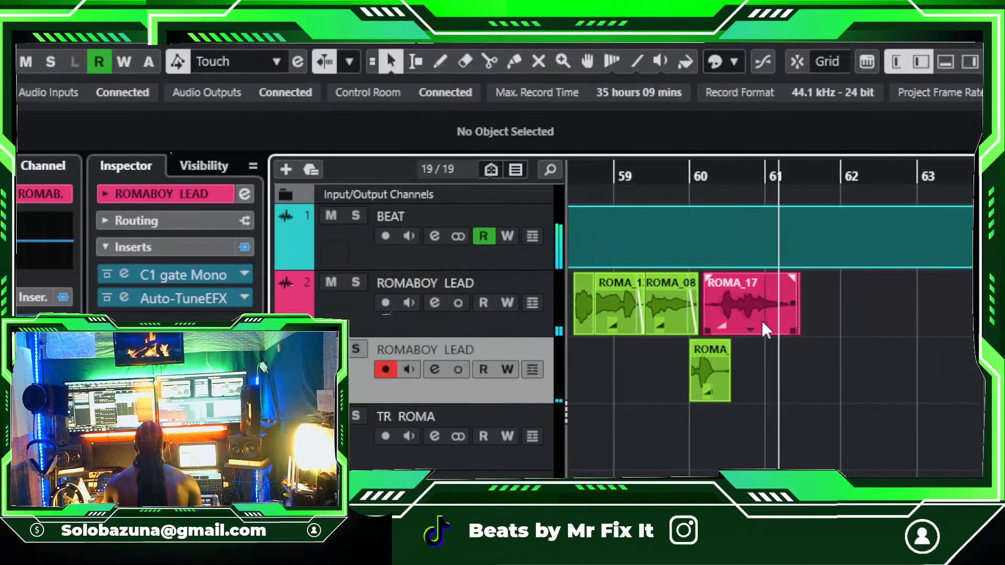
scroll(762, 319, "down", 2)
scroll(761, 318, "up", 2)
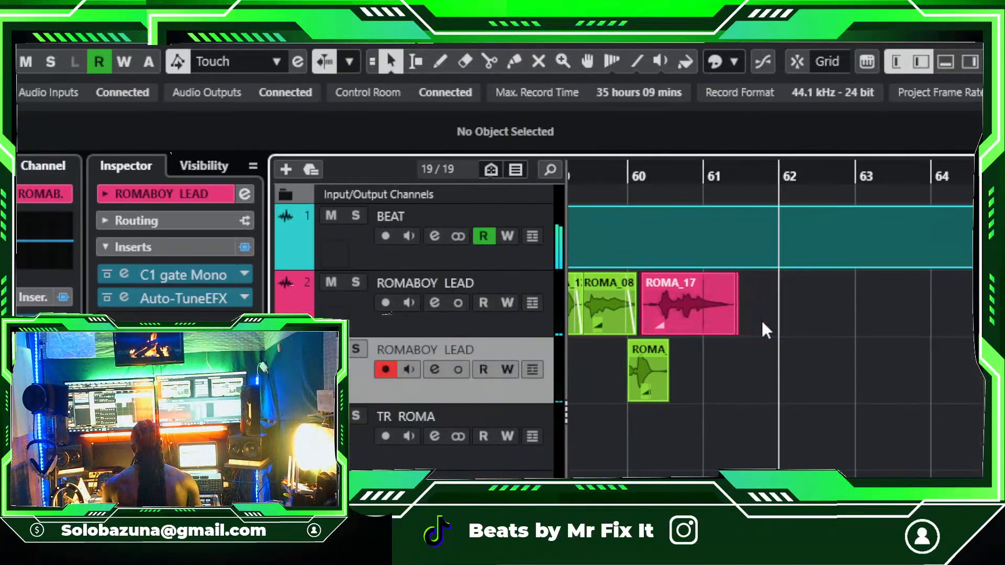
key("g")
key("g")
key("g")
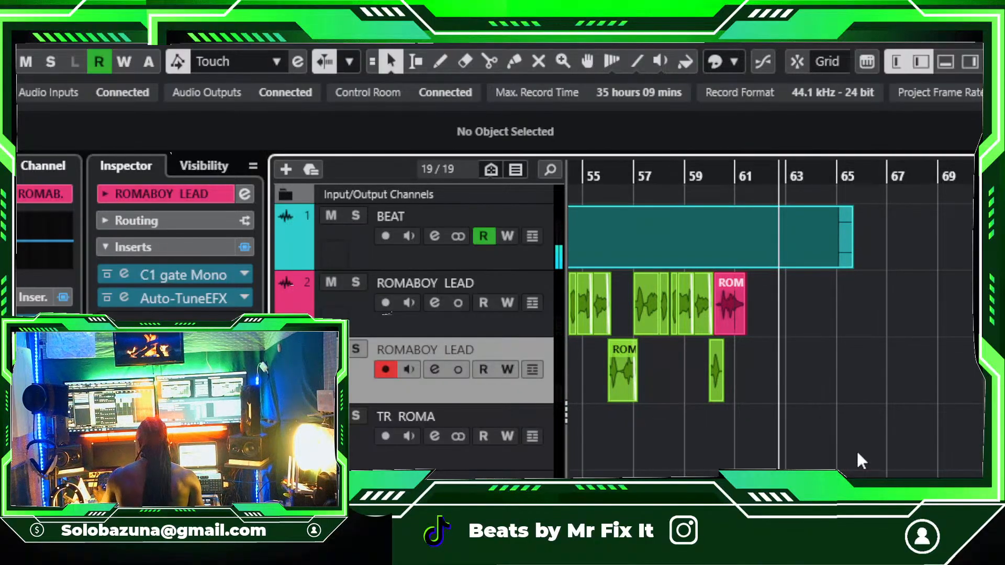
key("shift+g")
key("g")
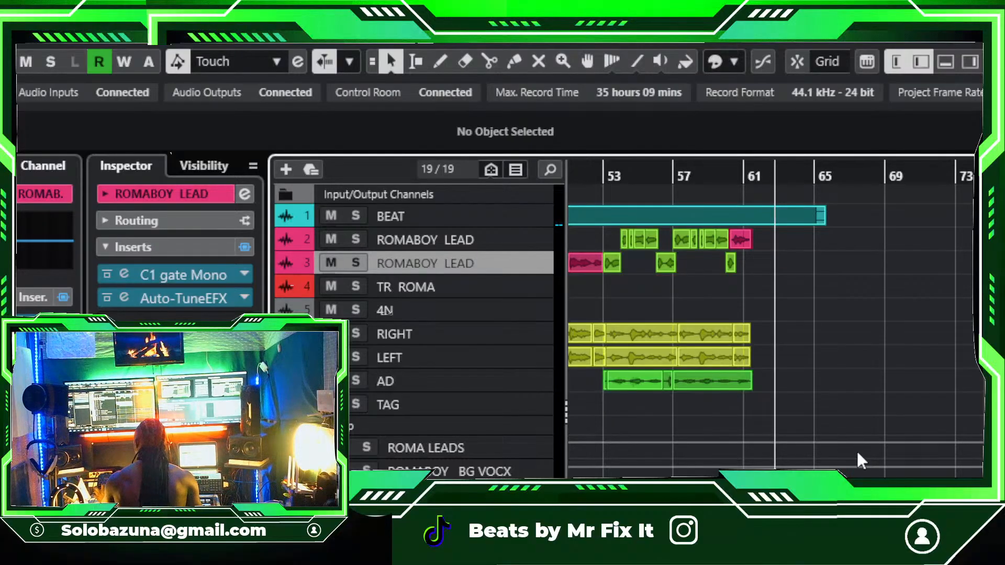
Step: Set the locator range over the whole song, from bar 1 to 66.2 at the end of the BEAT clip
key("g")
key("g")
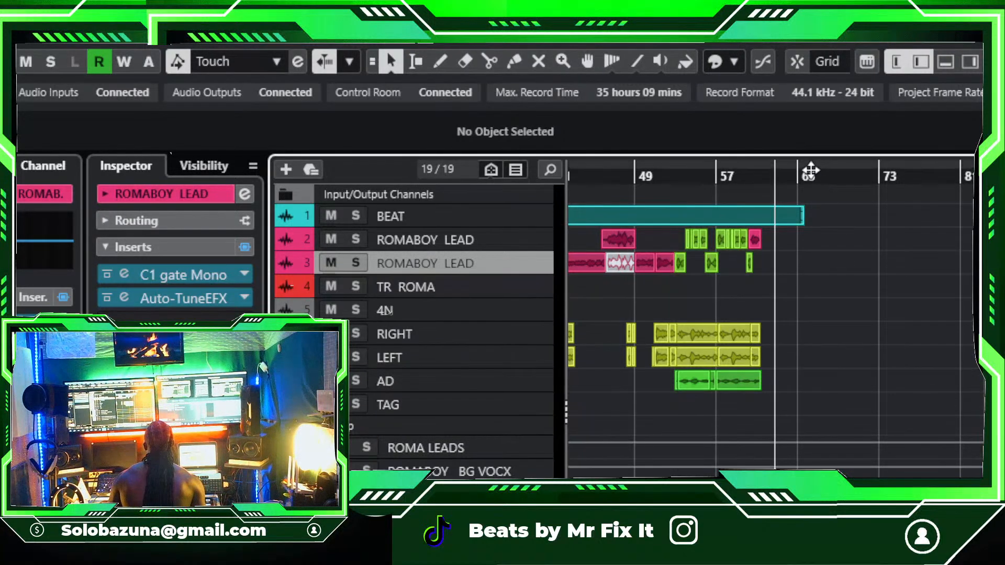
left_click_drag(811, 167, 66, 177)
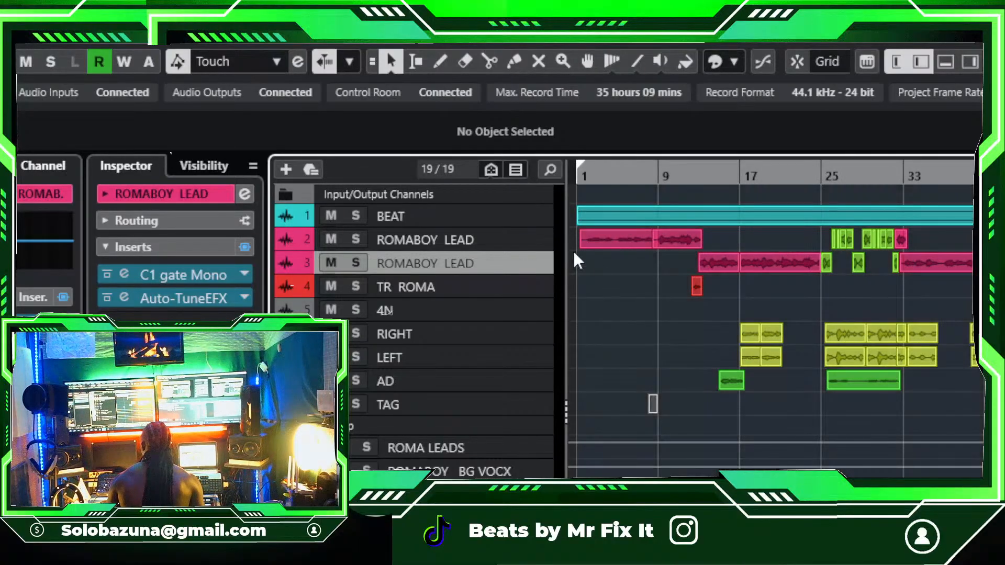
double_click(597, 259)
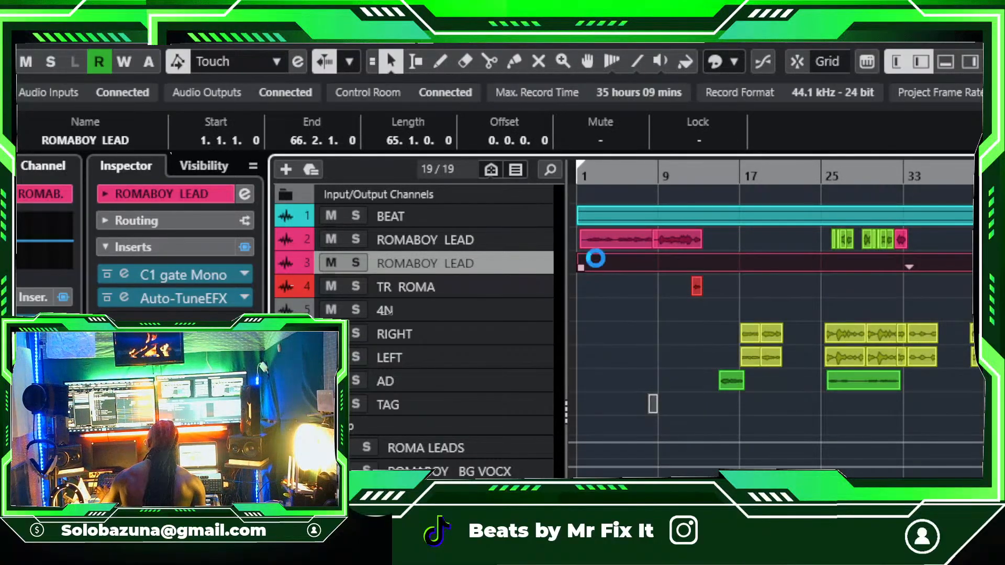
key("g")
key("g")
key("g")
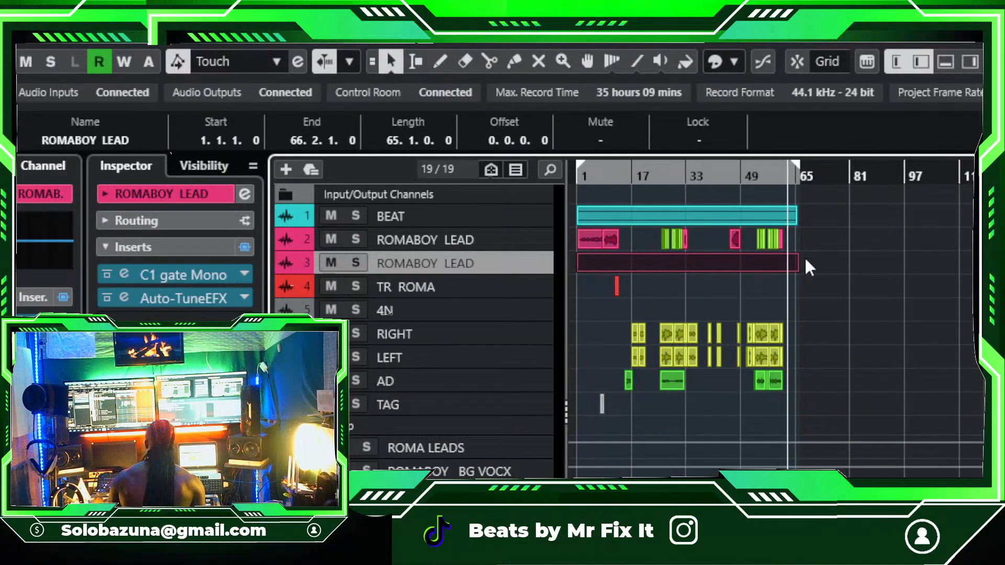
left_click(828, 265)
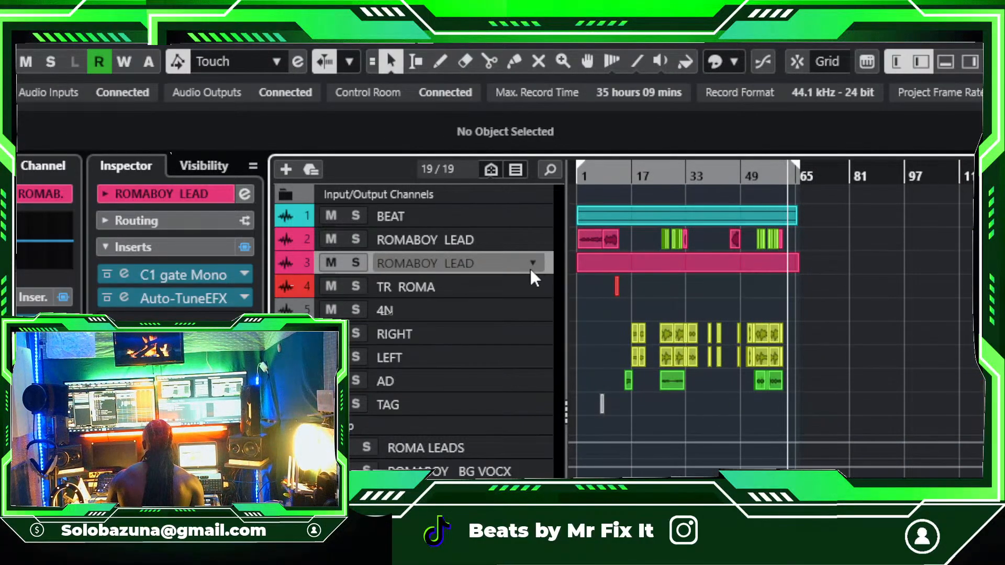
left_click_drag(536, 273, 541, 332)
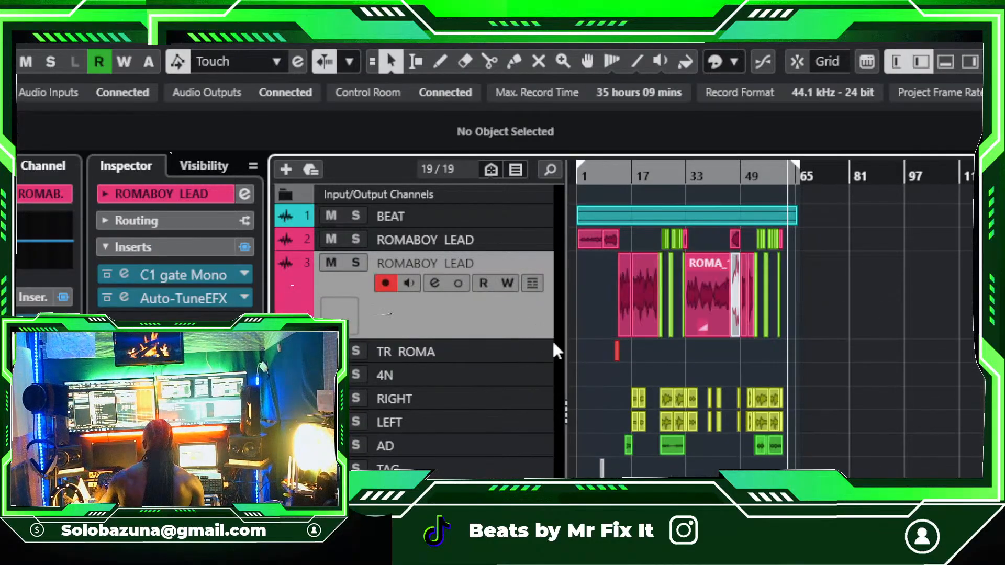
key("ctrl+z")
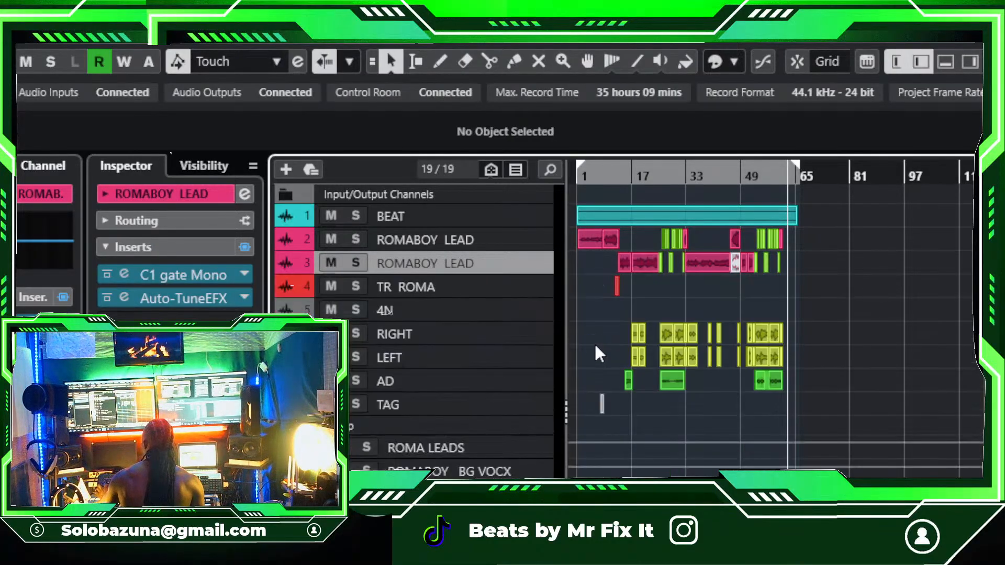
Step: Return the playback cursor to bar 1 with the whole song in view, and select the Input/Output Channels folder
key("g")
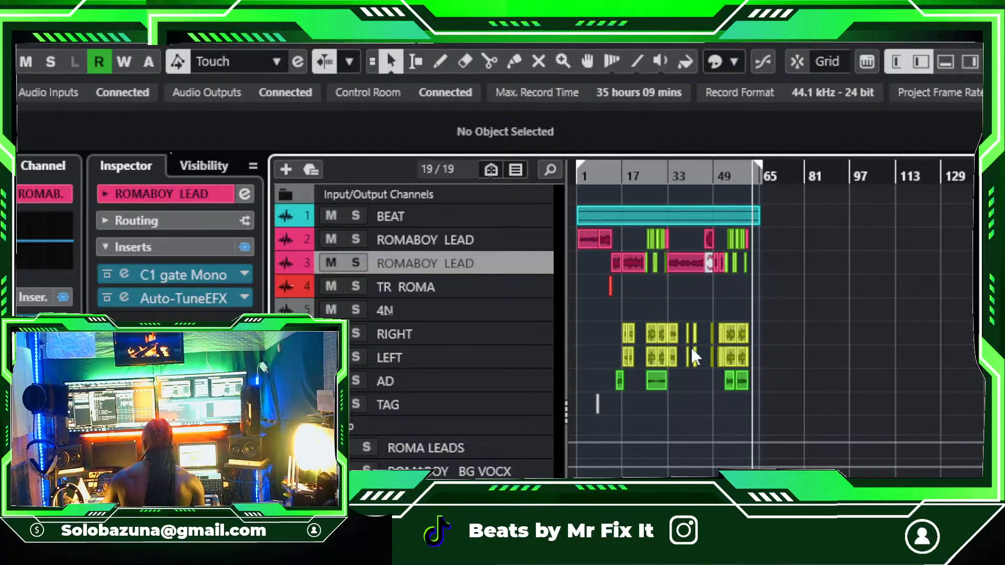
key("h")
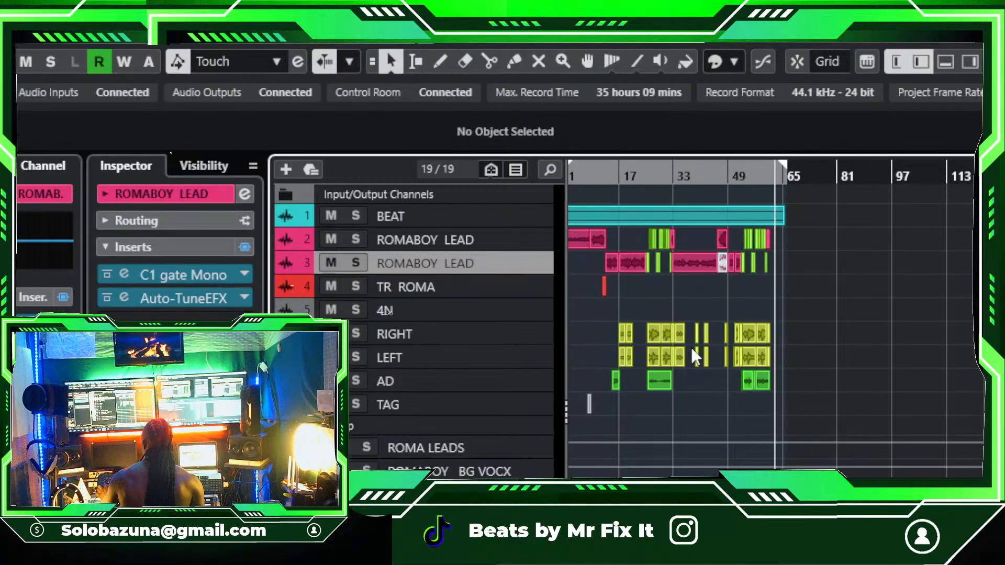
key("g")
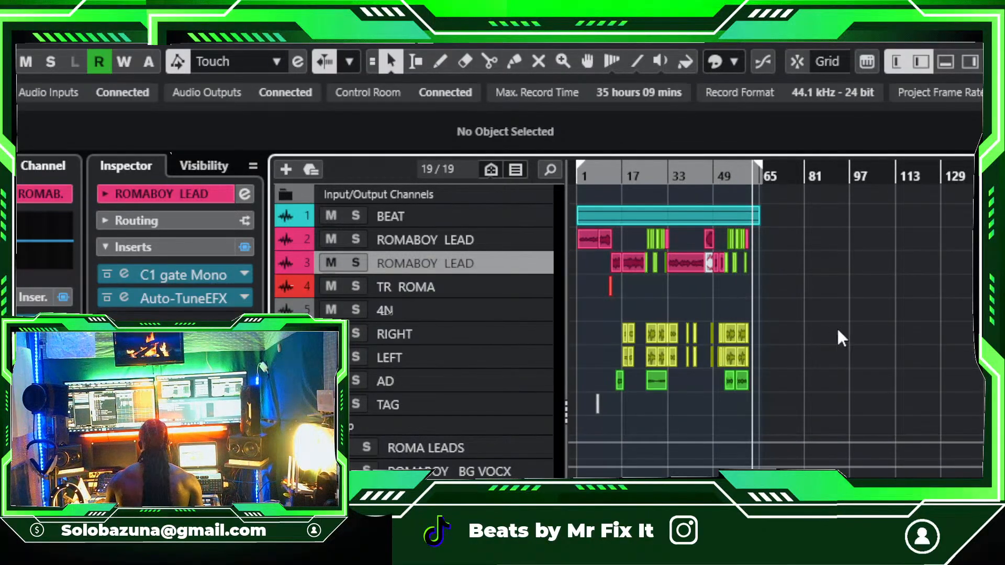
left_click_drag(717, 175, 414, 173)
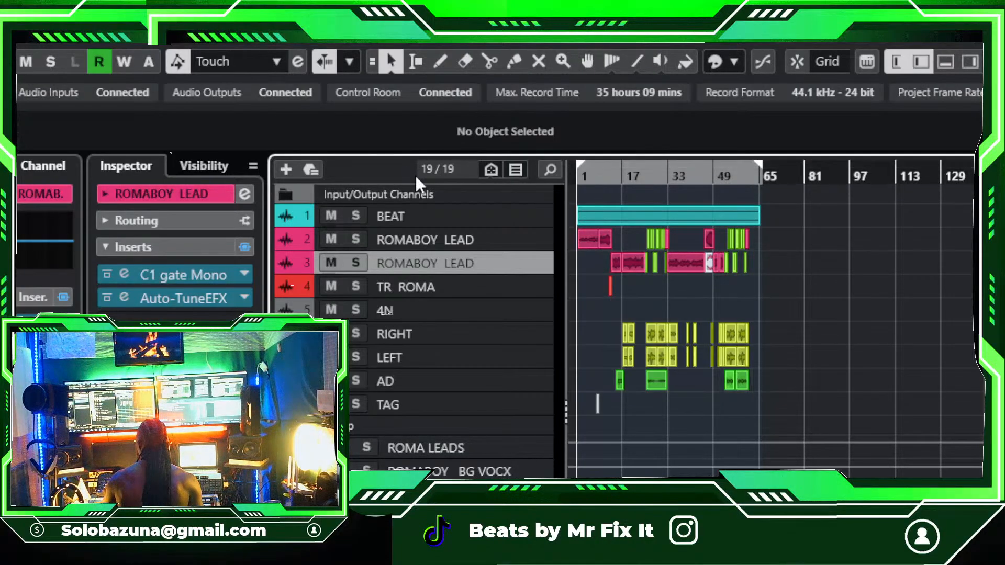
key("h")
key("h")
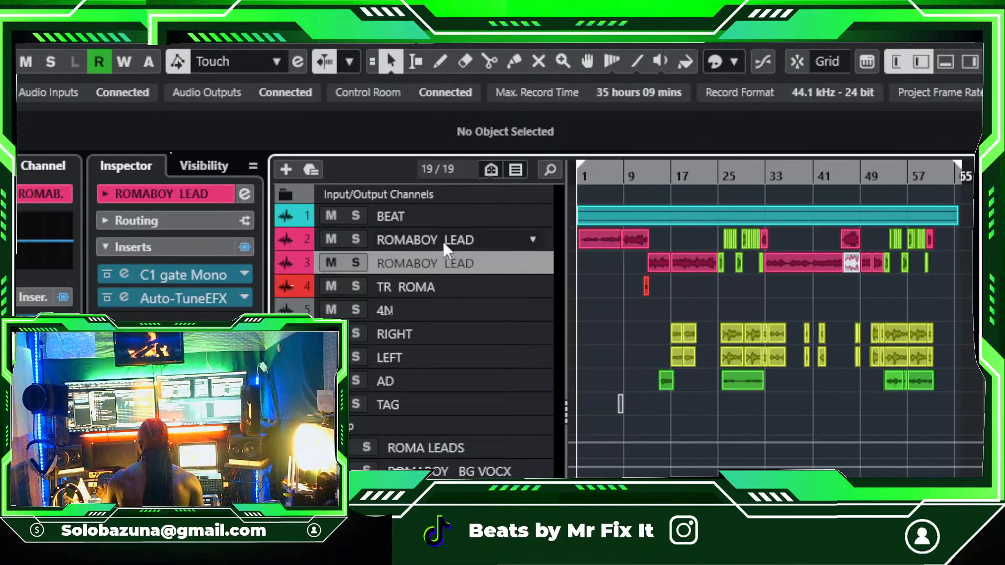
left_click(464, 199)
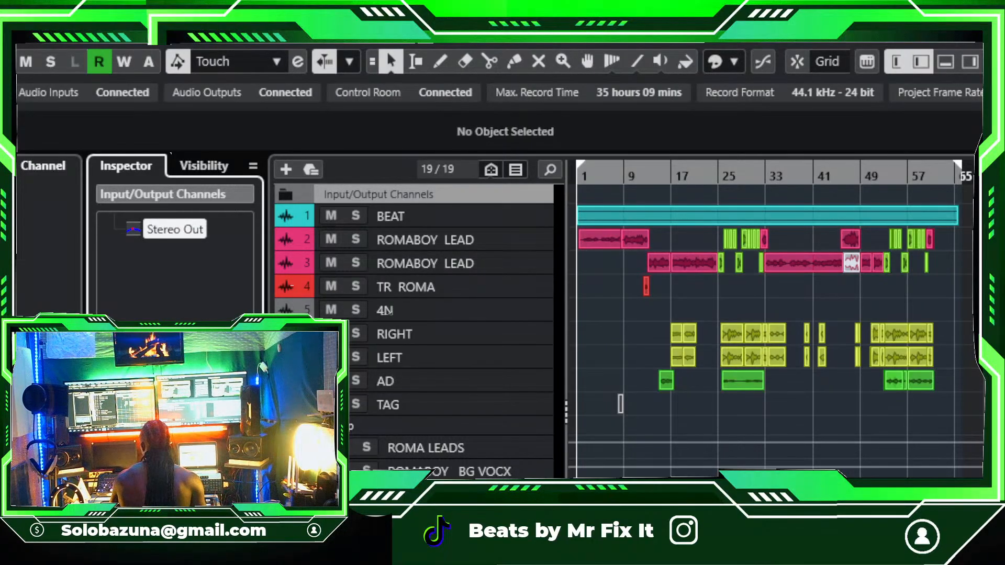
Step: Start an audio mixdown export of the Stereo Out channel and abort it while it renders
left_click(27, 41)
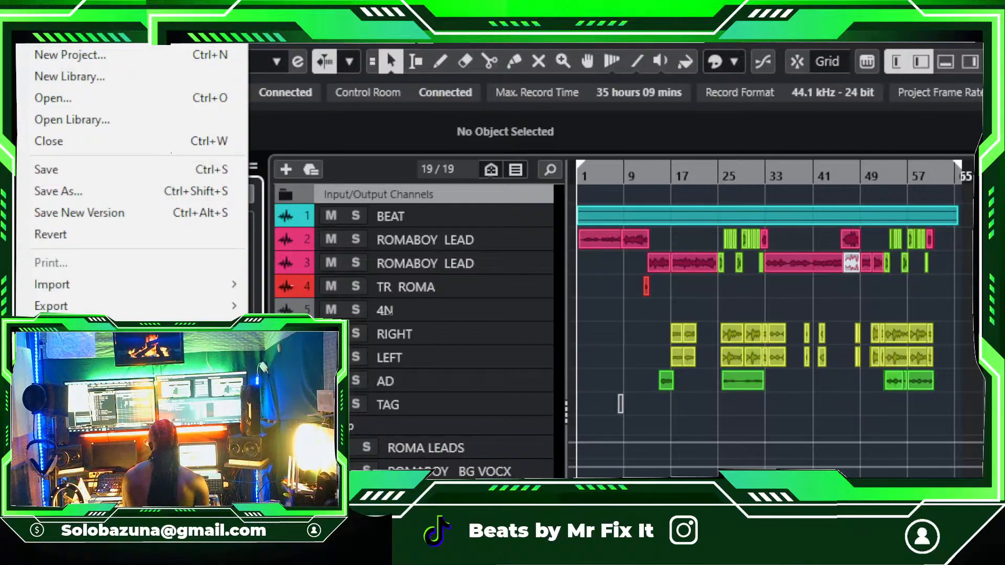
mouse_move(236, 306)
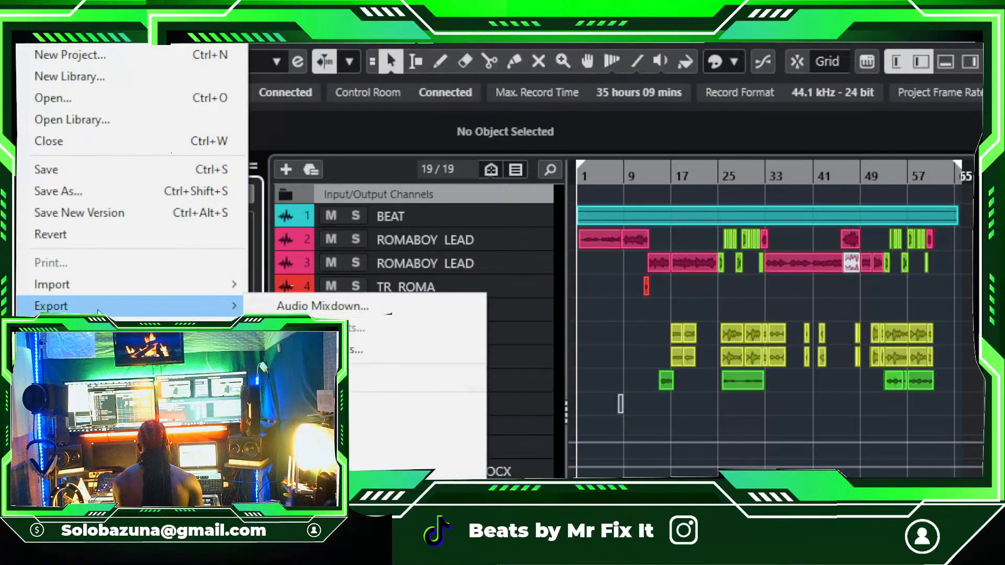
left_click(341, 308)
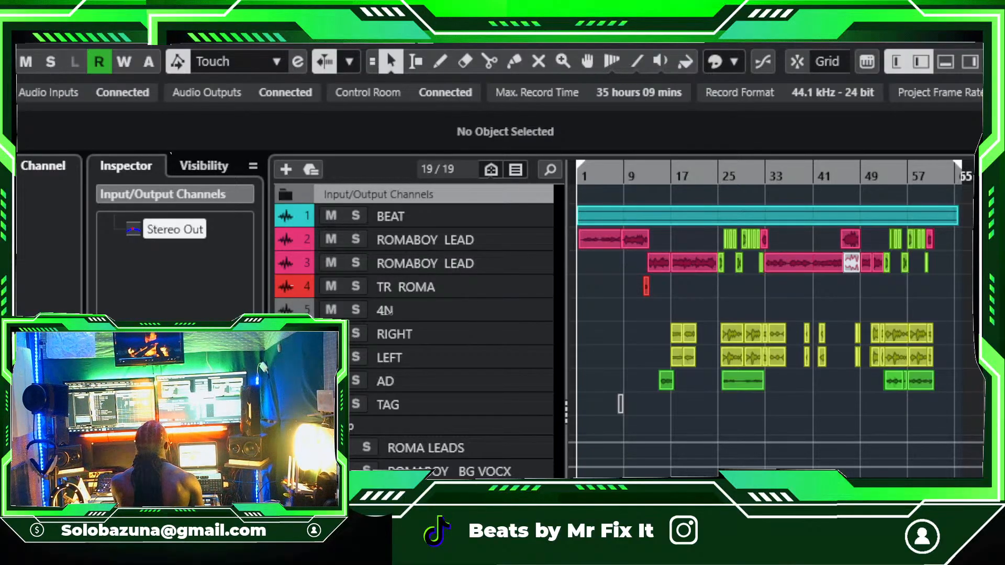
left_click_drag(778, 464, 793, 162)
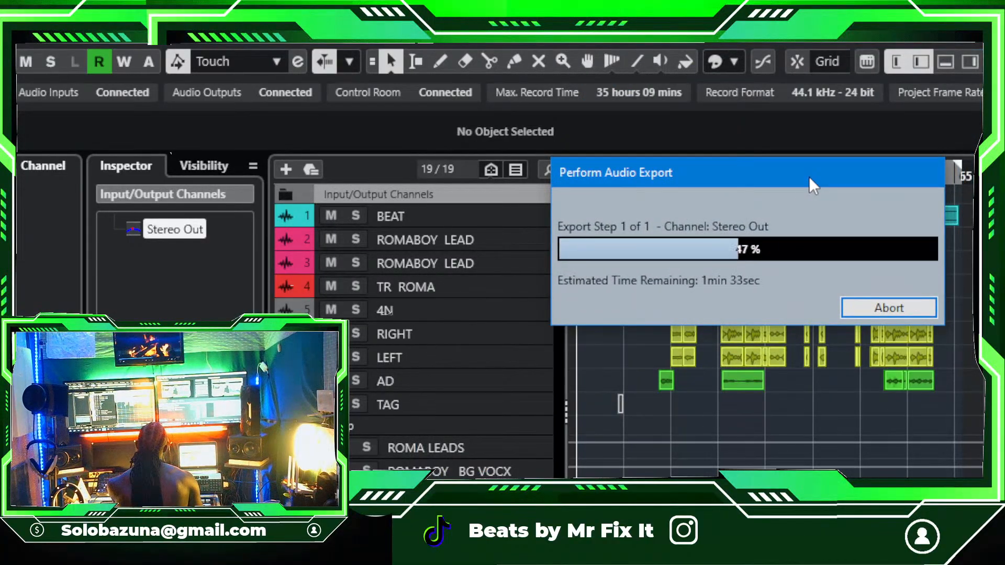
left_click(854, 316)
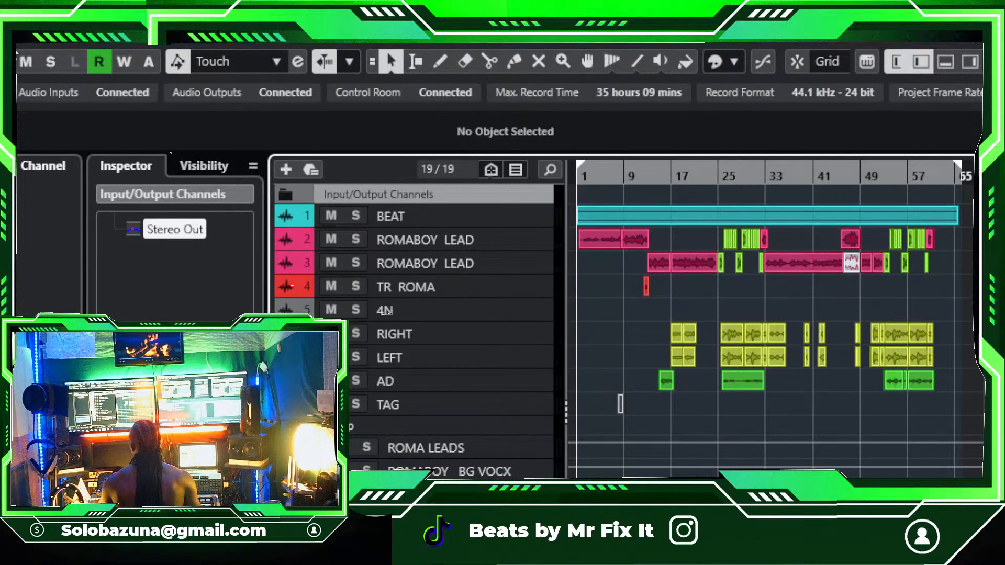
Step: Redraw the locator range from bar 1 to just past the end of the BEAT clip
left_click(655, 176)
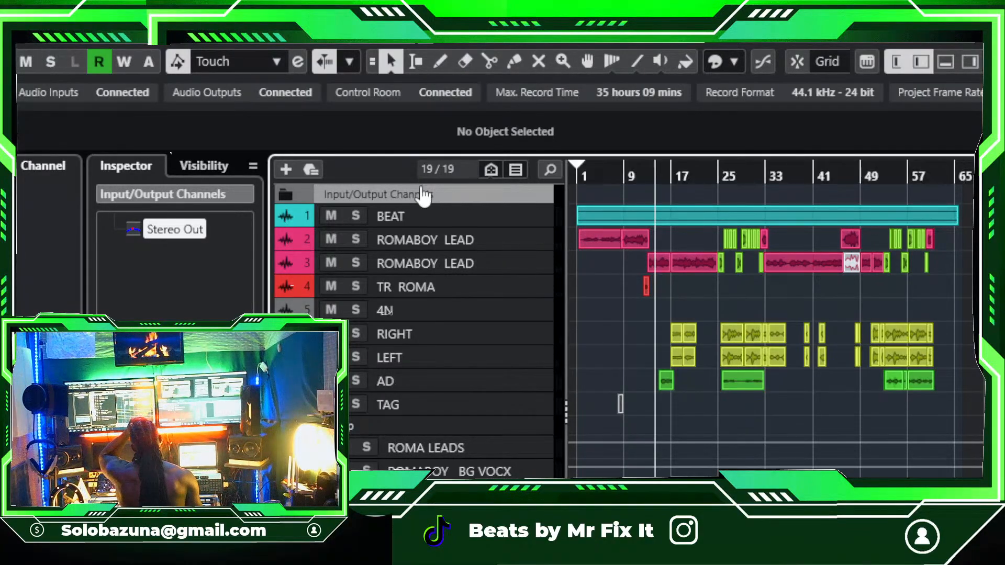
key("g")
key("g")
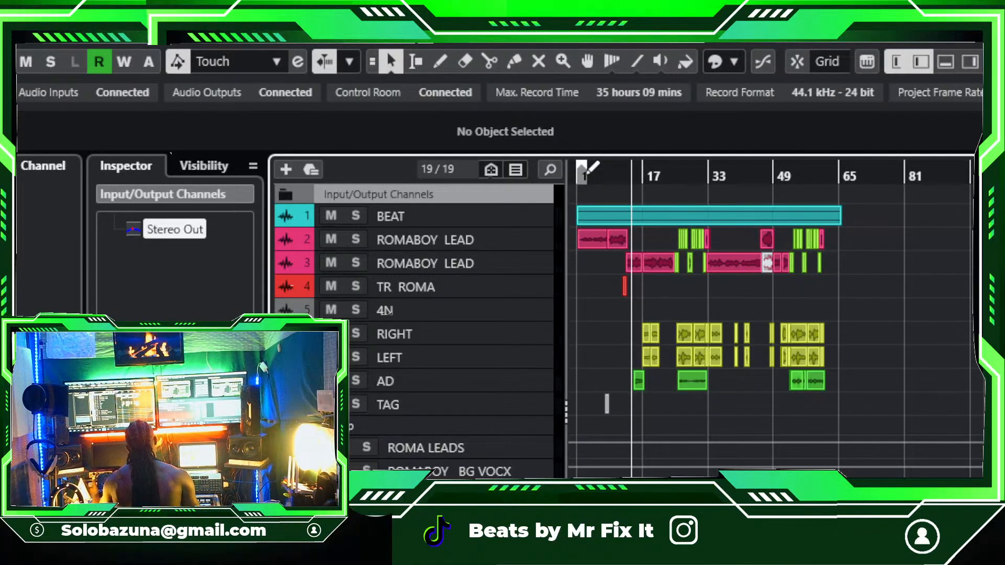
left_click_drag(586, 174, 849, 212)
key("h")
key("h")
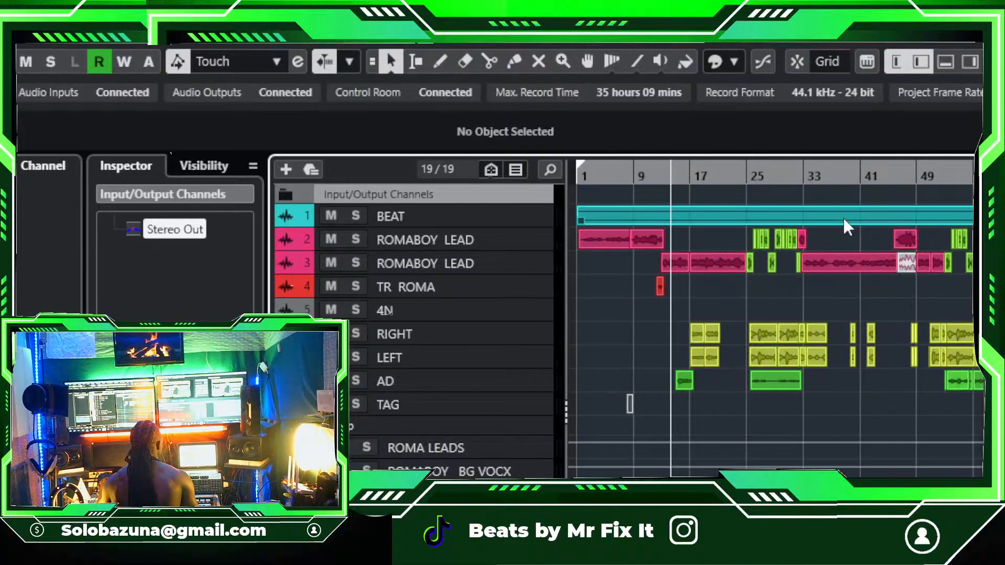
Step: Open the audio mixdown export settings and check the export file name
left_click(24, 46)
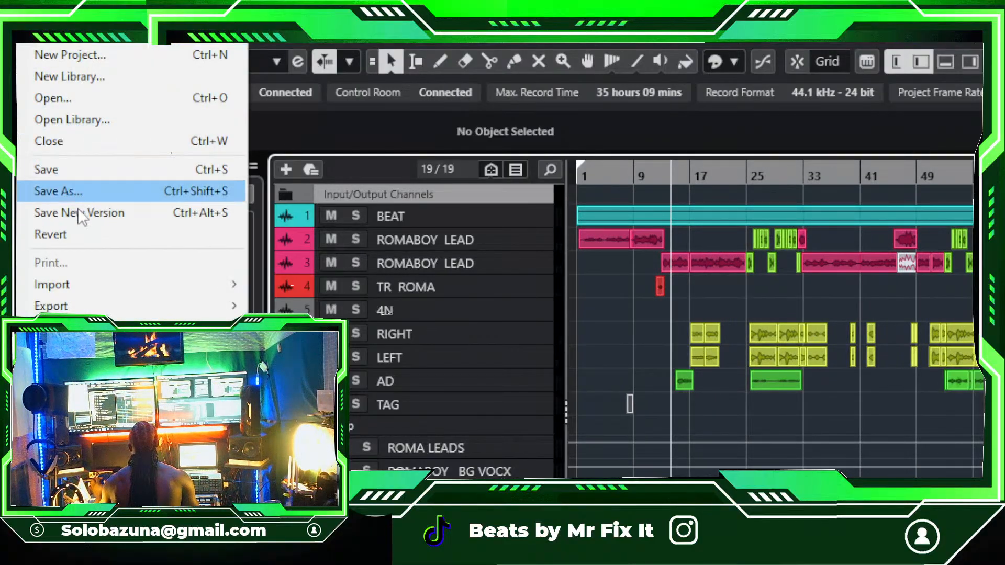
mouse_move(100, 311)
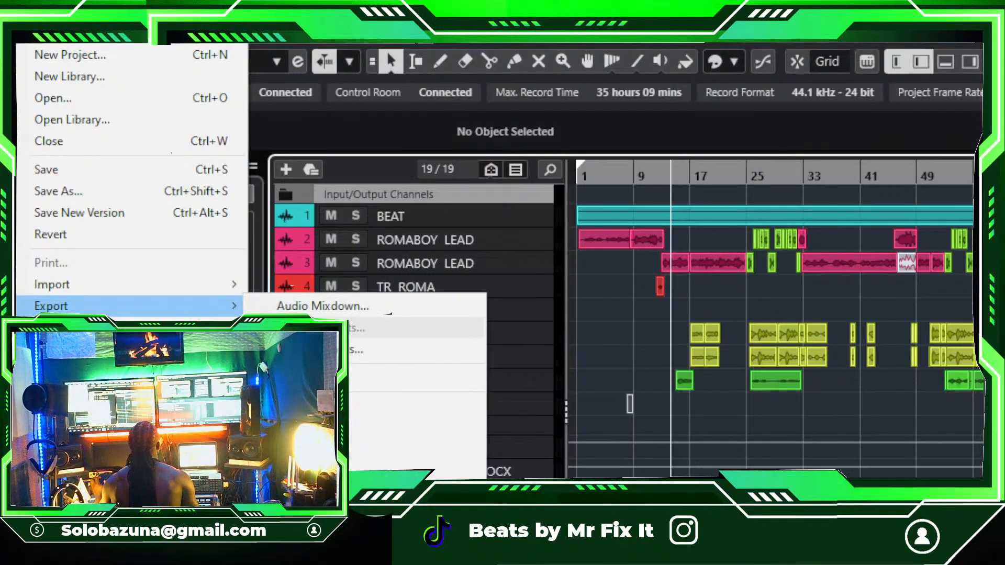
left_click(348, 309)
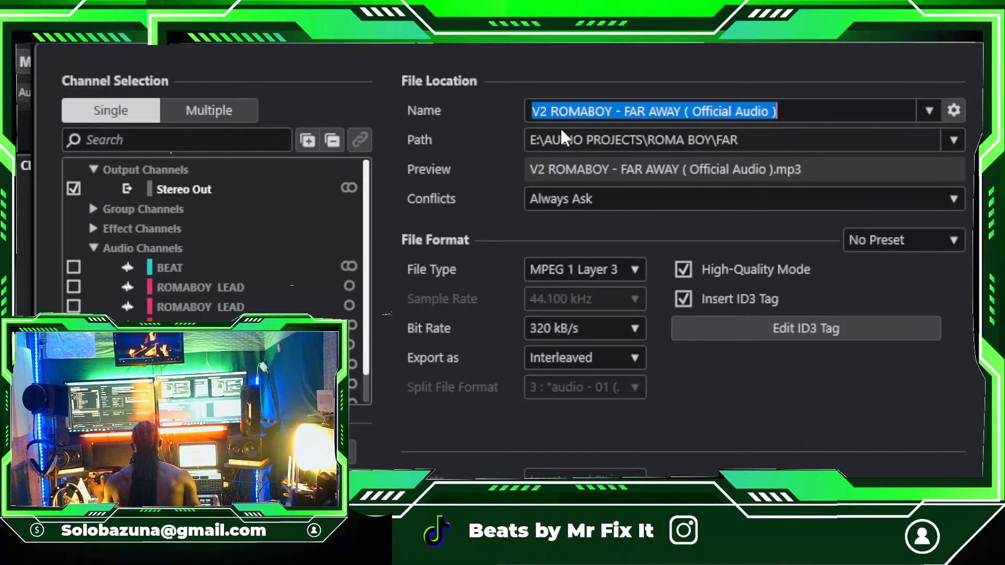
left_click(571, 111)
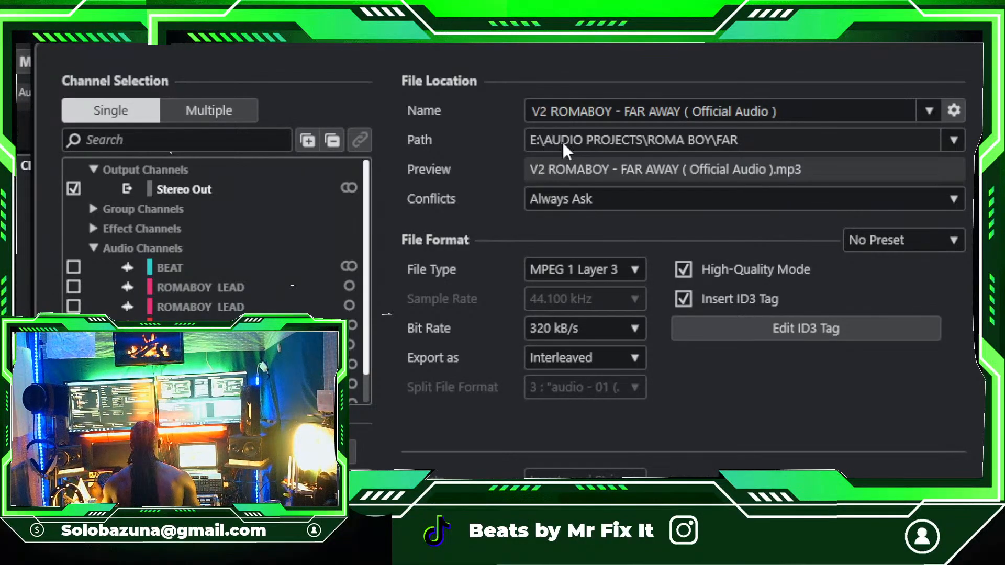
key("Left")
key("Left")
key("Left")
key("Left")
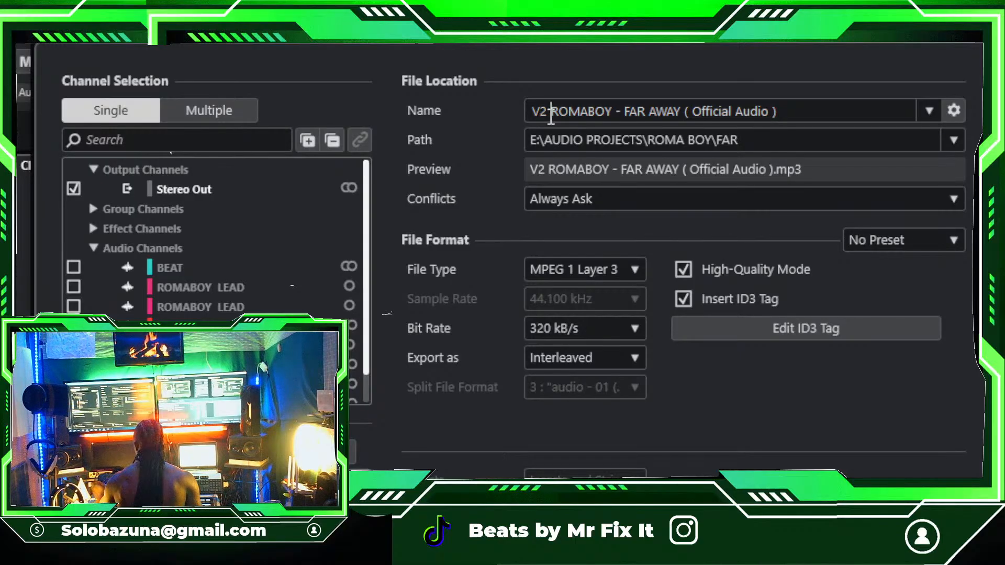
key("ctrl+a")
left_click(625, 111)
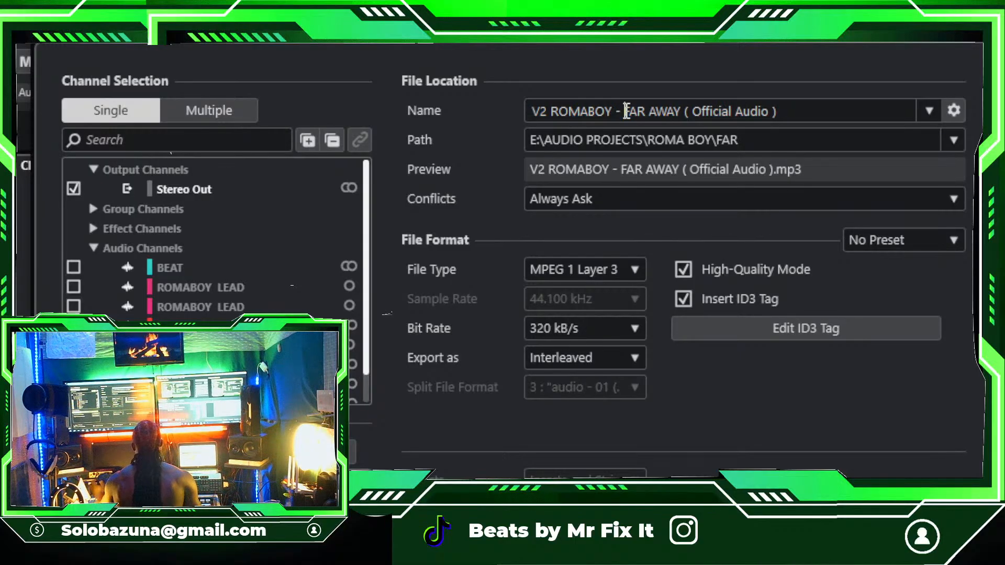
Step: Switch High-Quality Mode and Insert ID3 Tag off and back on for the MP3 export
left_click(689, 271)
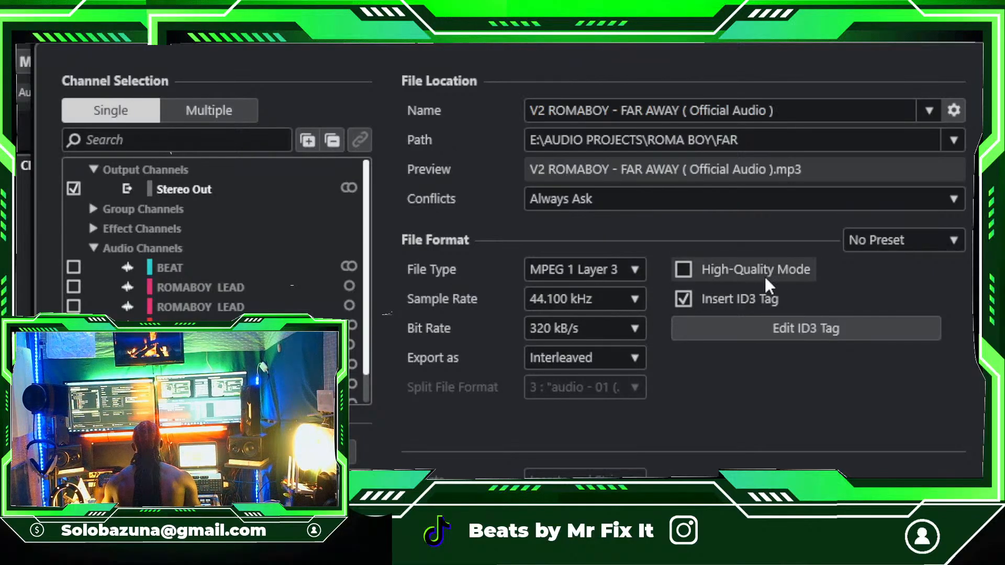
left_click(686, 272)
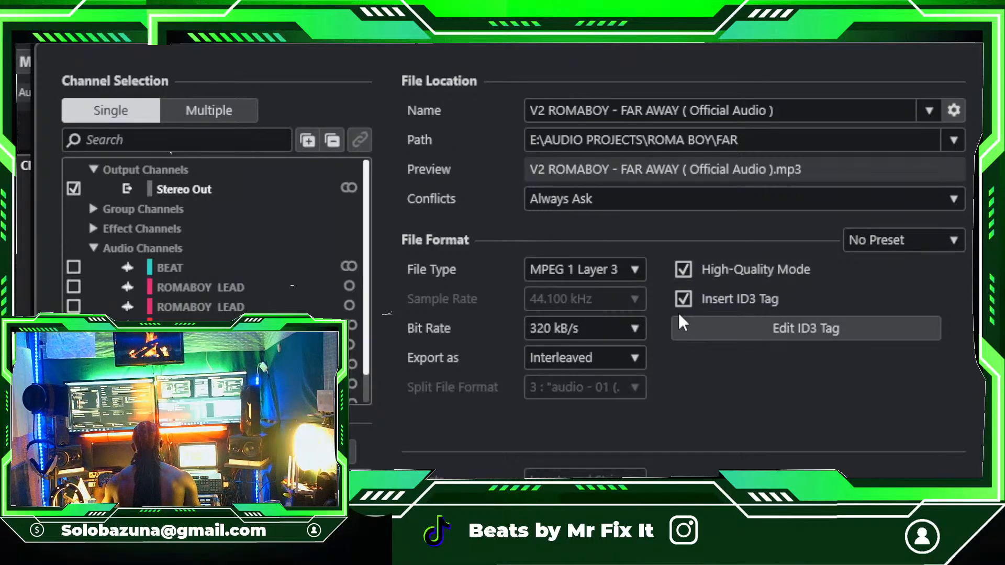
left_click(689, 296)
left_click(694, 299)
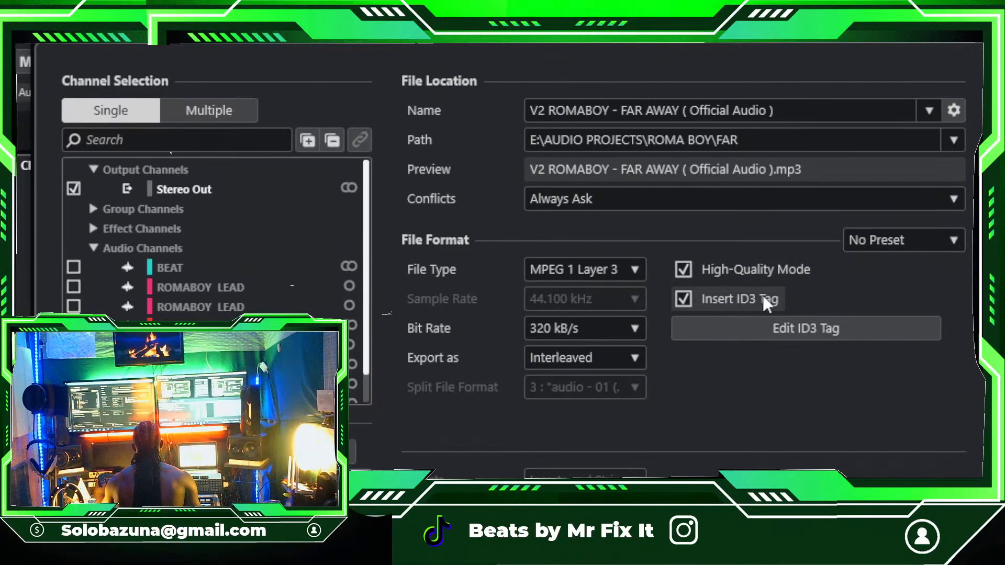
Step: Open the ID3 tag setup for the MP3 export and check its title, album and comment entries
left_click(777, 332)
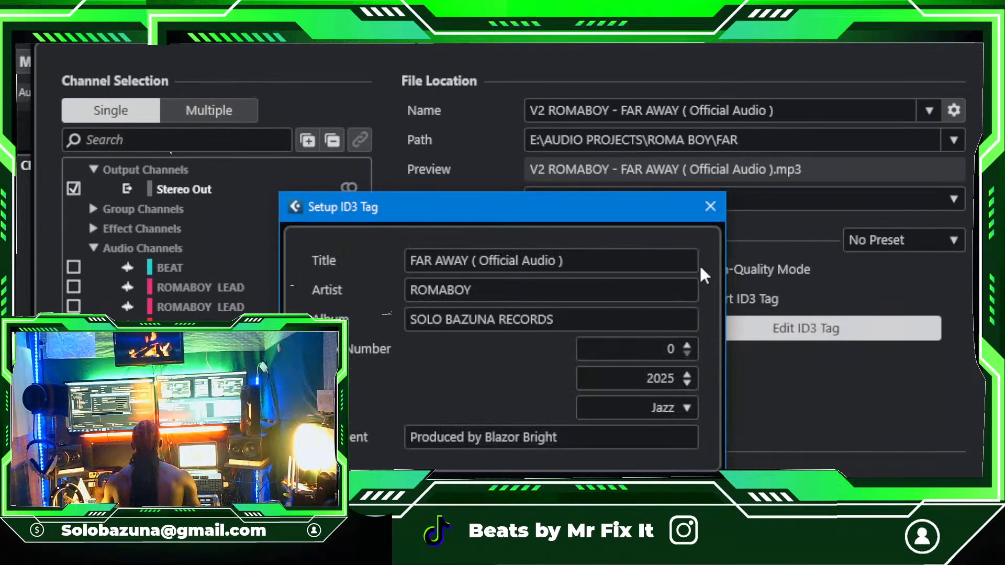
left_click_drag(658, 218, 909, 71)
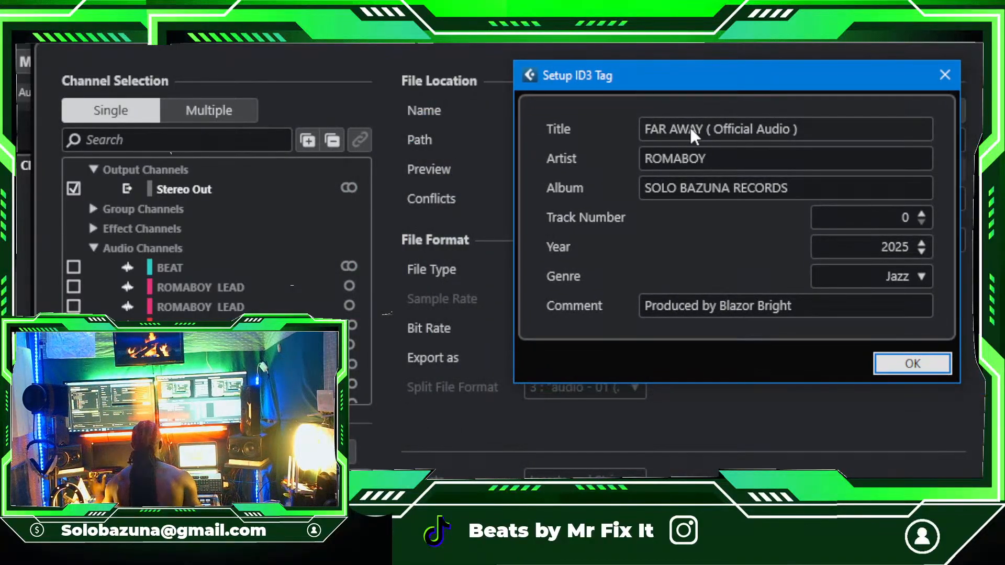
left_click(755, 131)
left_click(755, 132)
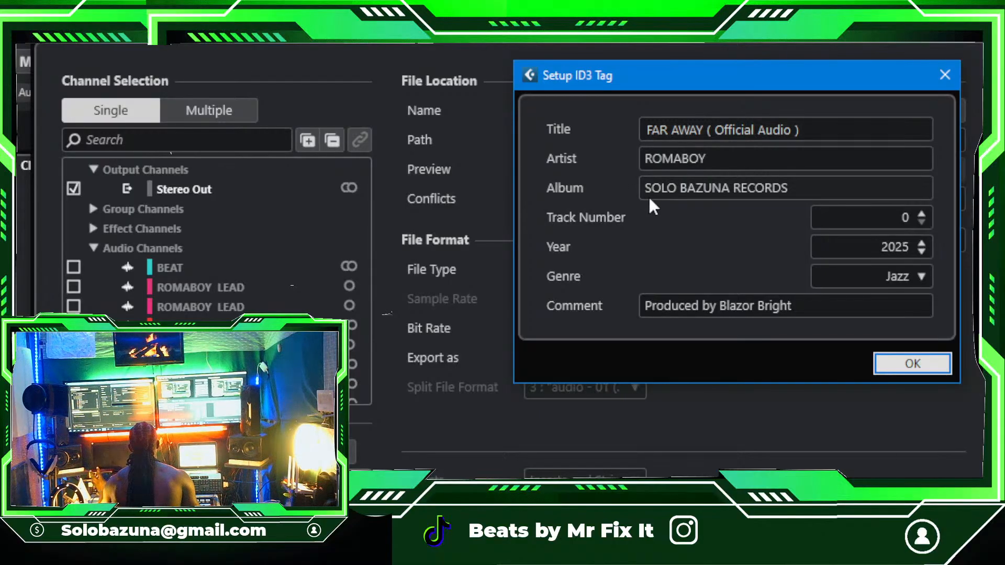
left_click(727, 188)
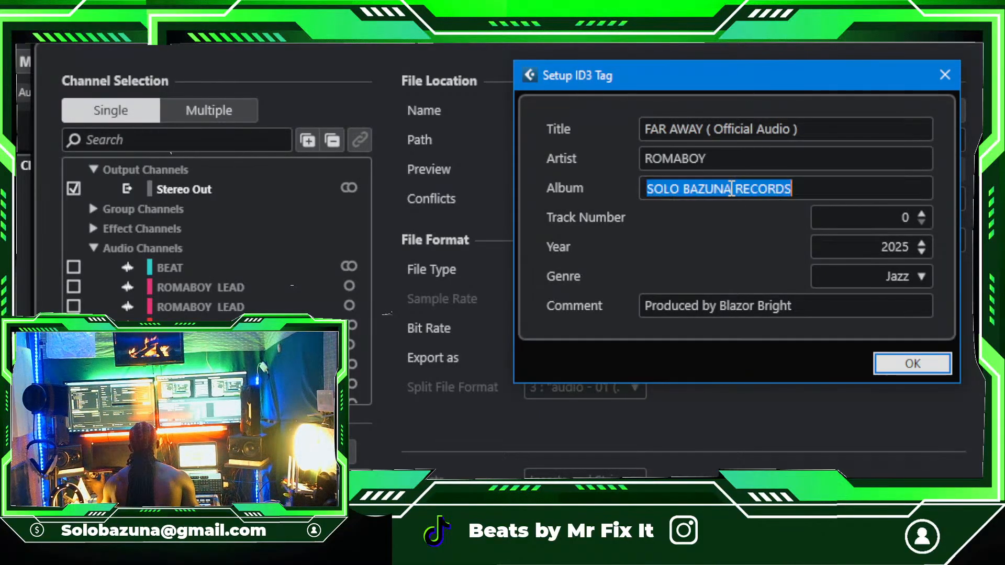
left_click(733, 189)
left_click(795, 192)
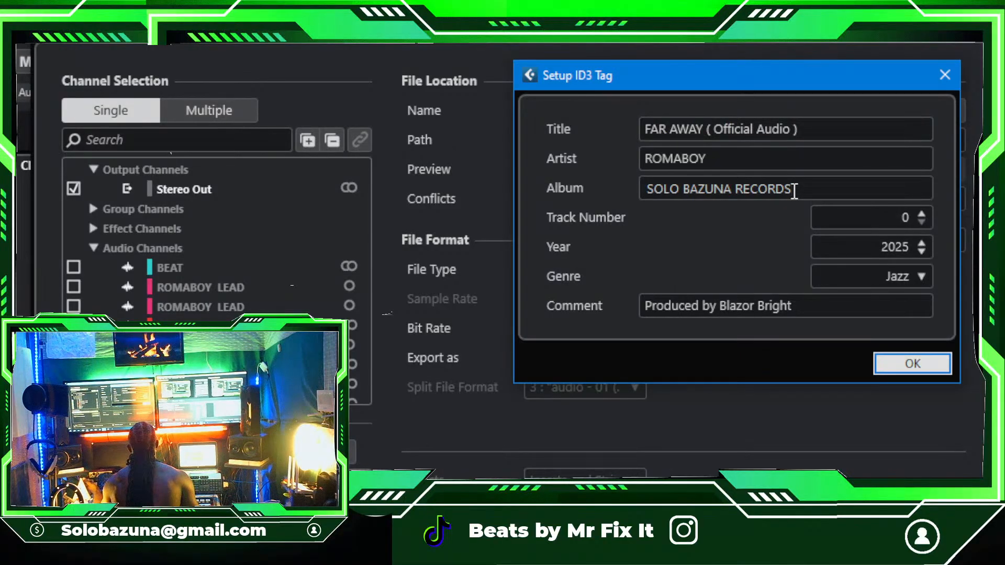
key("Tab")
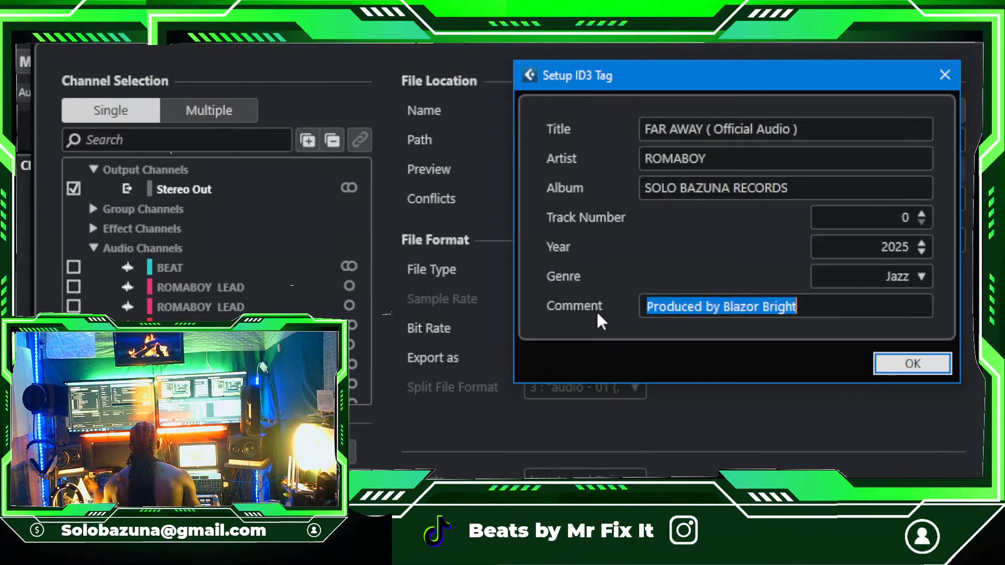
left_click(721, 304)
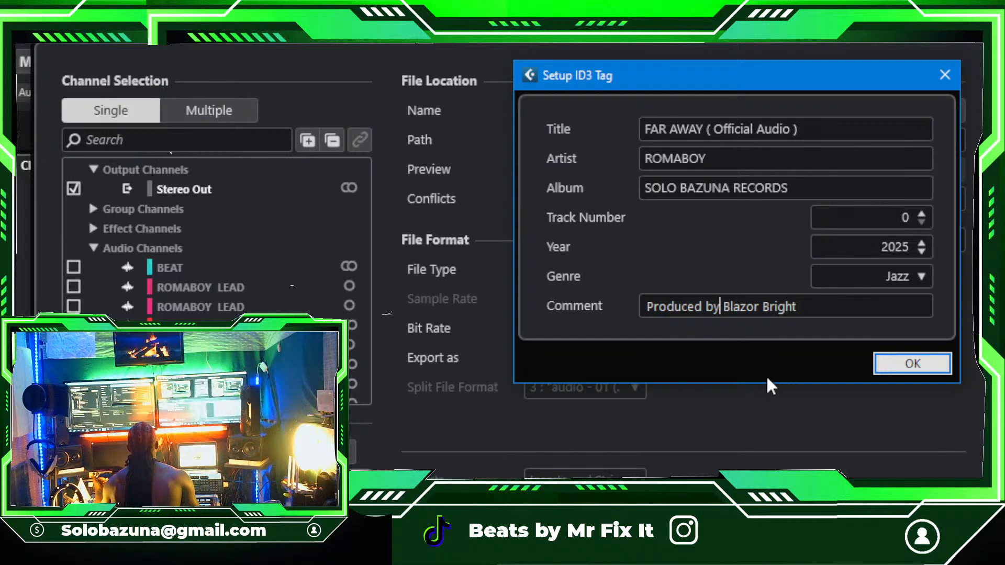
Step: Browse the genre list of the ID3 tag, pick a genre and confirm the tag setup
left_click(875, 270)
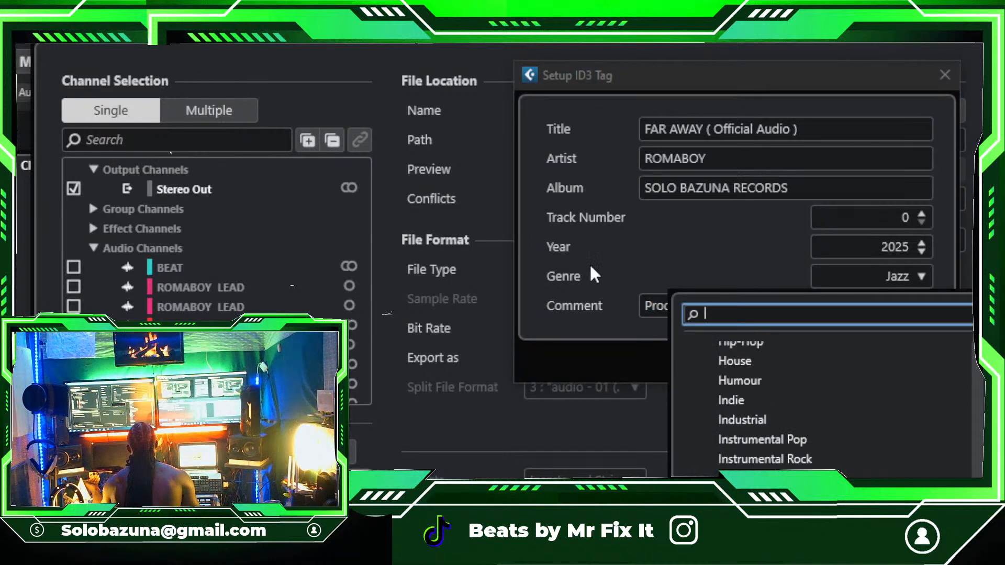
left_click(590, 265)
left_click(891, 272)
scroll(764, 458, "up", 4)
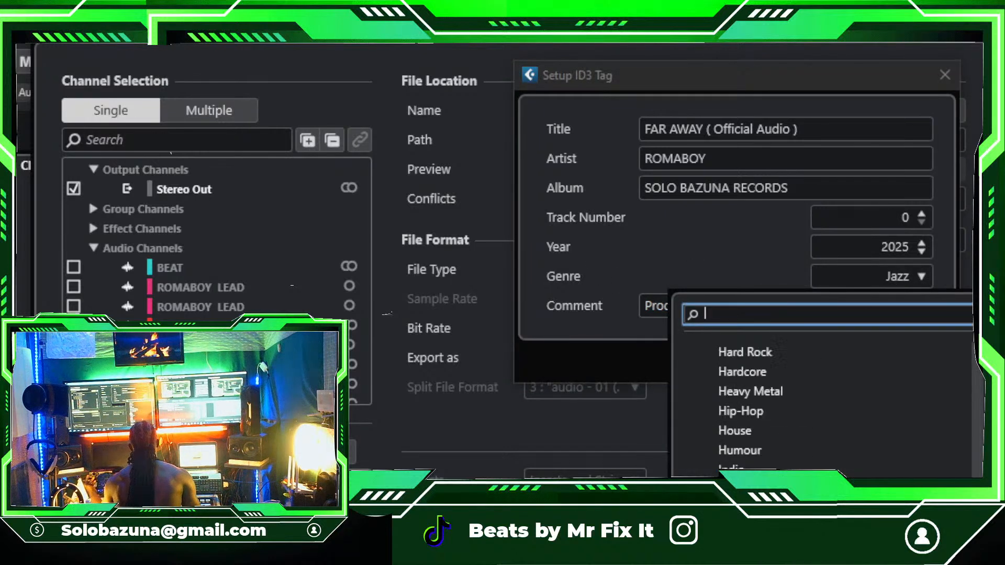
scroll(817, 409, "up", 10)
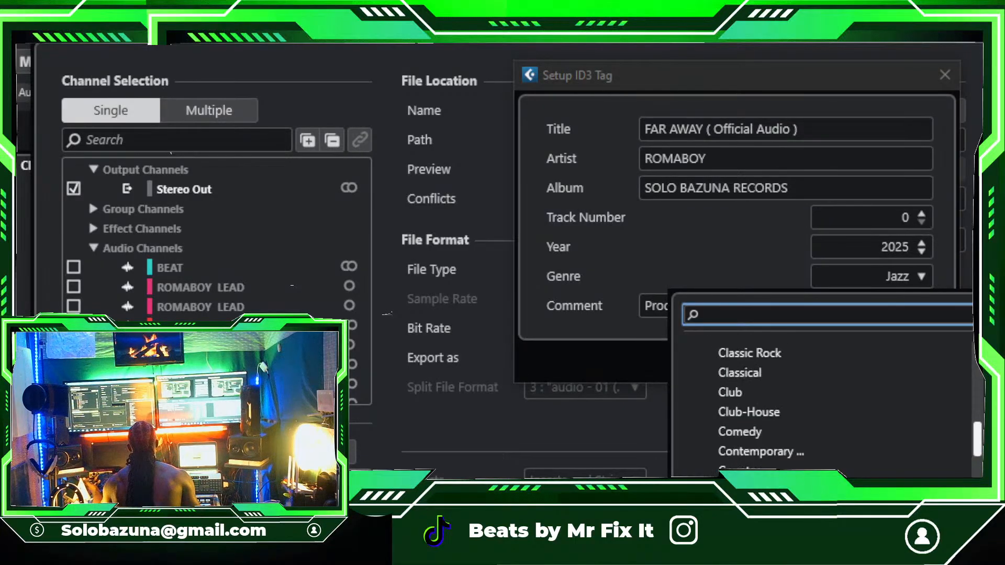
scroll(821, 408, "up", 10)
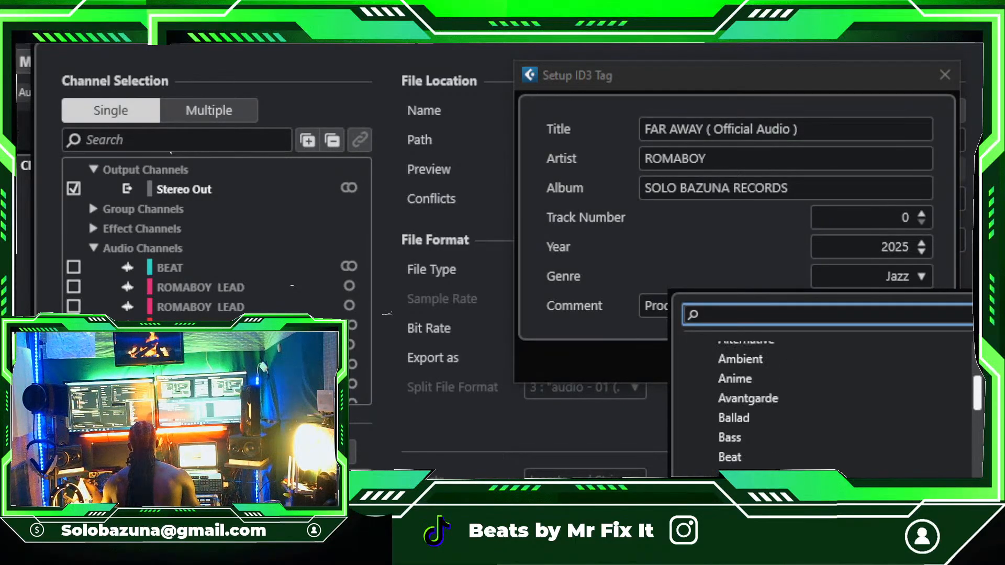
scroll(822, 403, "down", 8)
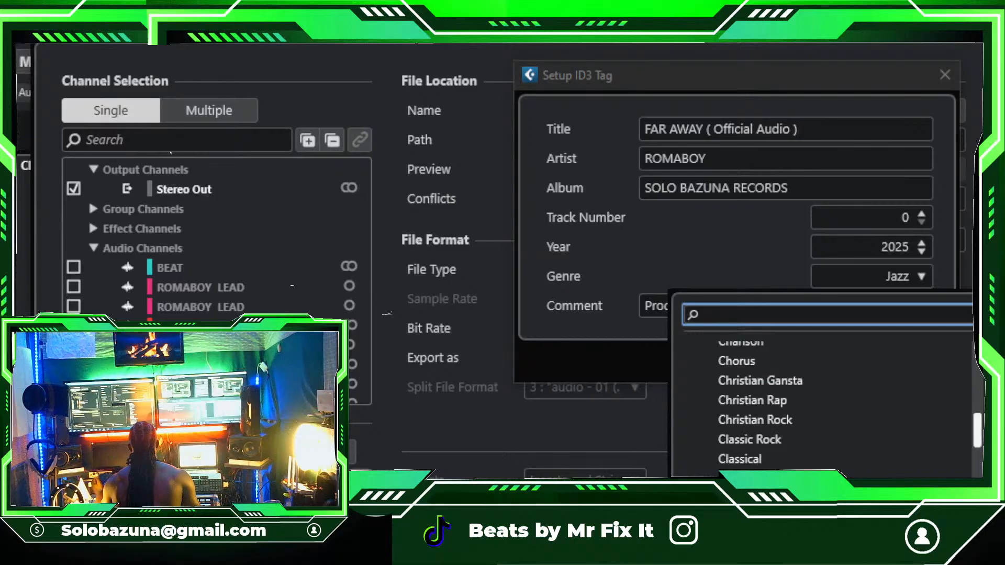
left_click_drag(979, 429, 978, 556)
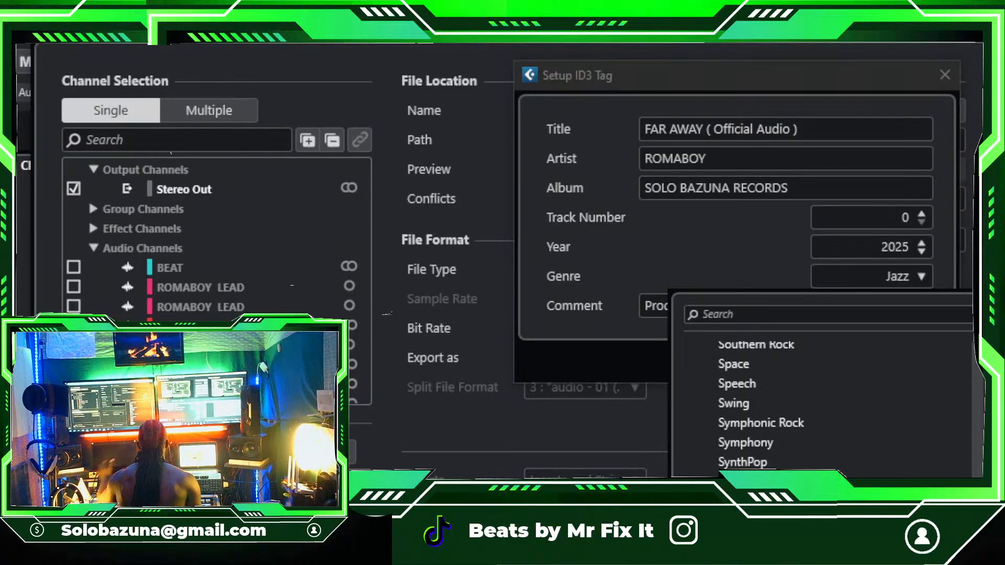
left_click_drag(978, 555, 978, 551)
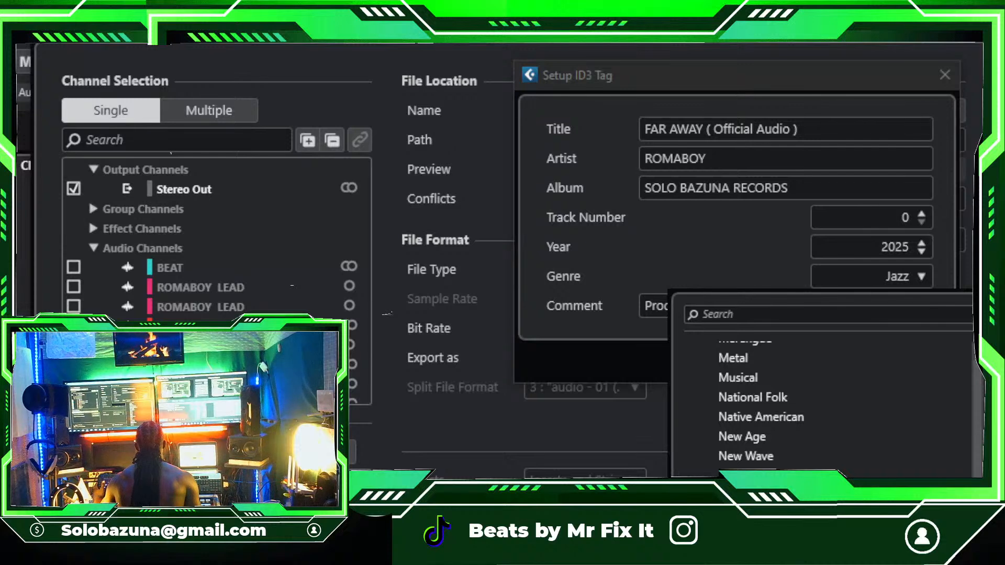
left_click_drag(977, 563, 977, 481)
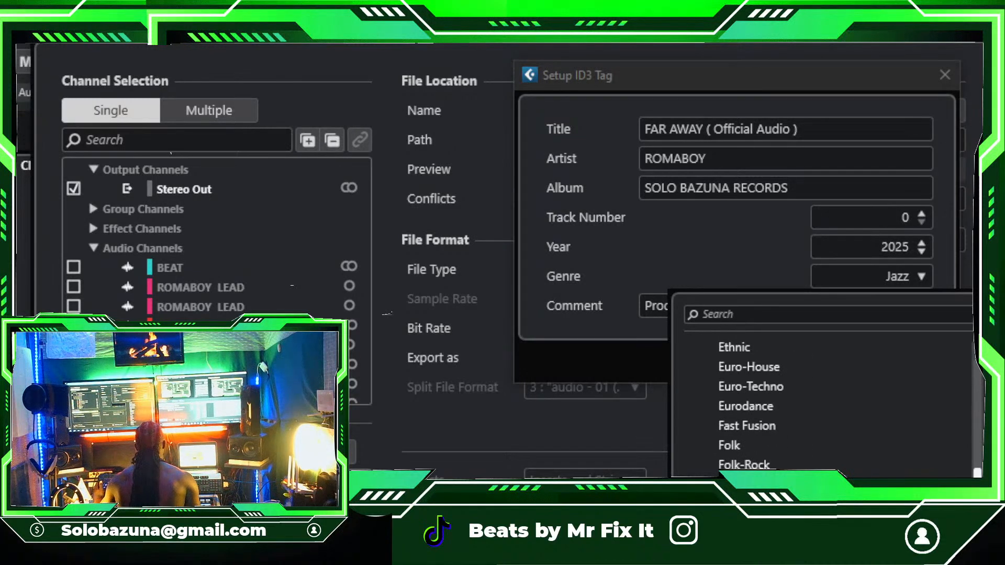
left_click_drag(977, 481, 978, 429)
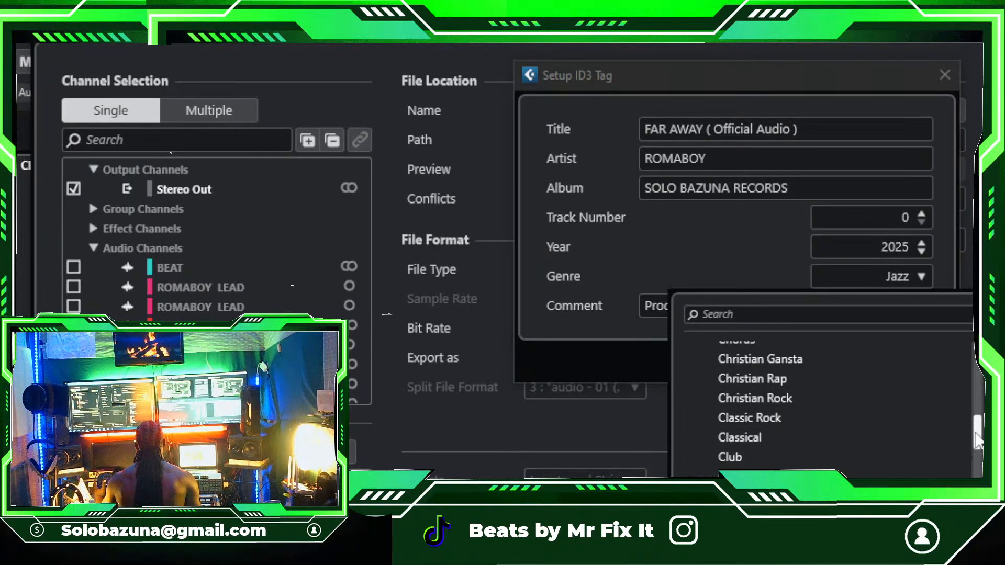
left_click_drag(978, 440, 977, 522)
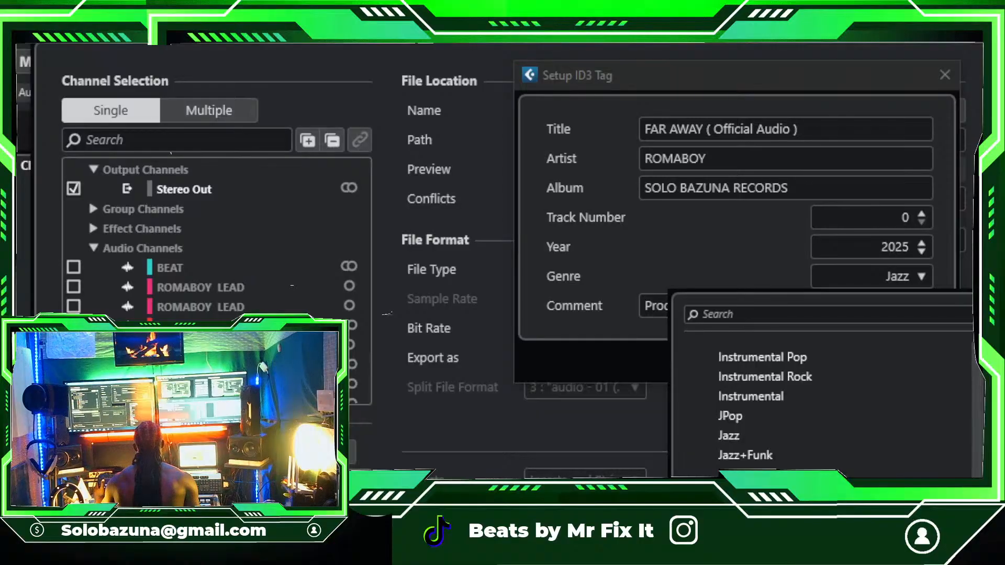
left_click(735, 560)
left_click_drag(769, 77, 732, 46)
left_click(863, 336)
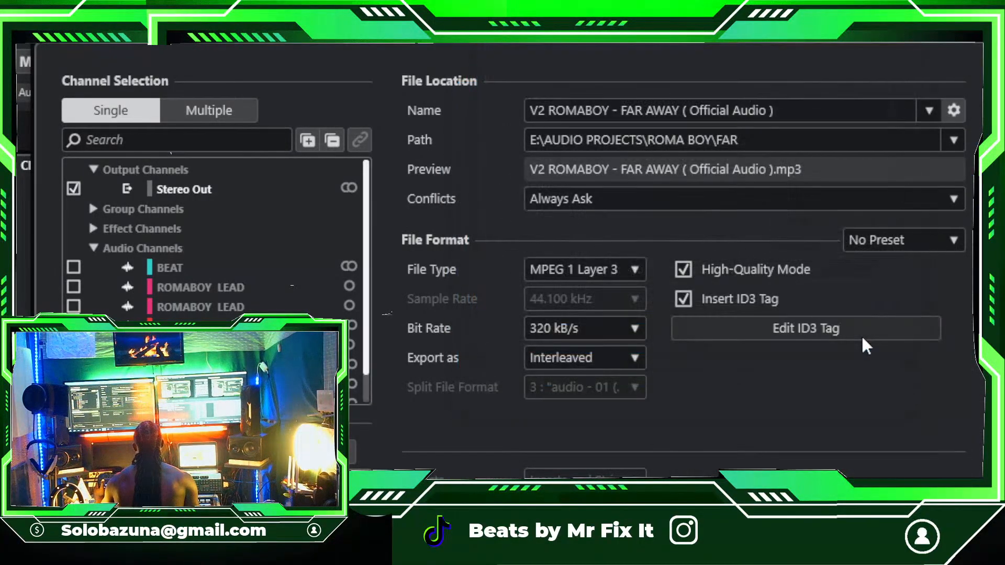
Step: Start exporting the Stereo Out mixdown as a 320 kB/s MP3 and move the progress window clear of the track list
left_click_drag(819, 35, 819, 2)
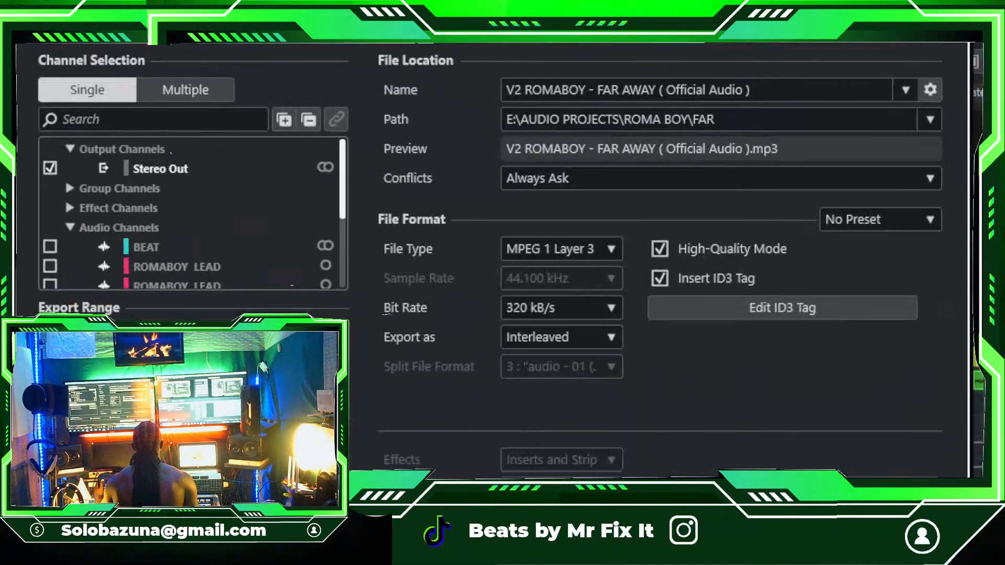
key("Escape")
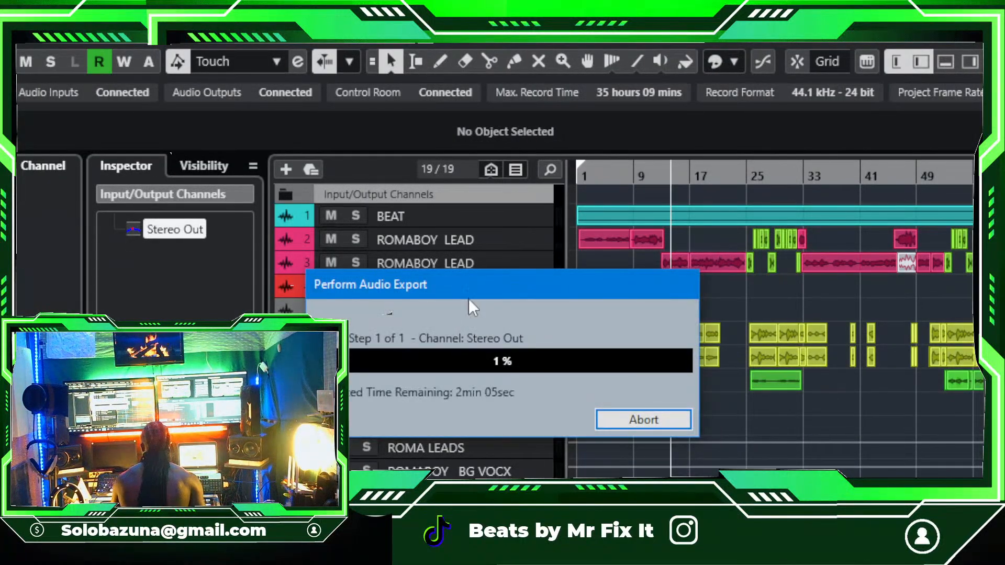
left_click_drag(479, 285, 710, 157)
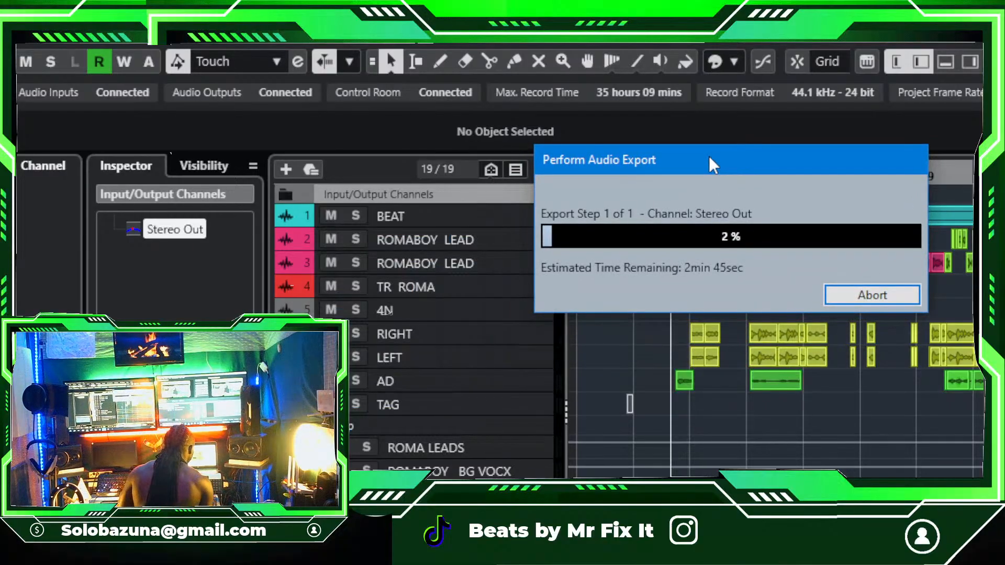